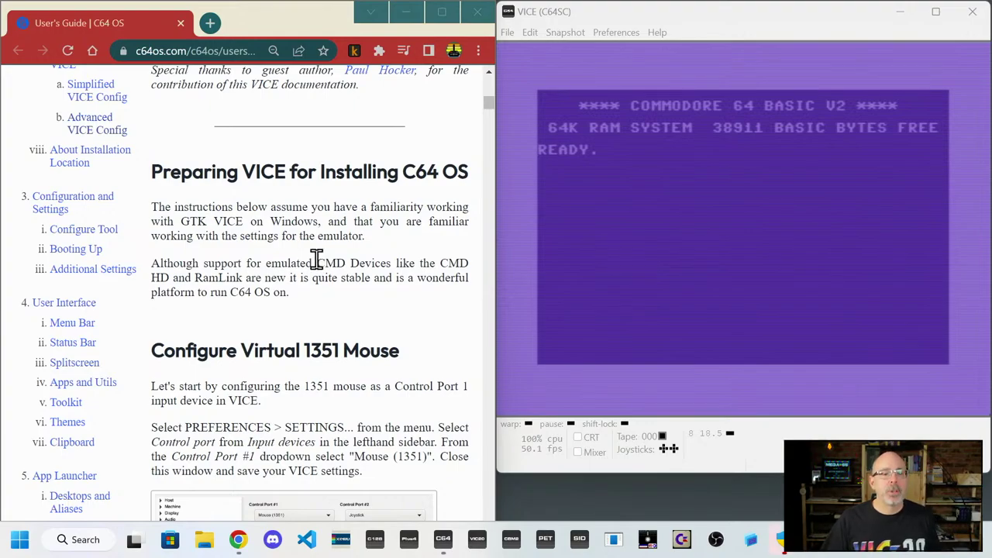
- Read the guide's section on preparing VICE for installing C64 OS, including the note on emulated CMD Devices
{"action": "scroll", "coordinate": [320, 260], "scroll_direction": "up", "scroll_amount": 1}
{"action": "scroll", "coordinate": [321, 258], "scroll_direction": "down", "scroll_amount": 2}
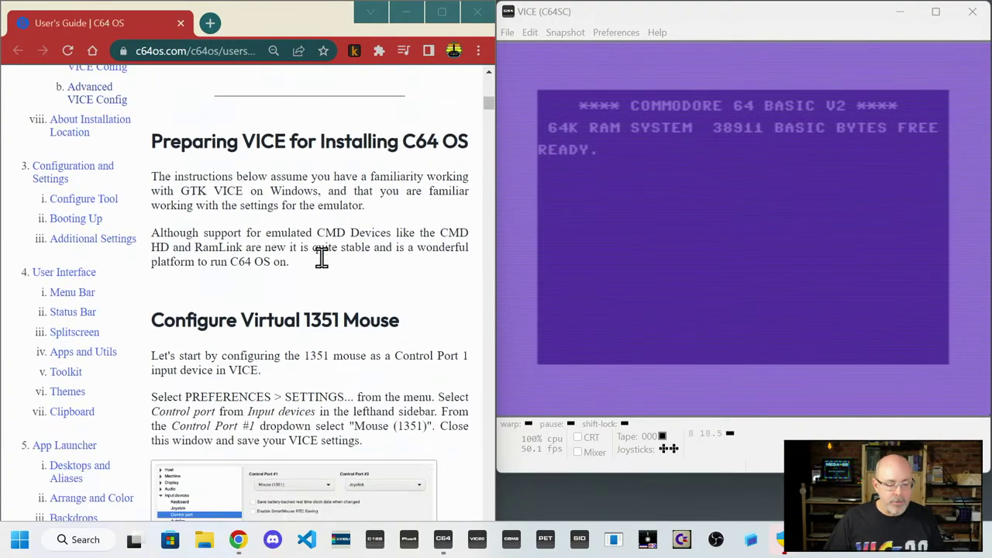
{"action": "scroll", "coordinate": [324, 266], "scroll_direction": "down", "scroll_amount": 1}
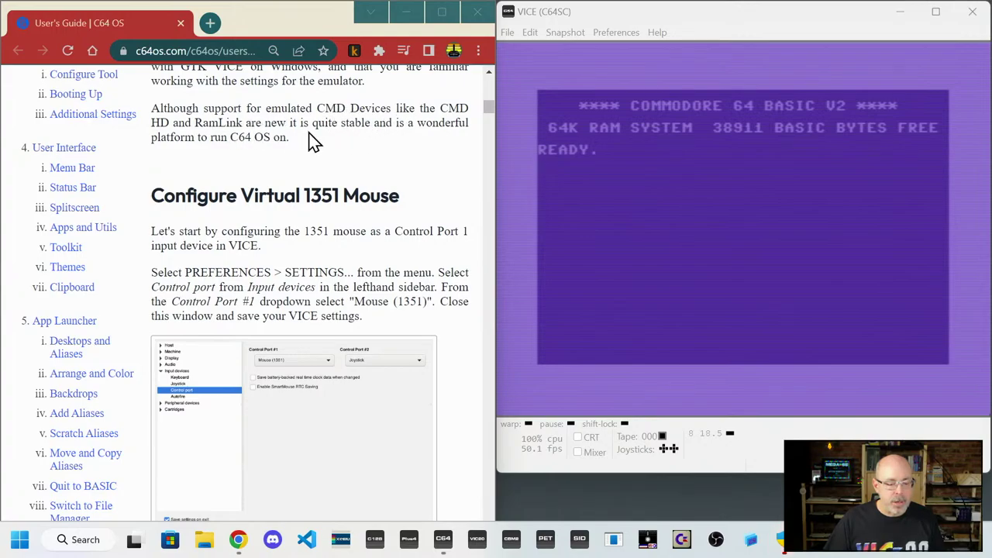
{"action": "scroll", "coordinate": [314, 143], "scroll_direction": "down", "scroll_amount": 1}
{"action": "scroll", "coordinate": [316, 144], "scroll_direction": "up", "scroll_amount": 1}
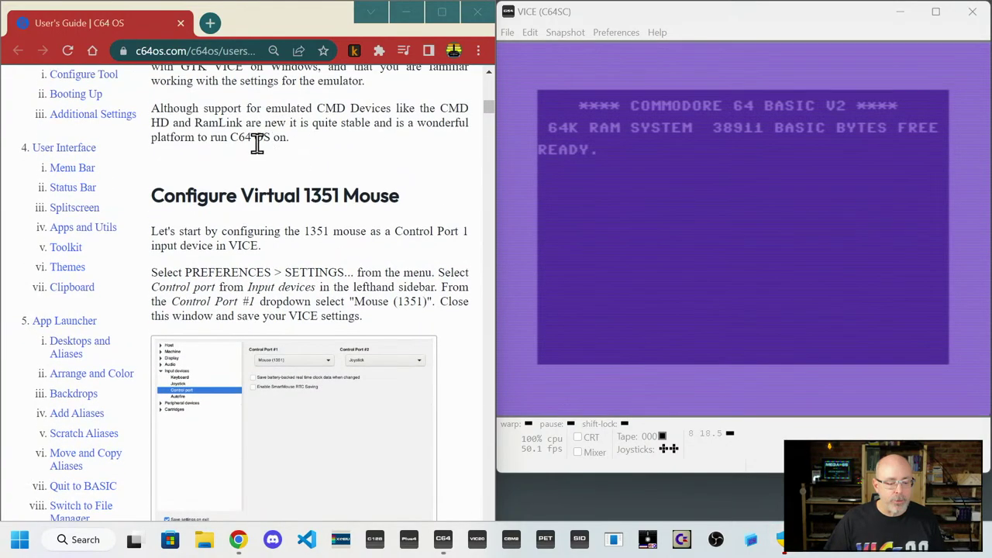
{"action": "scroll", "coordinate": [278, 161], "scroll_direction": "down", "scroll_amount": 1}
{"action": "scroll", "coordinate": [277, 161], "scroll_direction": "up", "scroll_amount": 1}
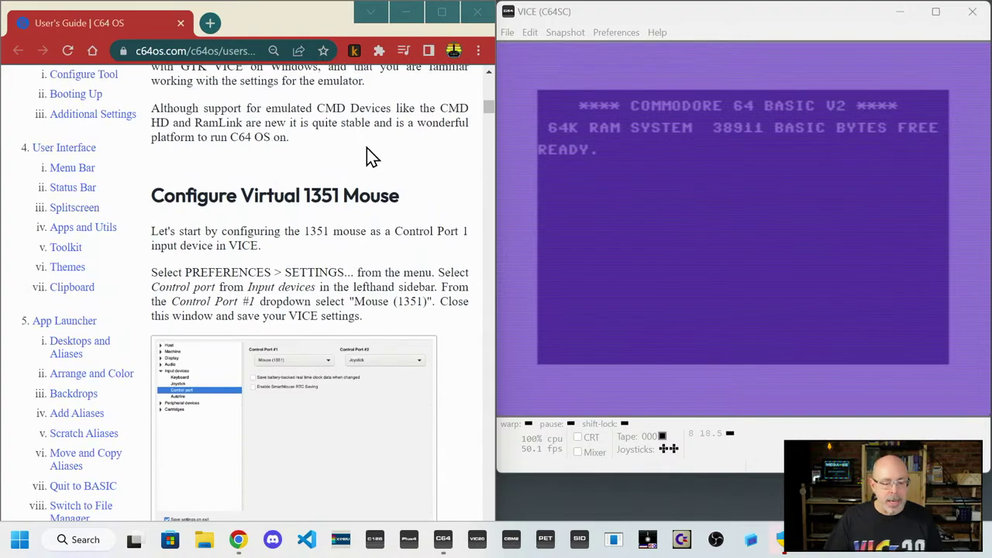
{"action": "left_click_drag", "start_coordinate": [317, 108], "coordinate": [392, 108]}
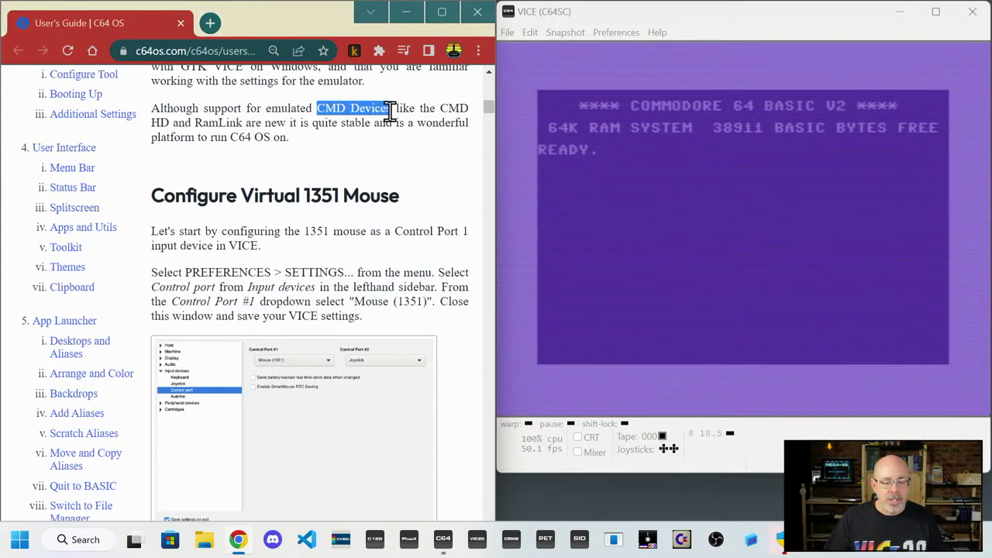
- Check the emulator's version information in VICE, closing the window when done
{"action": "left_click", "coordinate": [657, 32]}
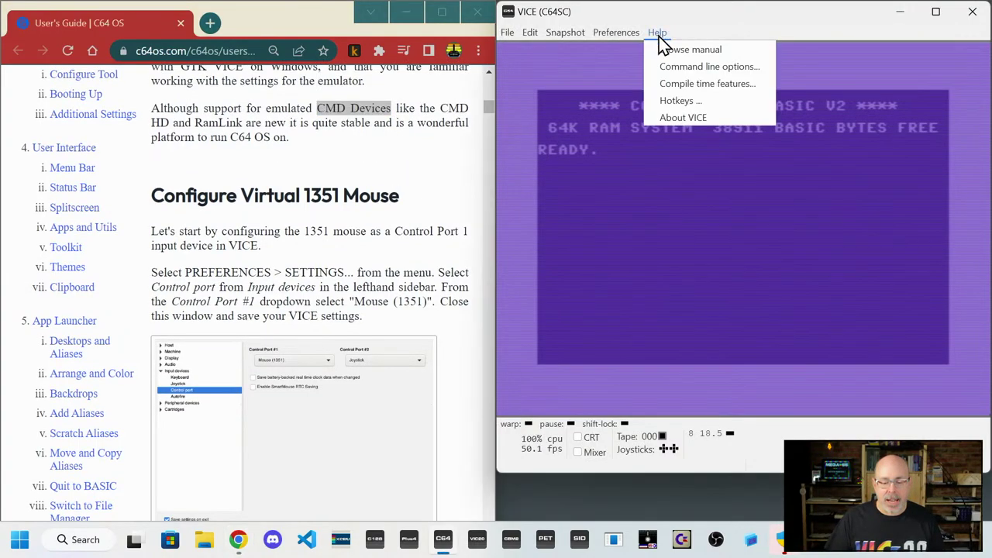
{"action": "left_click", "coordinate": [673, 118]}
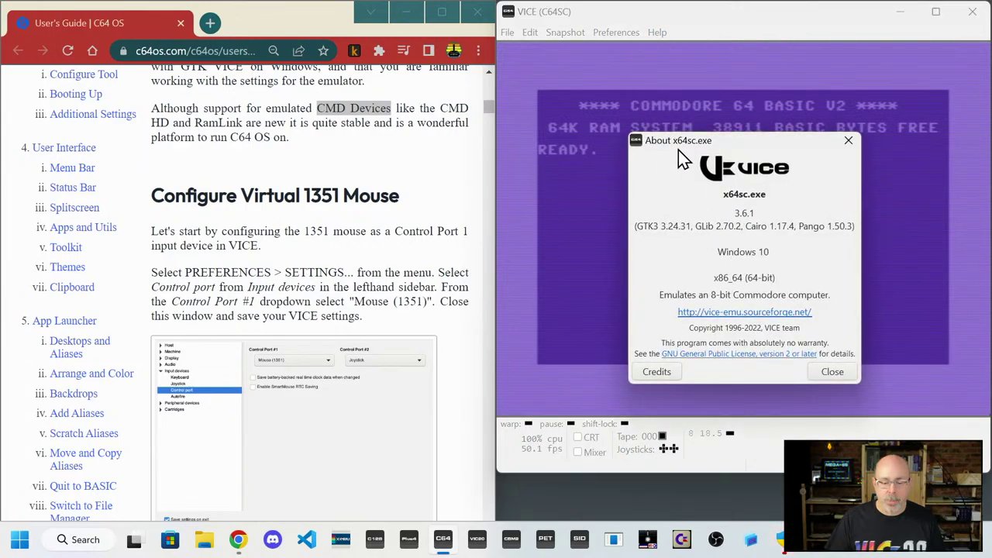
{"action": "left_click", "coordinate": [849, 146]}
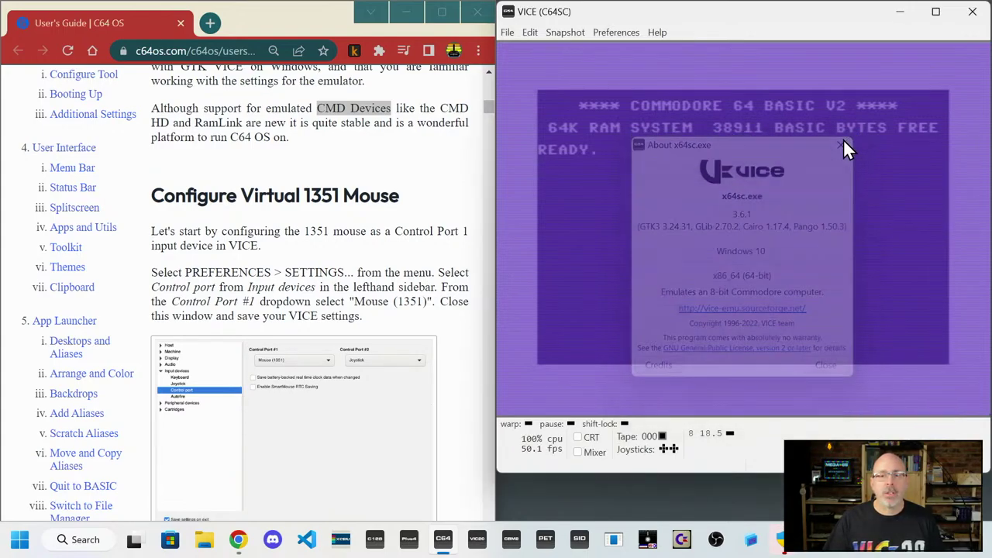
- Follow the guide's Configure Virtual 1351 Mouse section and open the Control port settings under Input devices in VICE
{"action": "scroll", "coordinate": [357, 248], "scroll_direction": "up", "scroll_amount": 1}
{"action": "scroll", "coordinate": [357, 248], "scroll_direction": "down", "scroll_amount": 2}
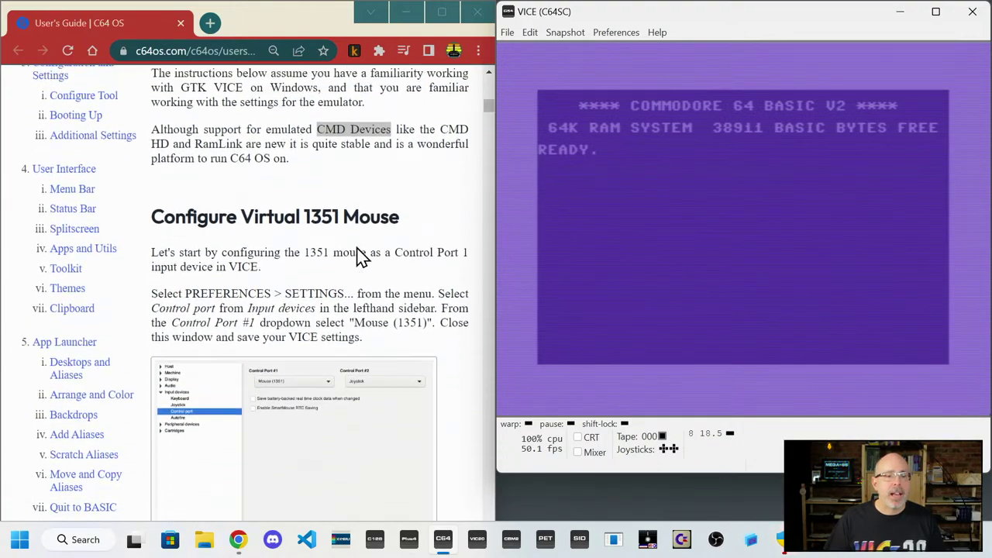
{"action": "scroll", "coordinate": [345, 221], "scroll_direction": "down", "scroll_amount": 2}
{"action": "scroll", "coordinate": [310, 136], "scroll_direction": "up", "scroll_amount": 2}
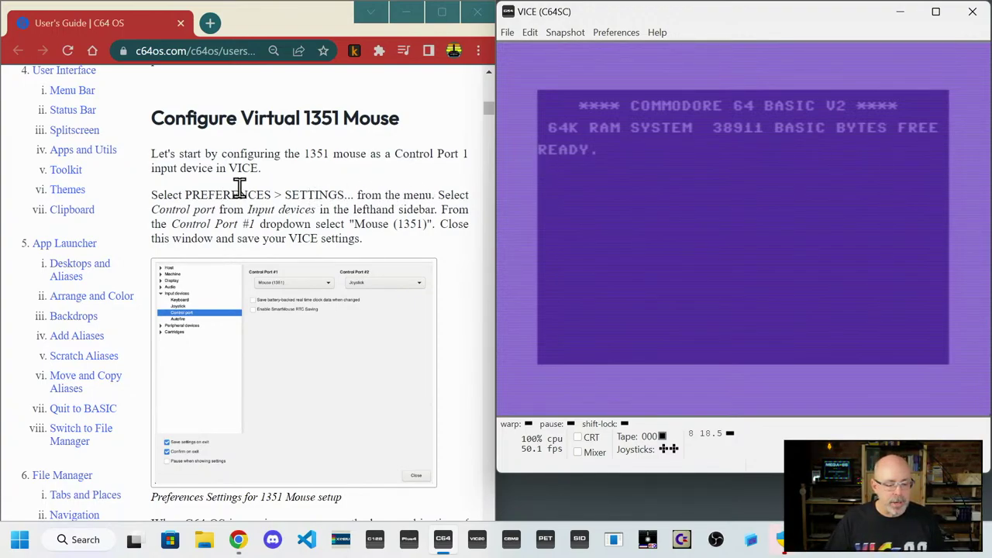
{"action": "scroll", "coordinate": [241, 188], "scroll_direction": "down", "scroll_amount": 1}
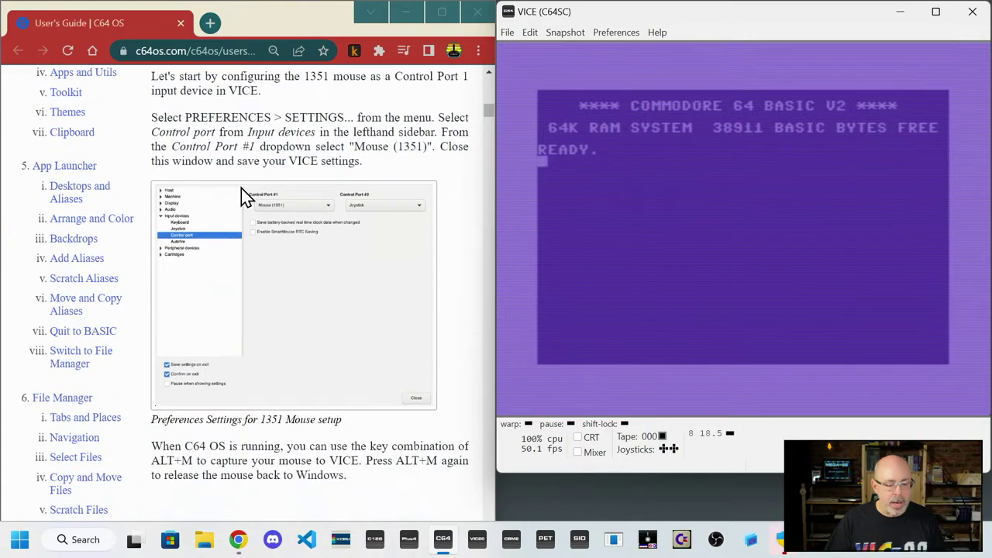
{"action": "left_click", "coordinate": [613, 34]}
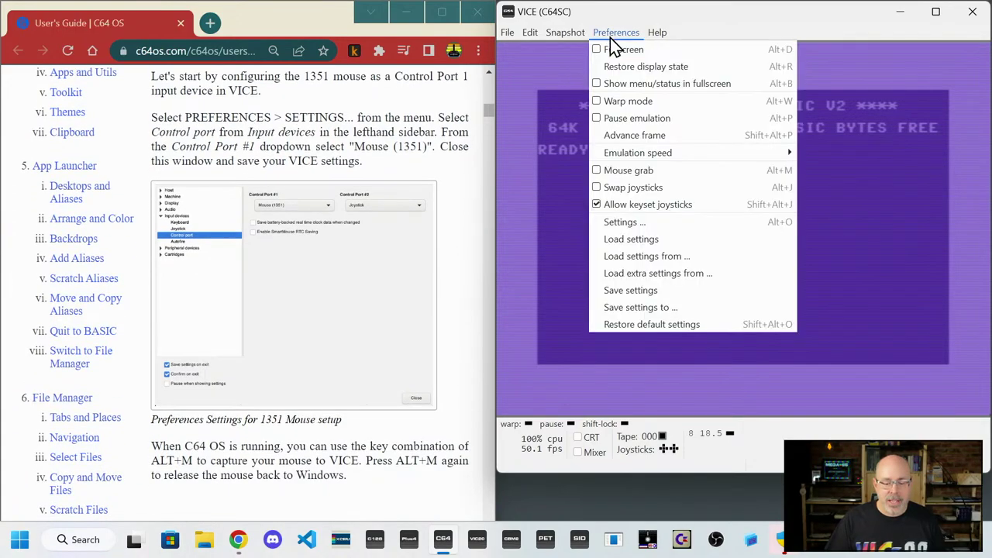
{"action": "left_click", "coordinate": [640, 224]}
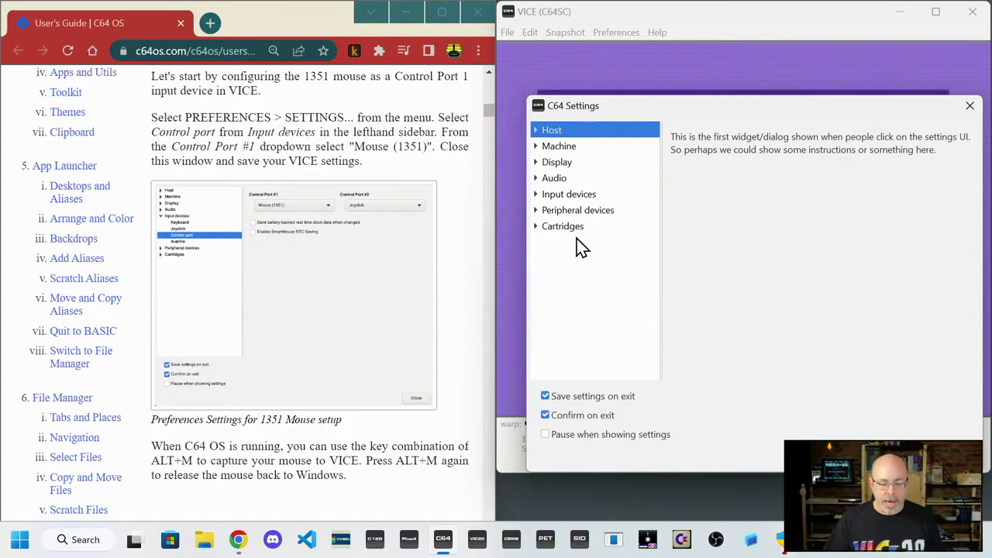
{"action": "left_click", "coordinate": [536, 195]}
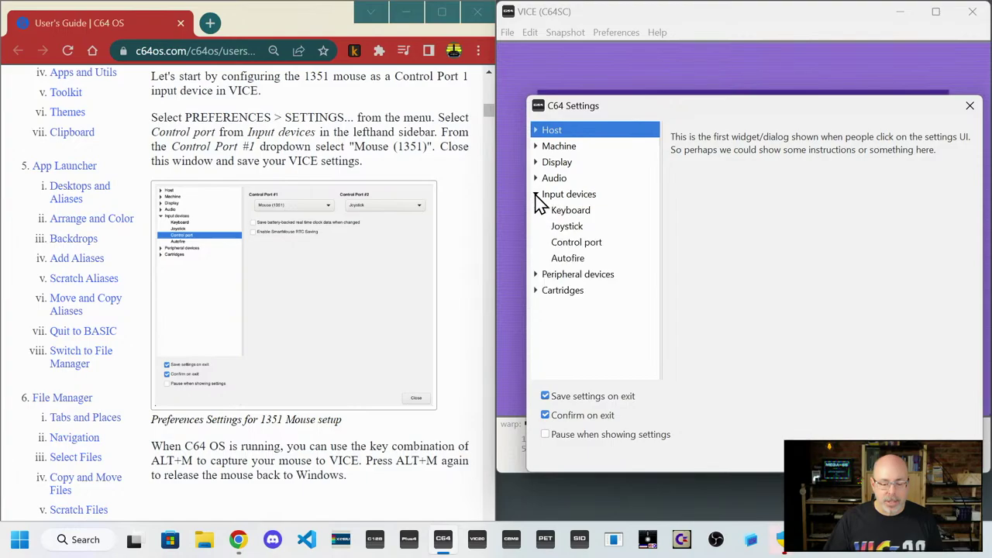
{"action": "left_click", "coordinate": [569, 244]}
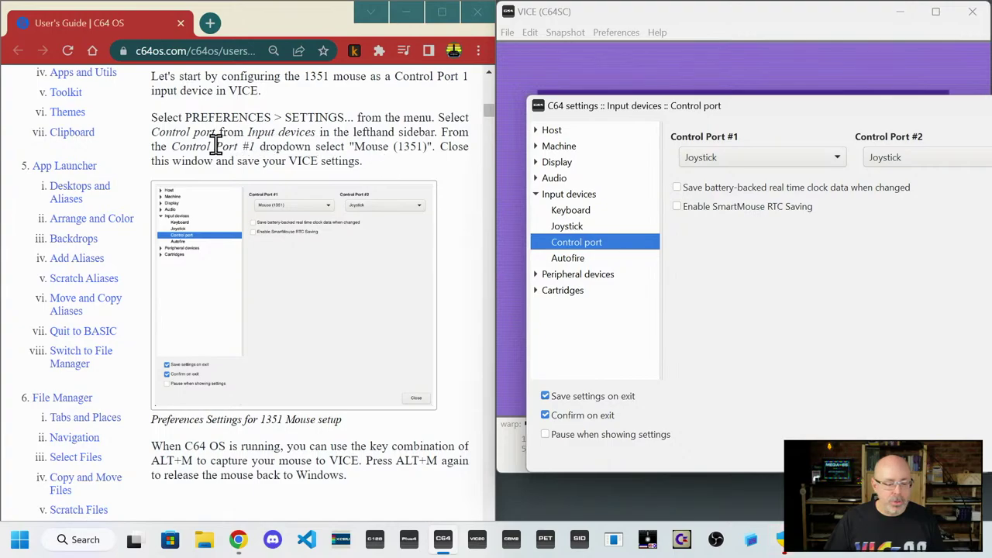
- Set Control Port #1 to Mouse (1351) and close the settings window
{"action": "left_click", "coordinate": [742, 159]}
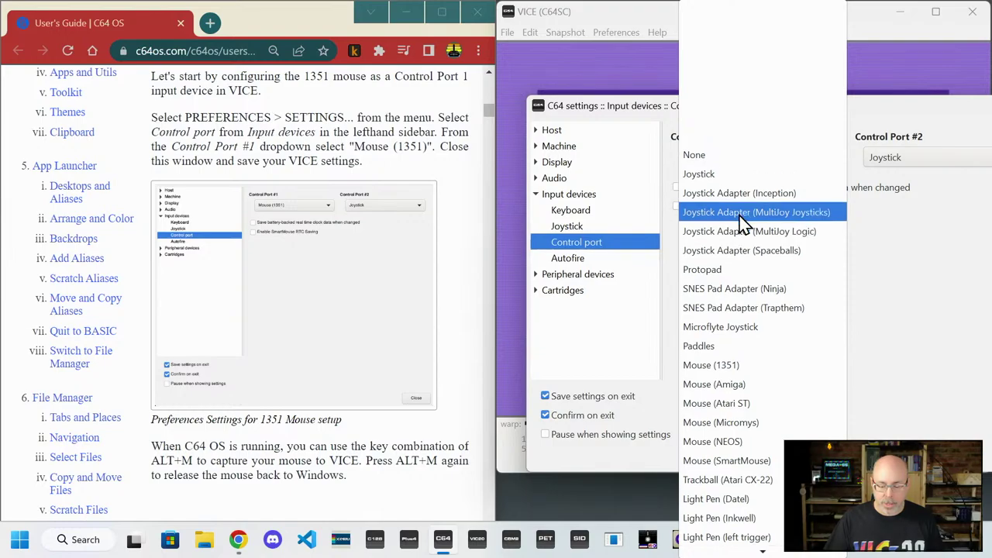
{"action": "scroll", "coordinate": [740, 223], "scroll_direction": "down", "scroll_amount": 4}
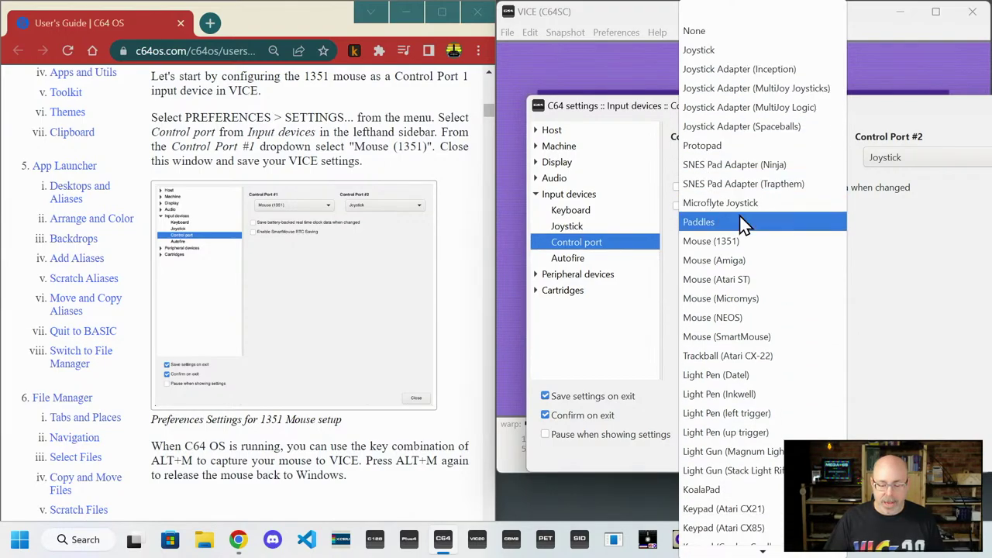
{"action": "scroll", "coordinate": [745, 222], "scroll_direction": "down", "scroll_amount": 4}
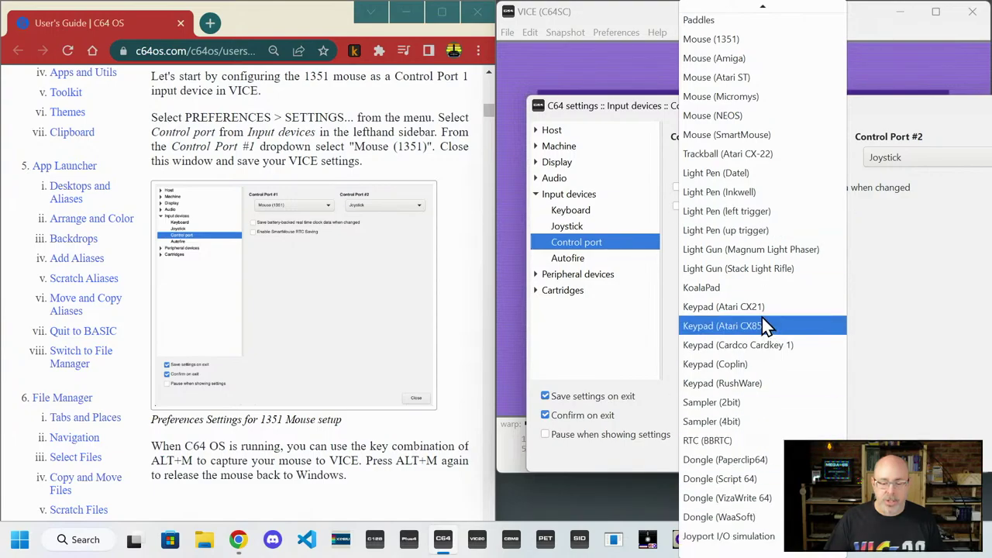
{"action": "scroll", "coordinate": [762, 317], "scroll_direction": "up", "scroll_amount": 1}
{"action": "left_click", "coordinate": [713, 62]}
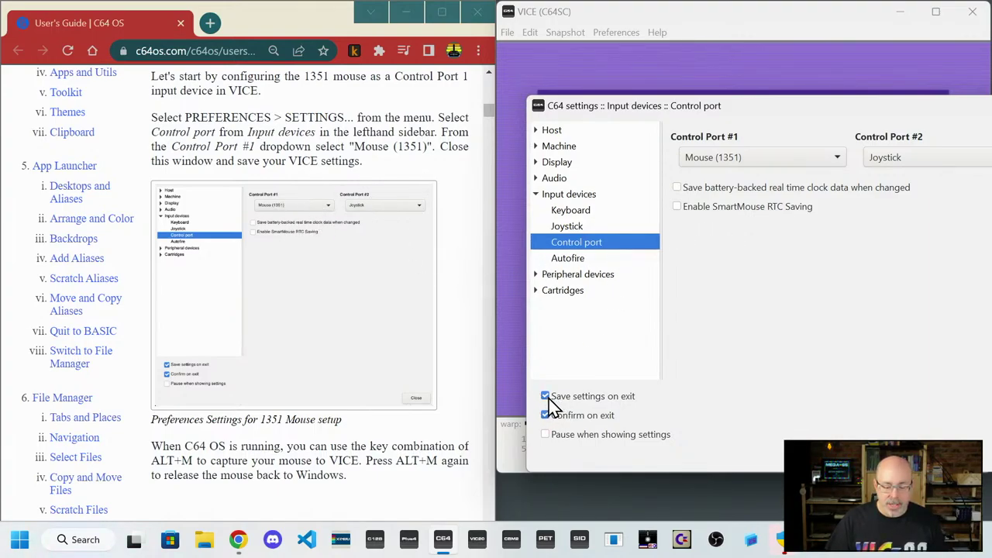
{"action": "left_click_drag", "start_coordinate": [731, 106], "coordinate": [673, 116]}
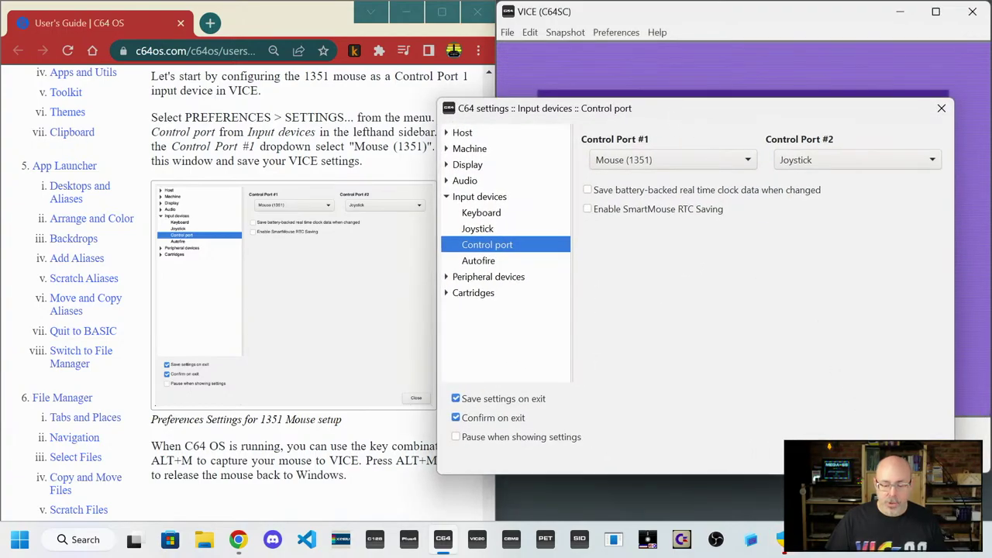
{"action": "key", "text": "Escape"}
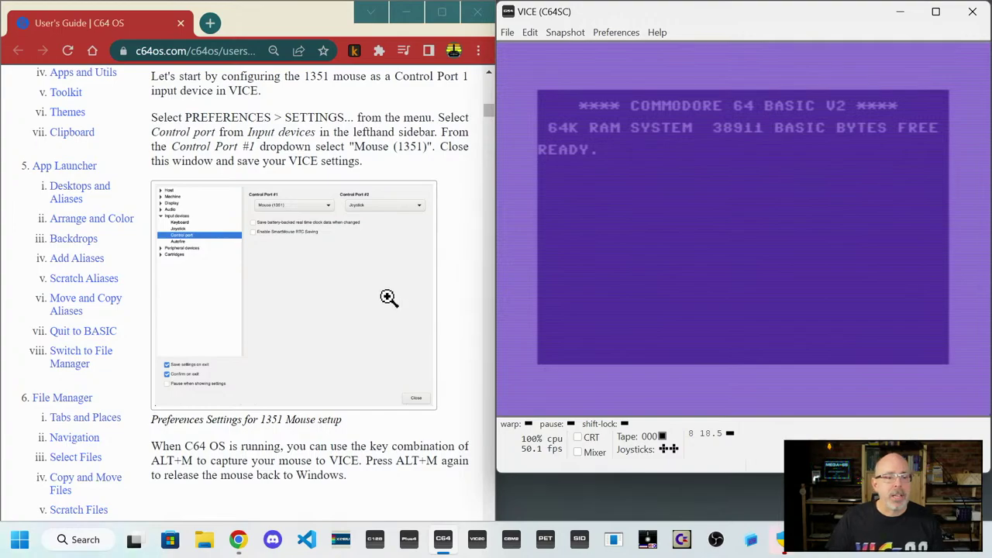
- Read the introduction and requirements list in the guide's section on configuring VICE for installing C64 OS
{"action": "scroll", "coordinate": [387, 297], "scroll_direction": "up", "scroll_amount": 1}
{"action": "scroll", "coordinate": [387, 298], "scroll_direction": "down", "scroll_amount": 3}
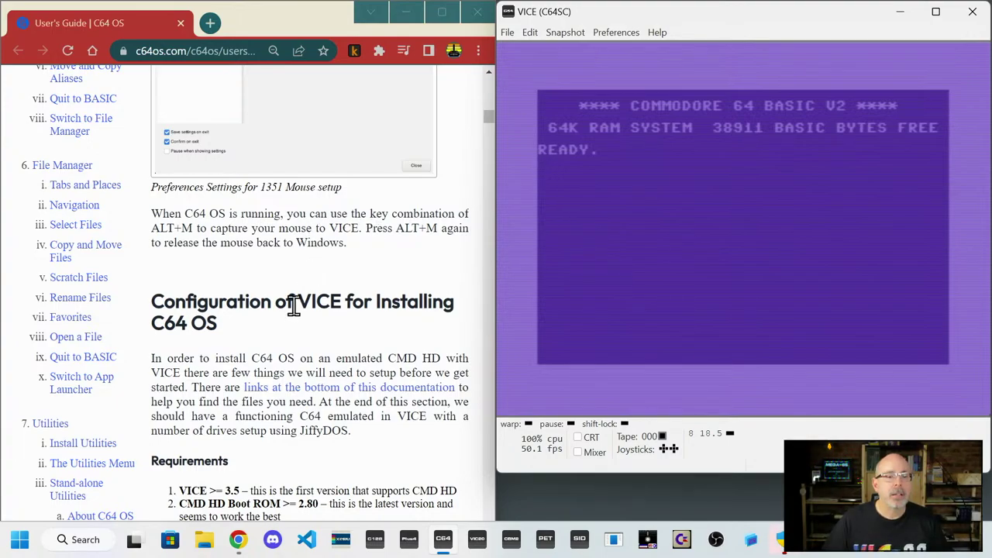
{"action": "scroll", "coordinate": [291, 302], "scroll_direction": "down", "scroll_amount": 3}
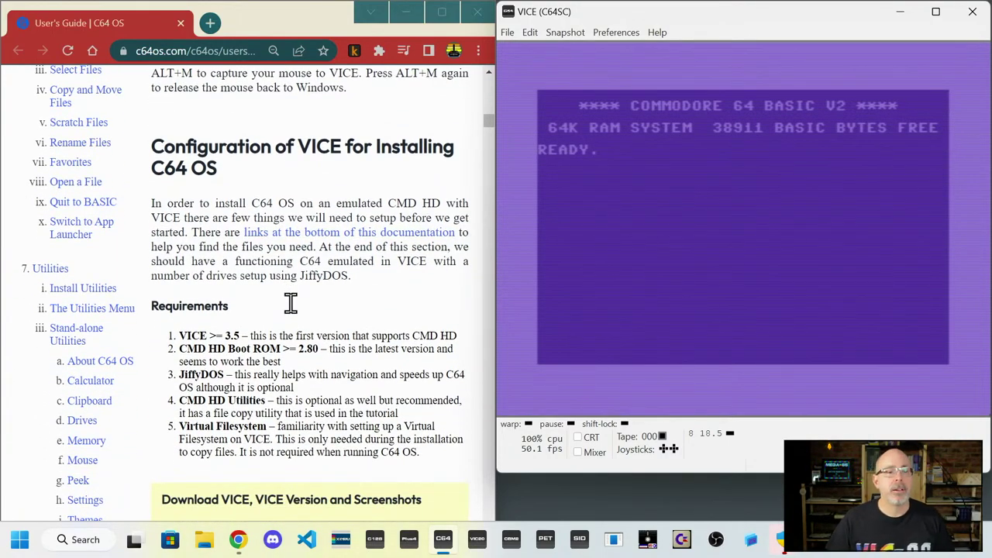
{"action": "scroll", "coordinate": [302, 306], "scroll_direction": "down", "scroll_amount": 1}
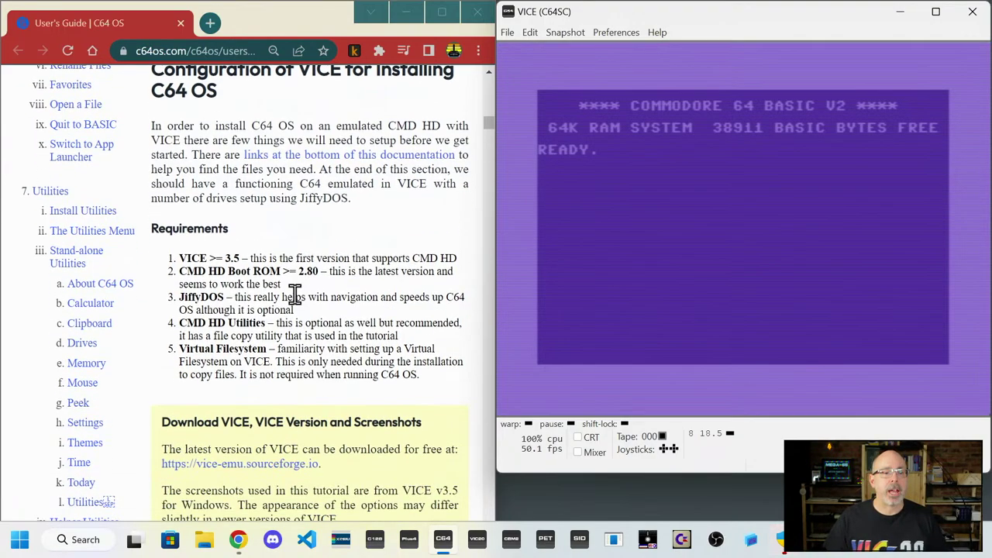
{"action": "scroll", "coordinate": [292, 293], "scroll_direction": "up", "scroll_amount": 1}
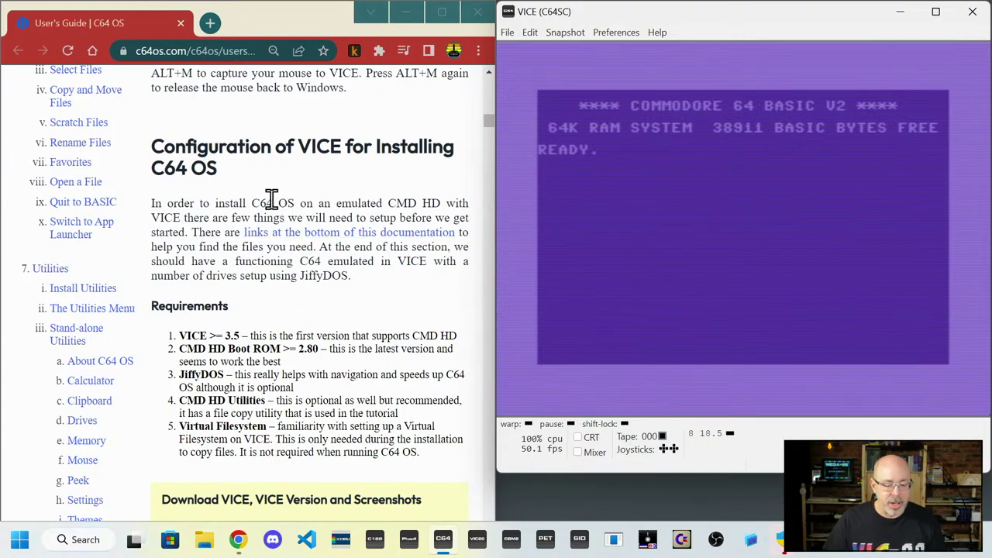
{"action": "left_click_drag", "start_coordinate": [272, 202], "coordinate": [341, 203]}
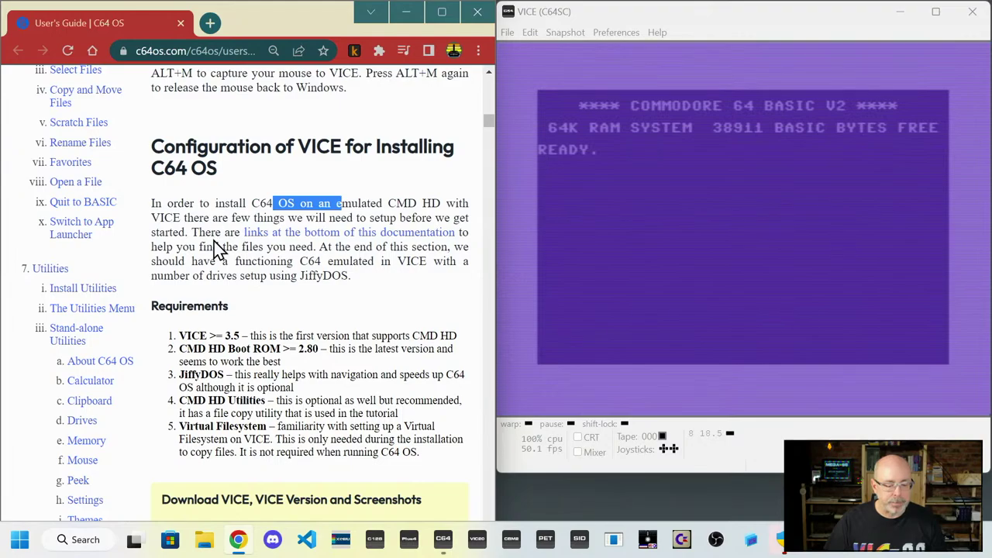
{"action": "scroll", "coordinate": [284, 262], "scroll_direction": "up", "scroll_amount": 1}
{"action": "scroll", "coordinate": [285, 262], "scroll_direction": "down", "scroll_amount": 2}
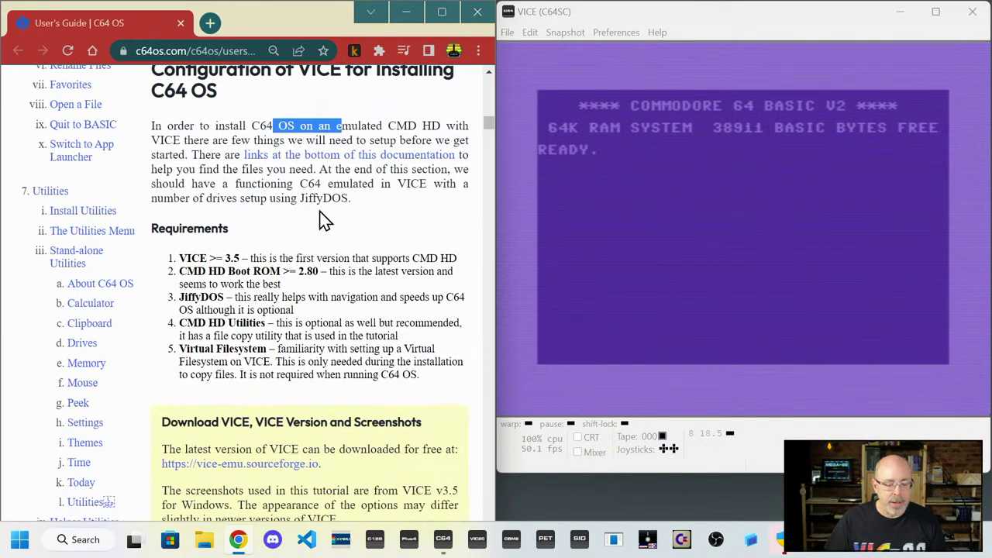
- Go to the guide's resource links for VICE and open the CMD HD Boot ROM store page in a new tab
{"action": "left_click", "coordinate": [330, 158]}
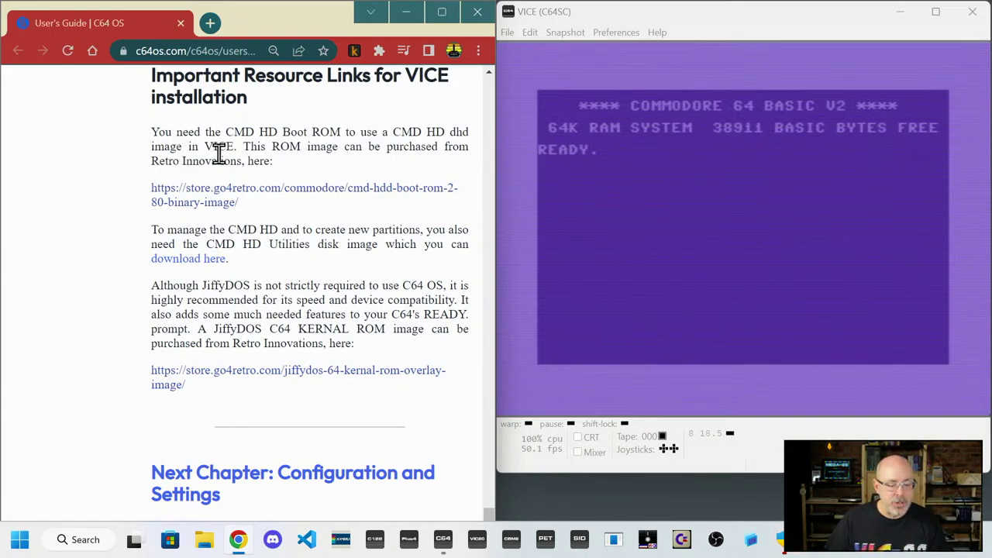
{"action": "right_click", "coordinate": [268, 196]}
{"action": "left_click", "coordinate": [296, 209]}
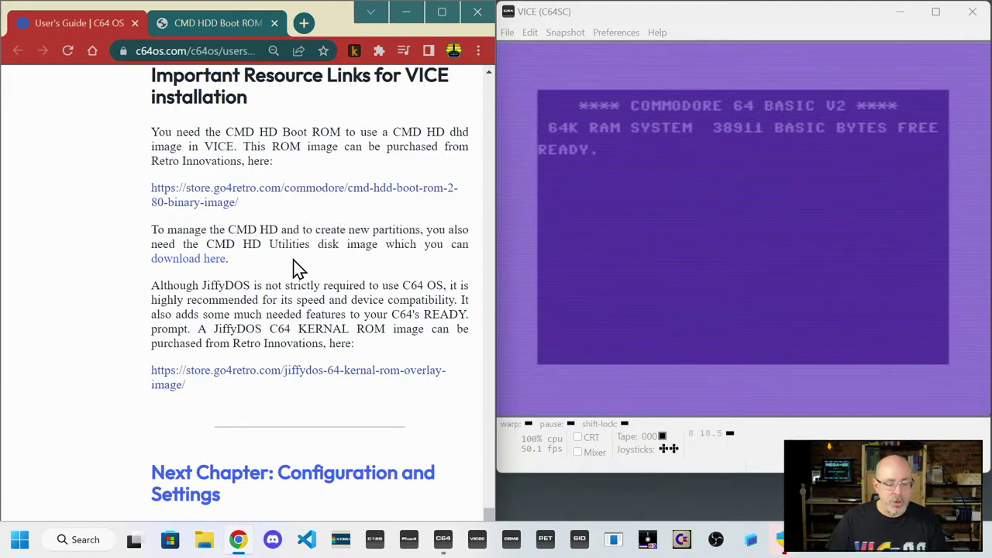
- Download the CMD HD Utilities disk image to the Desktop as hd-utilities
{"action": "right_click", "coordinate": [189, 265]}
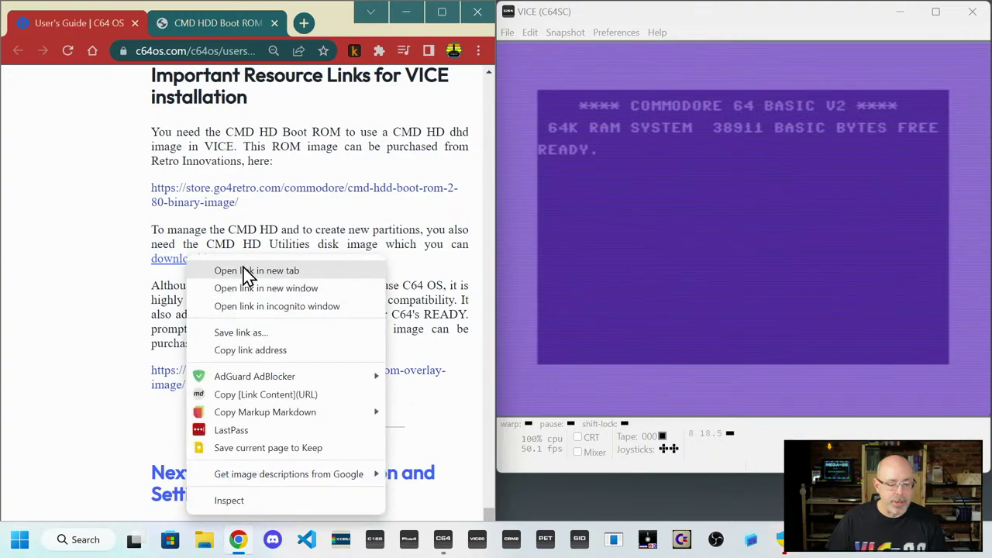
{"action": "left_click", "coordinate": [243, 271]}
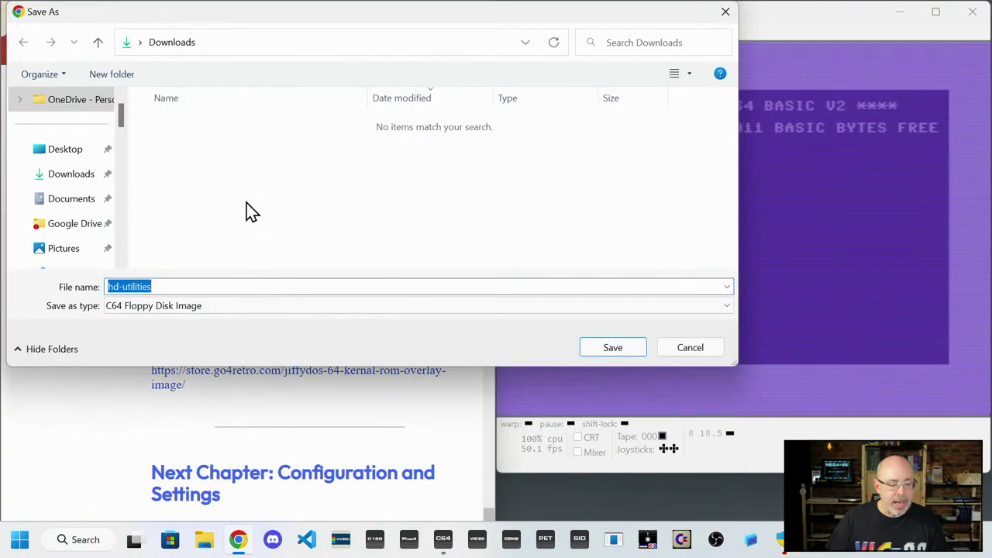
{"action": "left_click", "coordinate": [77, 150]}
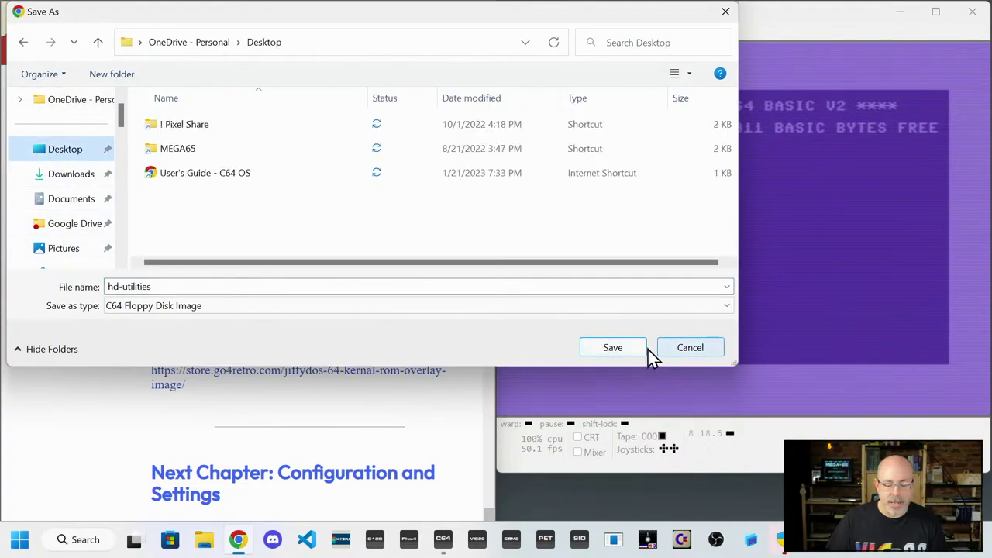
{"action": "left_click", "coordinate": [618, 350]}
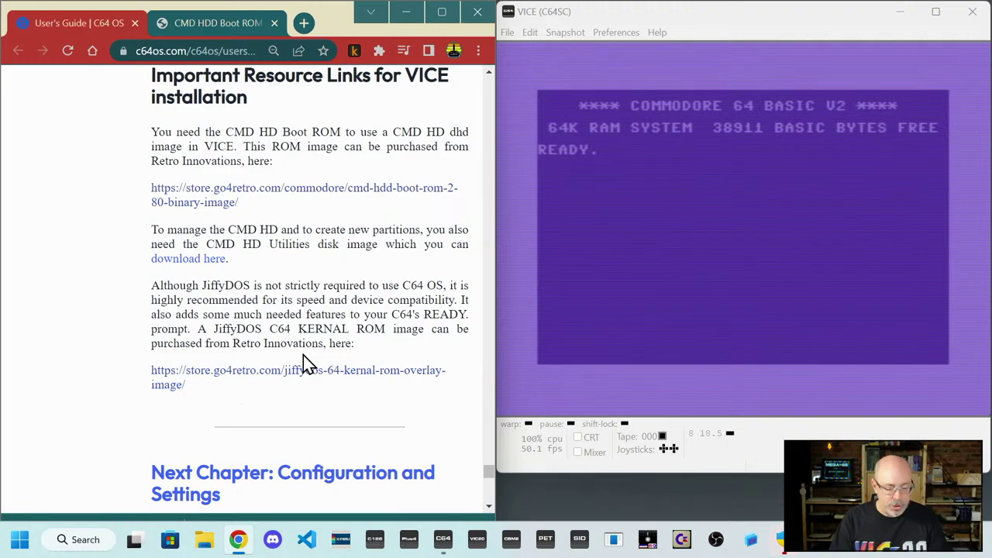
{"action": "key", "text": "alt+space"}
{"action": "type", "text": "jiffydos"}
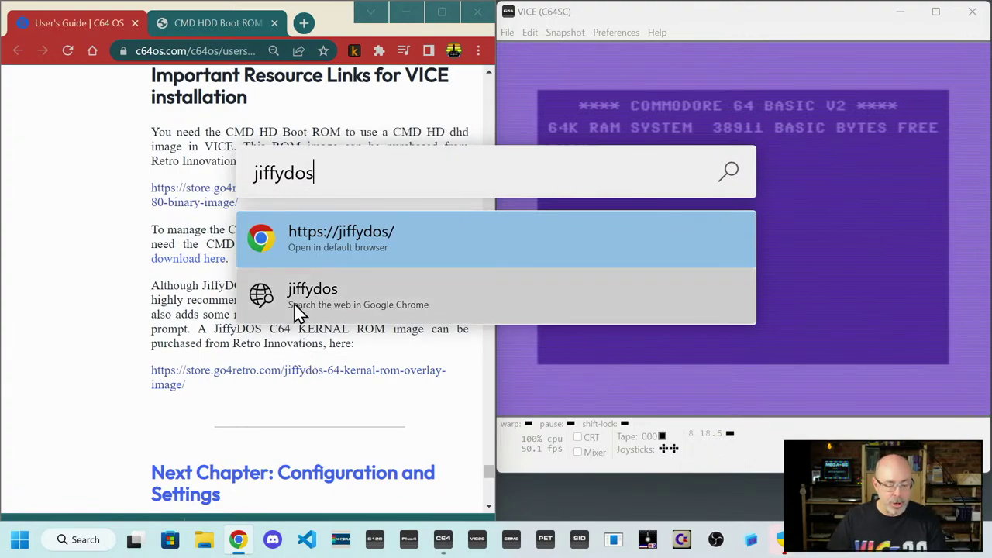
{"action": "key", "text": "BackSpace"}
{"action": "key", "text": "BackSpace"}
{"action": "key", "text": "BackSpace"}
{"action": "key", "text": "BackSpace"}
{"action": "key", "text": "BackSpace"}
{"action": "key", "text": "BackSpace"}
{"action": "key", "text": "BackSpace"}
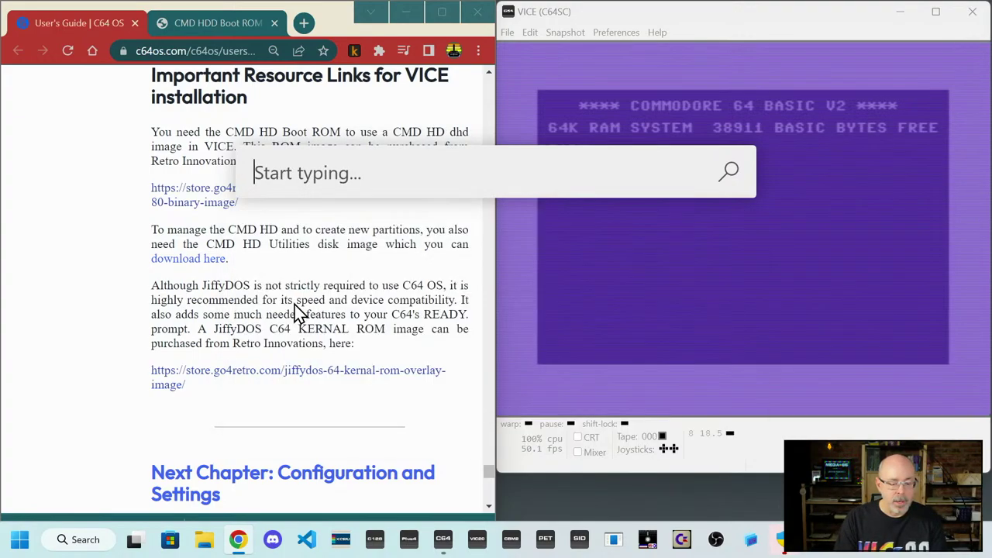
- Open Google Drive in a new browser tab
{"action": "type", "text": "dr"}
{"action": "key", "text": "Escape"}
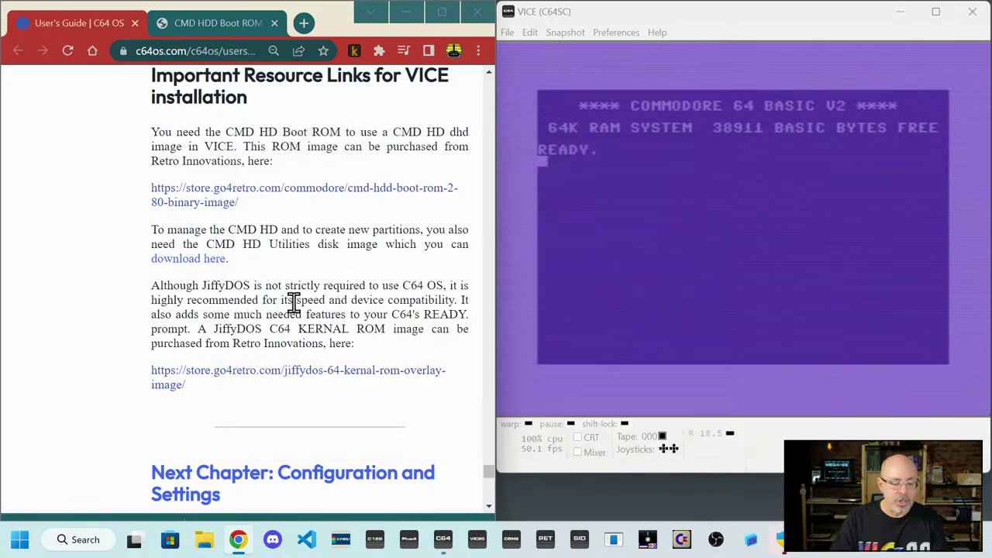
{"action": "left_click", "coordinate": [303, 23]}
{"action": "type", "text": "drvi"}
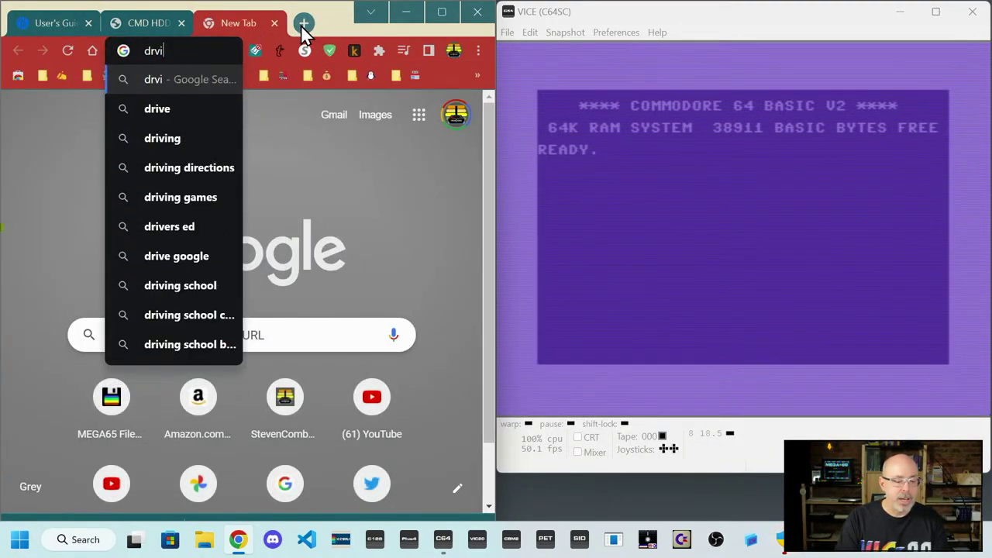
{"action": "key", "text": "BackSpace"}
{"action": "key", "text": "BackSpace"}
{"action": "type", "text": "ive"}
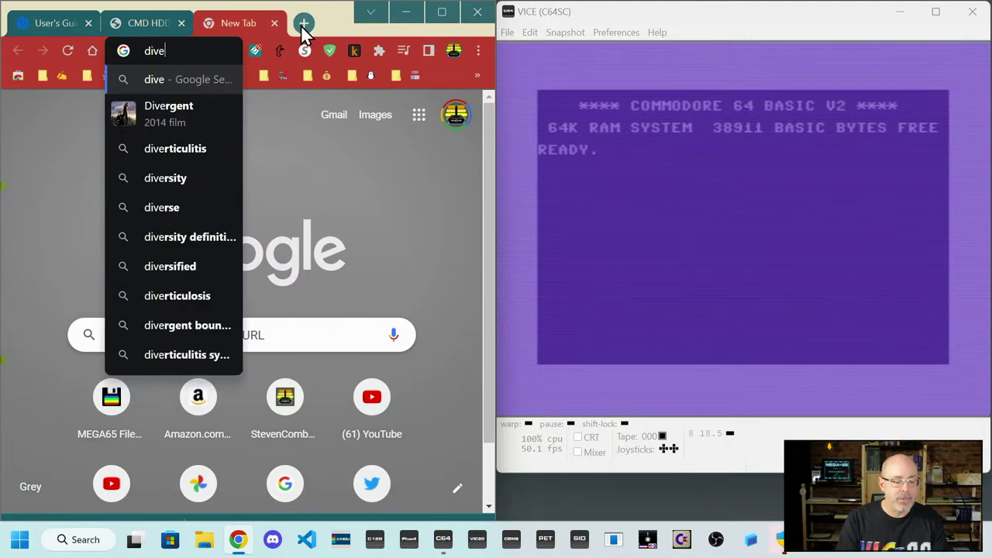
{"action": "key", "text": "BackSpace"}
{"action": "key", "text": "BackSpace"}
{"action": "key", "text": "BackSpace"}
{"action": "type", "text": "ri"}
{"action": "key", "text": "Return"}
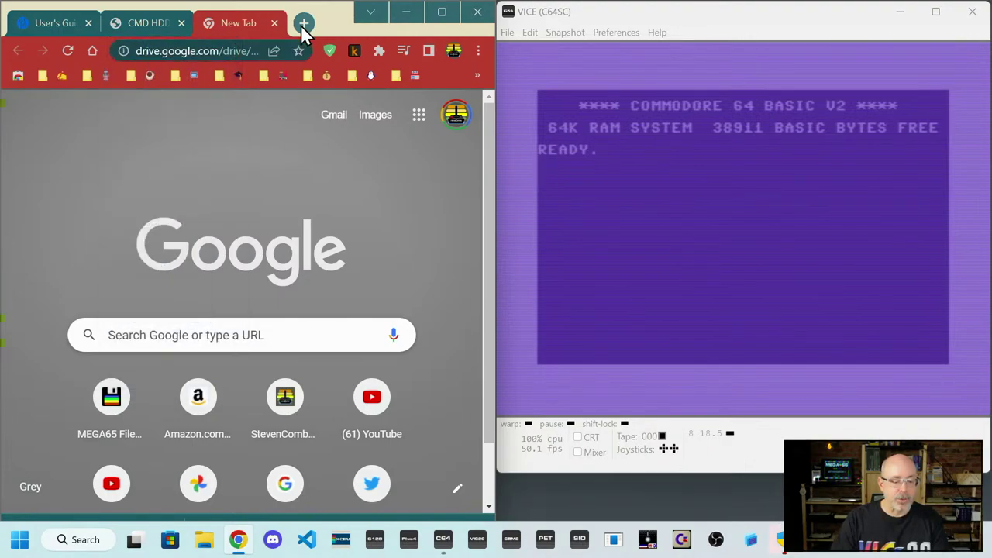
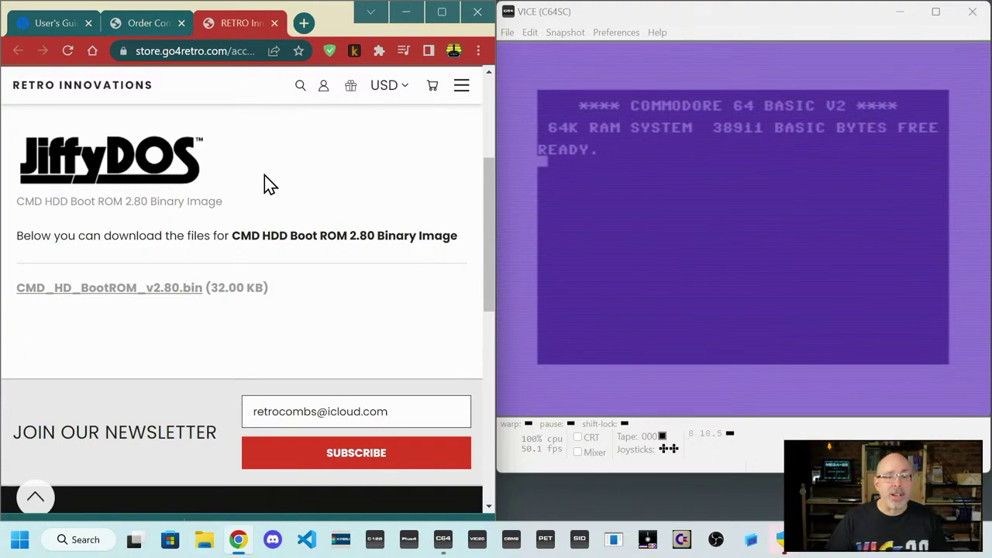
- Close the two store tabs and go to the KERNAL and Drive ROMs section of the User's Guide
{"action": "left_click", "coordinate": [276, 23]}
{"action": "left_click", "coordinate": [275, 23]}
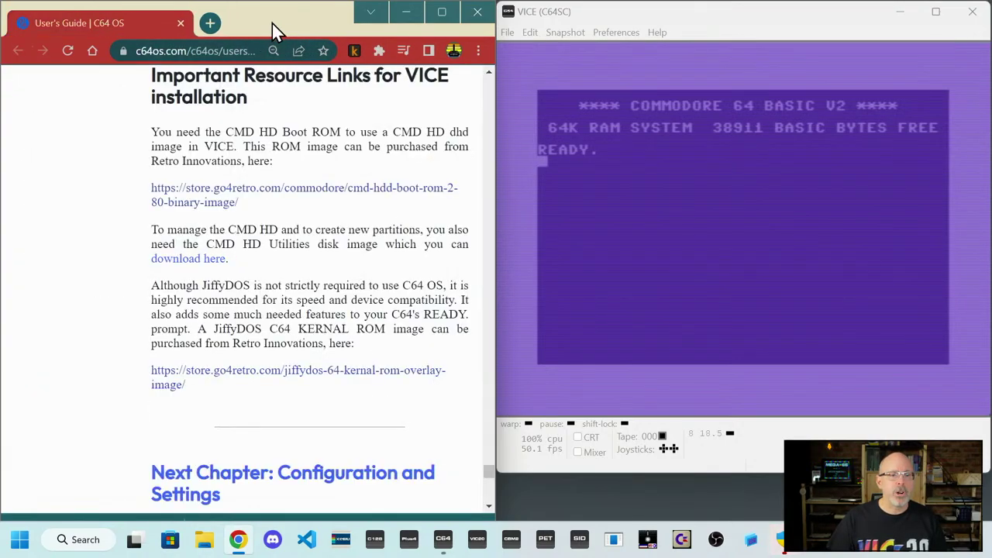
{"action": "scroll", "coordinate": [263, 163], "scroll_direction": "down", "scroll_amount": 6}
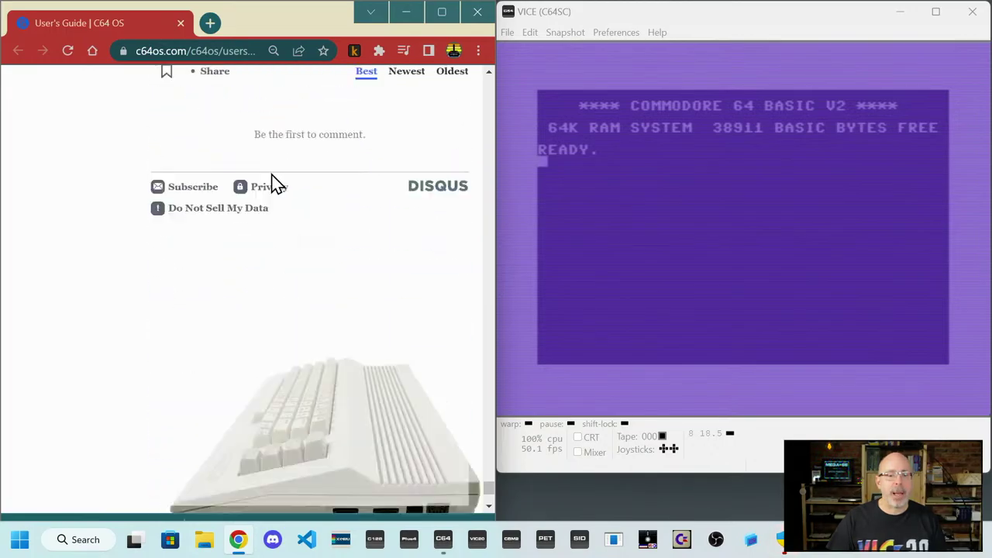
{"action": "scroll", "coordinate": [267, 178], "scroll_direction": "up", "scroll_amount": 12}
{"action": "scroll", "coordinate": [256, 169], "scroll_direction": "up", "scroll_amount": 15}
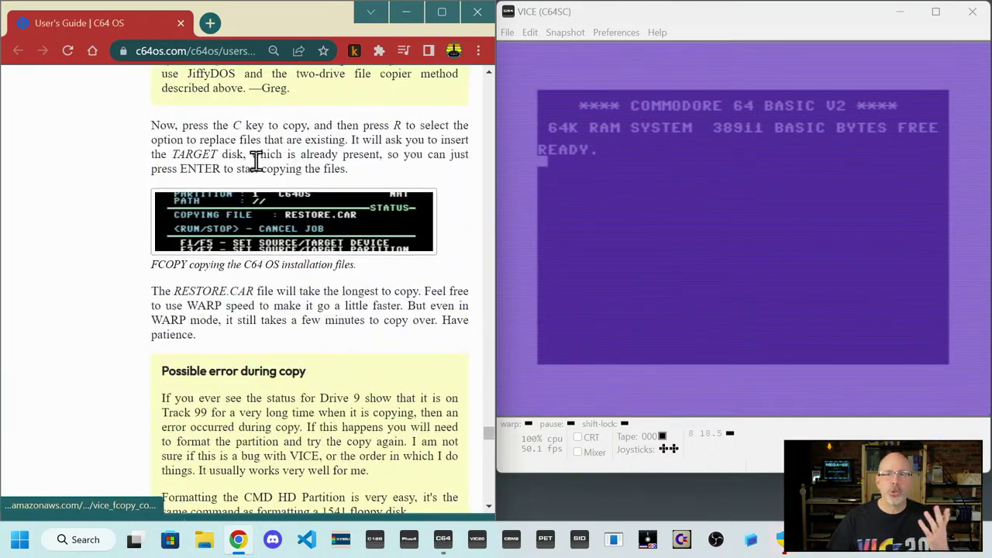
{"action": "scroll", "coordinate": [248, 162], "scroll_direction": "up", "scroll_amount": 15}
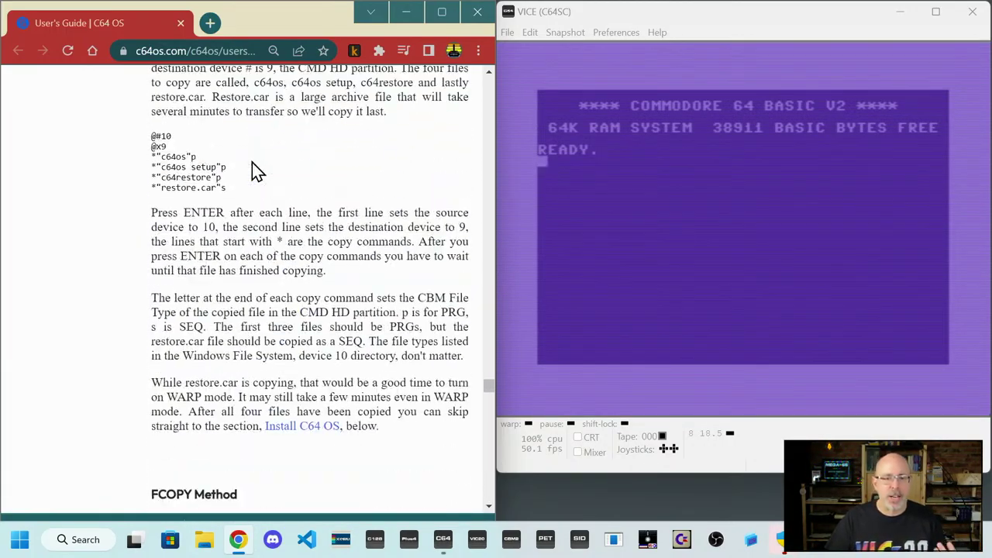
{"action": "scroll", "coordinate": [234, 158], "scroll_direction": "up", "scroll_amount": 20}
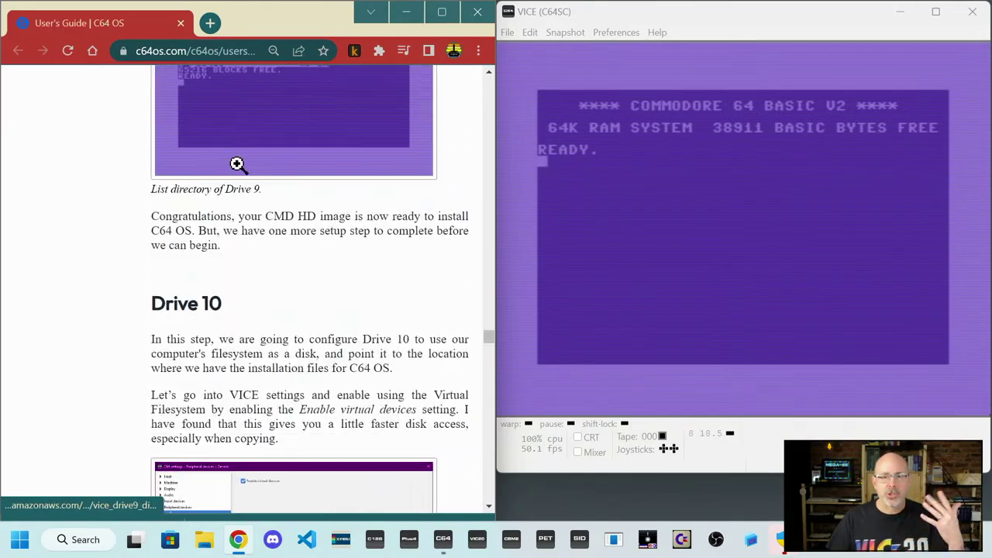
{"action": "left_click_drag", "start_coordinate": [490, 329], "coordinate": [489, 100]}
{"action": "scroll", "coordinate": [390, 203], "scroll_direction": "down", "scroll_amount": 10}
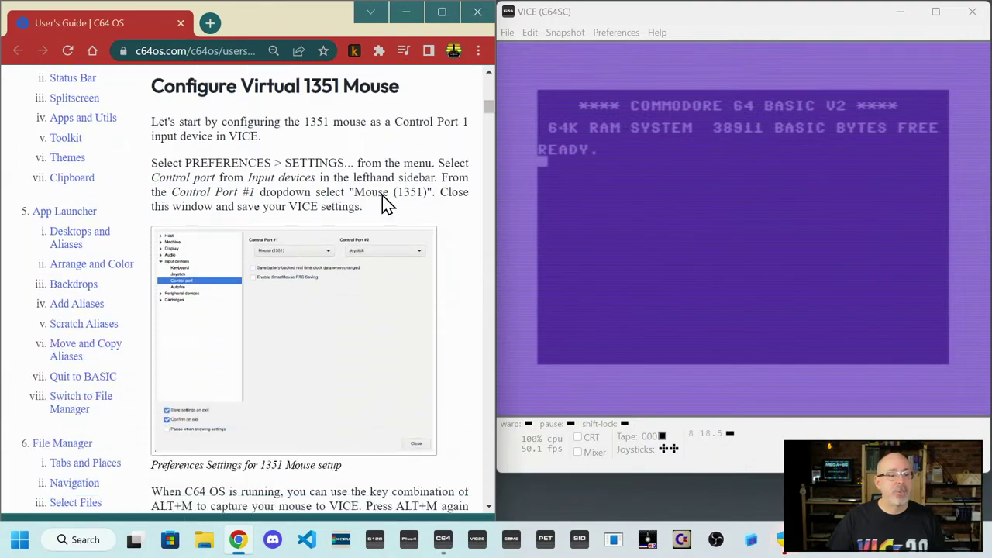
{"action": "scroll", "coordinate": [388, 195], "scroll_direction": "down", "scroll_amount": 3}
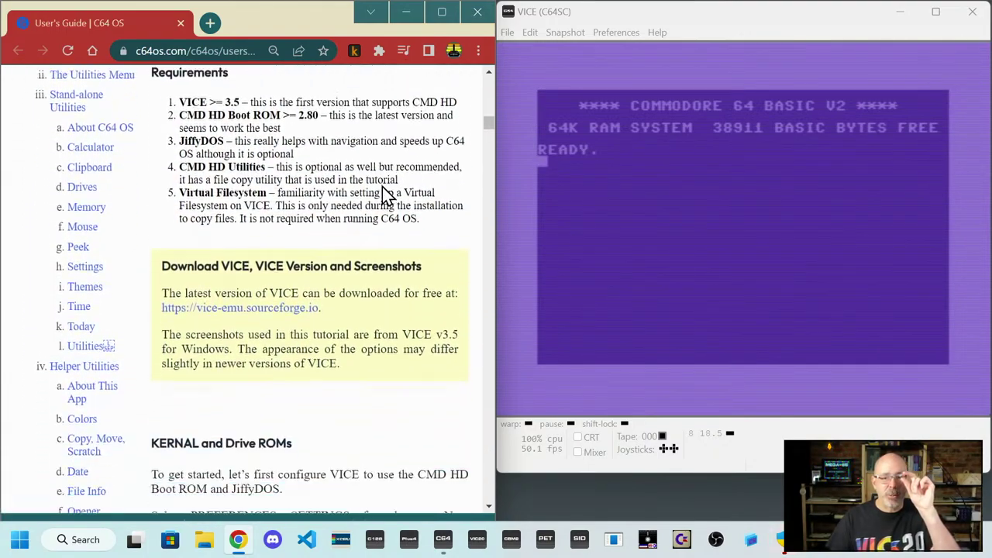
{"action": "scroll", "coordinate": [382, 182], "scroll_direction": "up", "scroll_amount": 3}
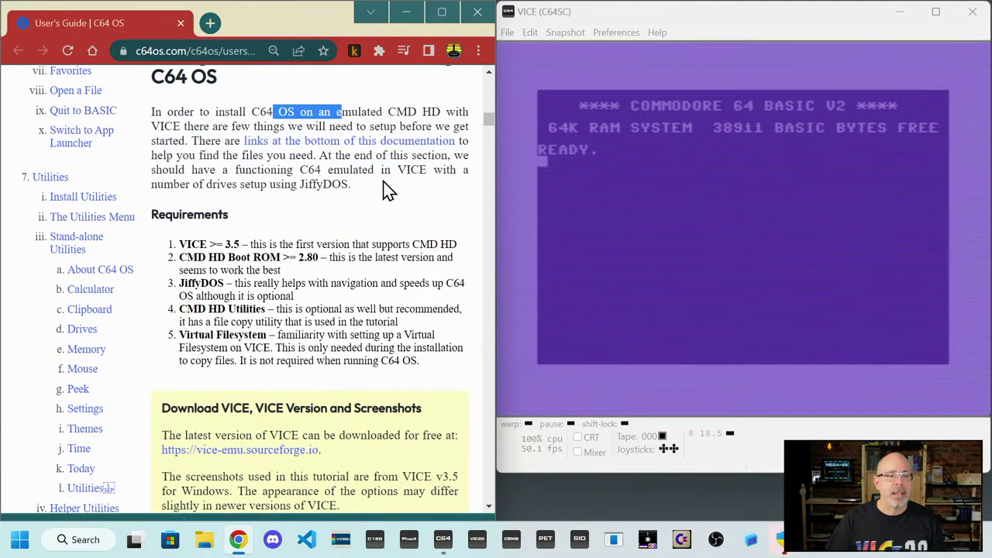
{"action": "scroll", "coordinate": [382, 180], "scroll_direction": "down", "scroll_amount": 4}
{"action": "scroll", "coordinate": [382, 180], "scroll_direction": "down", "scroll_amount": 3}
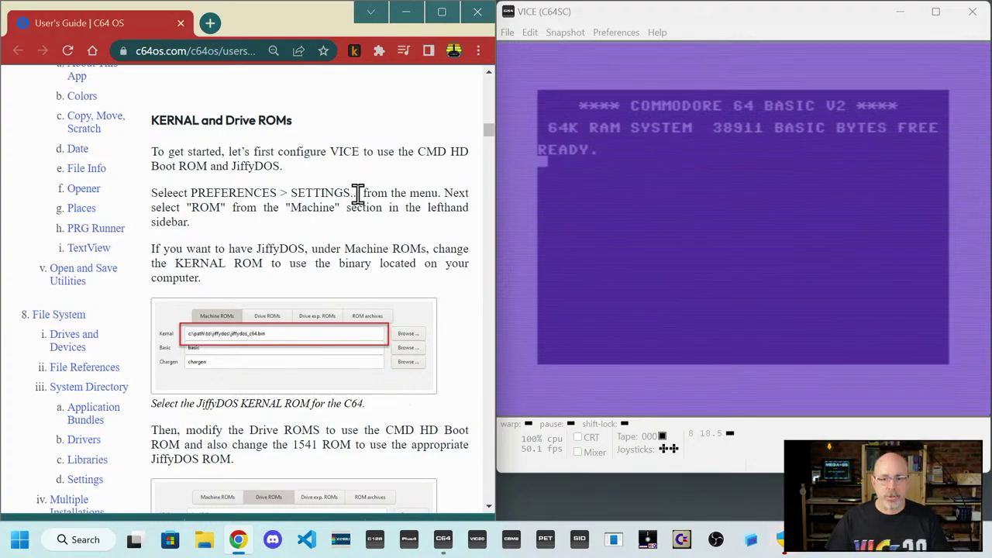
{"action": "key", "text": "alt+space"}
{"action": "type", "text": "c"}
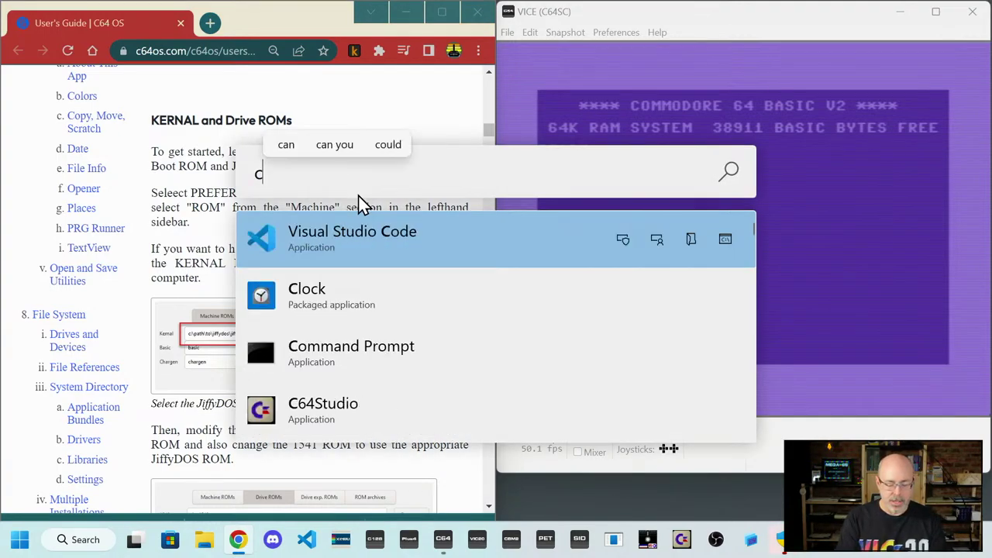
{"action": "type", "text": "64 os"}
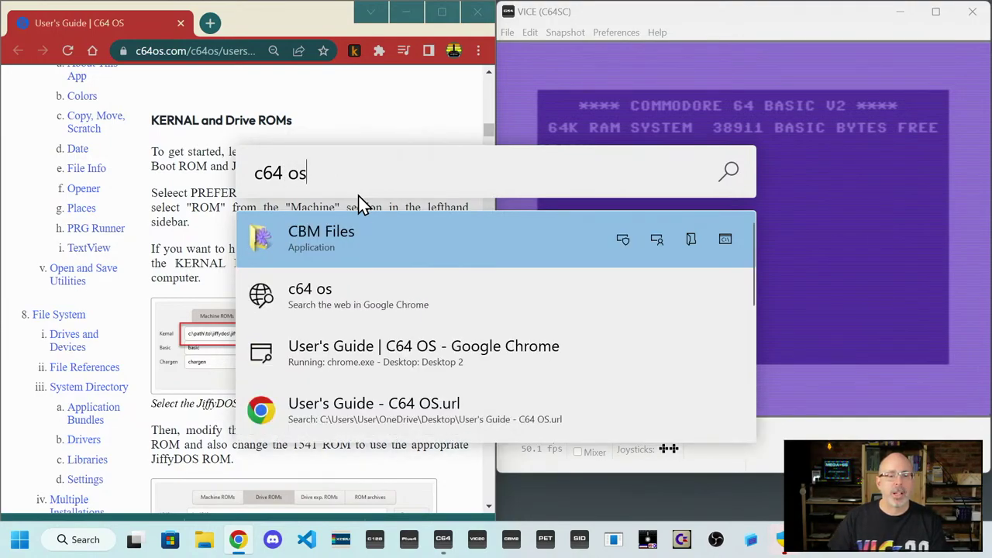
{"action": "key", "text": "Escape"}
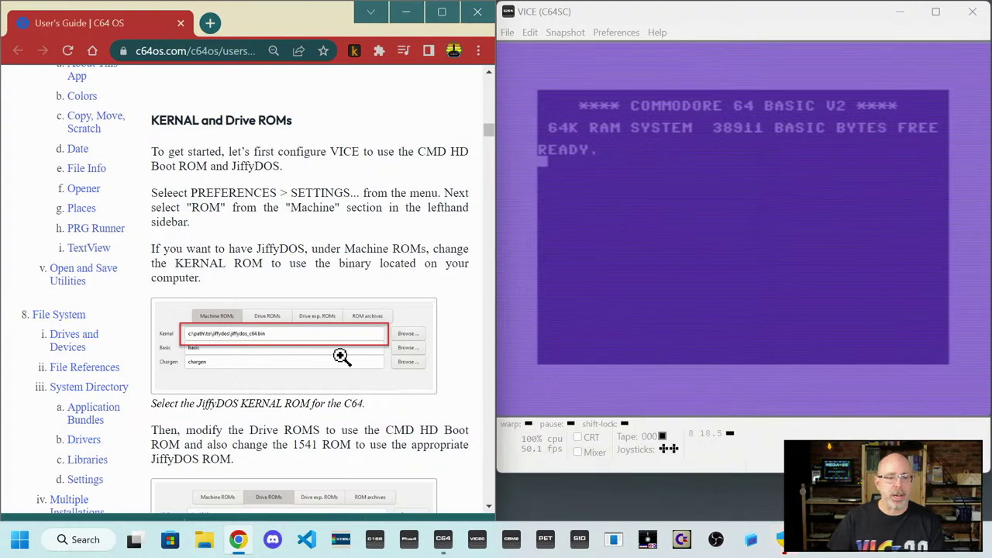
- Search the computer for the "C64 OS ver 1" folder, open it, and minimize the browser to uncover the desktop files
{"action": "left_click", "coordinate": [85, 549]}
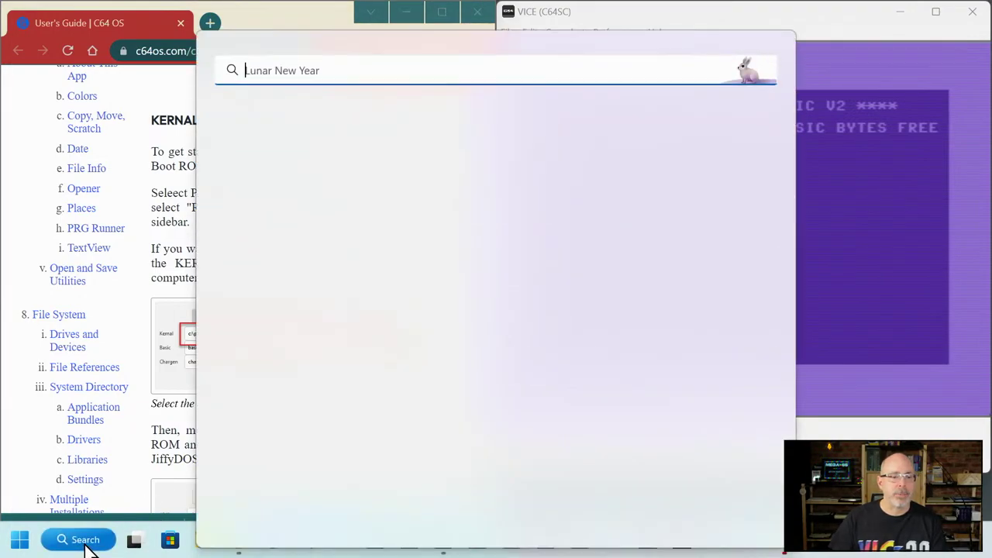
{"action": "type", "text": "c"}
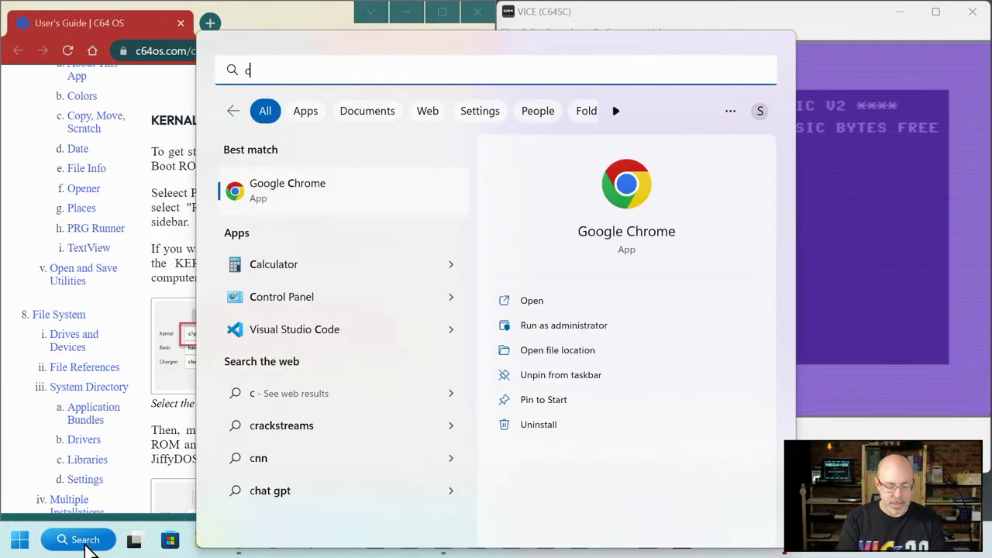
{"action": "type", "text": "64 os ver 1"}
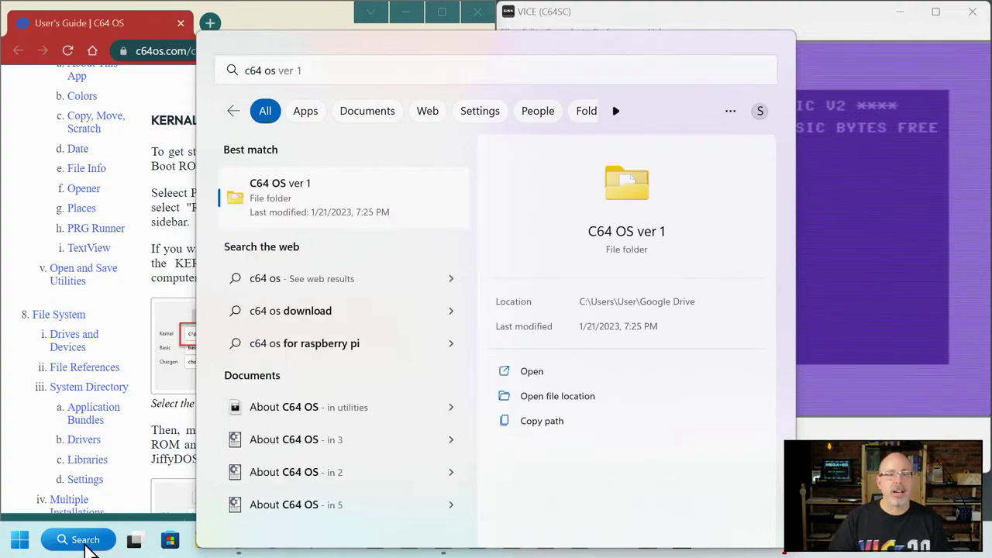
{"action": "key", "text": "Return"}
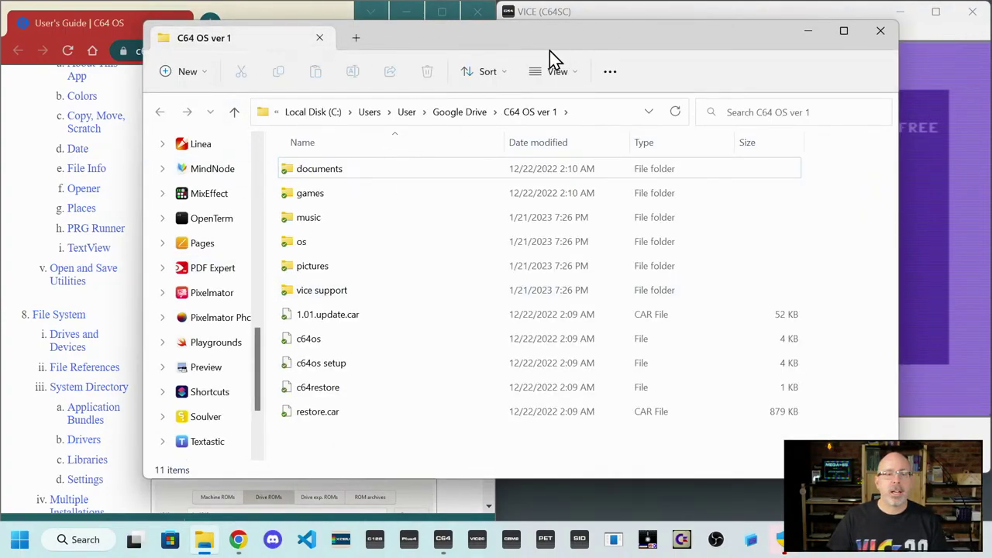
{"action": "left_click", "coordinate": [306, 19]}
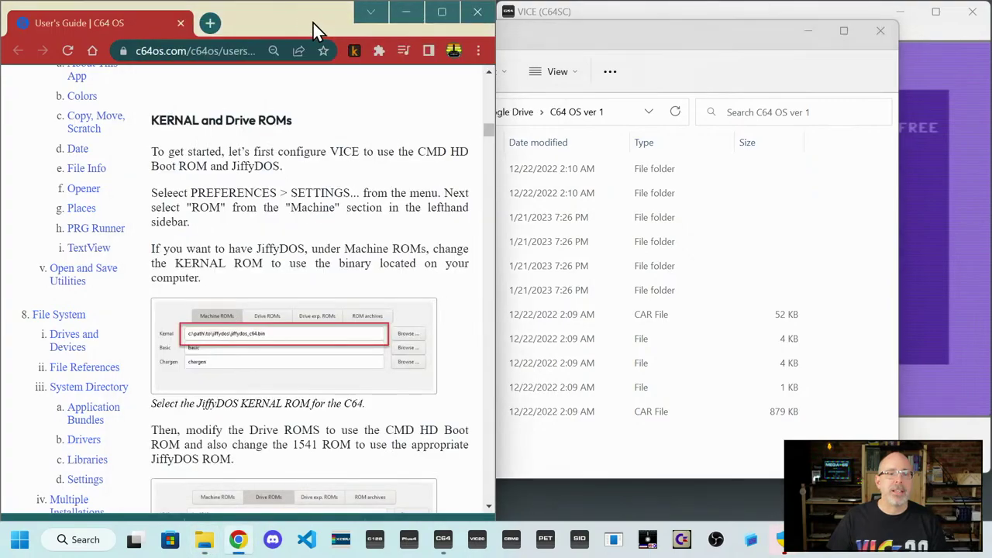
{"action": "left_click", "coordinate": [370, 18]}
{"action": "left_click", "coordinate": [405, 12]}
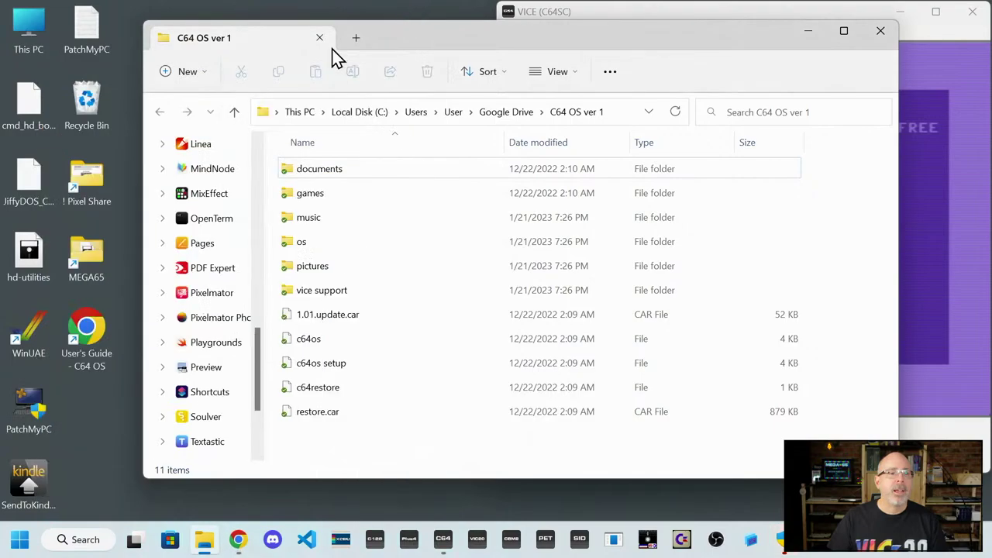
- Create a new folder named "support" inside the C64 OS ver 1 folder
{"action": "right_click", "coordinate": [346, 453]}
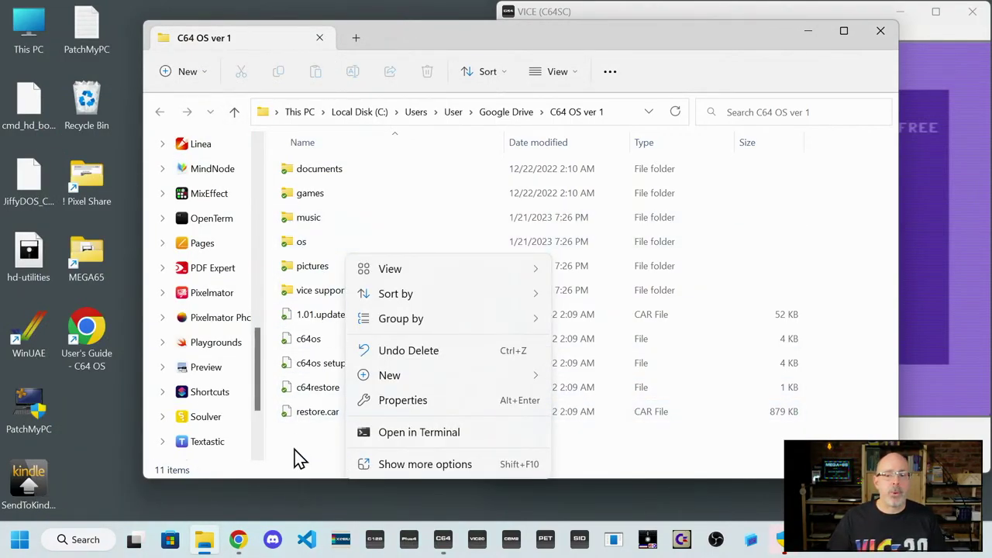
{"action": "key", "text": "Escape"}
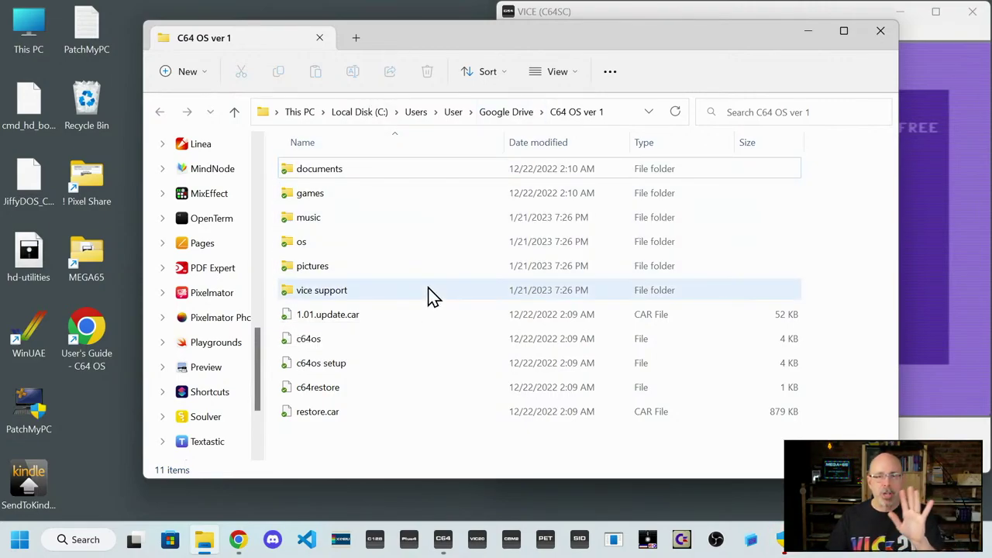
{"action": "right_click", "coordinate": [318, 453]}
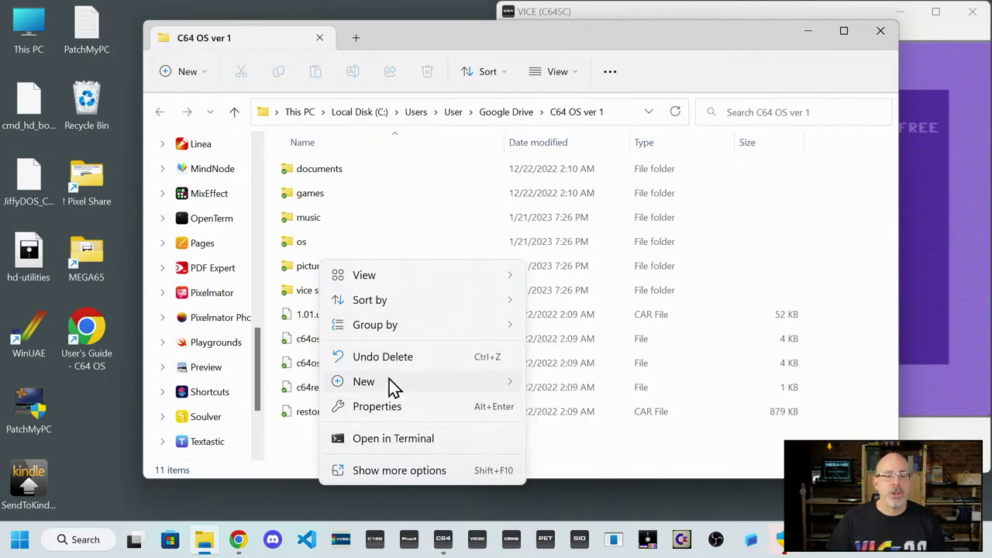
{"action": "mouse_move", "coordinate": [513, 387]}
{"action": "left_click", "coordinate": [551, 386]}
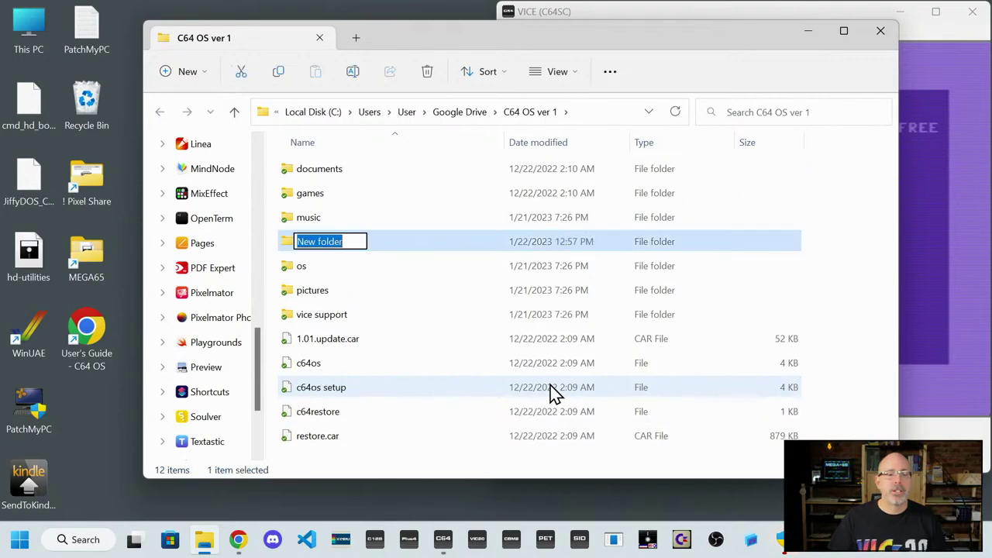
{"action": "type", "text": "S"}
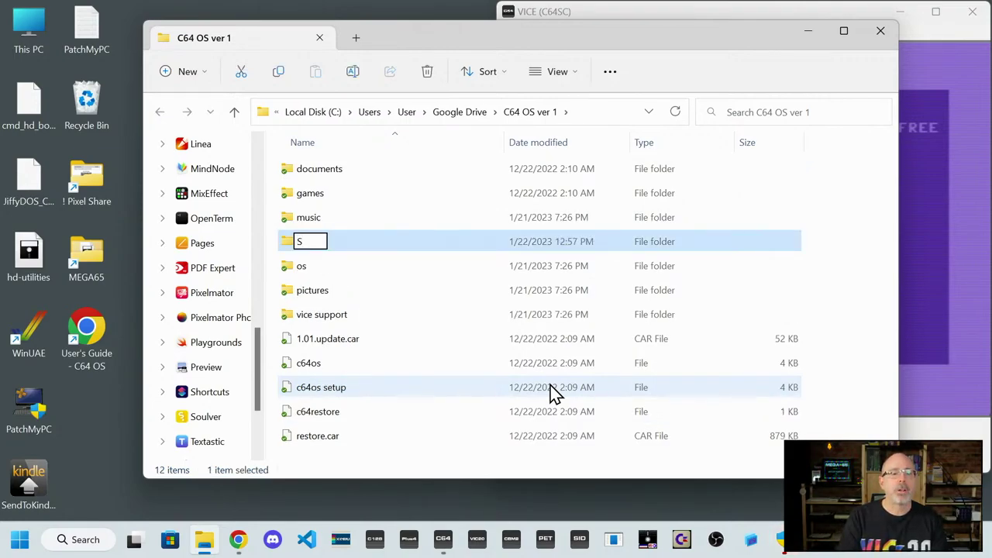
{"action": "type", "text": "upport"}
{"action": "key", "text": "Return"}
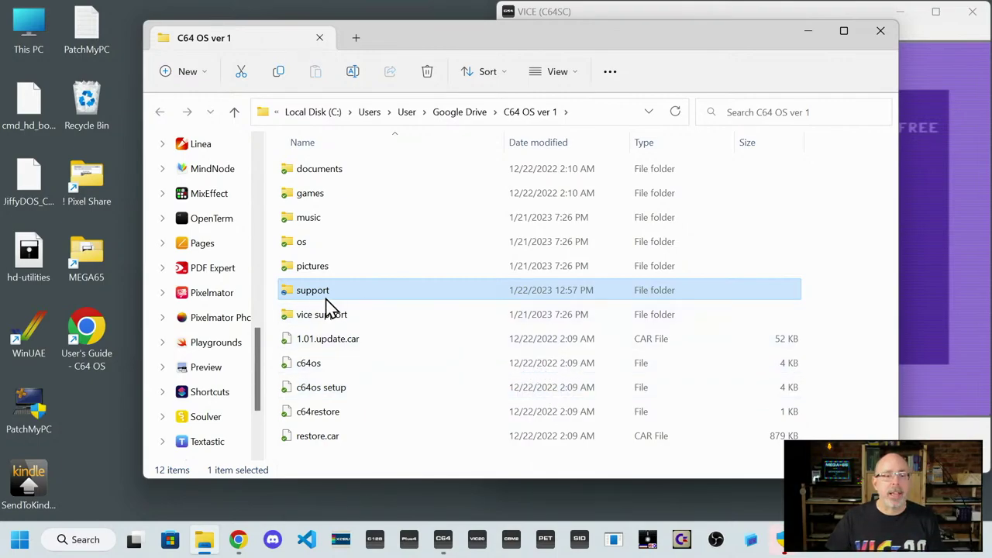
- Move JiffyDOS_C64.bin, hd-utilities and cmd_hd_bootrom_v2.80.bin from the desktop into the support folder, close its window and return to the User's Guide
{"action": "double_click", "coordinate": [294, 289]}
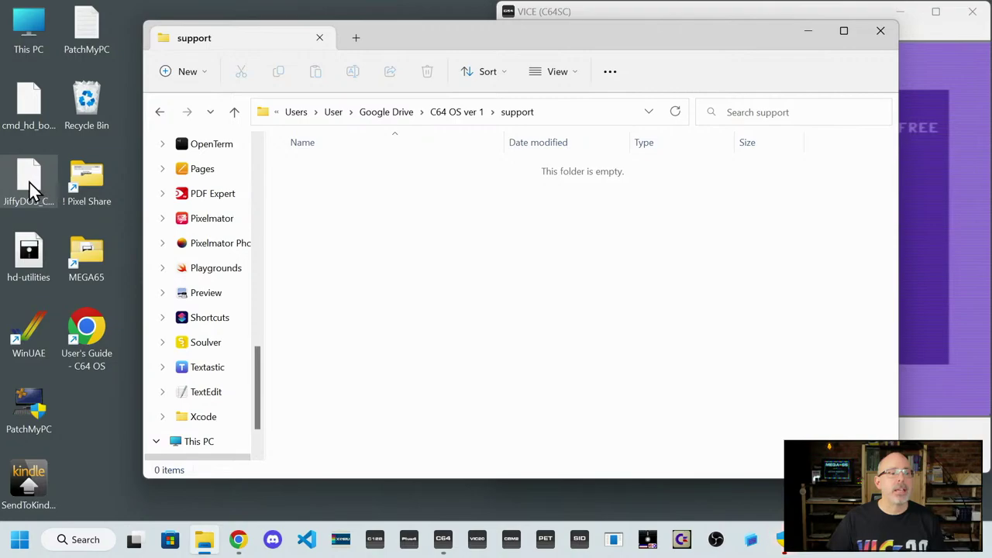
{"action": "left_click_drag", "start_coordinate": [29, 183], "coordinate": [328, 226]}
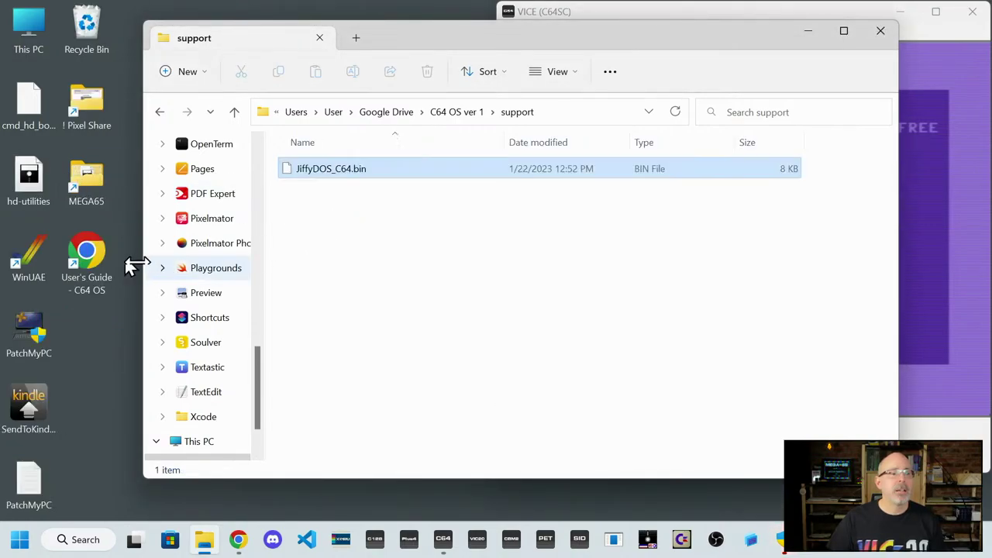
{"action": "left_click_drag", "start_coordinate": [31, 179], "coordinate": [310, 222]}
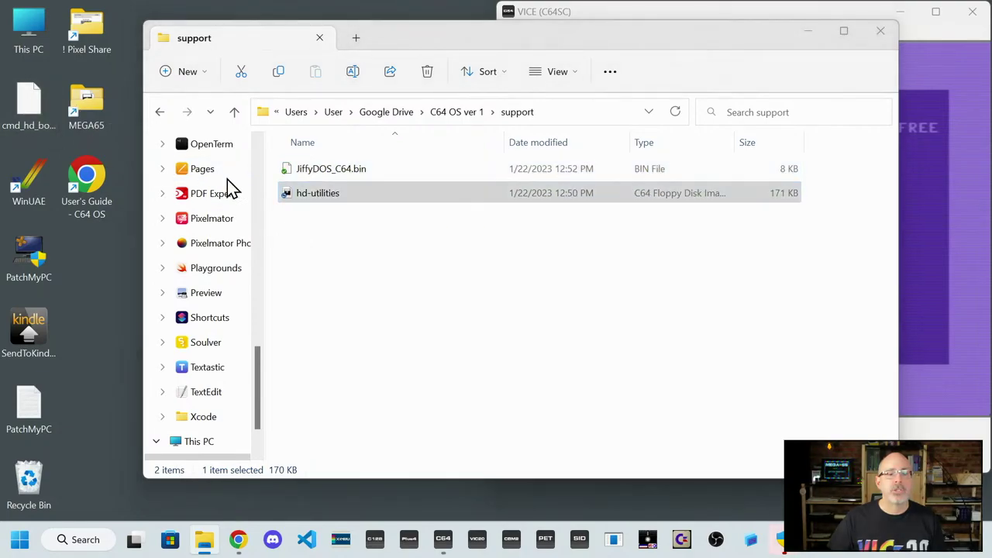
{"action": "left_click_drag", "start_coordinate": [29, 102], "coordinate": [326, 237]}
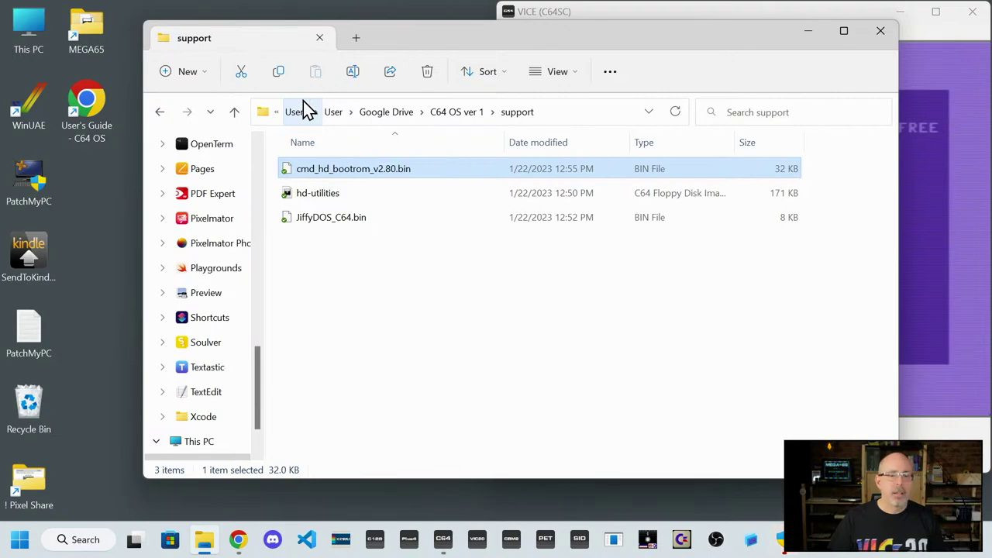
{"action": "left_click", "coordinate": [882, 34]}
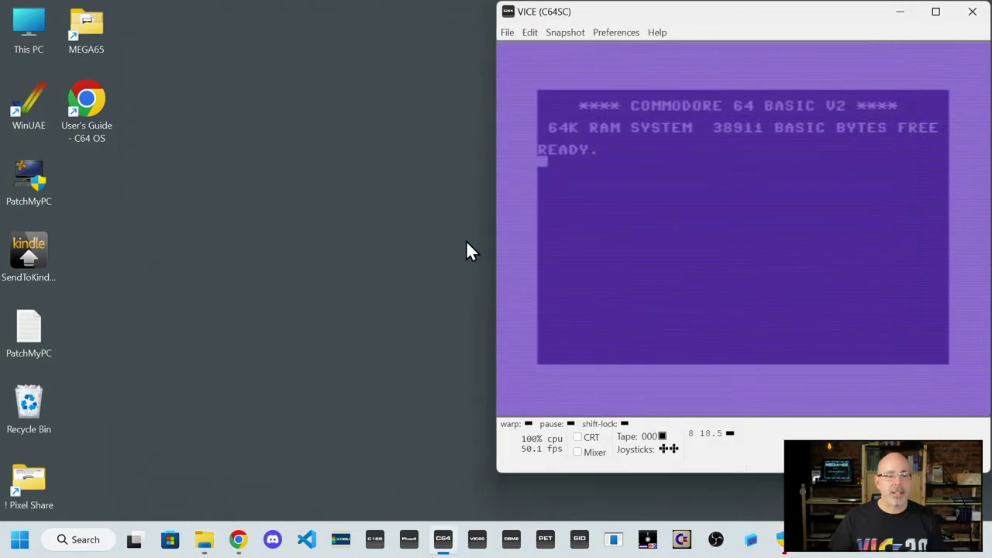
{"action": "left_click", "coordinate": [238, 540]}
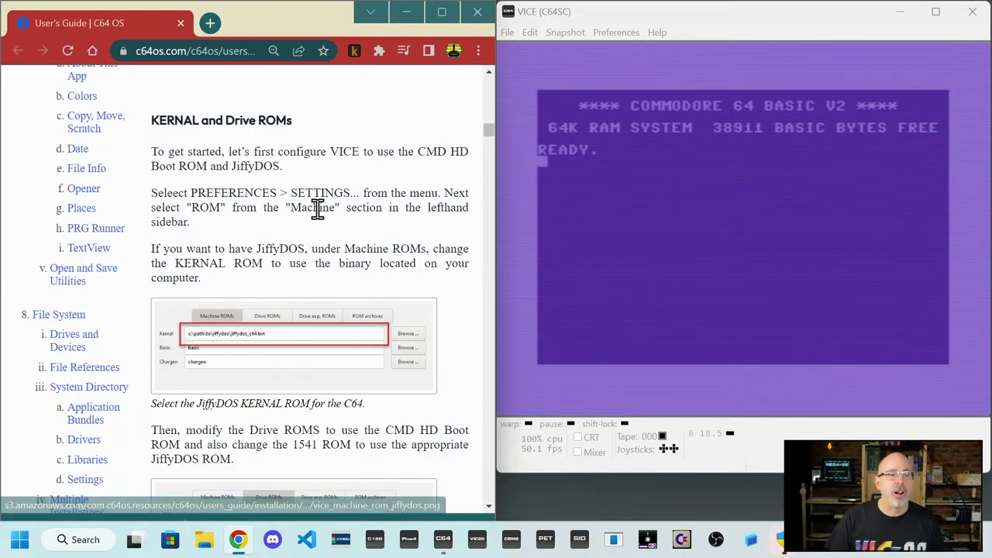
- Review the Requirements list for installing C64 OS in the User's Guide, including the optional JiffyDOS item and the Virtual Filesystem item
{"action": "scroll", "coordinate": [310, 211], "scroll_direction": "up", "scroll_amount": 2}
{"action": "scroll", "coordinate": [304, 211], "scroll_direction": "up", "scroll_amount": 3}
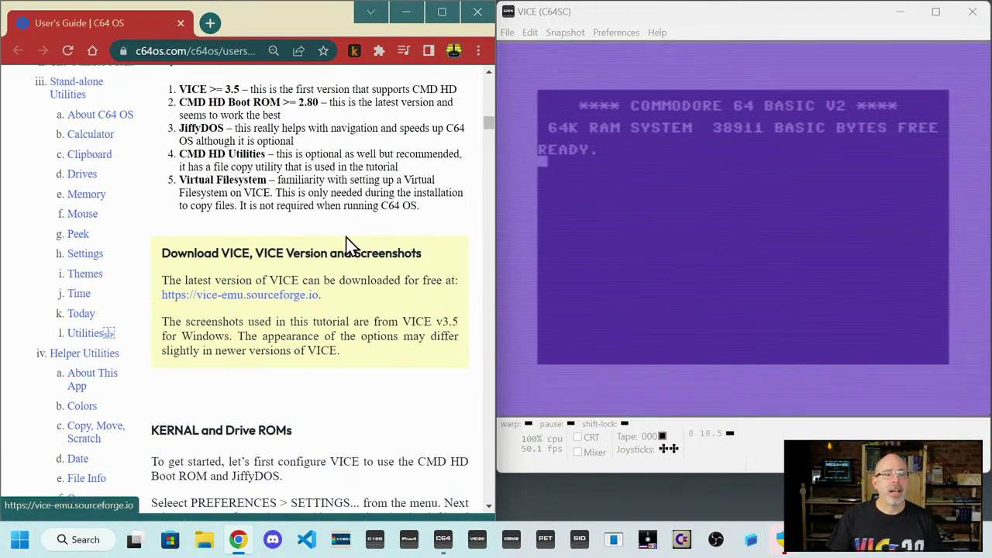
{"action": "scroll", "coordinate": [325, 248], "scroll_direction": "down", "scroll_amount": 2}
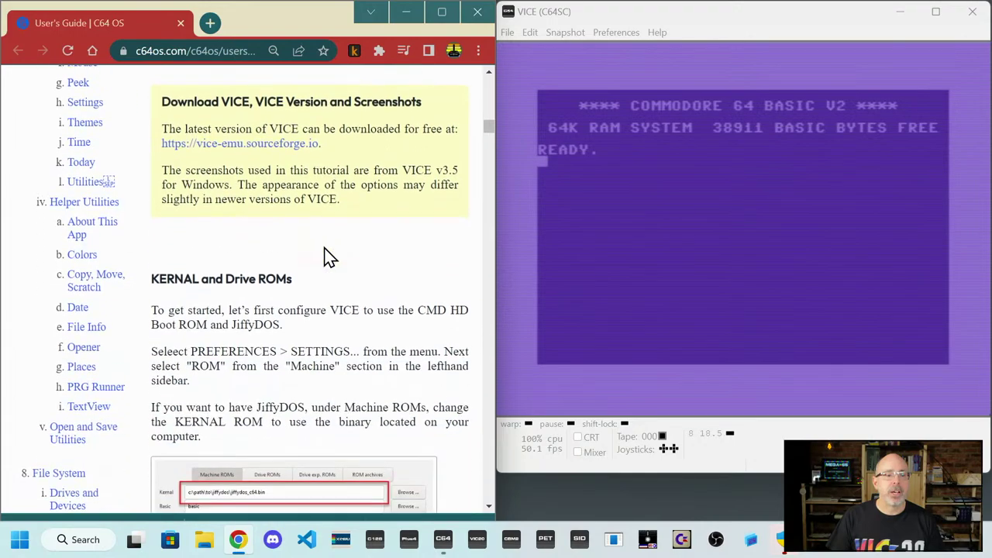
{"action": "scroll", "coordinate": [323, 247], "scroll_direction": "up", "scroll_amount": 5}
{"action": "scroll", "coordinate": [323, 246], "scroll_direction": "up", "scroll_amount": 4}
{"action": "scroll", "coordinate": [323, 247], "scroll_direction": "down", "scroll_amount": 12}
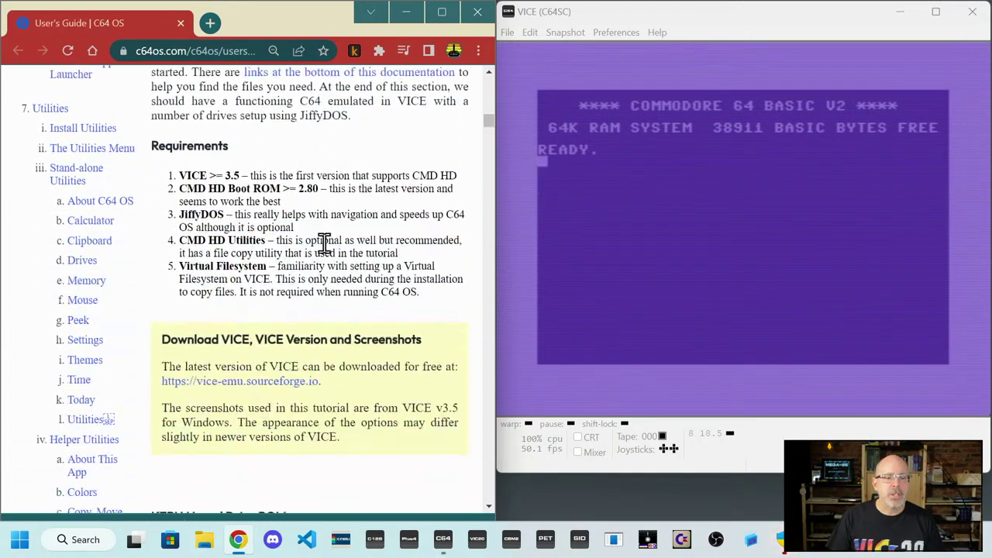
{"action": "scroll", "coordinate": [320, 247], "scroll_direction": "up", "scroll_amount": 4}
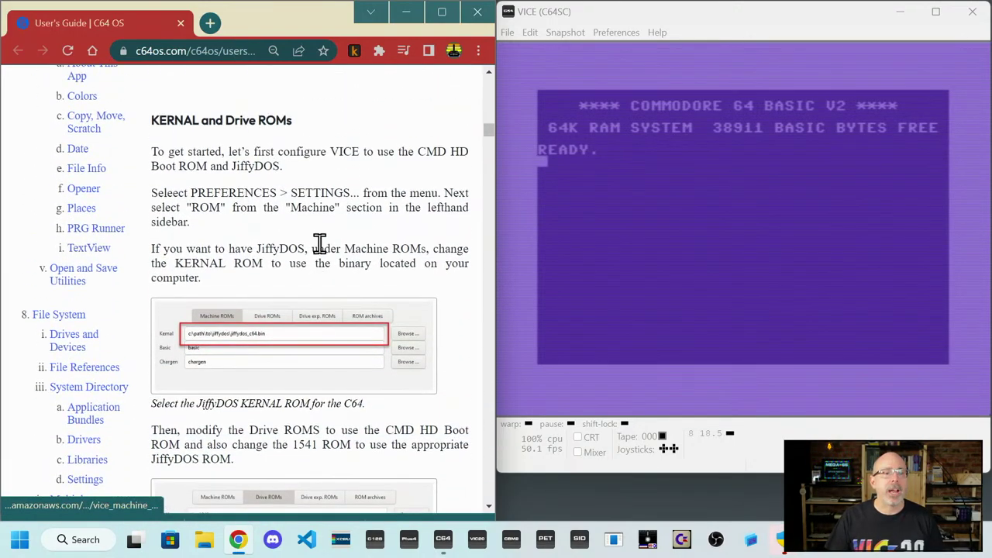
{"action": "scroll", "coordinate": [326, 213], "scroll_direction": "up", "scroll_amount": 9}
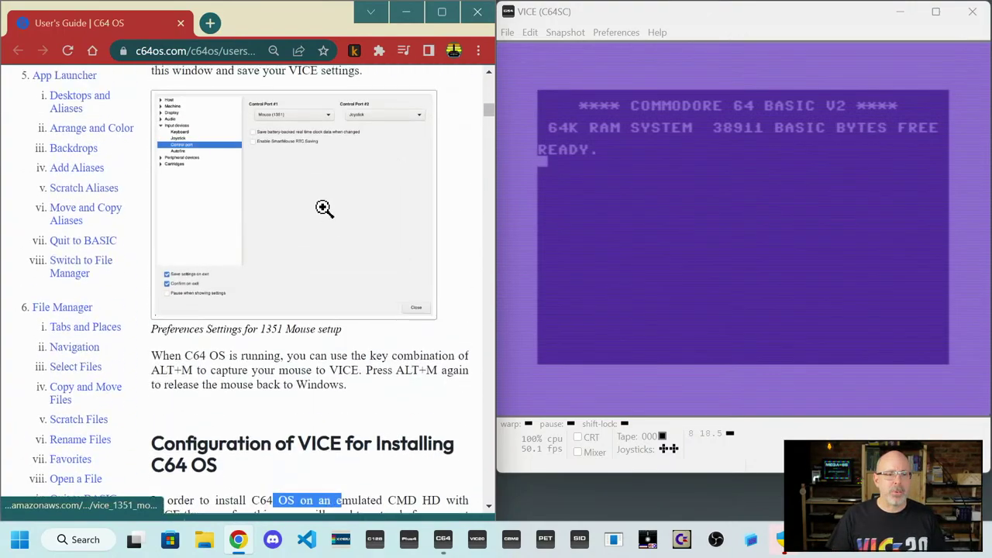
{"action": "scroll", "coordinate": [323, 213], "scroll_direction": "down", "scroll_amount": 6}
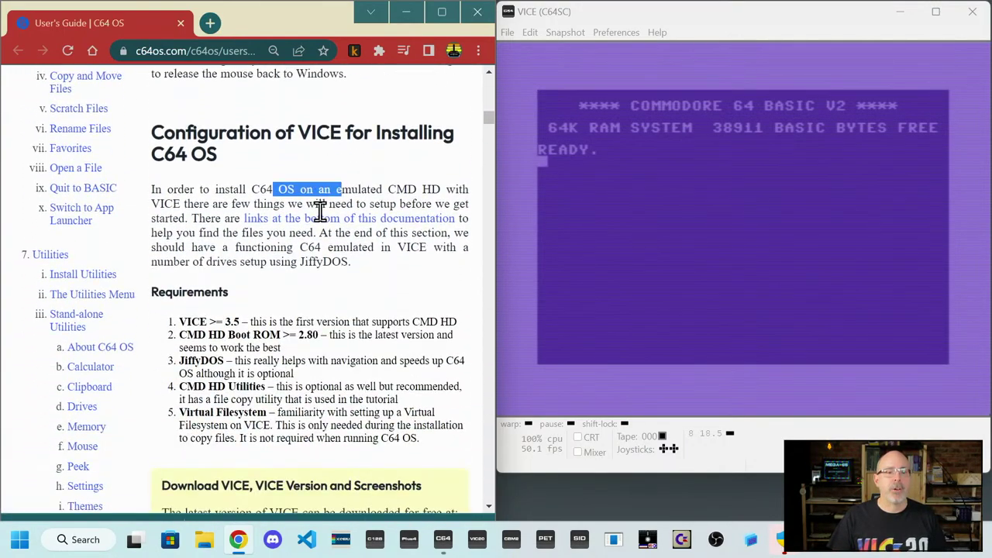
{"action": "scroll", "coordinate": [294, 310], "scroll_direction": "down", "scroll_amount": 1}
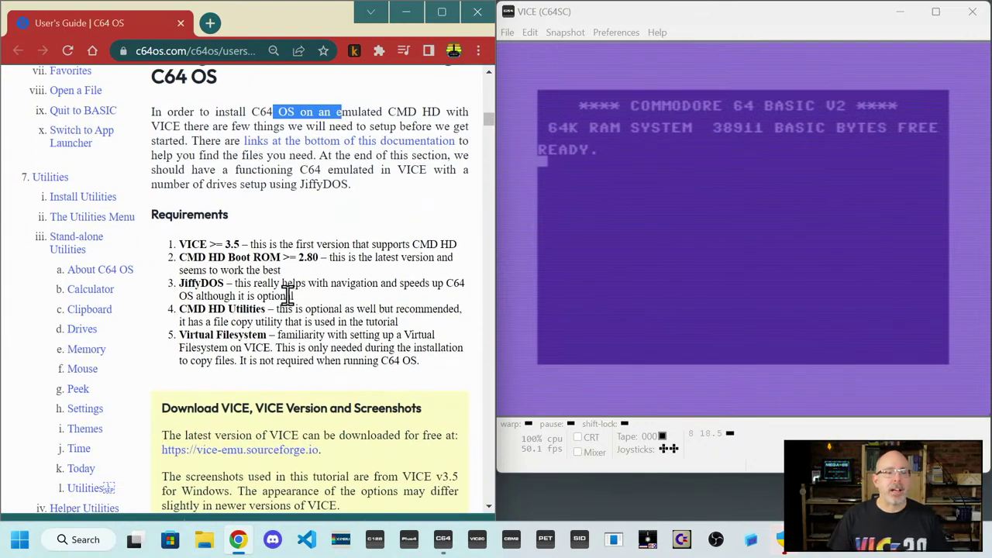
{"action": "left_click_drag", "start_coordinate": [159, 215], "coordinate": [394, 360]}
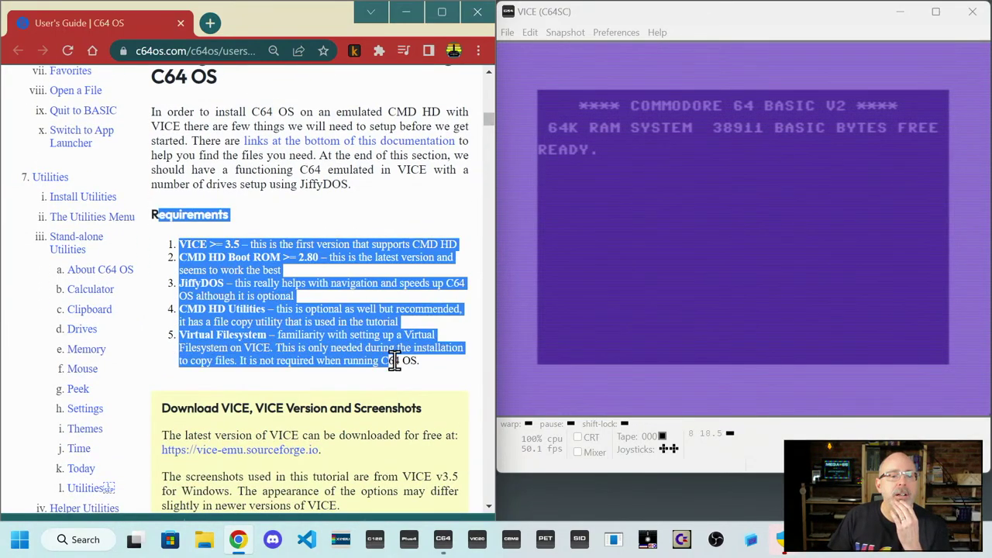
{"action": "left_click", "coordinate": [385, 305]}
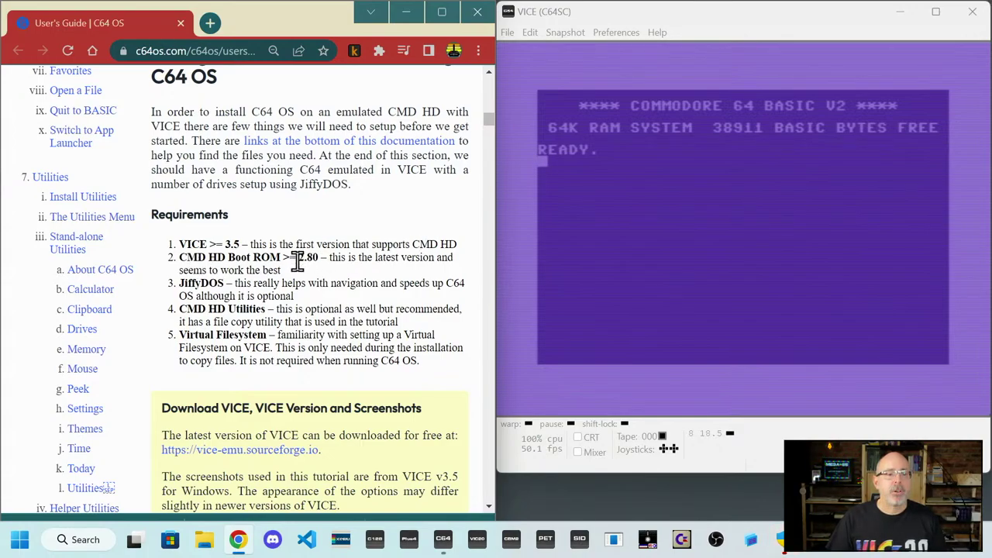
{"action": "left_click_drag", "start_coordinate": [244, 284], "coordinate": [305, 304]}
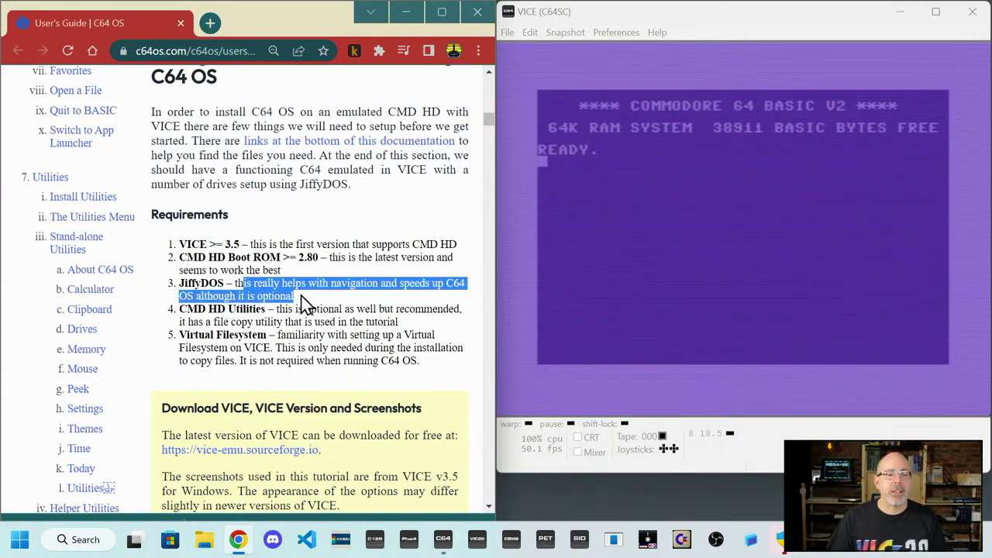
{"action": "left_click", "coordinate": [304, 301]}
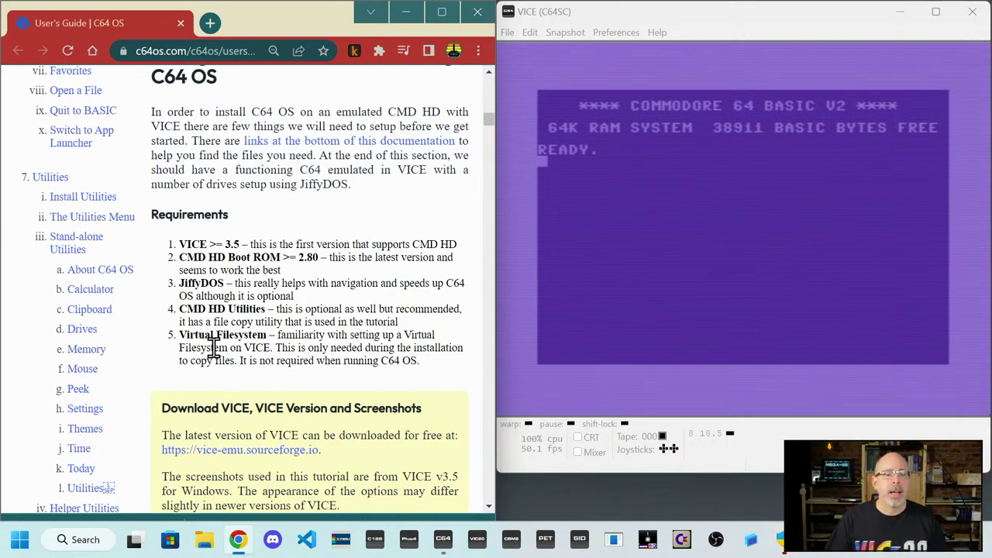
{"action": "scroll", "coordinate": [213, 348], "scroll_direction": "down", "scroll_amount": 1}
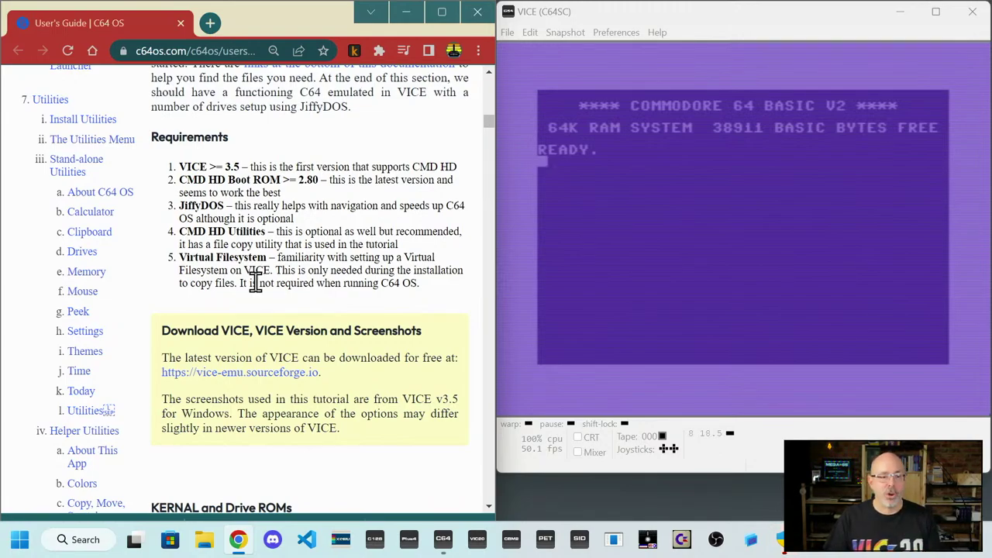
{"action": "scroll", "coordinate": [268, 284], "scroll_direction": "down", "scroll_amount": 1}
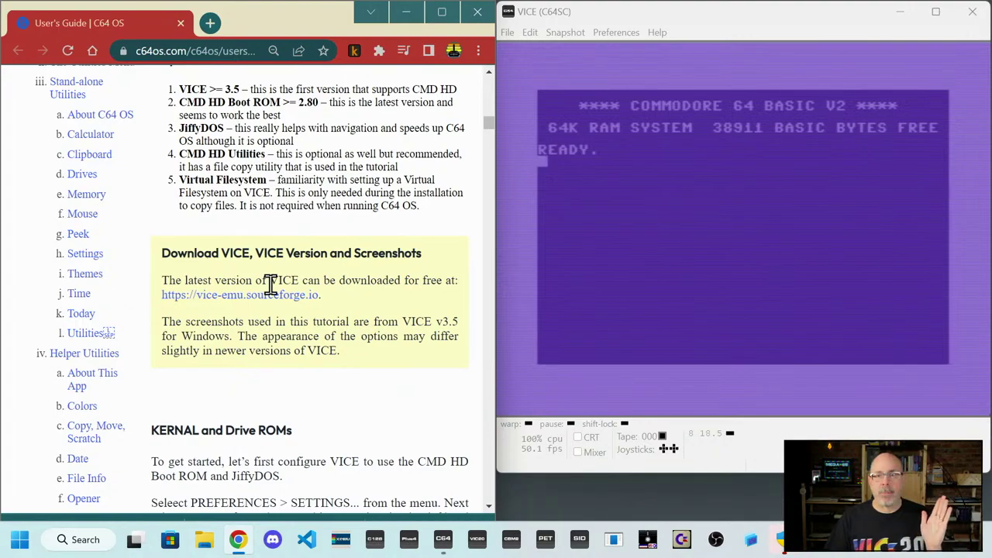
- Open the Machine ROM settings in VICE as the guide's KERNAL and Drive ROMs section directs, with the settings window clear of the guide
{"action": "scroll", "coordinate": [272, 293], "scroll_direction": "down", "scroll_amount": 1}
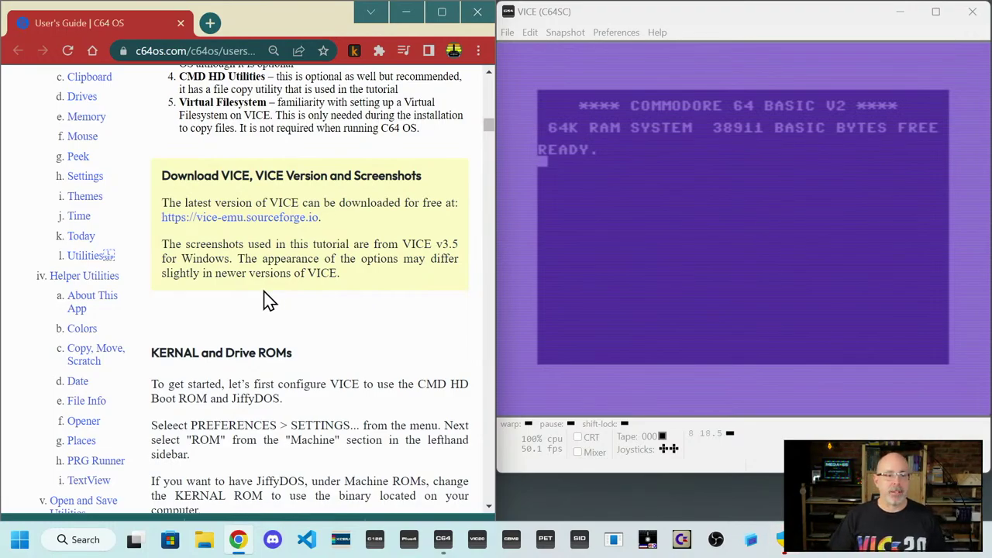
{"action": "scroll", "coordinate": [272, 295], "scroll_direction": "down", "scroll_amount": 2}
{"action": "scroll", "coordinate": [279, 305], "scroll_direction": "down", "scroll_amount": 1}
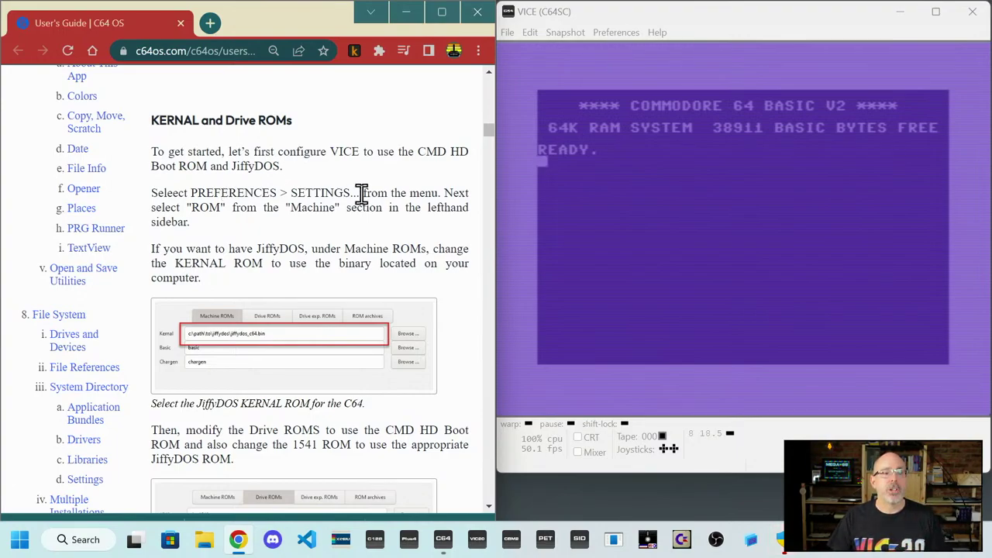
{"action": "left_click", "coordinate": [616, 35]}
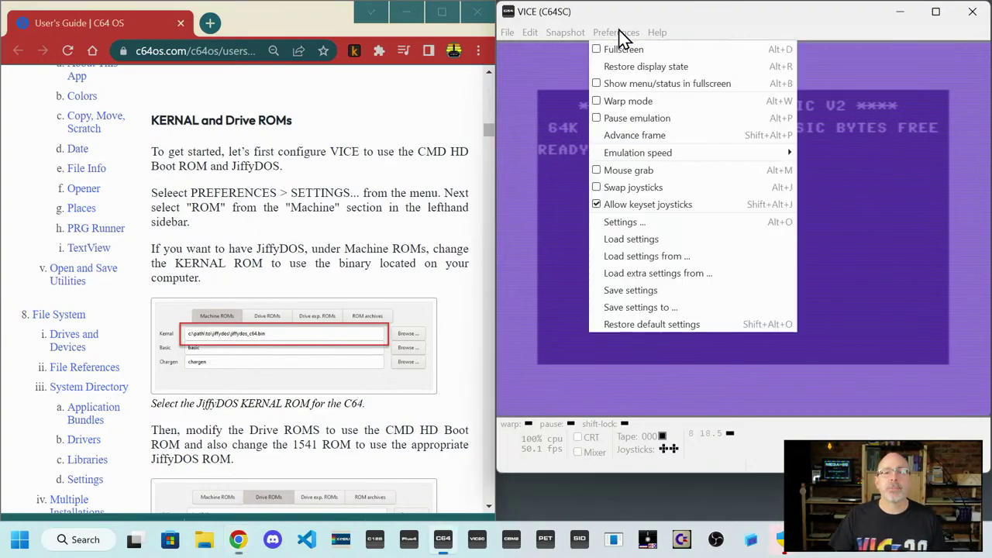
{"action": "left_click", "coordinate": [624, 222]}
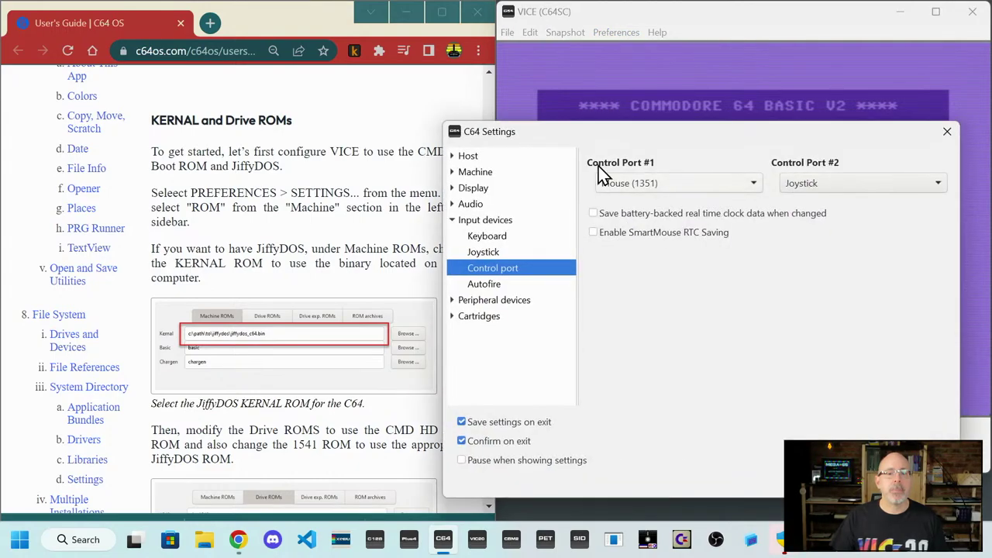
{"action": "left_click_drag", "start_coordinate": [620, 129], "coordinate": [625, 124]}
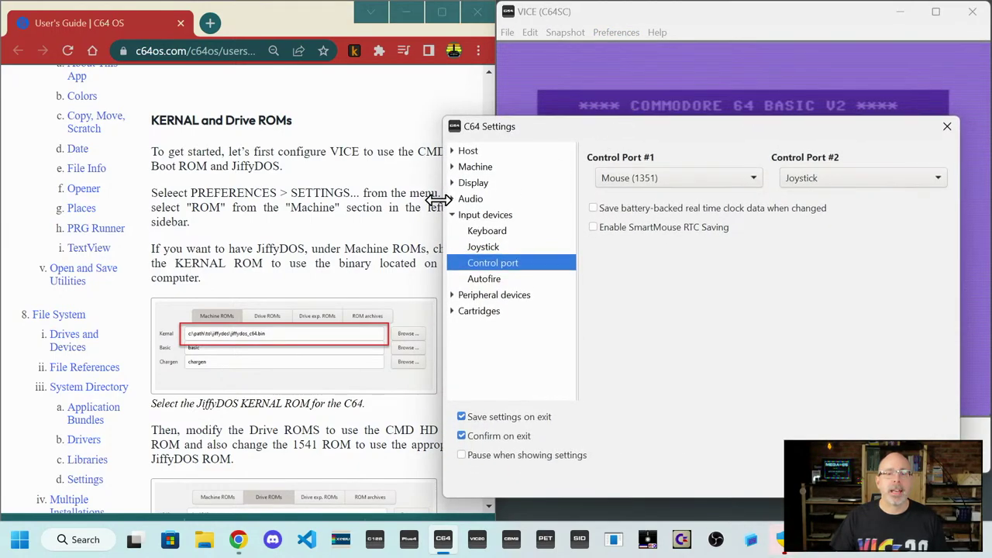
{"action": "left_click_drag", "start_coordinate": [597, 133], "coordinate": [634, 56]}
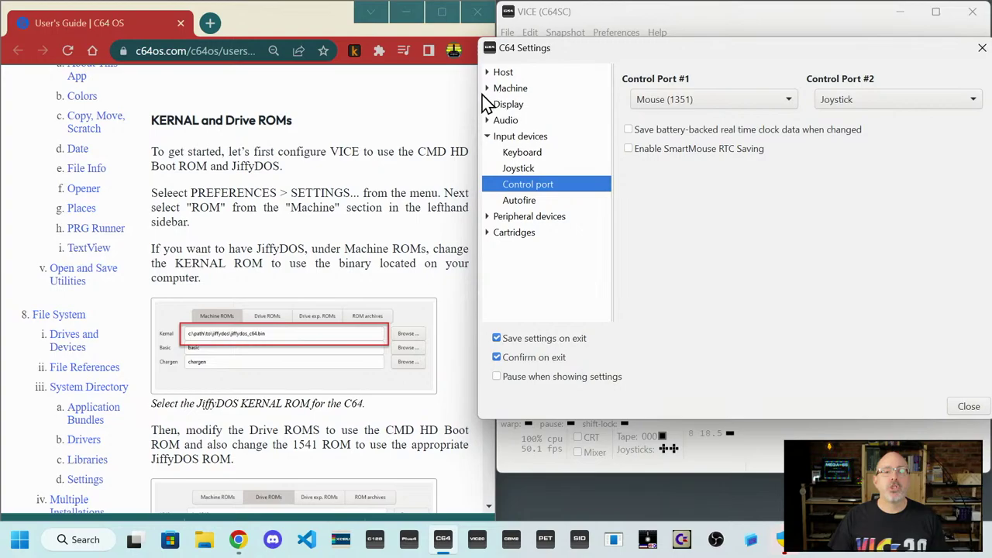
{"action": "left_click", "coordinate": [487, 137]}
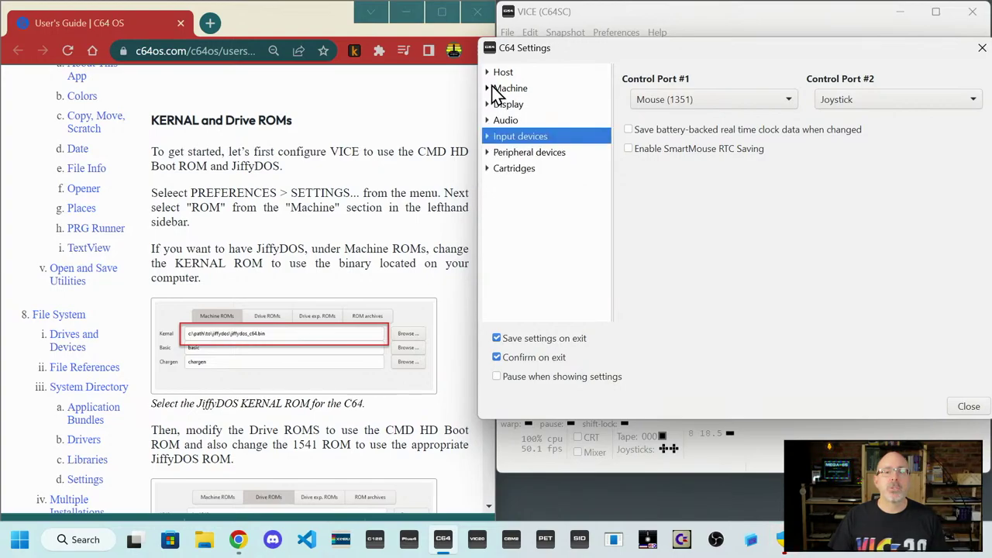
{"action": "left_click", "coordinate": [488, 89]}
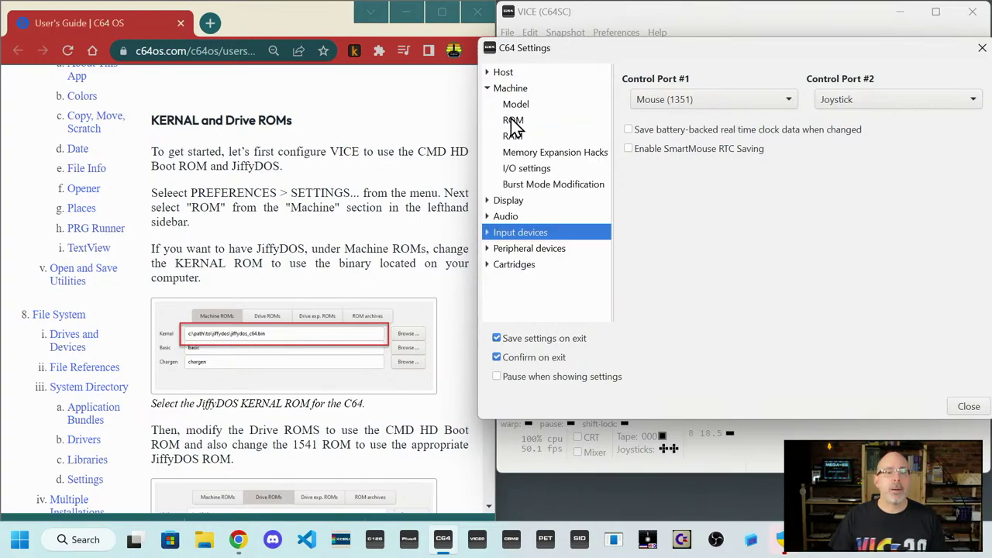
{"action": "left_click", "coordinate": [513, 121]}
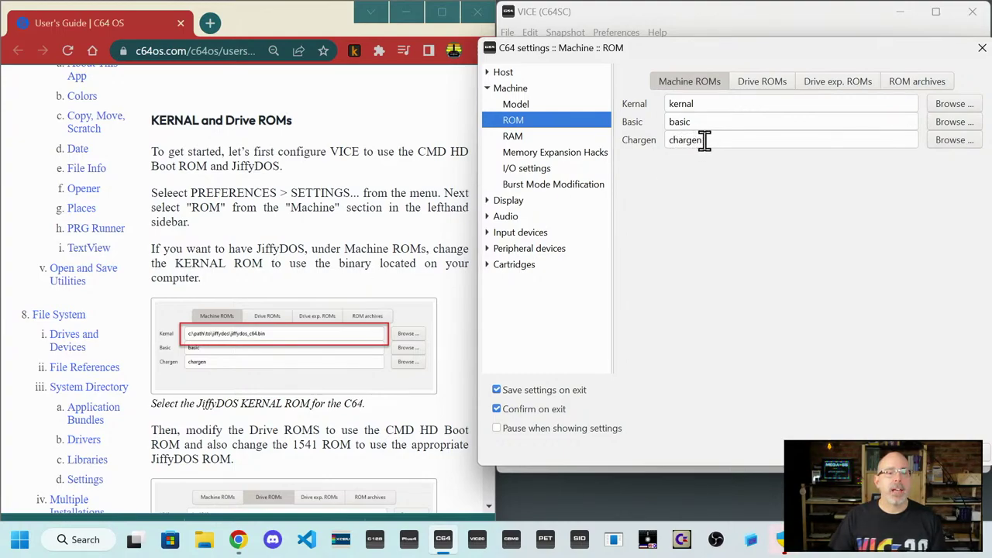
- Set the Kernal machine ROM to JiffyDOS_C64.bin from the support folder inside Google Drive's C64 OS ver 1 folder
{"action": "left_click", "coordinate": [954, 104]}
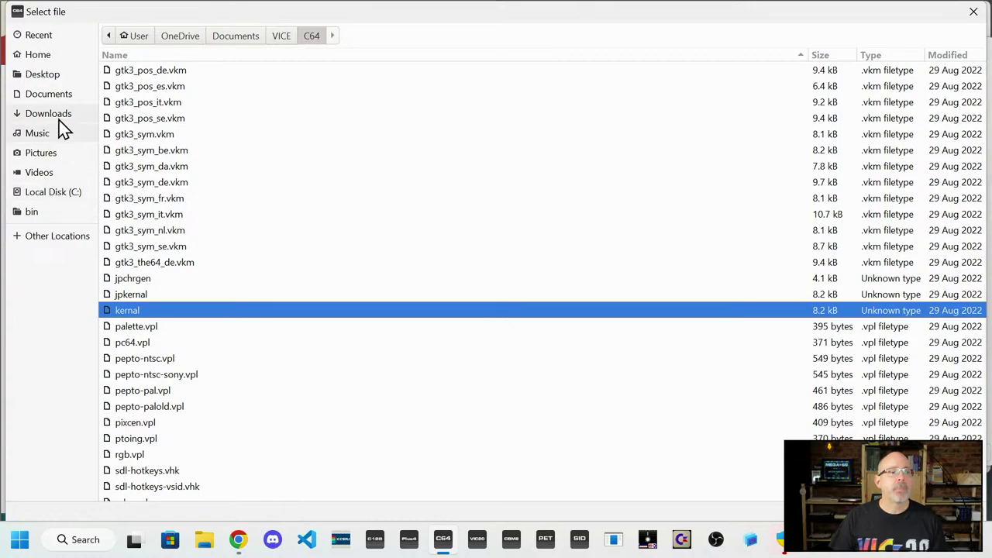
{"action": "left_click", "coordinate": [47, 56]}
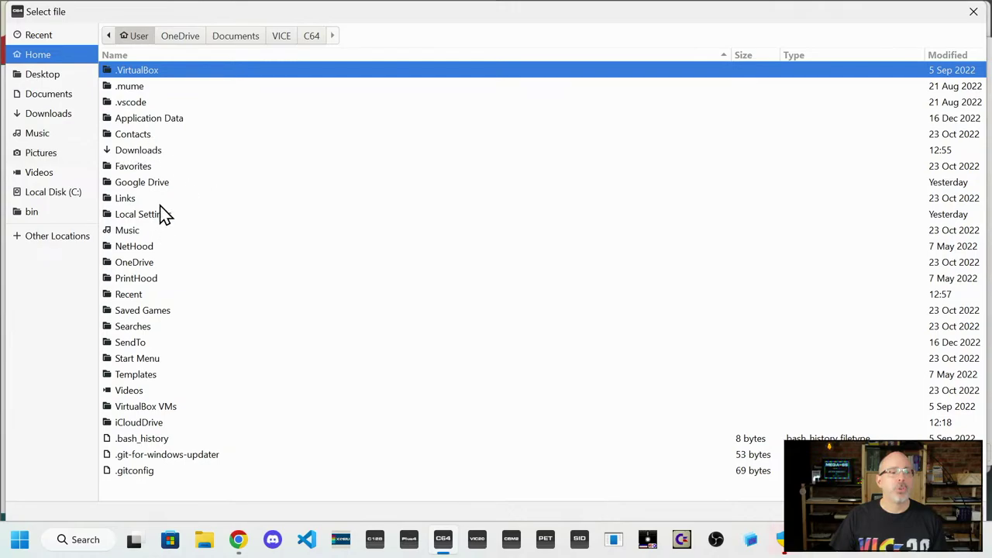
{"action": "double_click", "coordinate": [153, 183]}
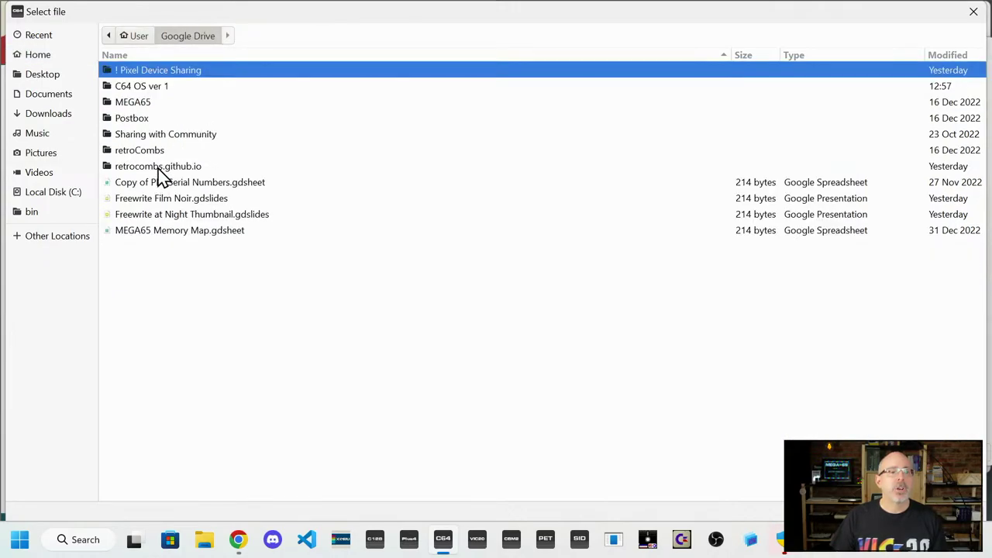
{"action": "double_click", "coordinate": [152, 92]}
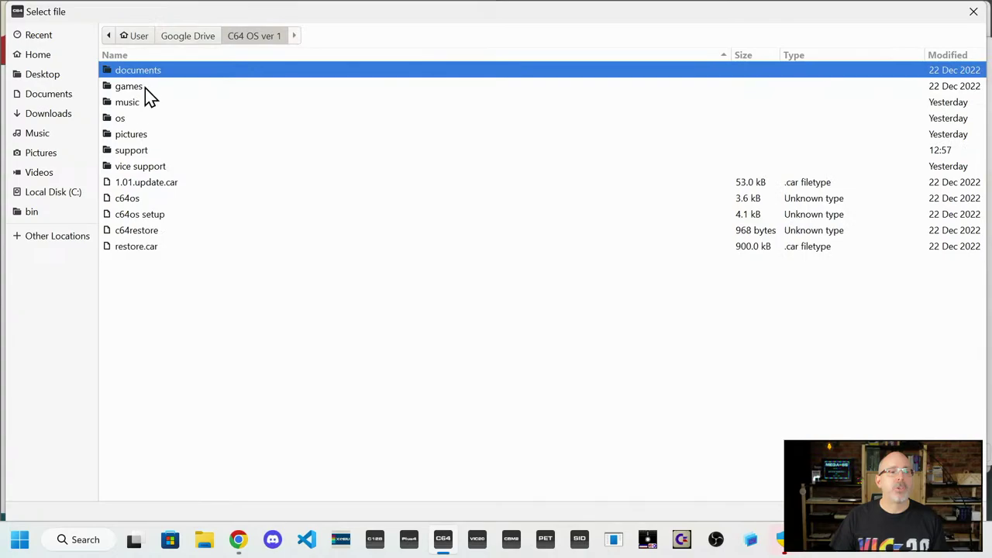
{"action": "double_click", "coordinate": [138, 152]}
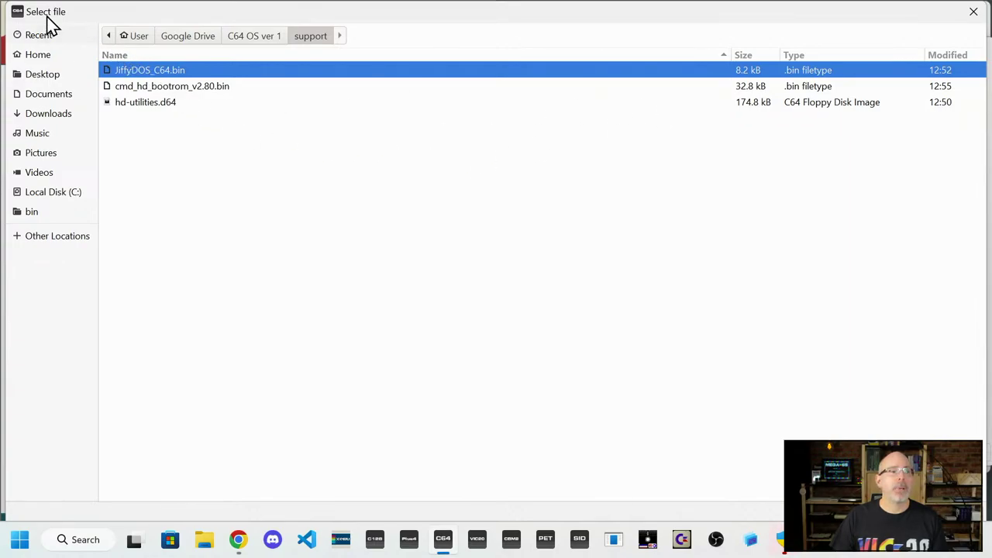
{"action": "double_click", "coordinate": [12, 8]}
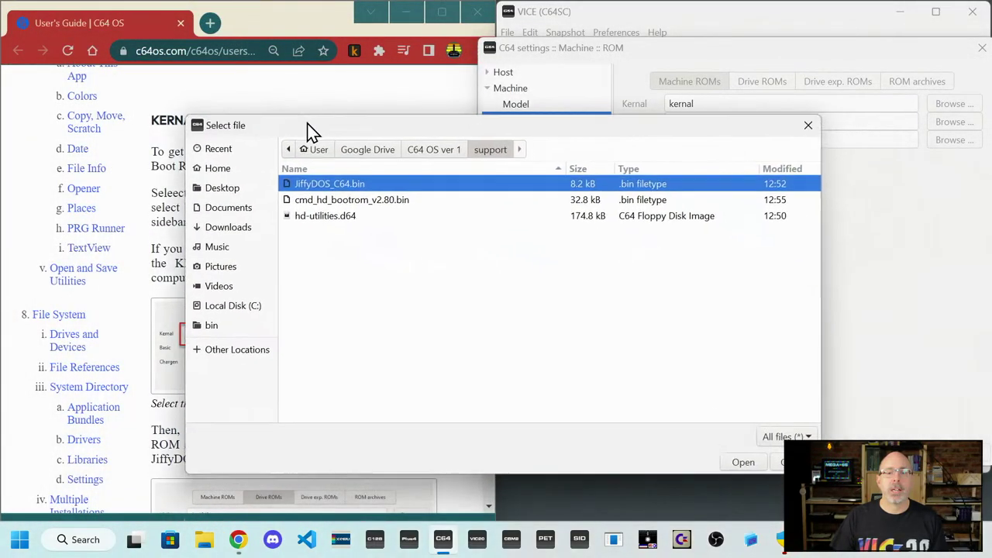
{"action": "left_click_drag", "start_coordinate": [310, 131], "coordinate": [270, 81]}
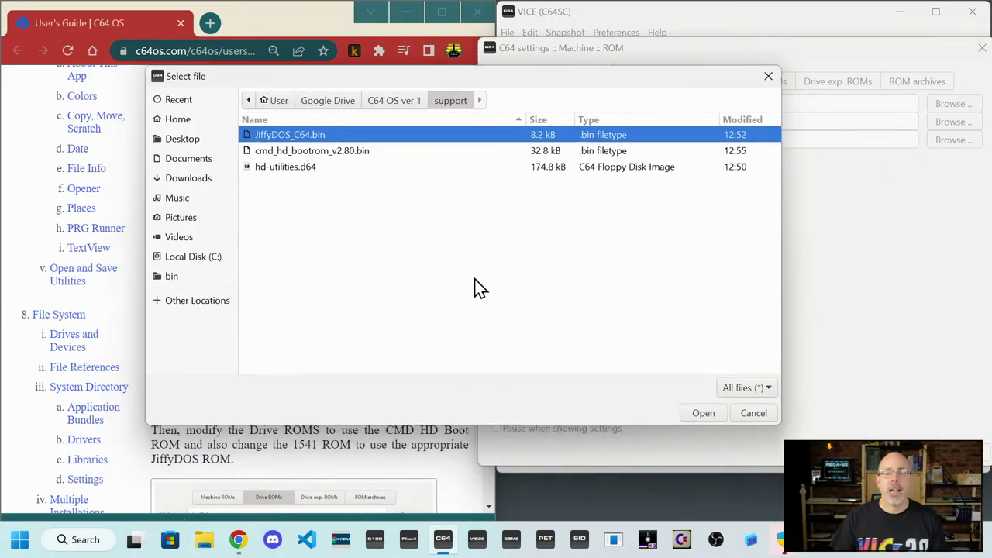
{"action": "left_click", "coordinate": [703, 413]}
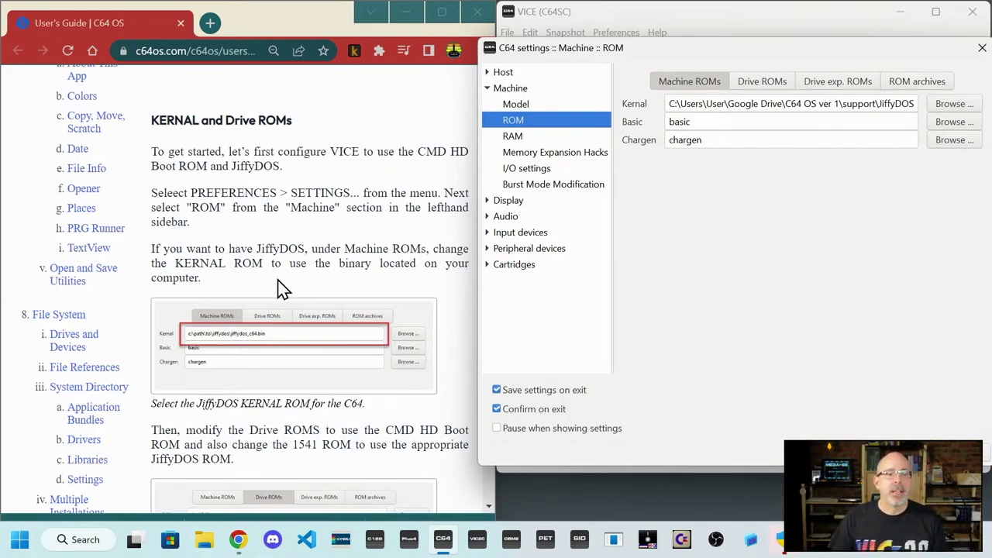
- Check the guide's Drive ROMs instructions for CMD HD and 1541, and search Google Drive for 1541 in a new browser tab
{"action": "scroll", "coordinate": [282, 288], "scroll_direction": "up", "scroll_amount": 1}
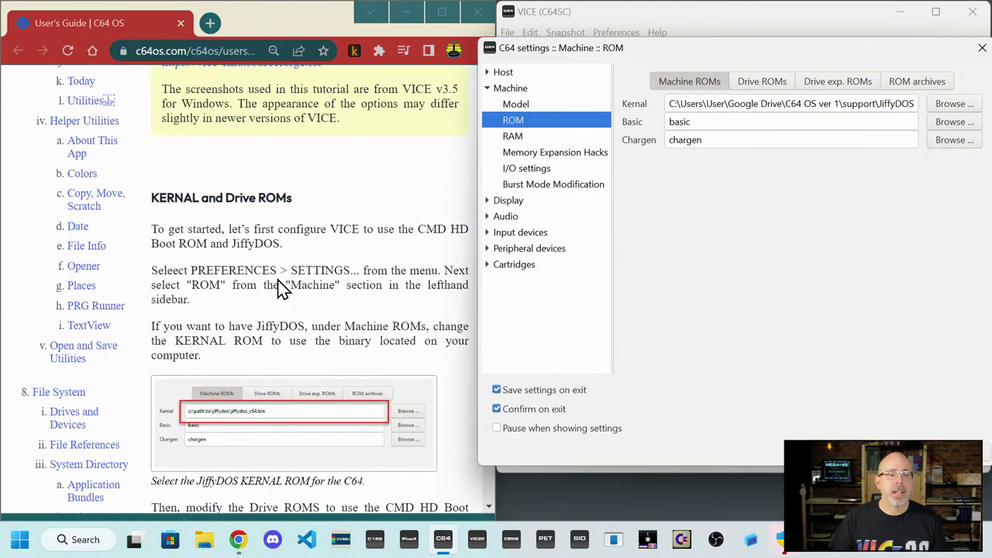
{"action": "scroll", "coordinate": [283, 288], "scroll_direction": "down", "scroll_amount": 3}
{"action": "scroll", "coordinate": [283, 288], "scroll_direction": "down", "scroll_amount": 2}
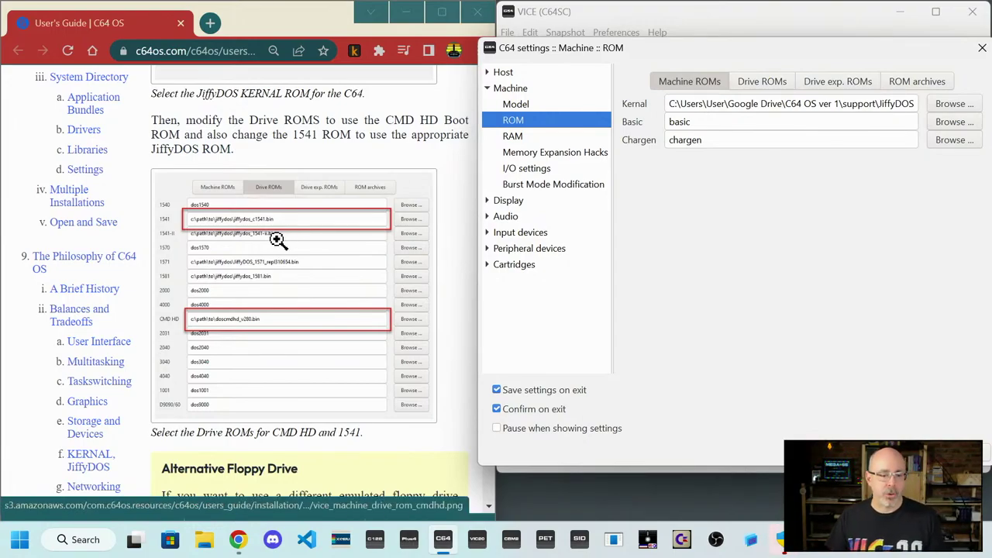
{"action": "left_click", "coordinate": [210, 23]}
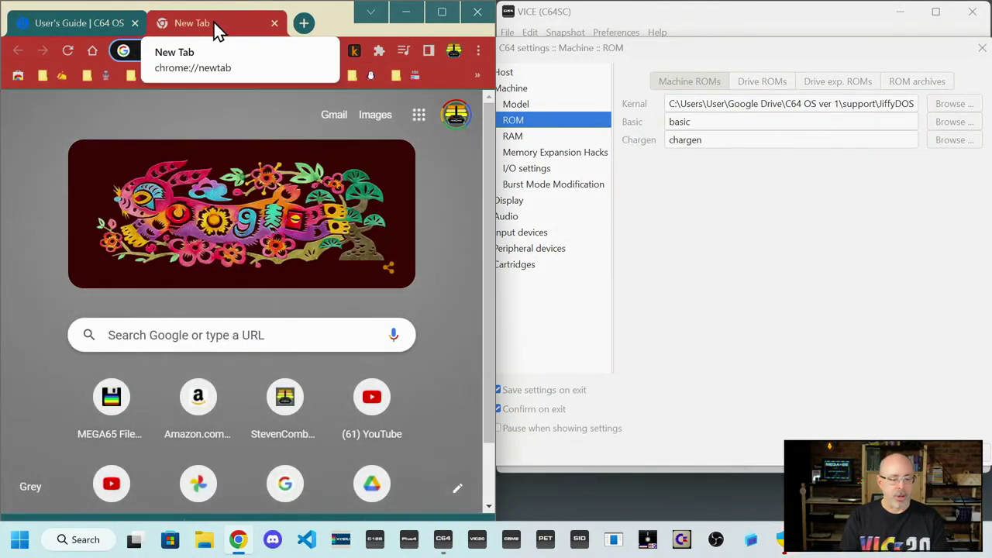
{"action": "type", "text": "drive"}
{"action": "key", "text": "Return"}
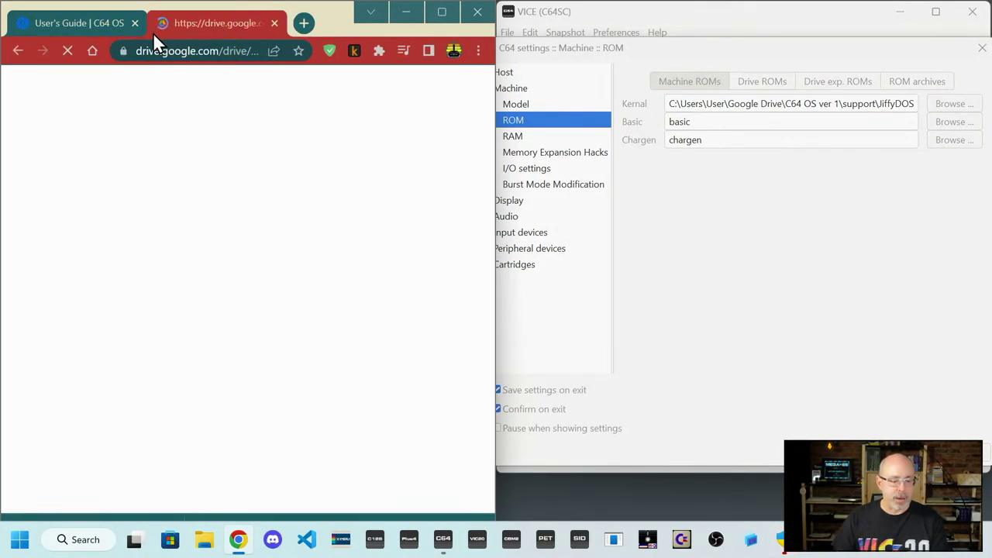
{"action": "left_click", "coordinate": [283, 87]}
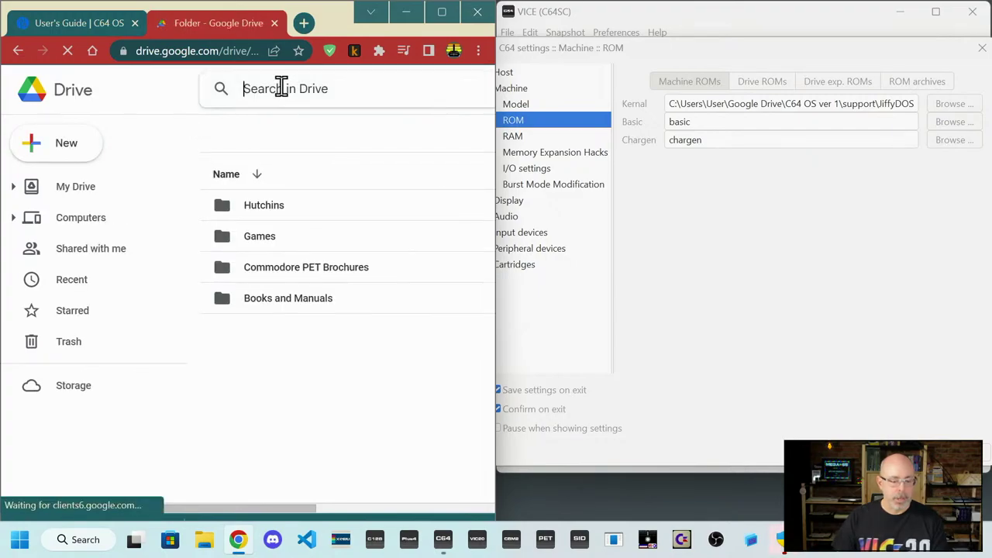
{"action": "type", "text": "1541"}
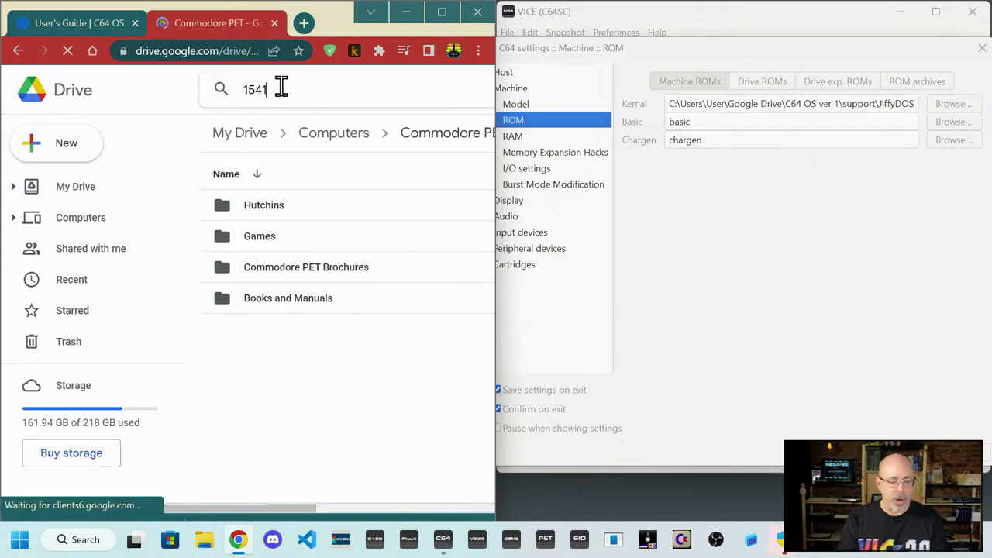
{"action": "key", "text": "Return"}
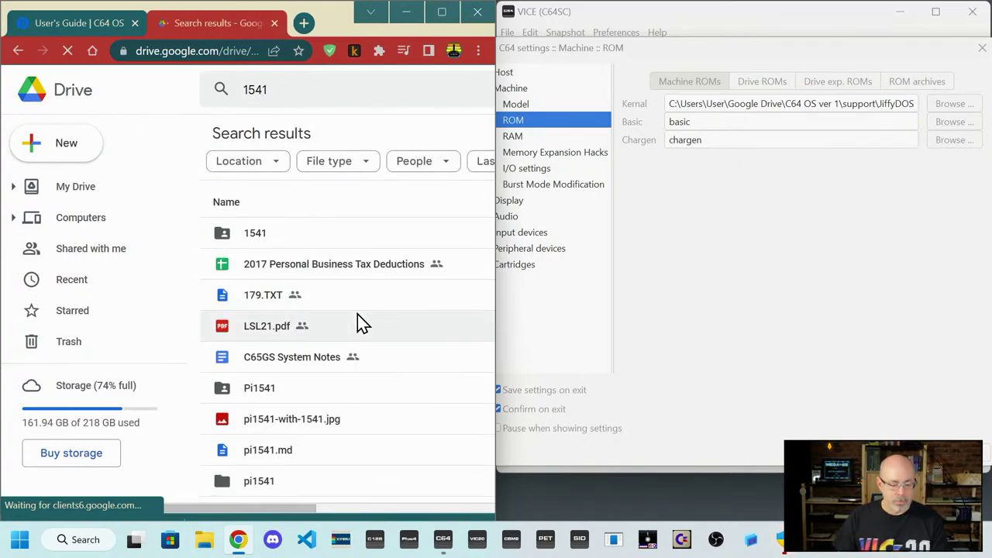
- Download JiffyDOS_1541.bin from the search results into the support folder of Google Drive's C64 OS ver 1, and close the Drive page
{"action": "scroll", "coordinate": [357, 314], "scroll_direction": "down", "scroll_amount": 2}
{"action": "scroll", "coordinate": [356, 309], "scroll_direction": "down", "scroll_amount": 3}
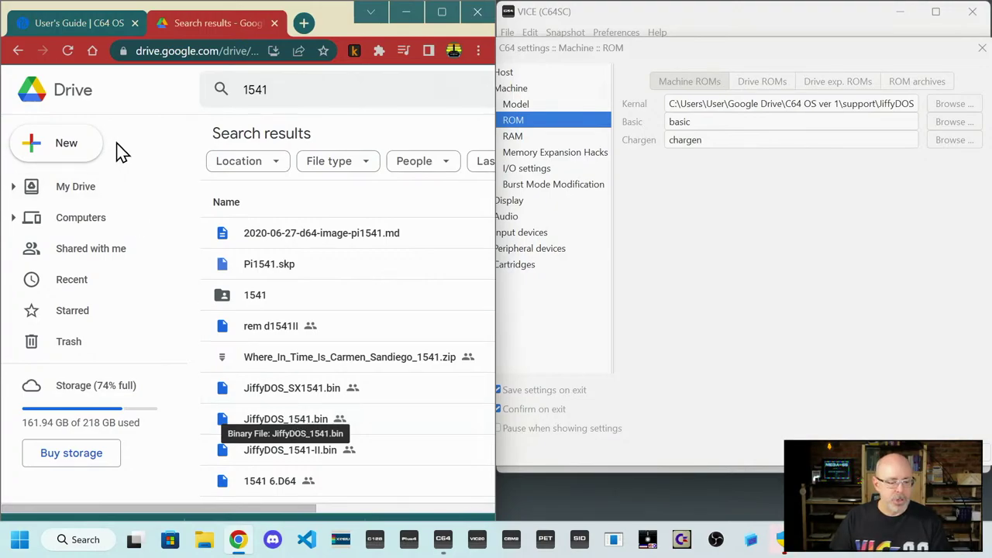
{"action": "left_click", "coordinate": [104, 30]}
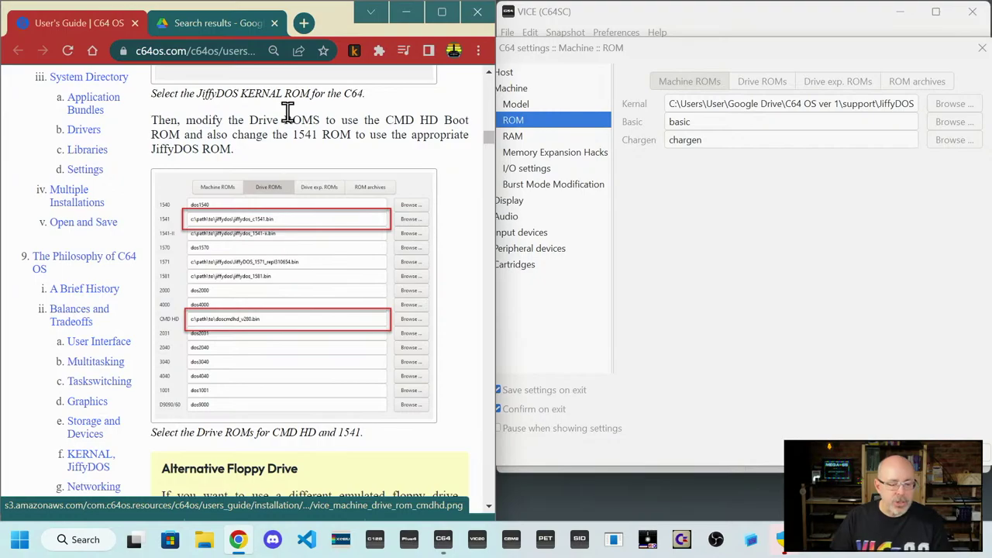
{"action": "left_click", "coordinate": [232, 21]}
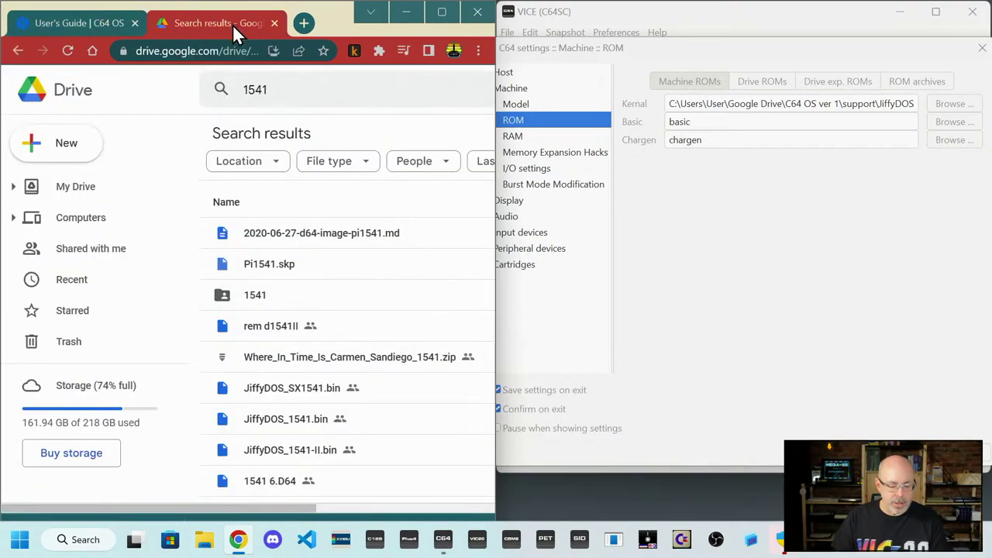
{"action": "left_click", "coordinate": [288, 420]}
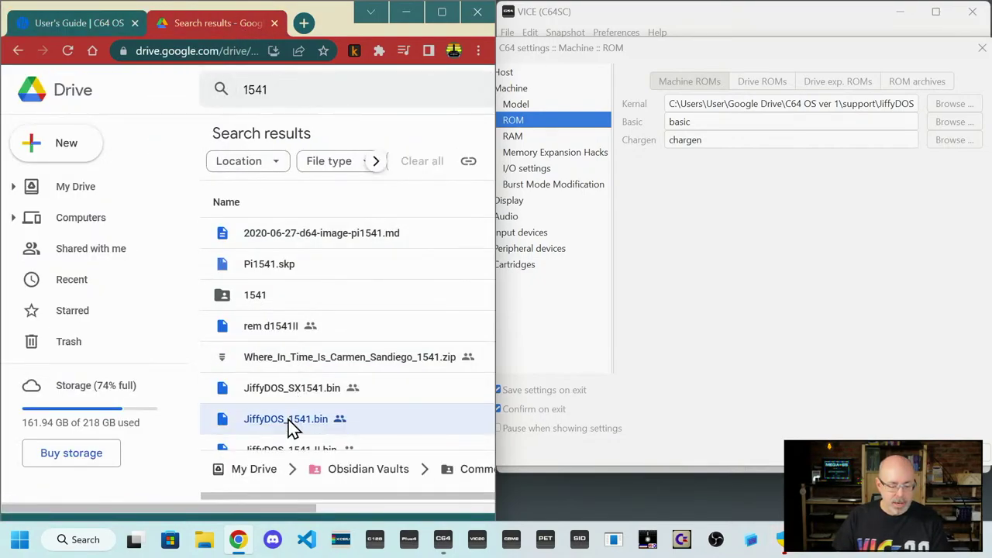
{"action": "right_click", "coordinate": [291, 427]}
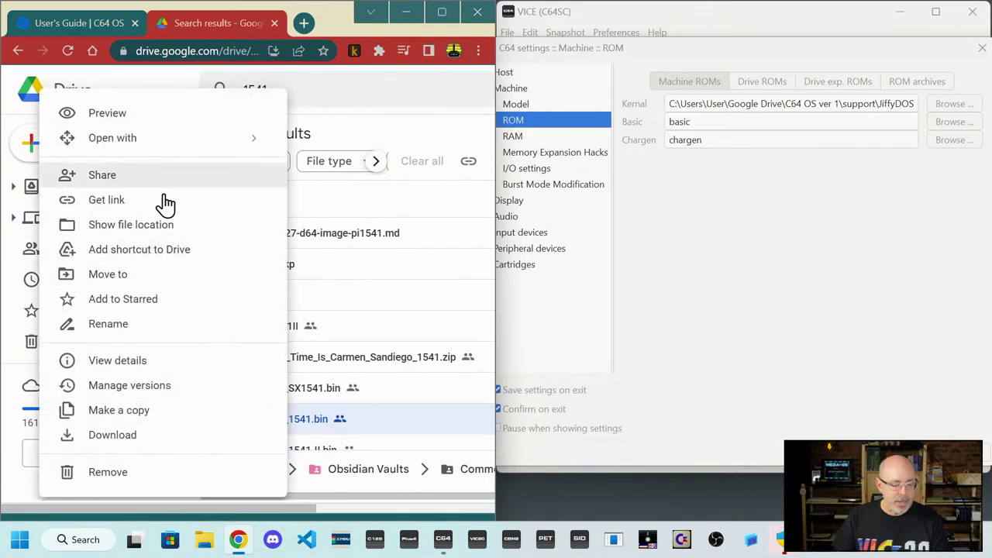
{"action": "left_click", "coordinate": [140, 437]}
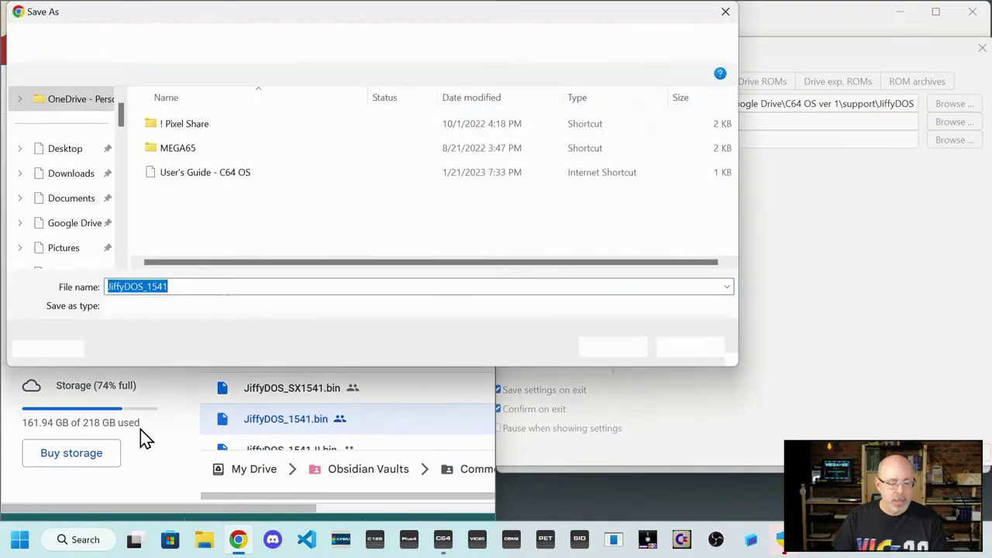
{"action": "left_click", "coordinate": [74, 223]}
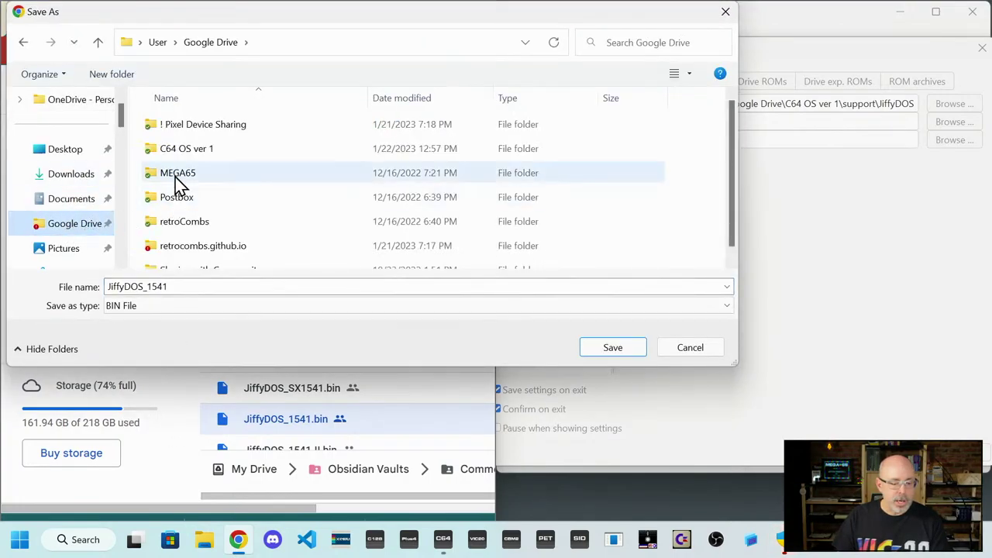
{"action": "double_click", "coordinate": [177, 152]}
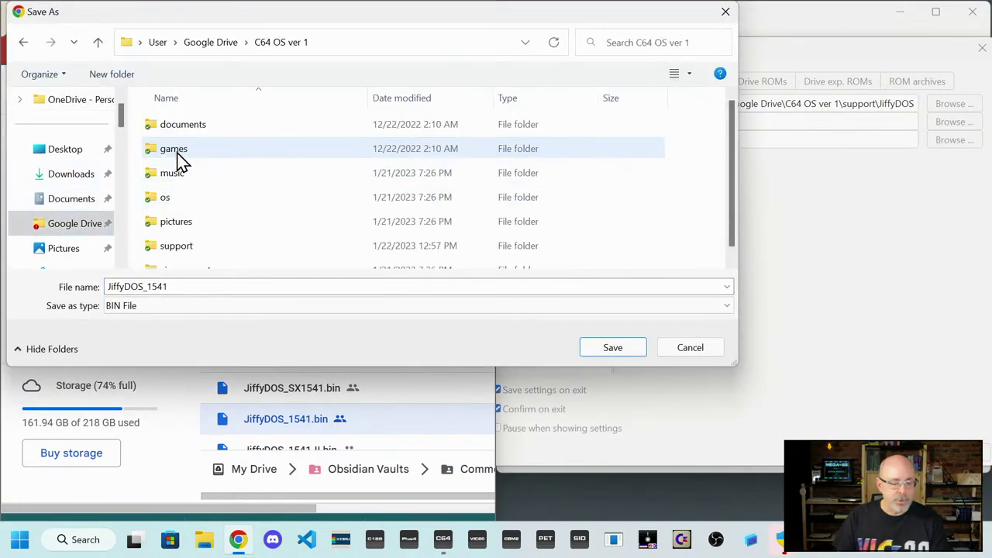
{"action": "double_click", "coordinate": [182, 245]}
{"action": "left_click", "coordinate": [613, 347]}
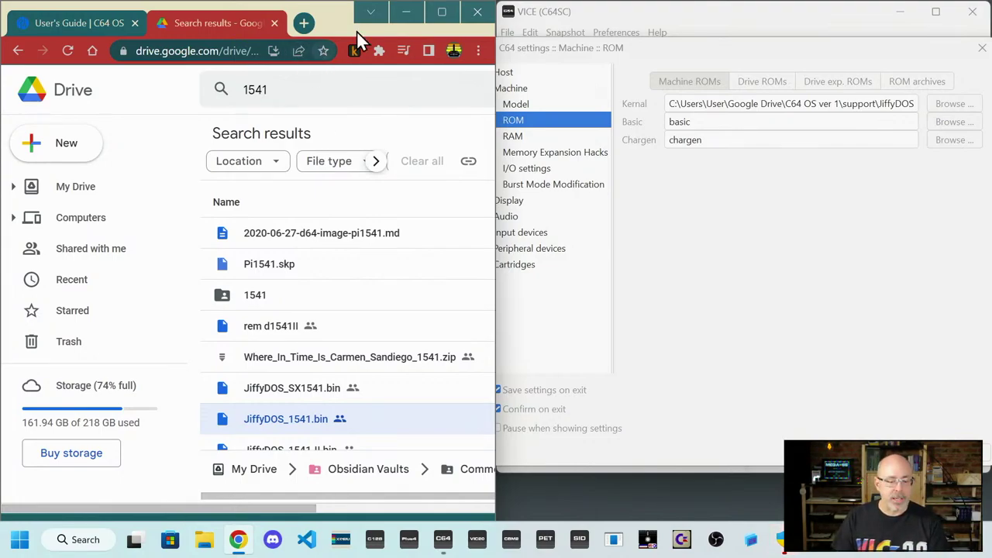
{"action": "left_click", "coordinate": [276, 24]}
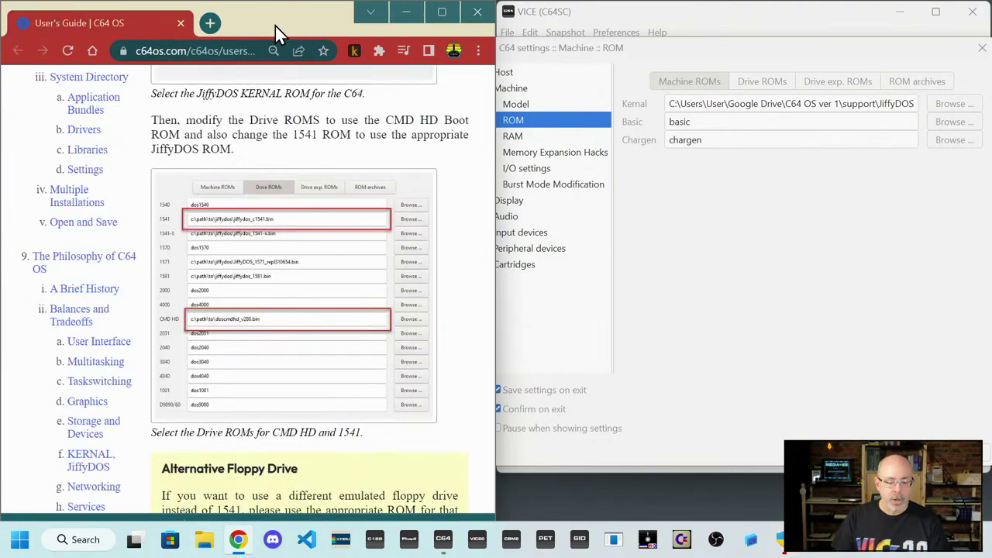
- Return to the VICE settings and display the machine's Drive ROMs
{"action": "left_click", "coordinate": [644, 271]}
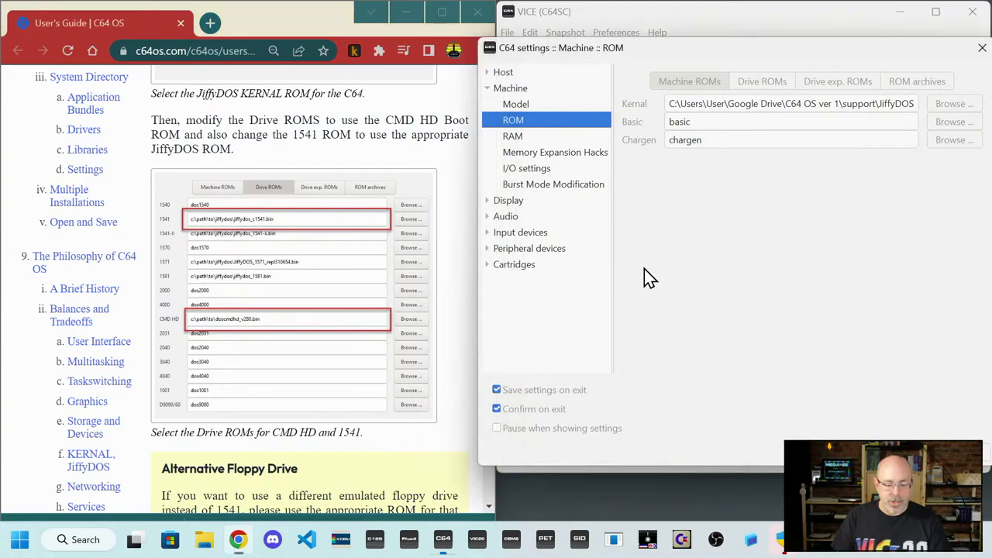
{"action": "left_click", "coordinate": [488, 249]}
{"action": "left_click", "coordinate": [508, 265]}
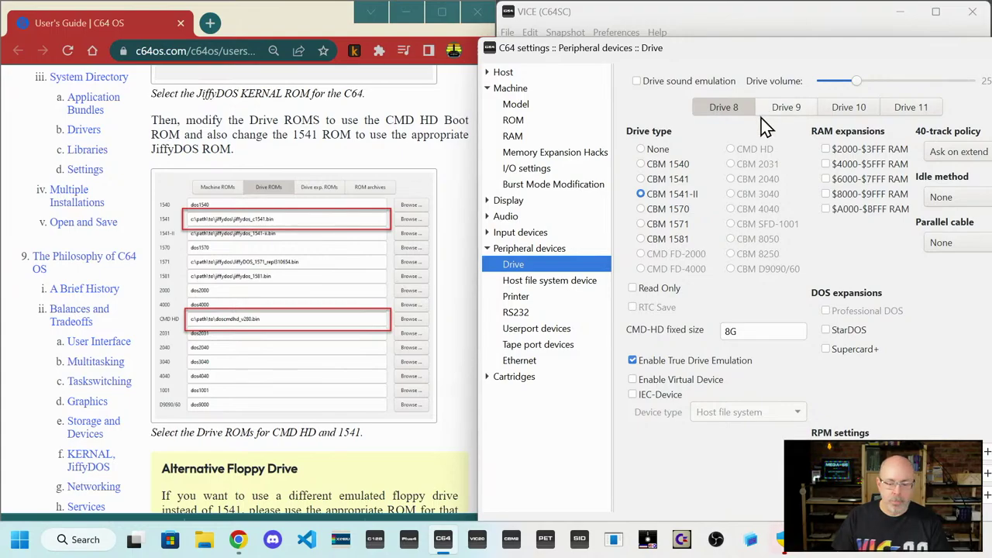
{"action": "left_click", "coordinate": [521, 120]}
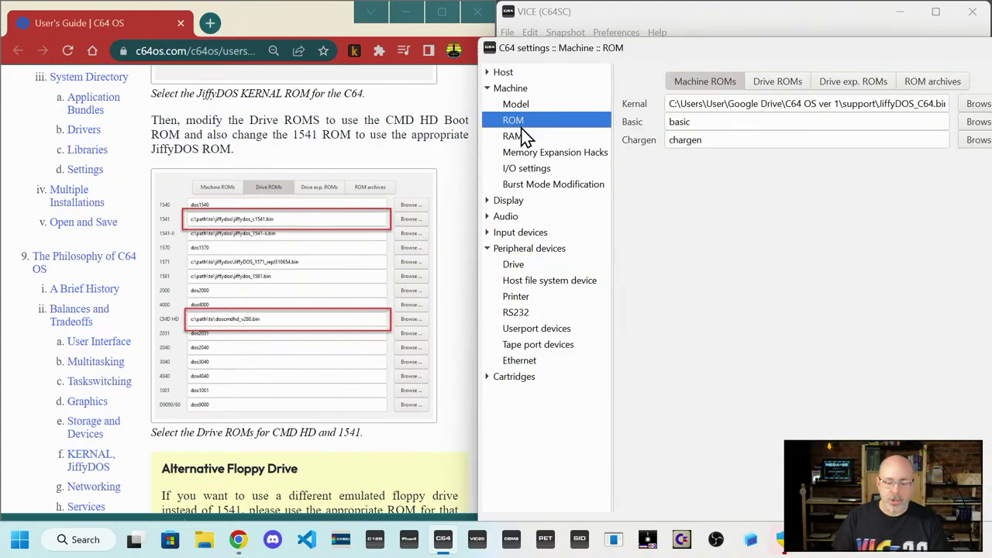
{"action": "left_click", "coordinate": [779, 82]}
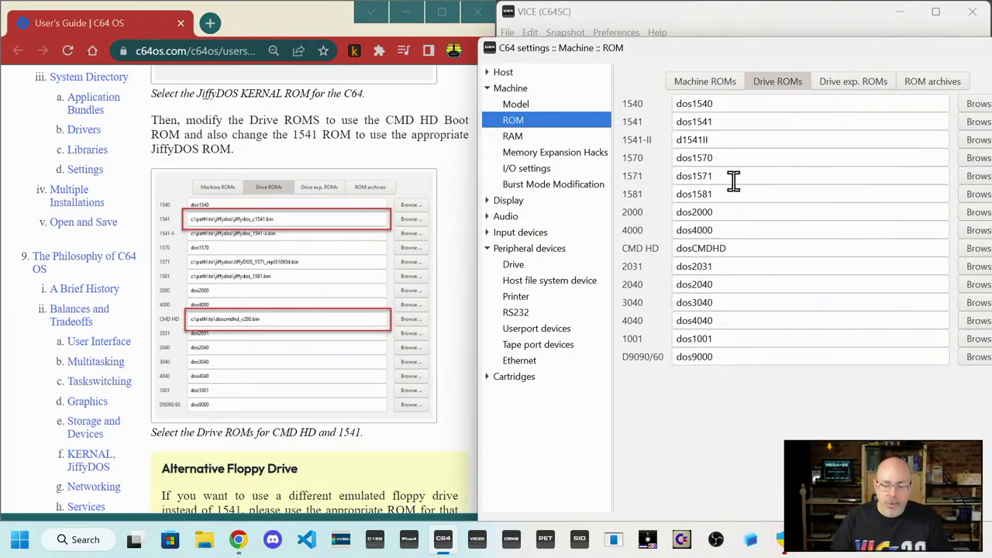
- Browse for the 1541 drive ROM in the Google Drive folder and bookmark C64 OS ver 1 in the file chooser
{"action": "left_click", "coordinate": [978, 123]}
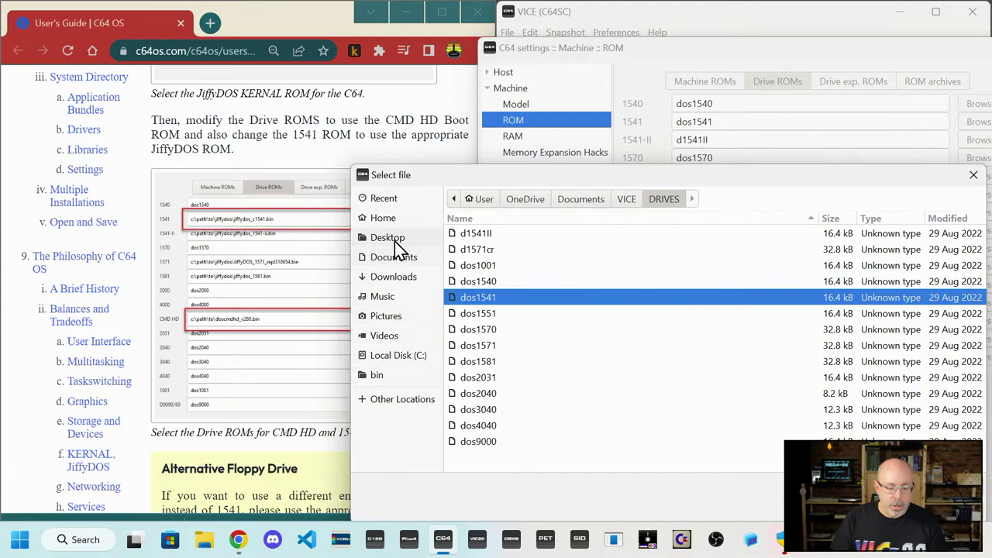
{"action": "left_click", "coordinate": [388, 221]}
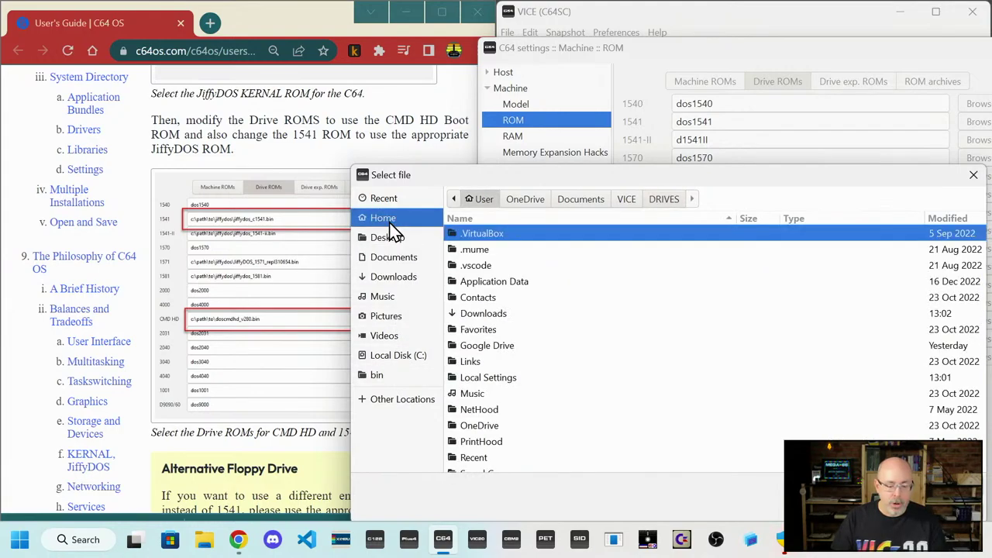
{"action": "double_click", "coordinate": [486, 345]}
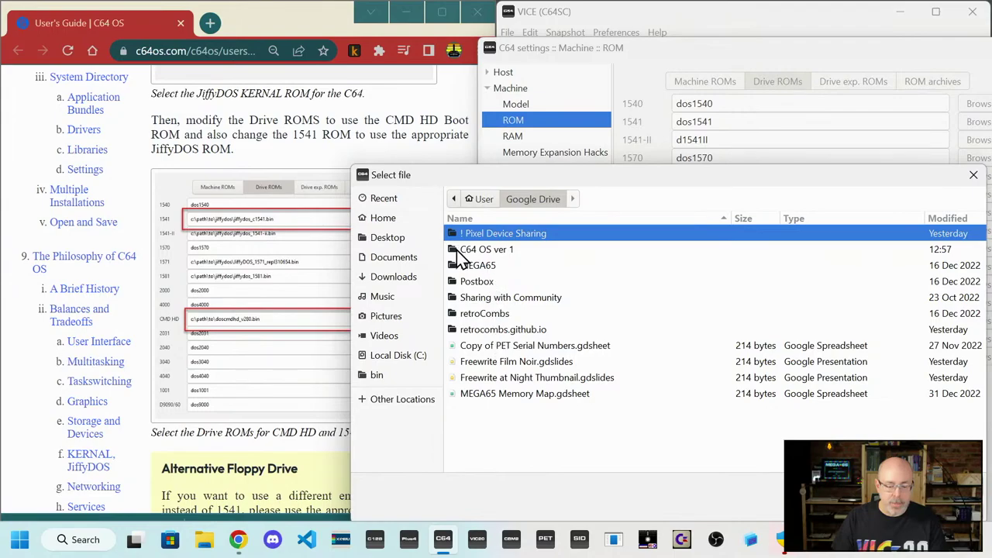
{"action": "left_click_drag", "start_coordinate": [463, 258], "coordinate": [384, 403]}
- Try to set the 1541 drive ROM to JiffyDOS_1541.bin from the support folder inside C64 OS ver 1
{"action": "left_click", "coordinate": [398, 401]}
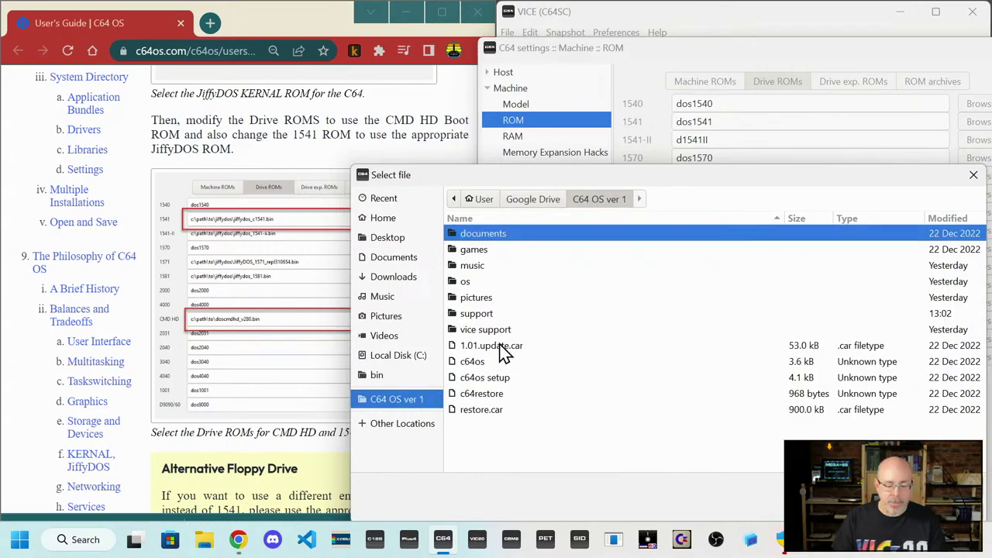
{"action": "double_click", "coordinate": [482, 314]}
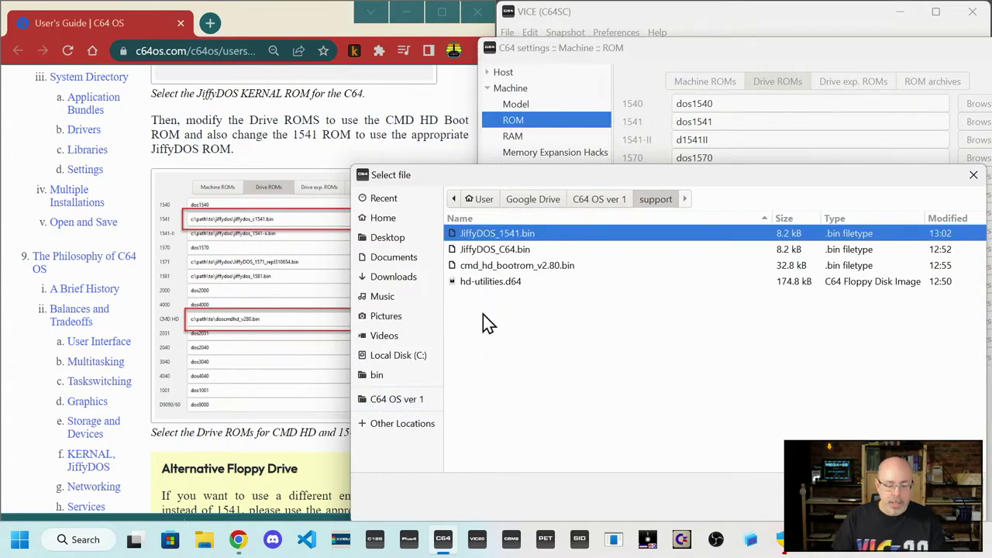
{"action": "double_click", "coordinate": [483, 234]}
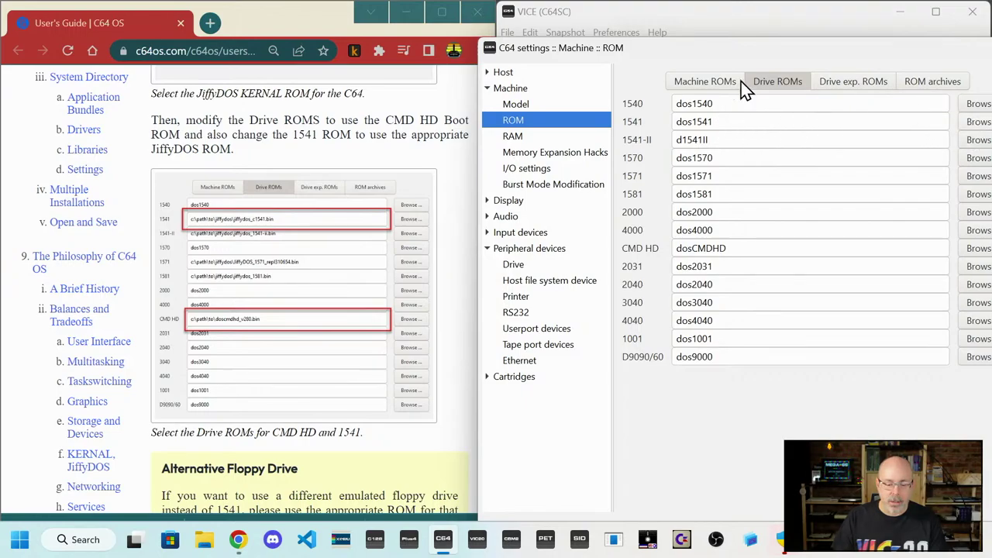
- Shift the settings window so the ROM rows are fully in view, and retry selecting JiffyDOS_1541.bin for the 1541 drive
{"action": "left_click_drag", "start_coordinate": [720, 49], "coordinate": [653, 24]}
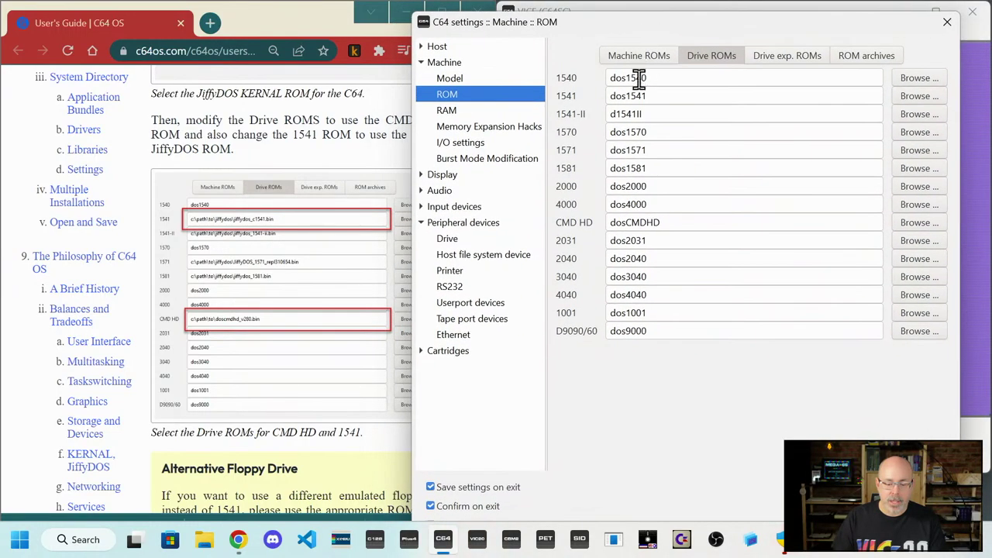
{"action": "left_click", "coordinate": [911, 97]}
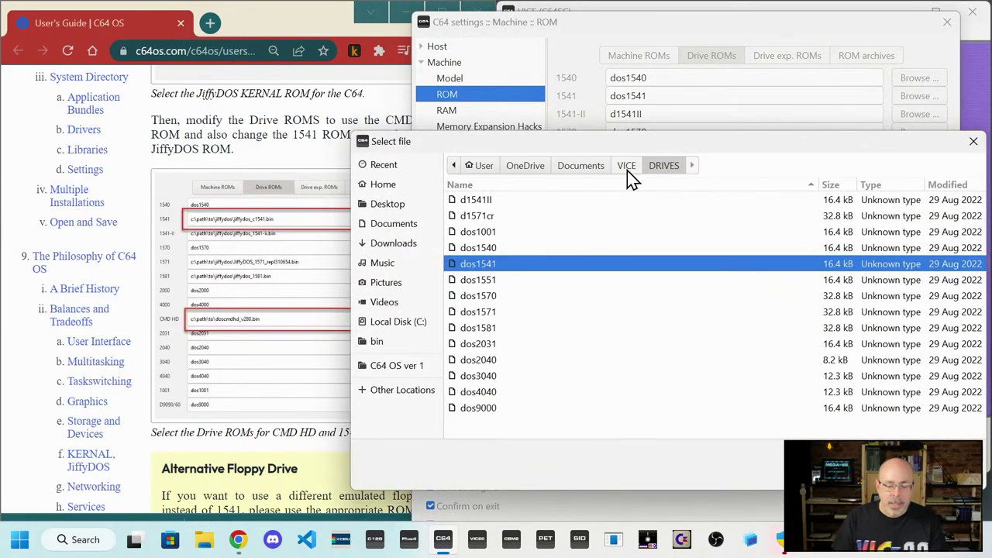
{"action": "left_click", "coordinate": [396, 369]}
{"action": "double_click", "coordinate": [480, 280]}
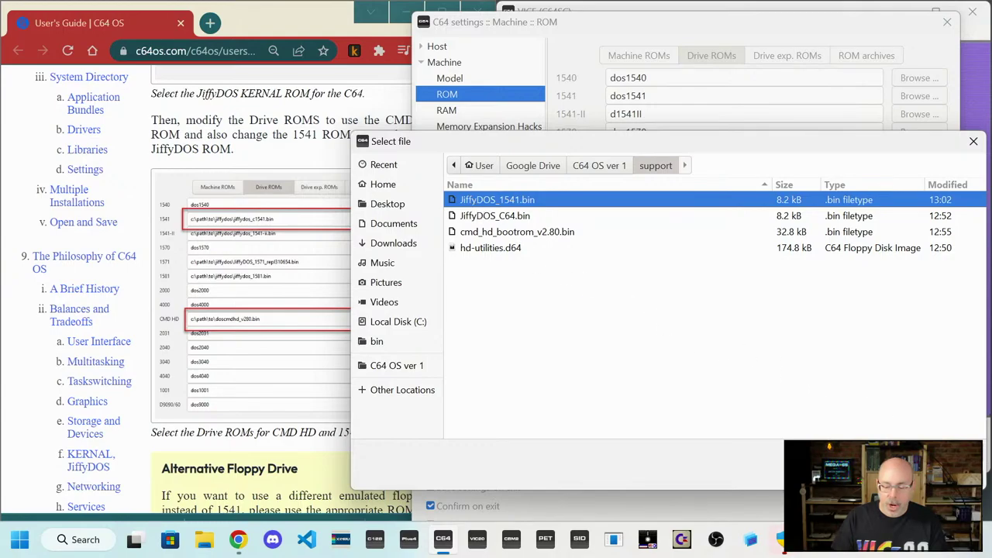
{"action": "key", "text": "Escape"}
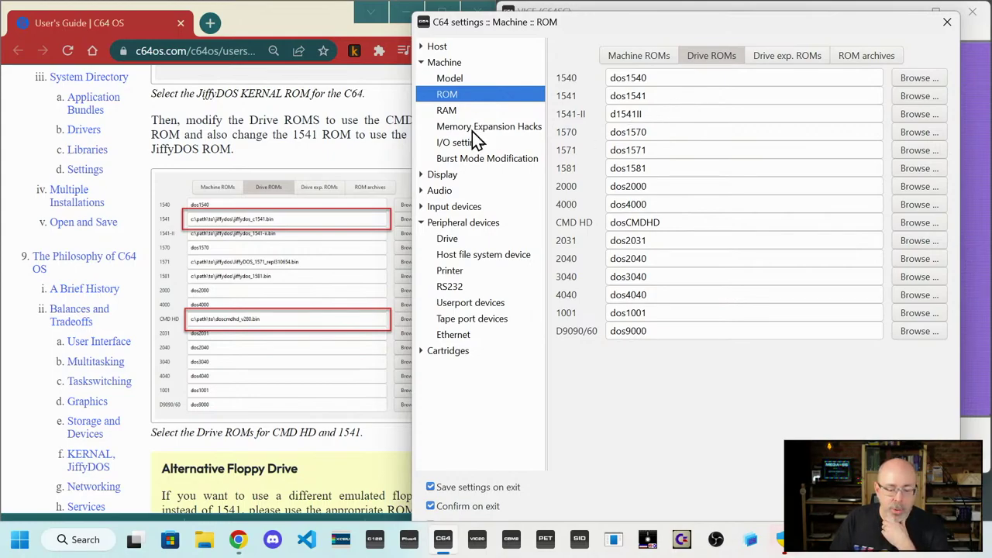
- Try again to set the 1541 drive ROM to JiffyDOS_1541.bin from the support folder of C64 OS ver 1
{"action": "left_click", "coordinate": [918, 97]}
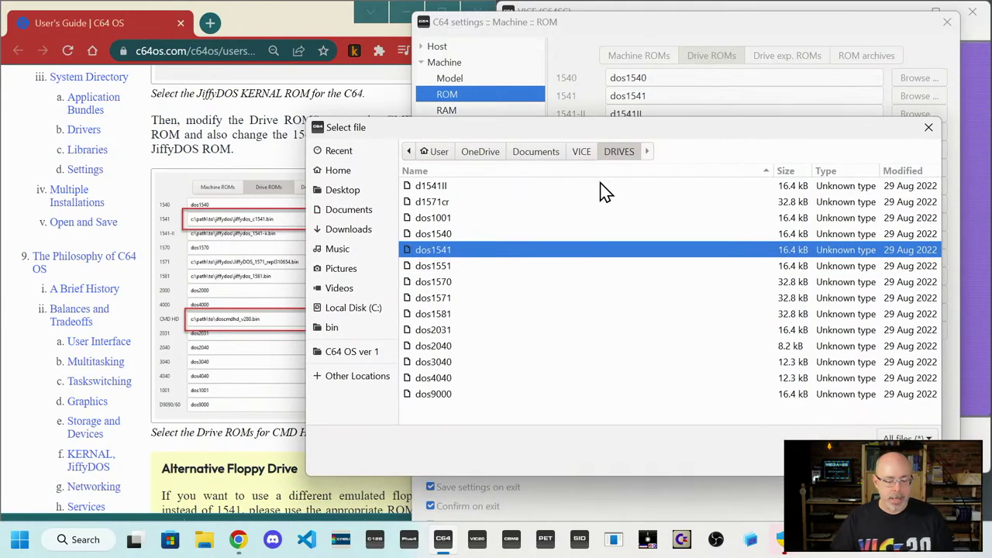
{"action": "left_click", "coordinate": [341, 352]}
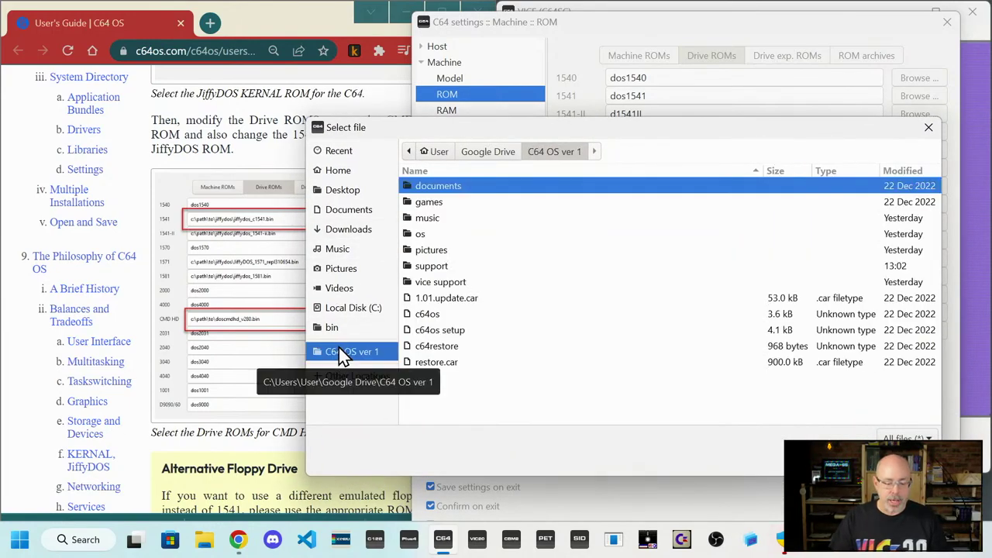
{"action": "double_click", "coordinate": [441, 266]}
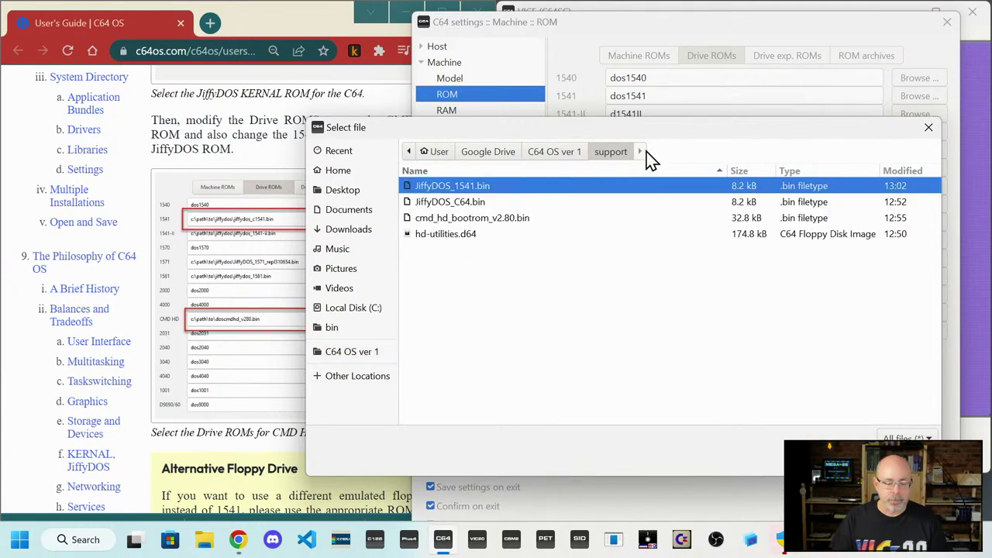
{"action": "left_click_drag", "start_coordinate": [675, 135], "coordinate": [597, 121]}
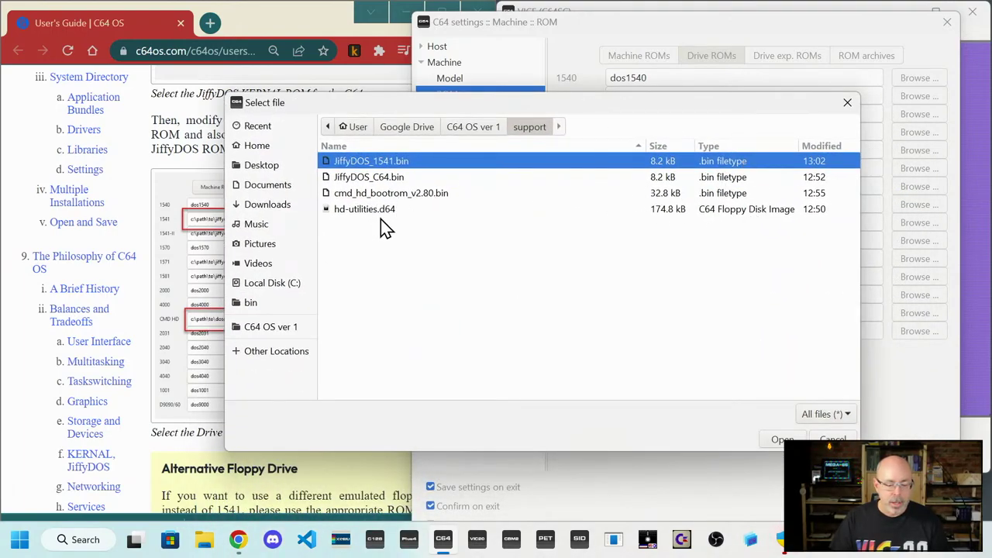
{"action": "left_click", "coordinate": [777, 439]}
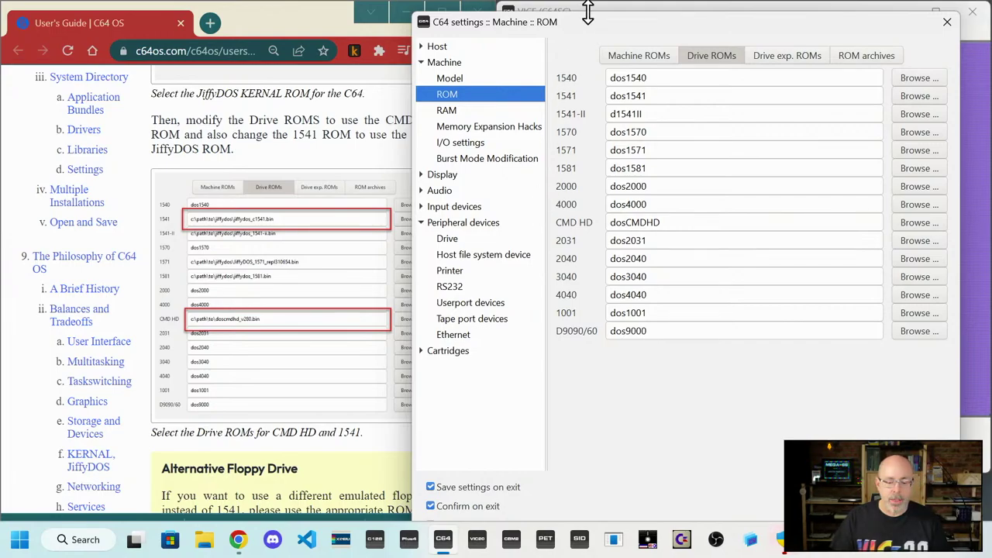
- Set the CMD HD drive ROM to cmd_hd_bootrom_v2.80.bin from the support folder of C64 OS ver 1
{"action": "left_click_drag", "start_coordinate": [588, 14], "coordinate": [609, 51]}
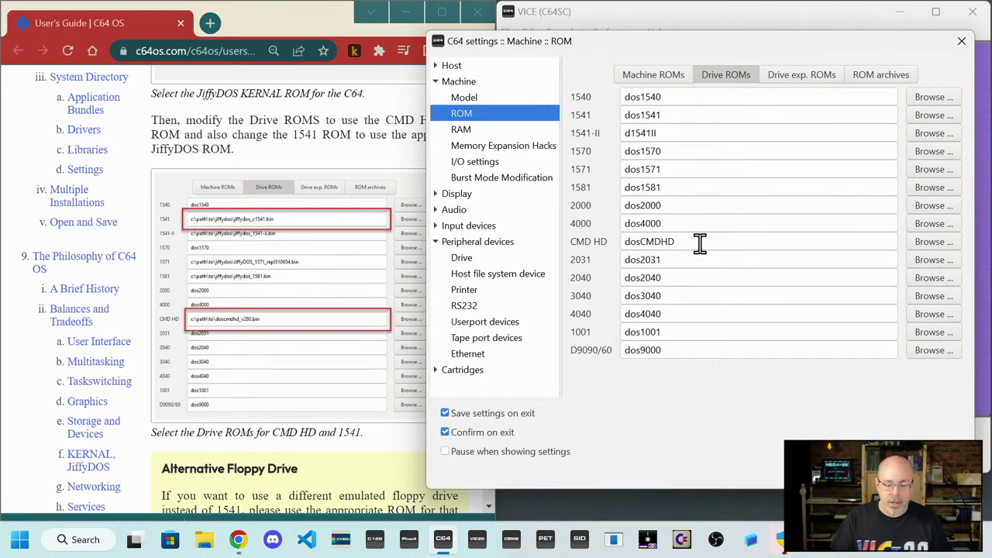
{"action": "left_click", "coordinate": [927, 240]}
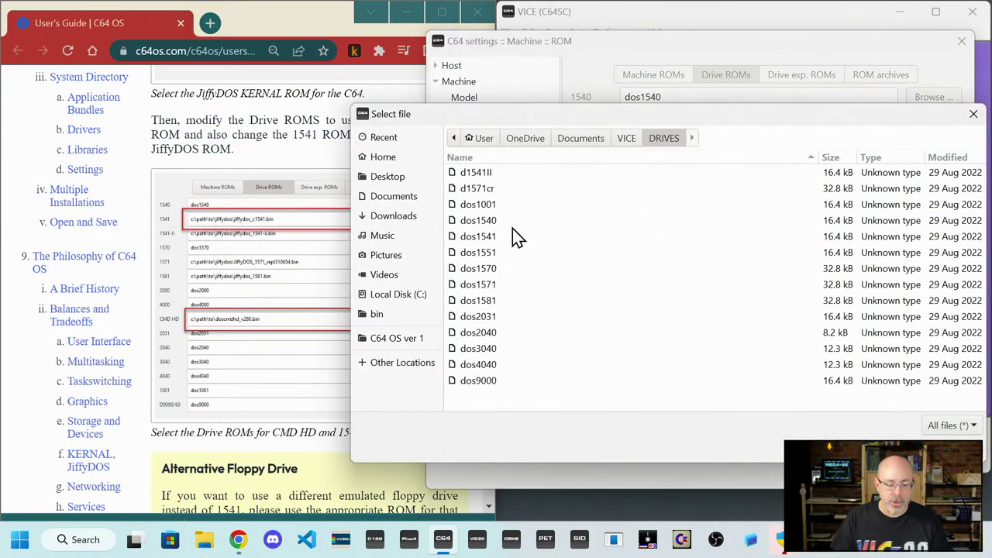
{"action": "left_click", "coordinate": [404, 341]}
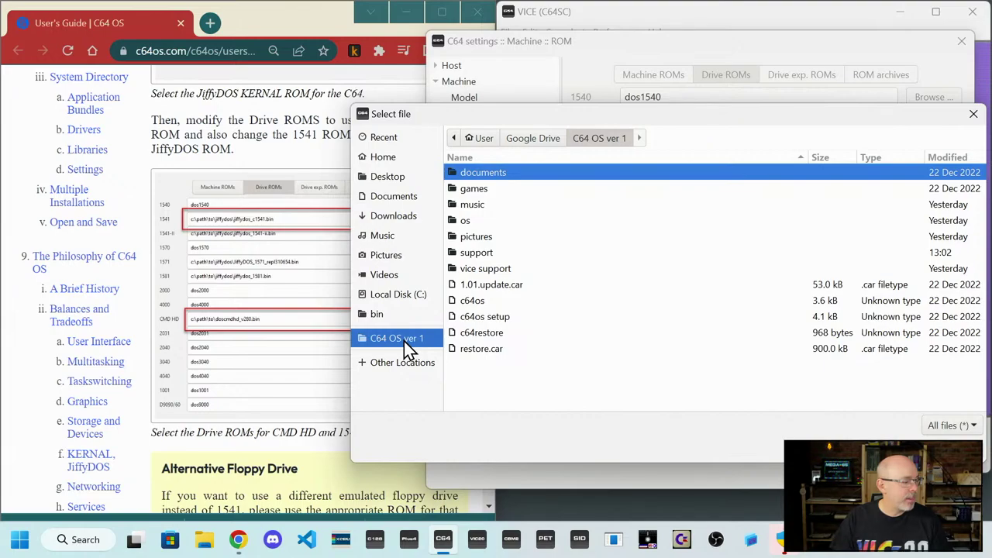
{"action": "double_click", "coordinate": [480, 252]}
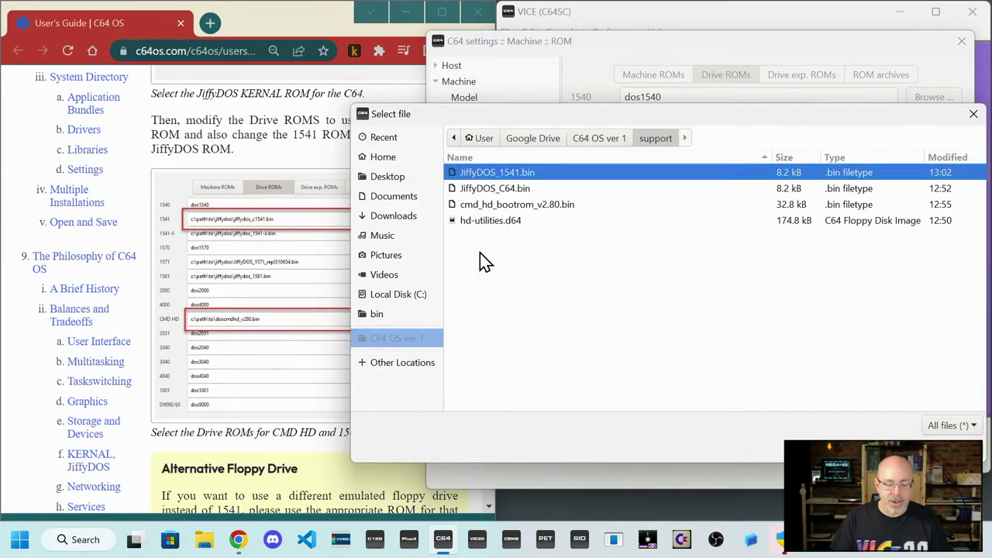
{"action": "left_click", "coordinate": [499, 204]}
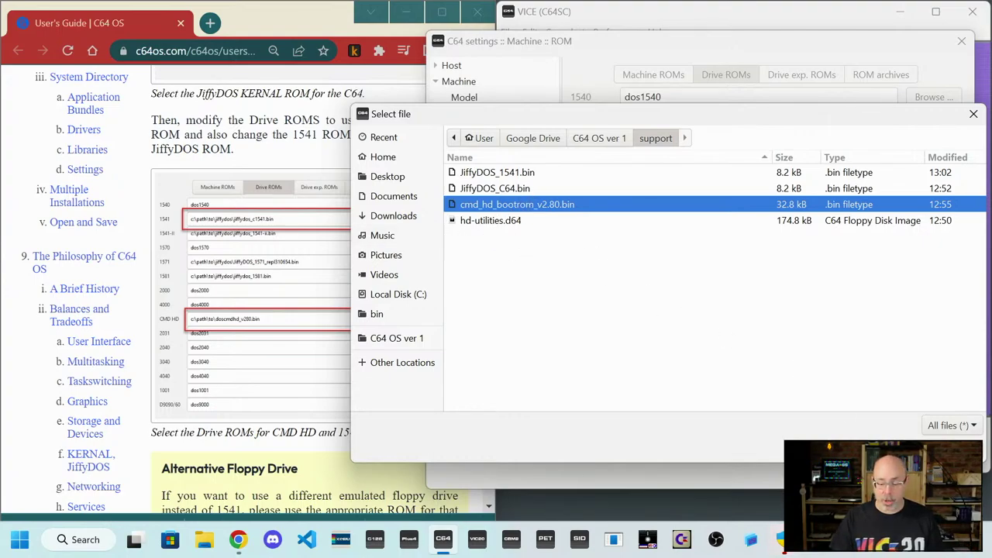
{"action": "key", "text": "Return"}
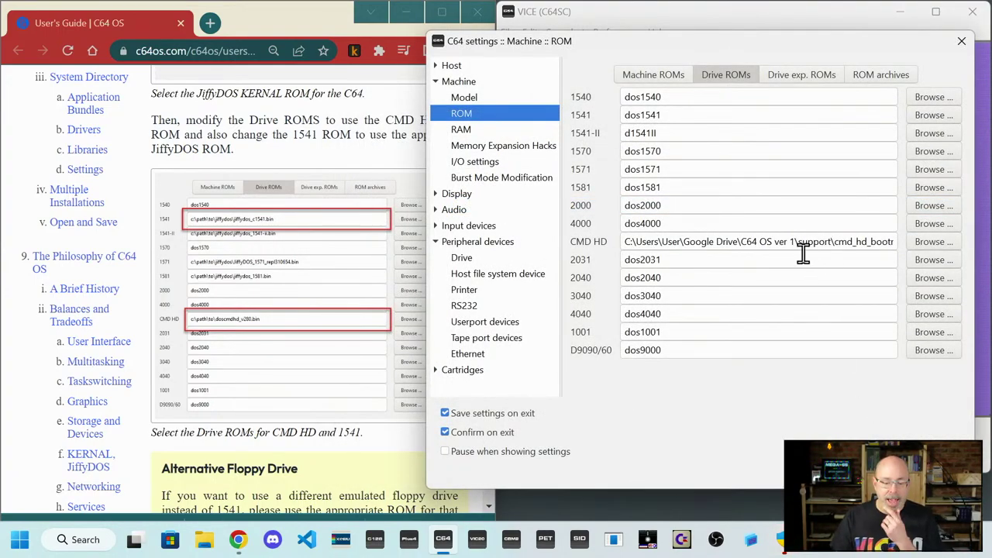
- Open Google Drive in a new browser tab and search it for "jiffy 1541"
{"action": "left_click", "coordinate": [211, 23]}
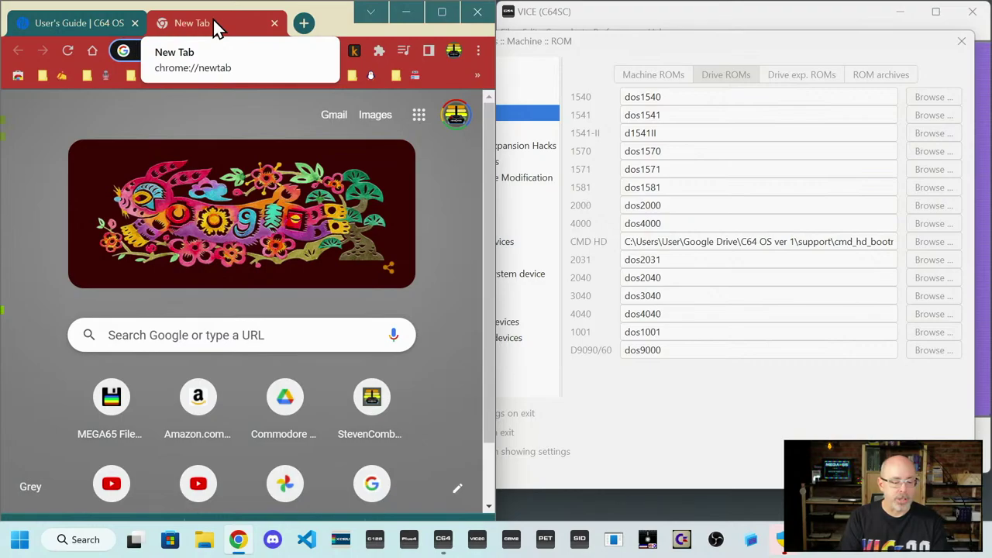
{"action": "type", "text": "dri"}
{"action": "key", "text": "Return"}
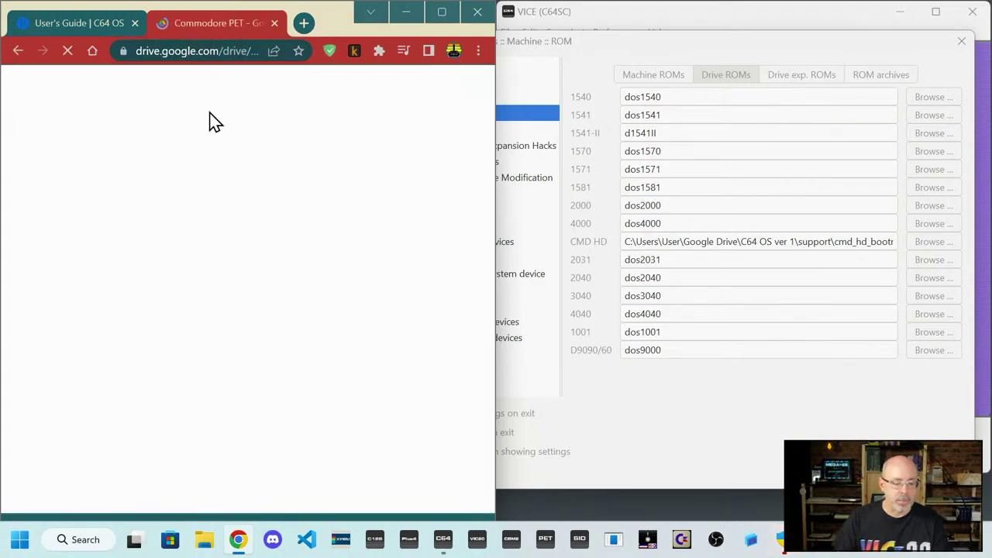
{"action": "left_click", "coordinate": [271, 87]}
{"action": "type", "text": "j"}
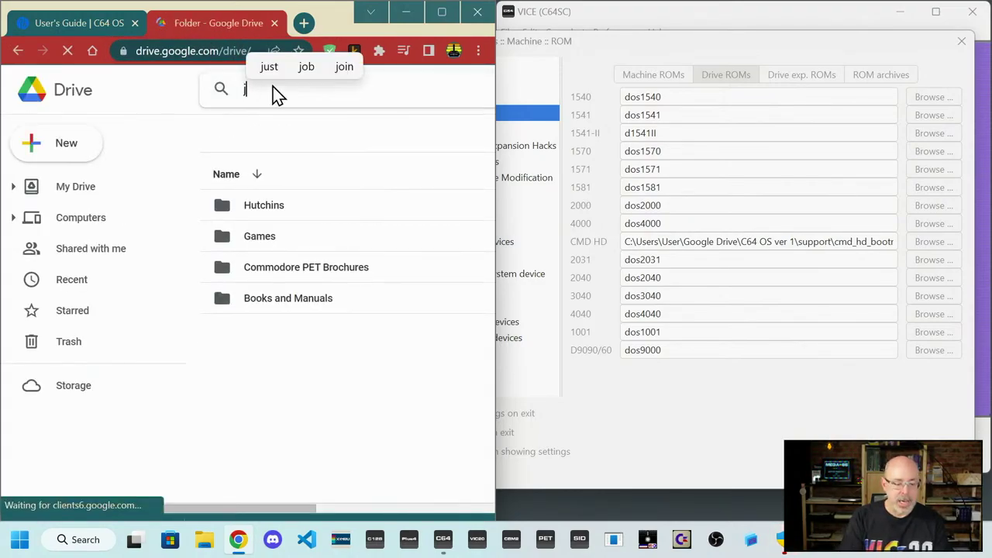
{"action": "type", "text": "iffy 1541"}
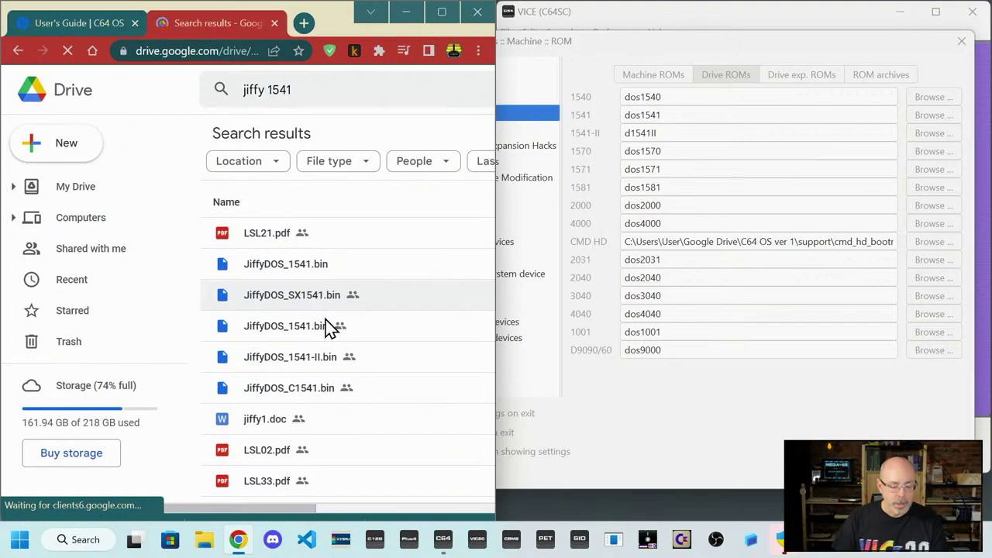
- Start downloading JiffyDOS_C1541.bin and try to delete or overwrite JiffyDOS_1541.bin in the support folder
{"action": "right_click", "coordinate": [304, 398]}
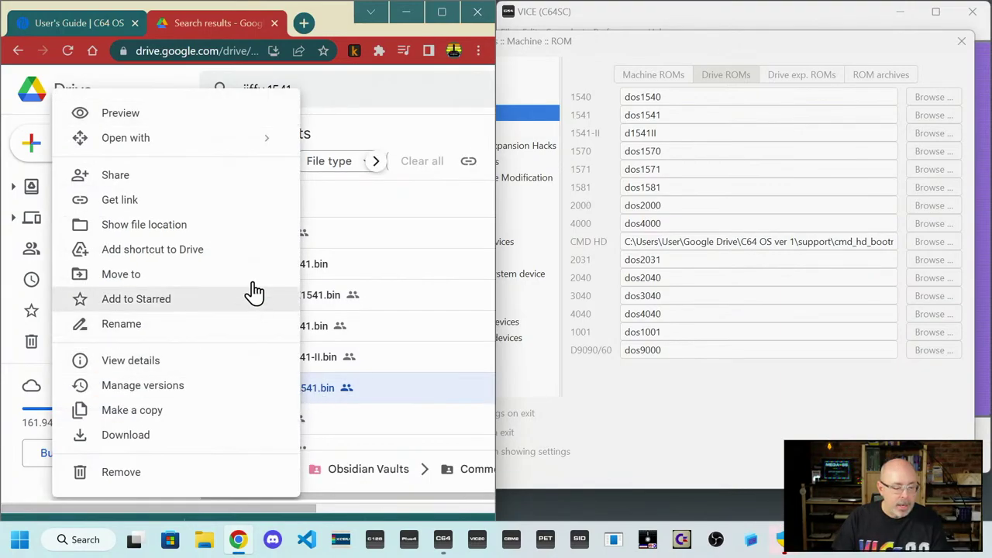
{"action": "left_click", "coordinate": [177, 432]}
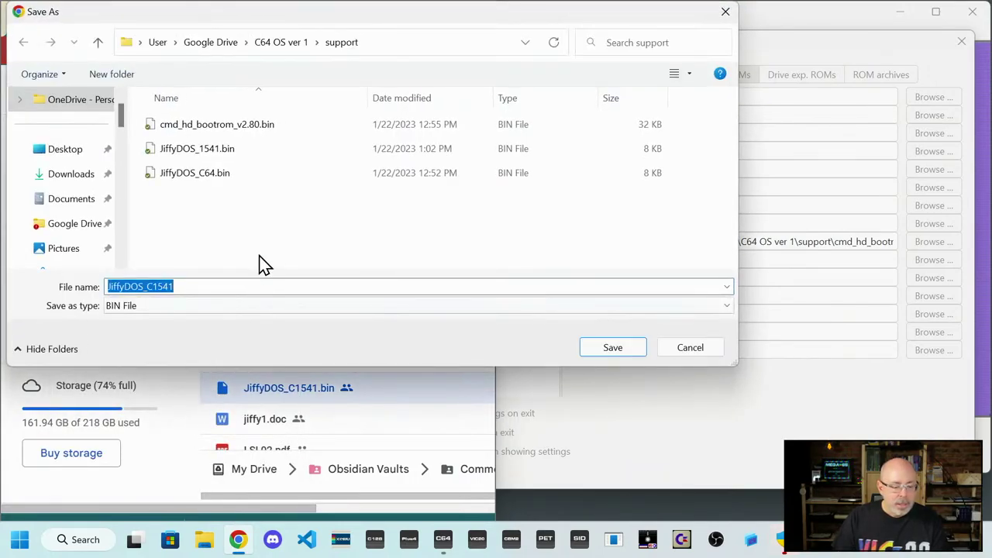
{"action": "left_click", "coordinate": [211, 149]}
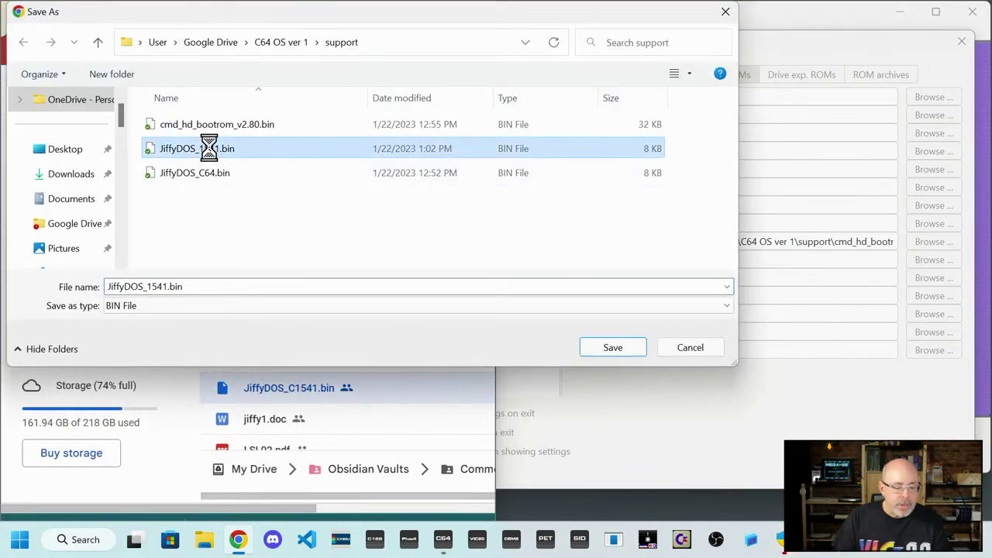
{"action": "right_click", "coordinate": [209, 148]}
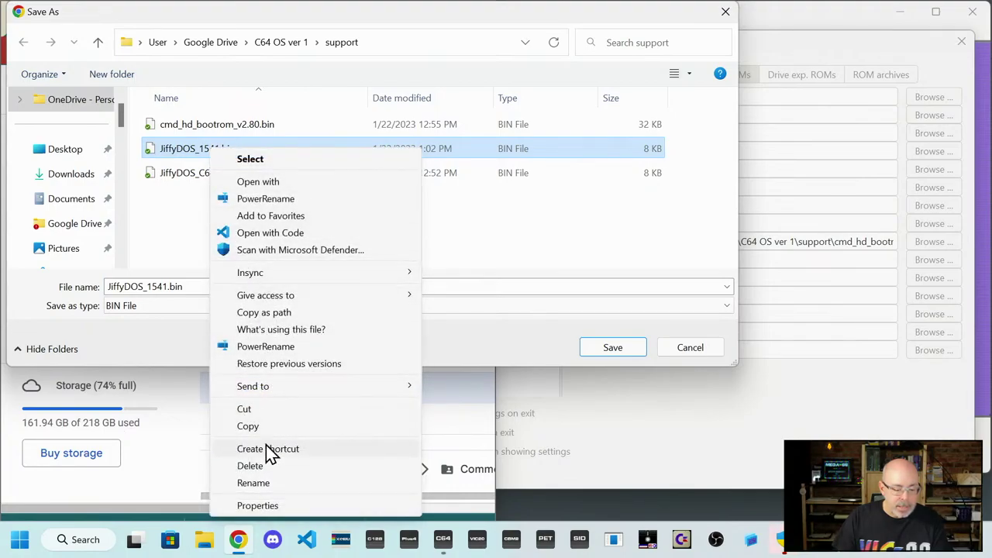
{"action": "left_click", "coordinate": [265, 467]}
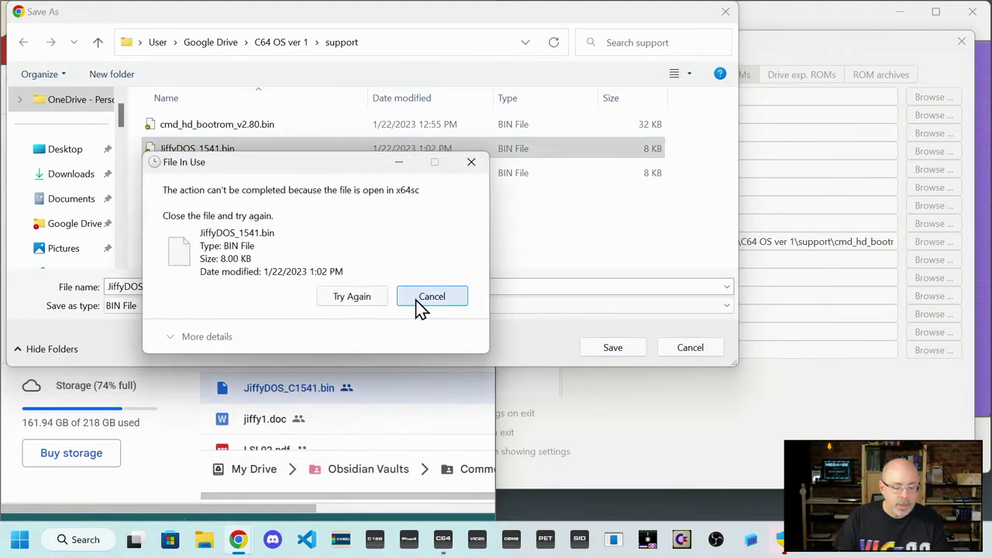
{"action": "left_click", "coordinate": [472, 164]}
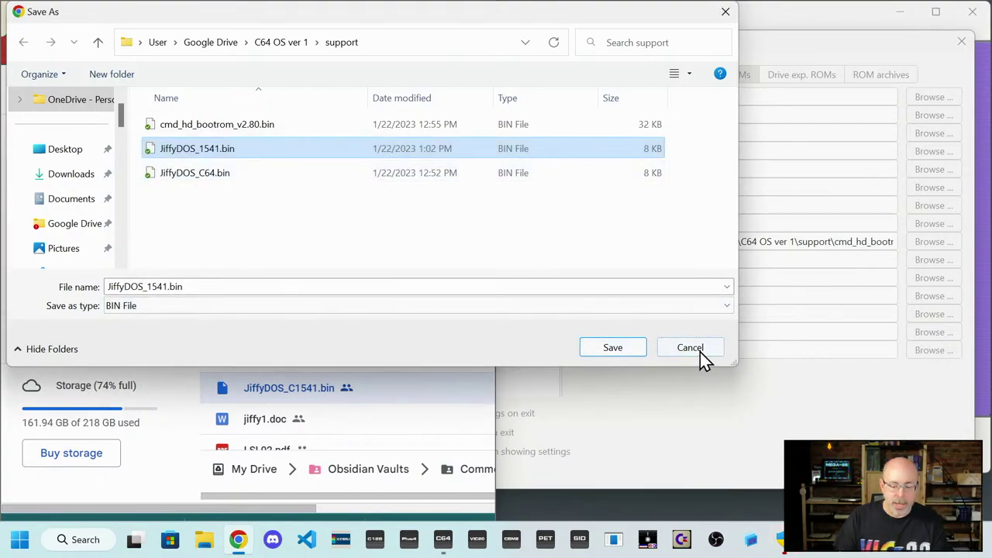
{"action": "left_click", "coordinate": [612, 351]}
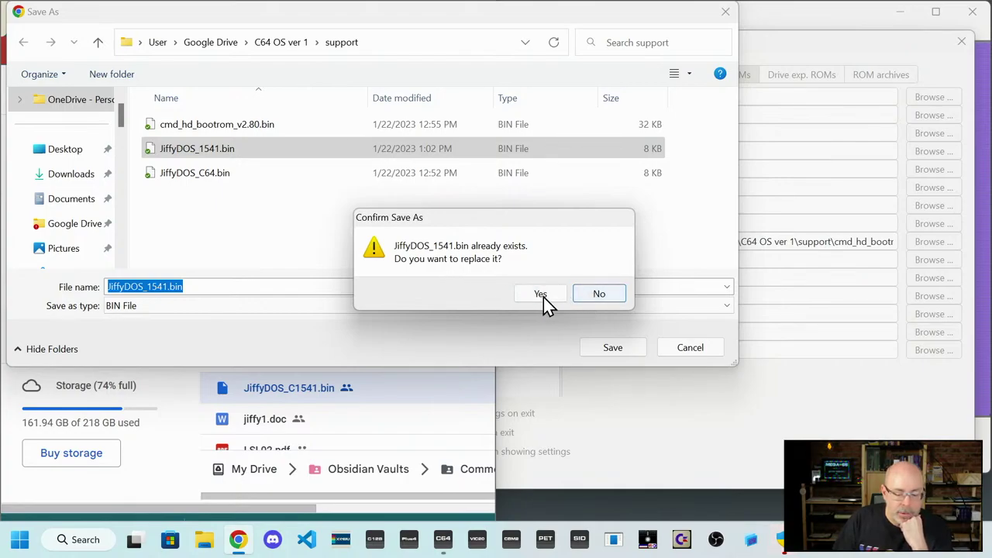
{"action": "left_click", "coordinate": [595, 294]}
{"action": "left_click", "coordinate": [667, 346]}
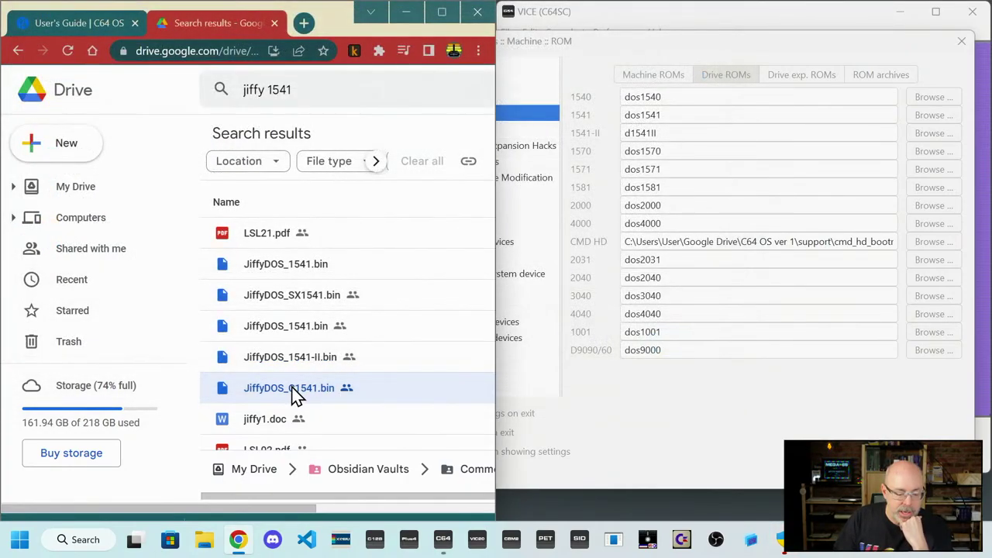
- Download JiffyDOS_C1541.bin into the support folder under its own name and go back to the C64 OS User's Guide
{"action": "right_click", "coordinate": [294, 393]}
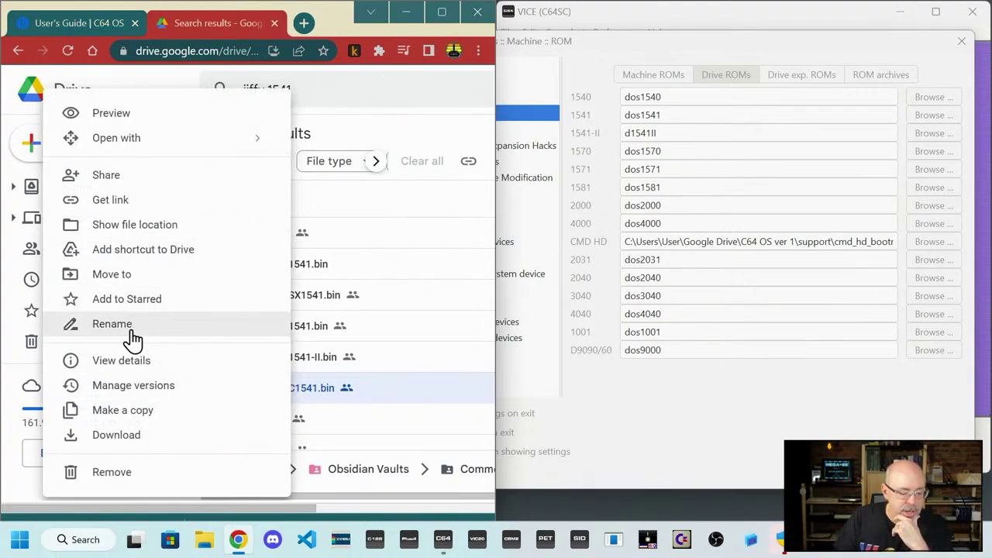
{"action": "left_click", "coordinate": [141, 438]}
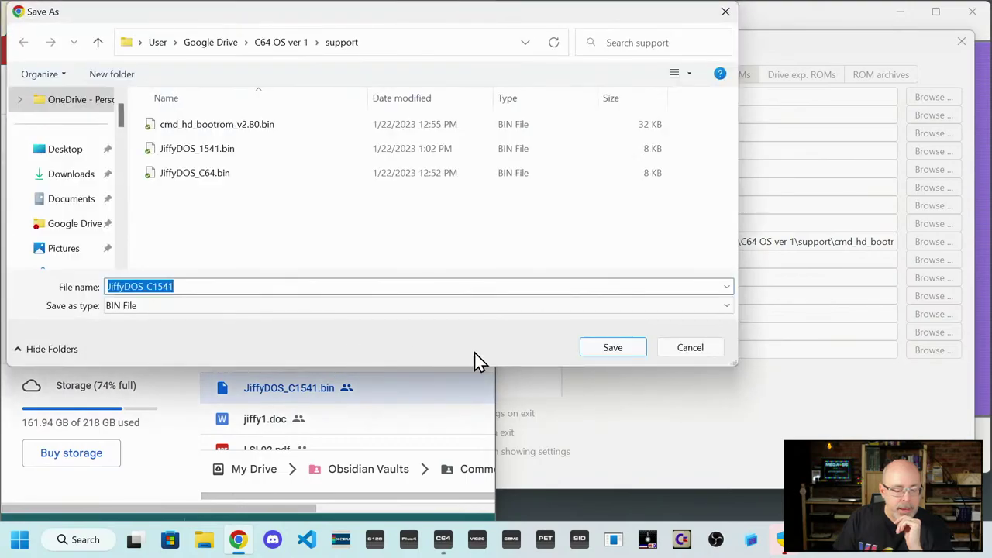
{"action": "left_click", "coordinate": [620, 350]}
{"action": "left_click", "coordinate": [118, 25]}
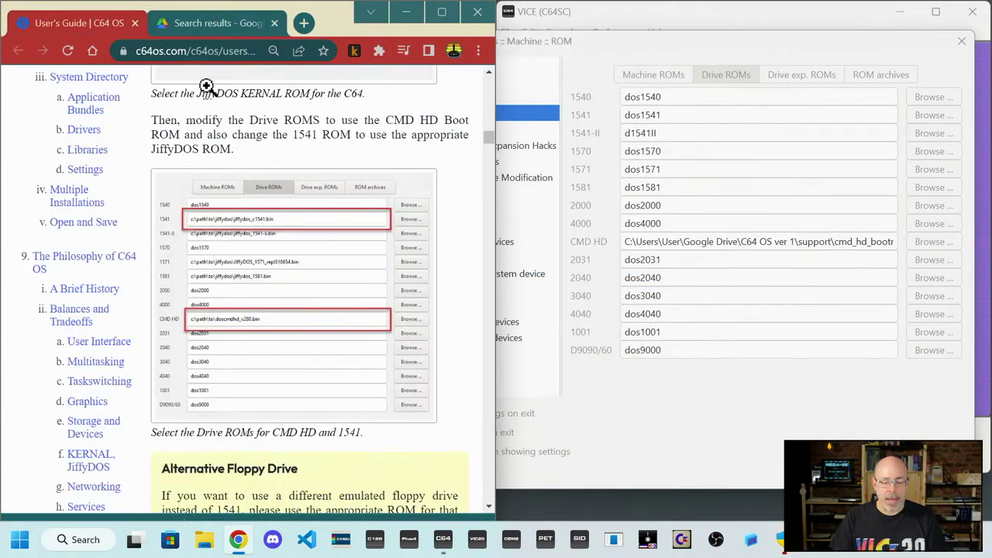
- Return to the VICE settings and try to set the 1541 drive ROM to JiffyDOS_C64.bin from the support folder
{"action": "left_click", "coordinate": [591, 50]}
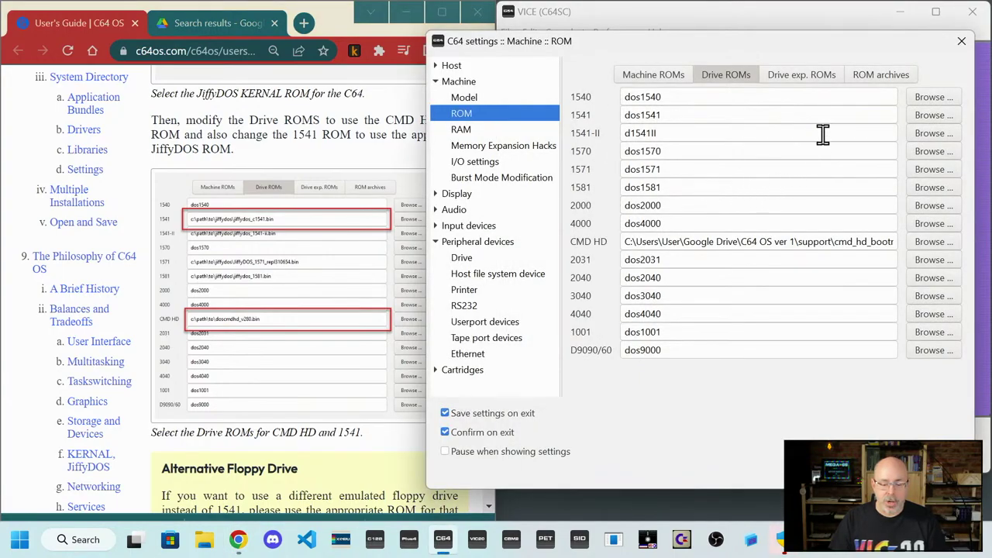
{"action": "left_click", "coordinate": [934, 116]}
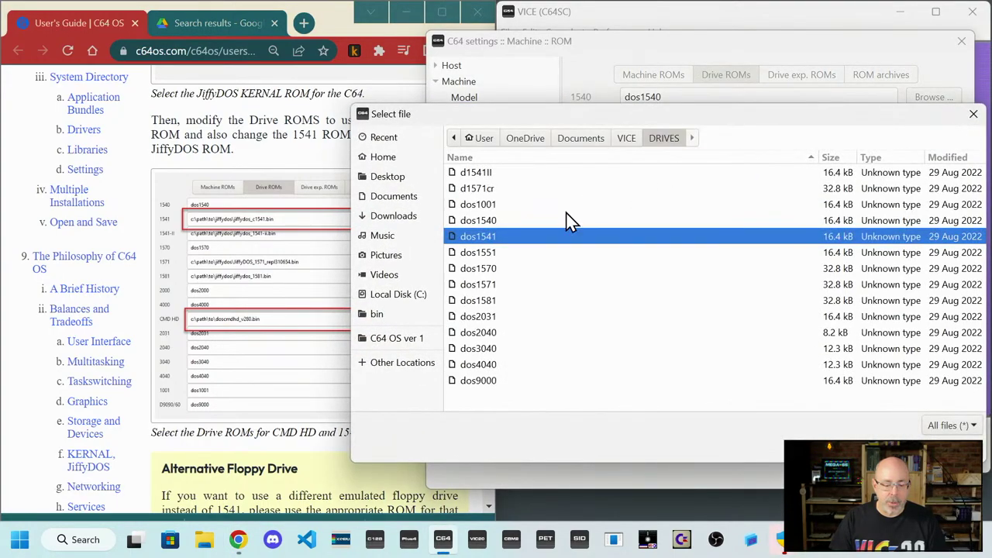
{"action": "left_click", "coordinate": [394, 341]}
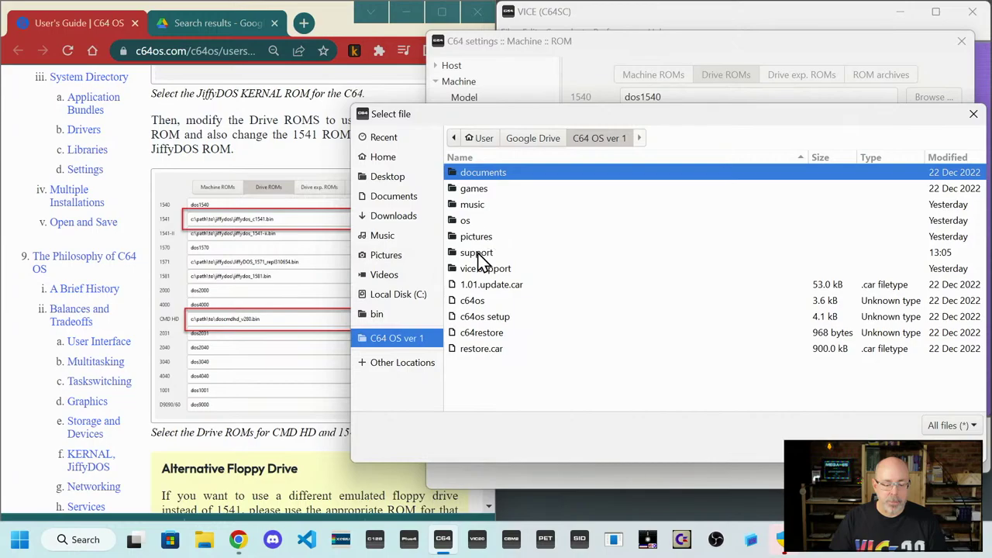
{"action": "double_click", "coordinate": [479, 253]}
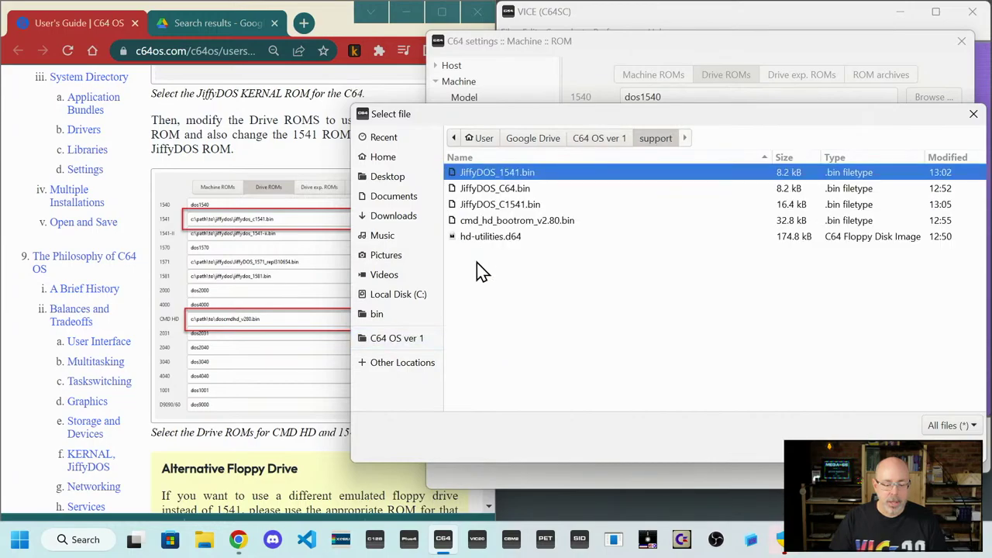
{"action": "left_click", "coordinate": [494, 190]}
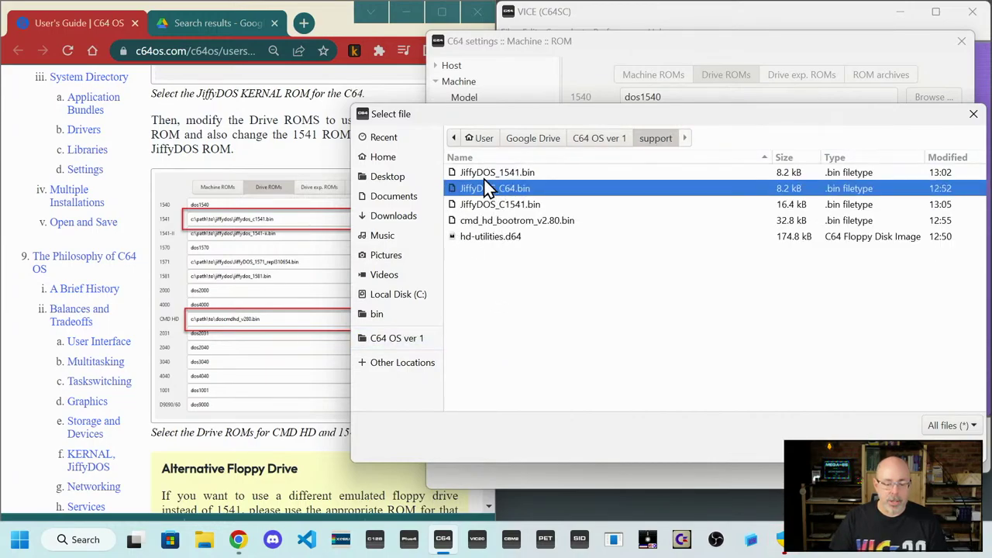
{"action": "key", "text": "Return"}
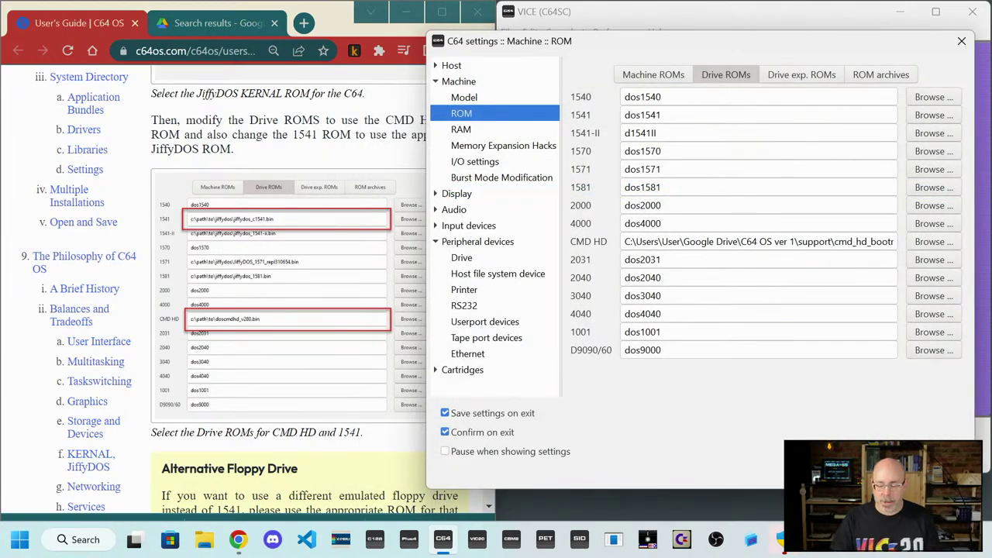
- Close the VICE settings window and reopen it on the machine's ROM settings
{"action": "key", "text": "Escape"}
{"action": "left_click", "coordinate": [613, 35]}
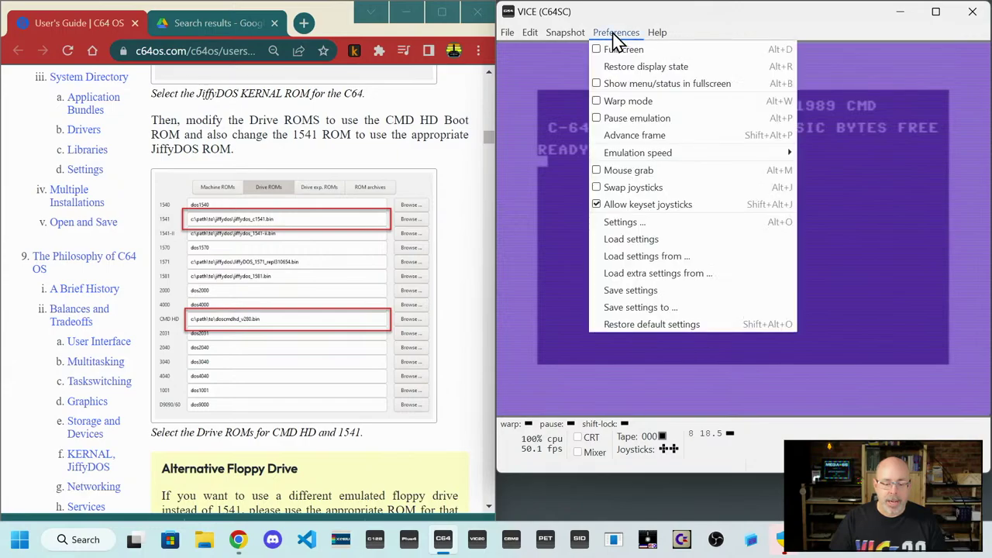
{"action": "mouse_move", "coordinate": [632, 159]}
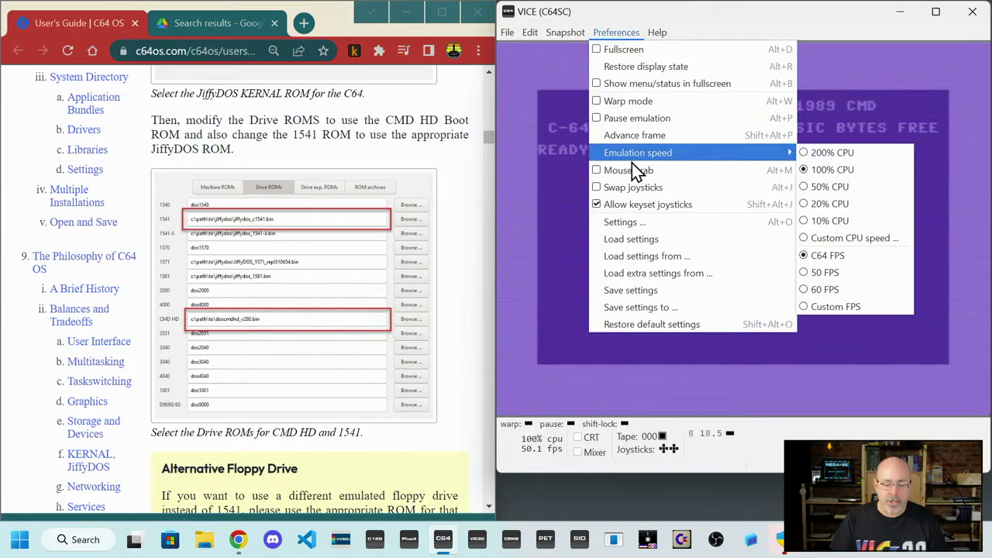
{"action": "left_click", "coordinate": [624, 222]}
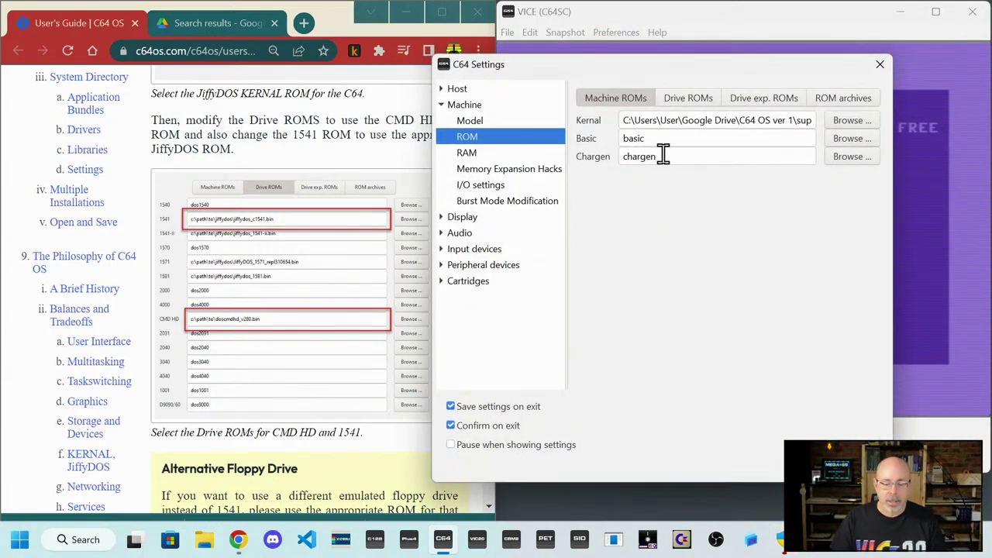
- Set the 1541 drive ROM to JiffyDOS_C1541.bin from the C64 OS ver 1 support folder and close the settings
{"action": "left_click", "coordinate": [688, 99]}
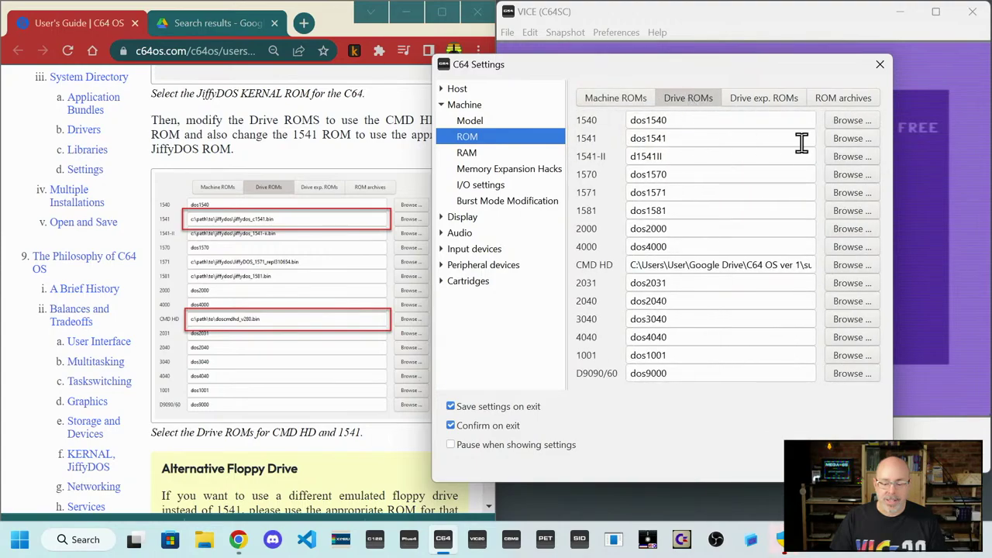
{"action": "left_click", "coordinate": [845, 139]}
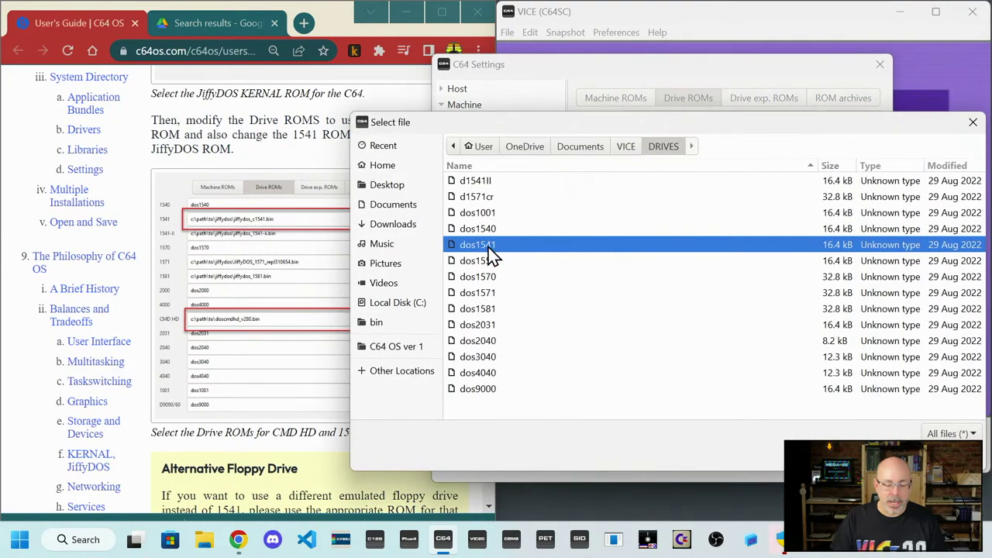
{"action": "left_click", "coordinate": [396, 352]}
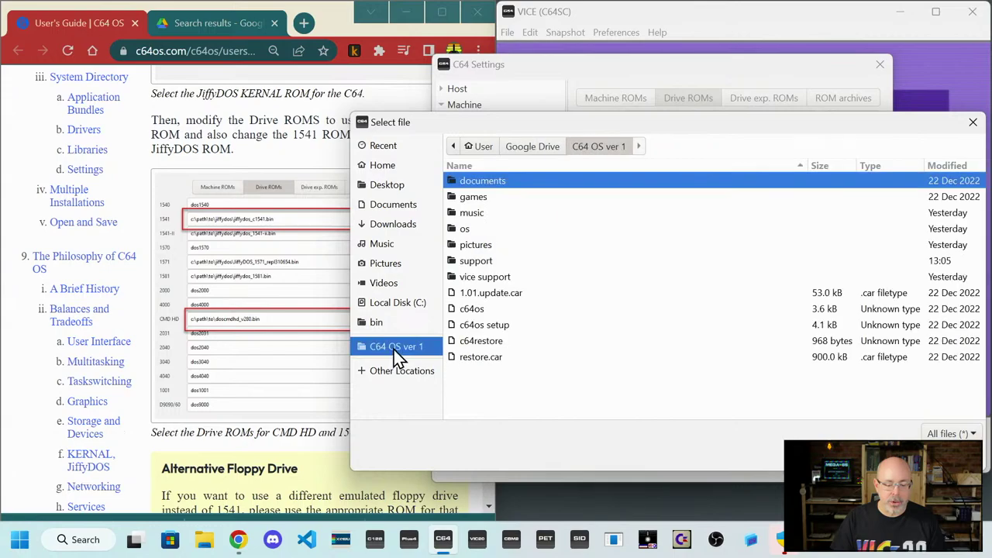
{"action": "double_click", "coordinate": [480, 262]}
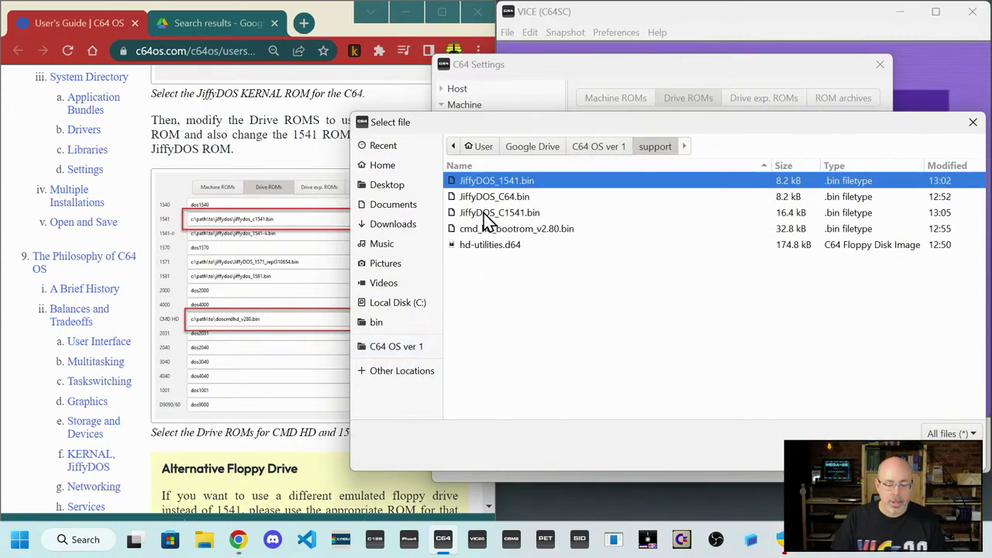
{"action": "left_click", "coordinate": [472, 216]}
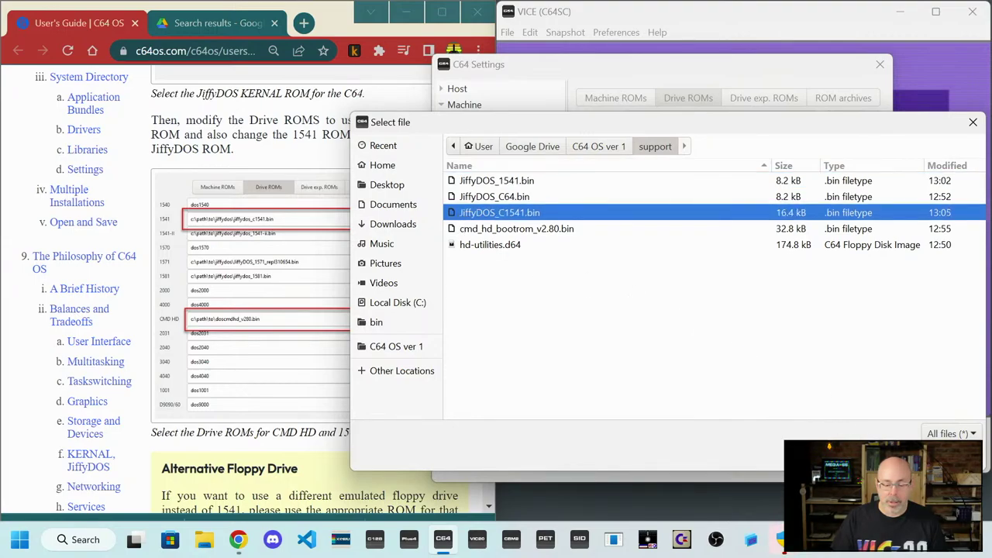
{"action": "key", "text": "Return"}
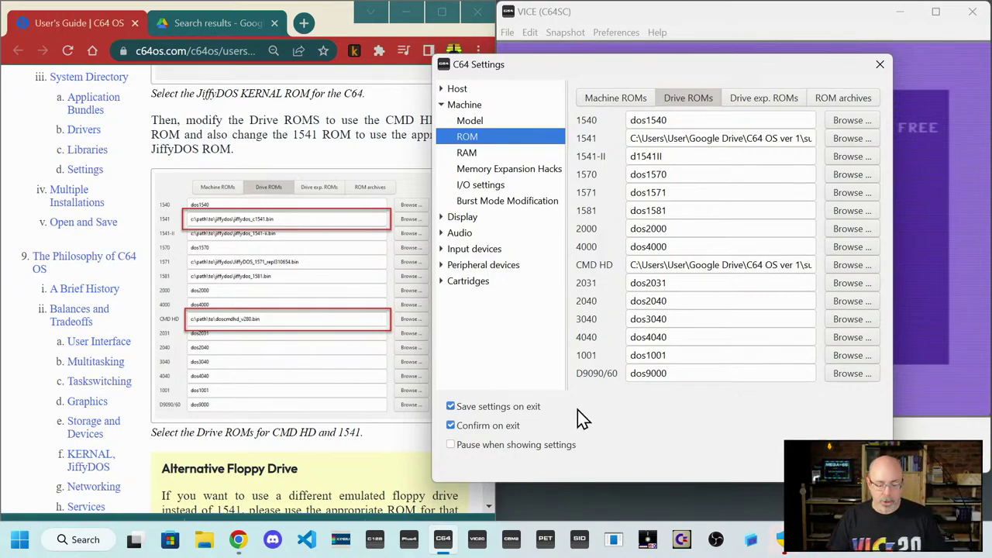
{"action": "key", "text": "Escape"}
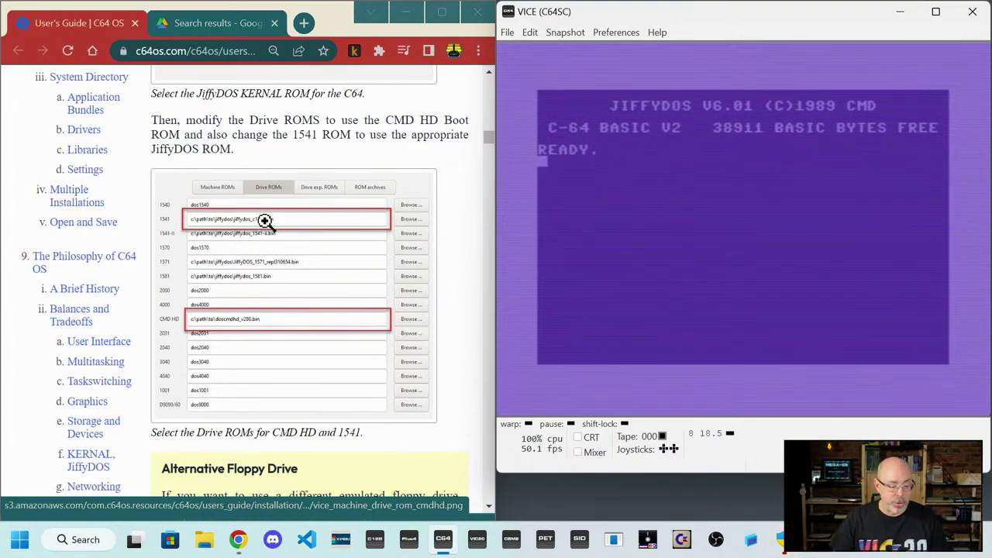
- Minimize the browser and open the Google Drive folder inside the User folder on Local Disk (C:) in File Explorer
{"action": "left_click", "coordinate": [404, 13]}
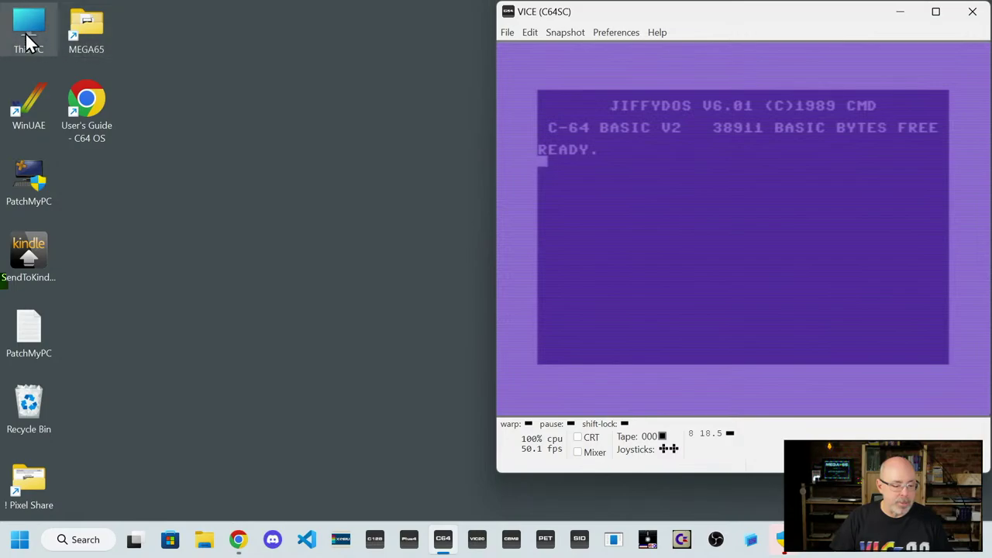
{"action": "left_click", "coordinate": [27, 39]}
{"action": "double_click", "coordinate": [27, 39]}
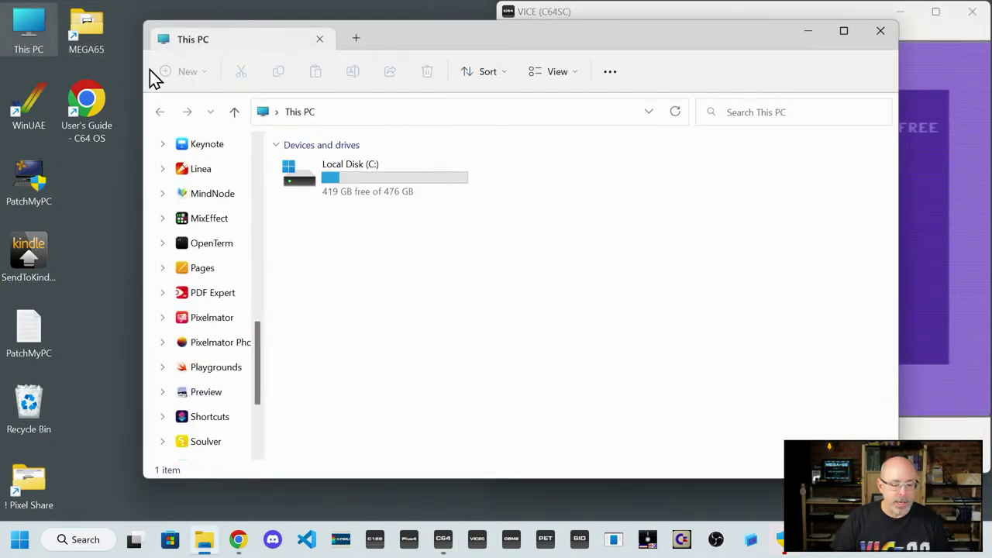
{"action": "scroll", "coordinate": [208, 332], "scroll_direction": "down", "scroll_amount": 3}
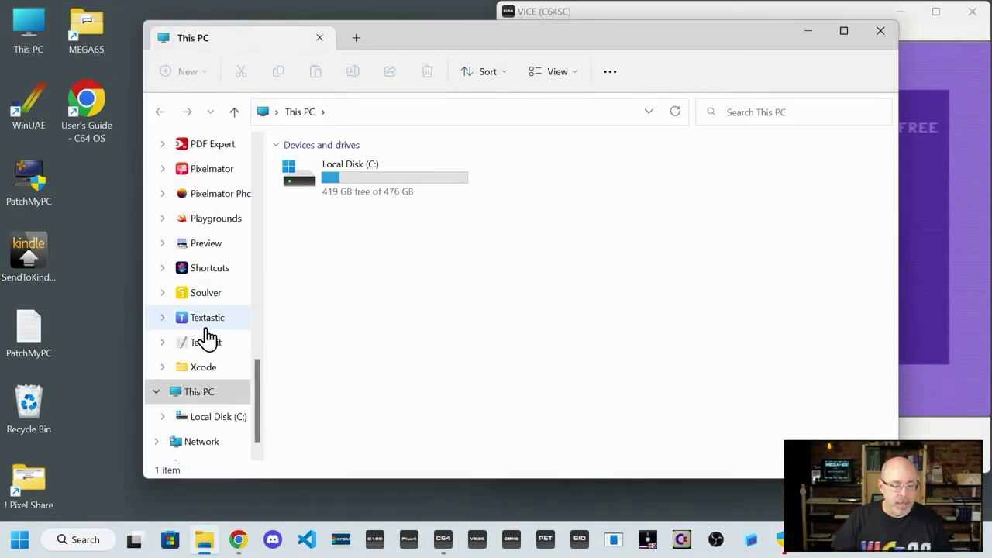
{"action": "double_click", "coordinate": [289, 185]}
{"action": "double_click", "coordinate": [311, 273]}
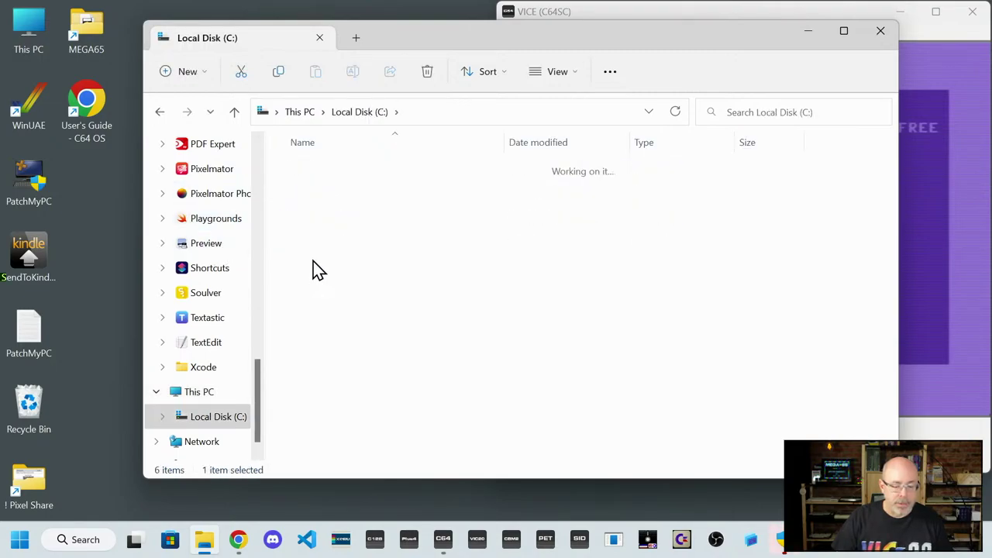
{"action": "double_click", "coordinate": [309, 195]}
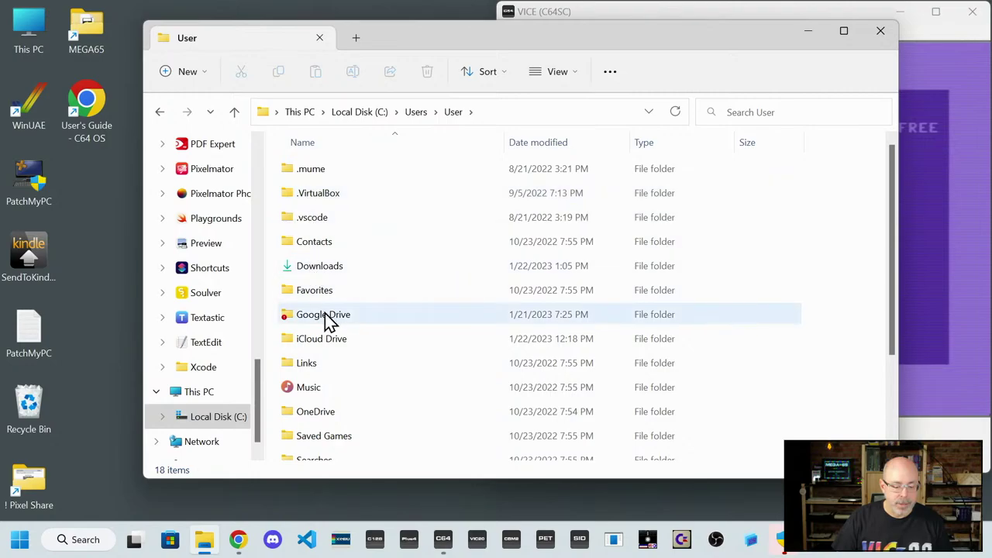
{"action": "scroll", "coordinate": [333, 403], "scroll_direction": "down", "scroll_amount": 2}
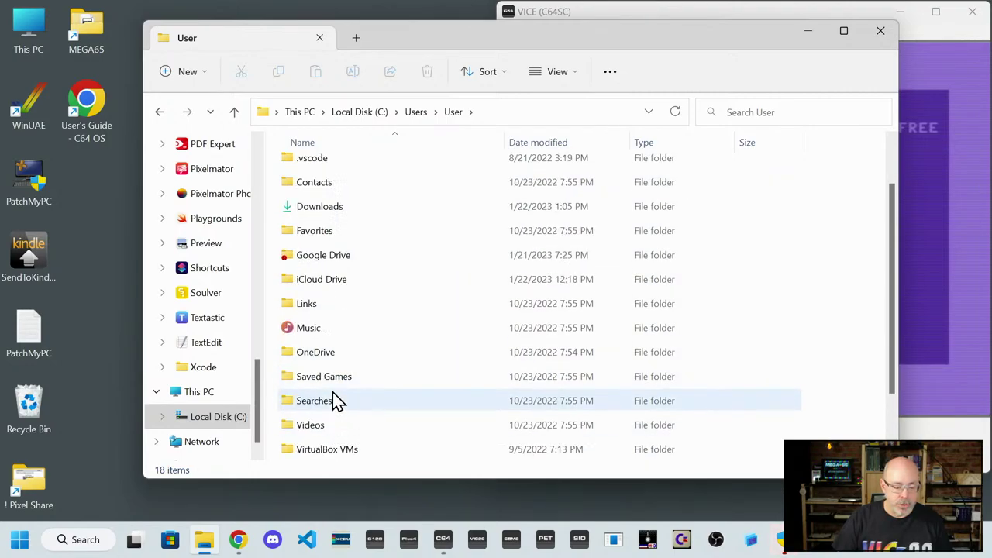
{"action": "left_click", "coordinate": [336, 189]}
{"action": "double_click", "coordinate": [336, 190]}
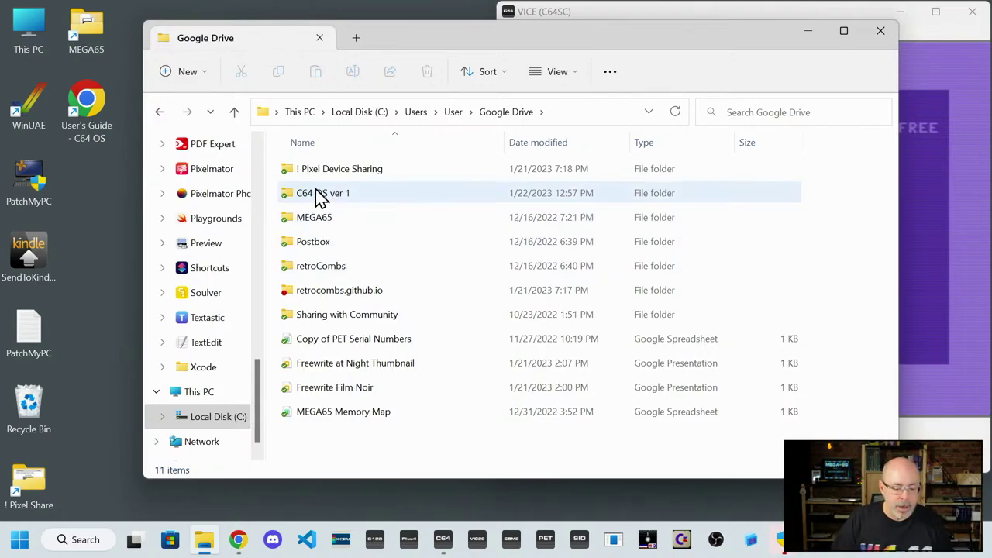
- Pin the C64 OS ver 1 folder to quick access between Documents and Google Drive, check its link, and close File Explorer
{"action": "left_click", "coordinate": [319, 196]}
{"action": "right_click", "coordinate": [316, 189]}
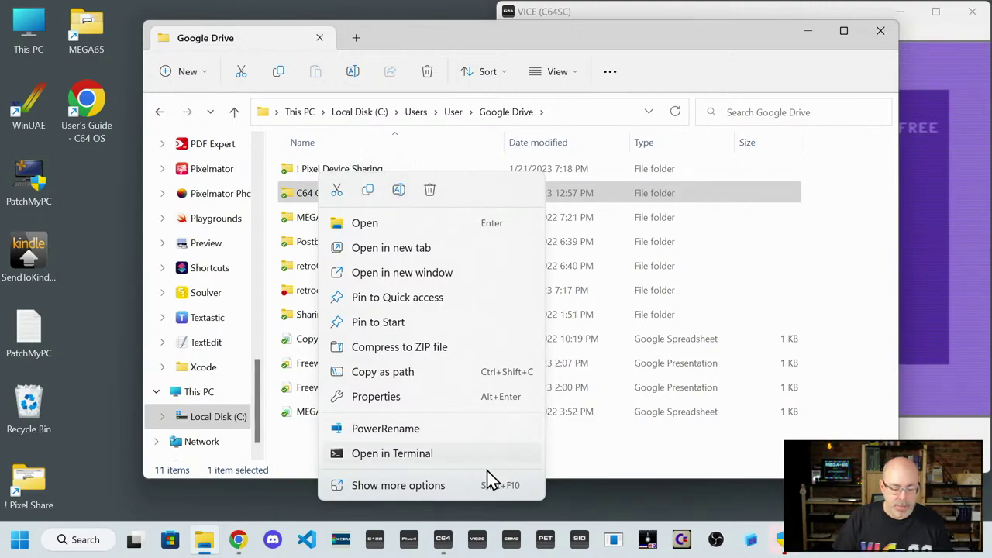
{"action": "left_click", "coordinate": [390, 303]}
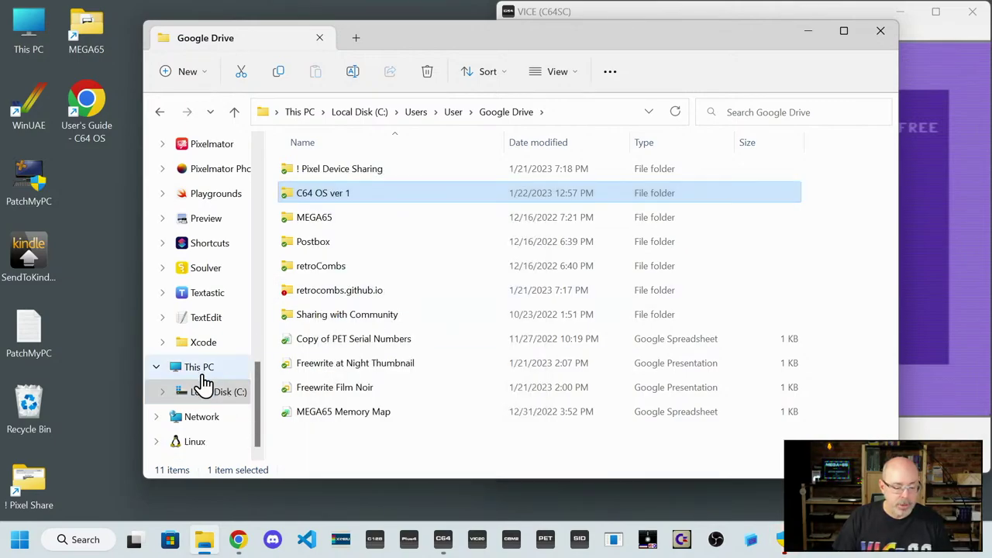
{"action": "scroll", "coordinate": [203, 380], "scroll_direction": "up", "scroll_amount": 8}
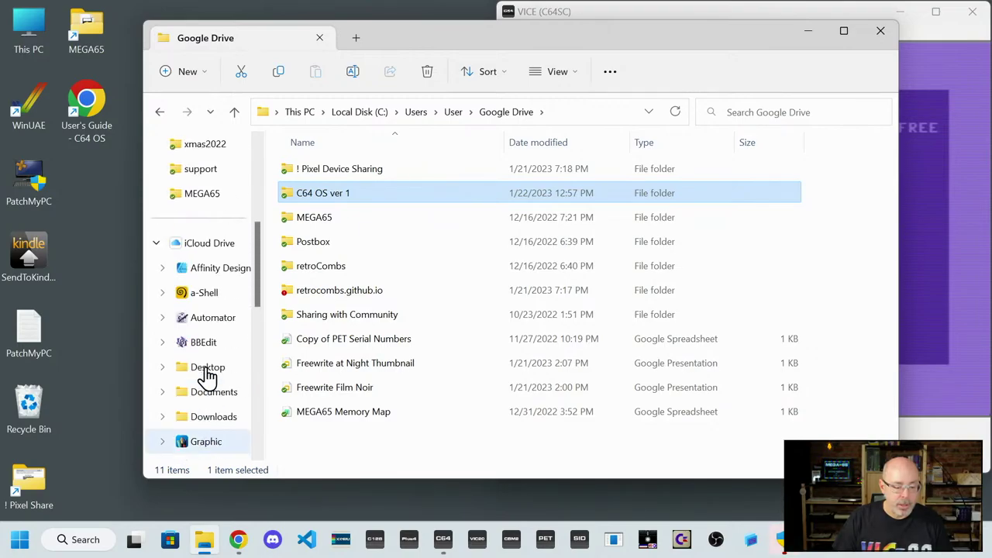
{"action": "scroll", "coordinate": [207, 376], "scroll_direction": "up", "scroll_amount": 4}
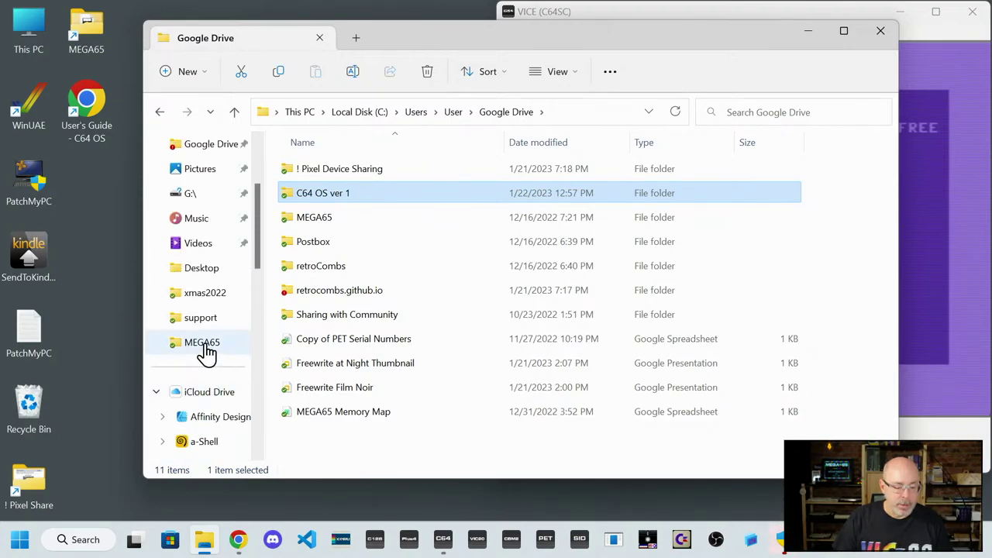
{"action": "scroll", "coordinate": [206, 349], "scroll_direction": "up", "scroll_amount": 6}
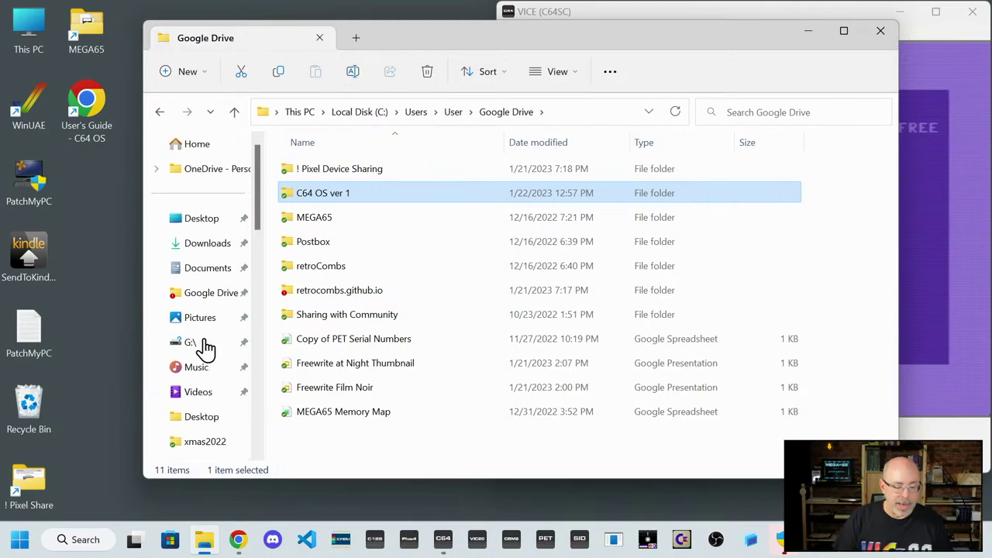
{"action": "scroll", "coordinate": [204, 350], "scroll_direction": "down", "scroll_amount": 2}
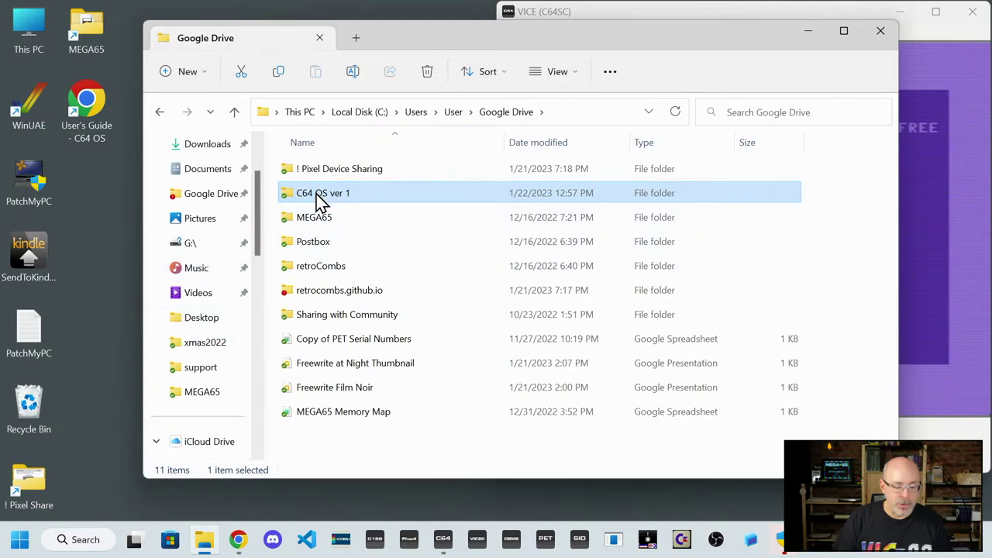
{"action": "left_click_drag", "start_coordinate": [318, 195], "coordinate": [207, 189]}
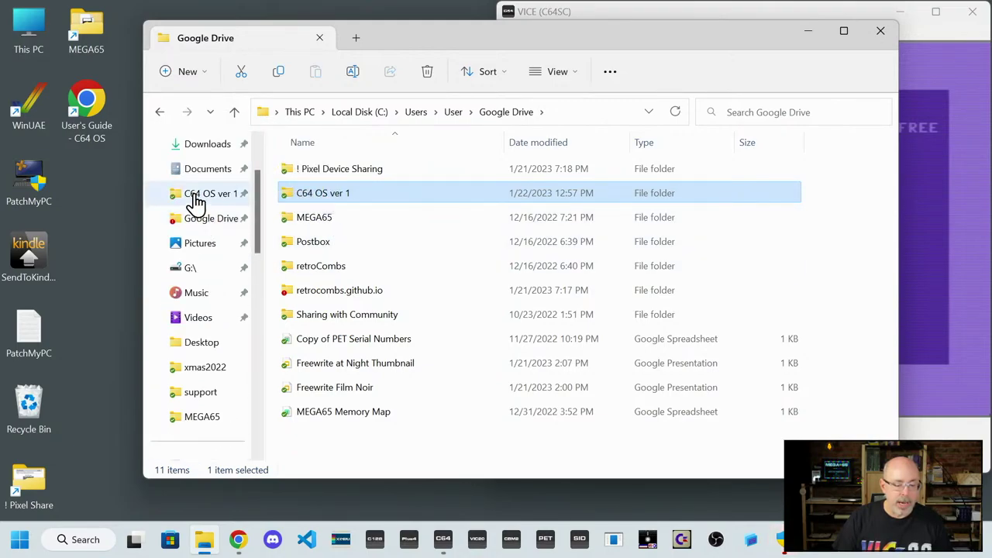
{"action": "left_click", "coordinate": [196, 200]}
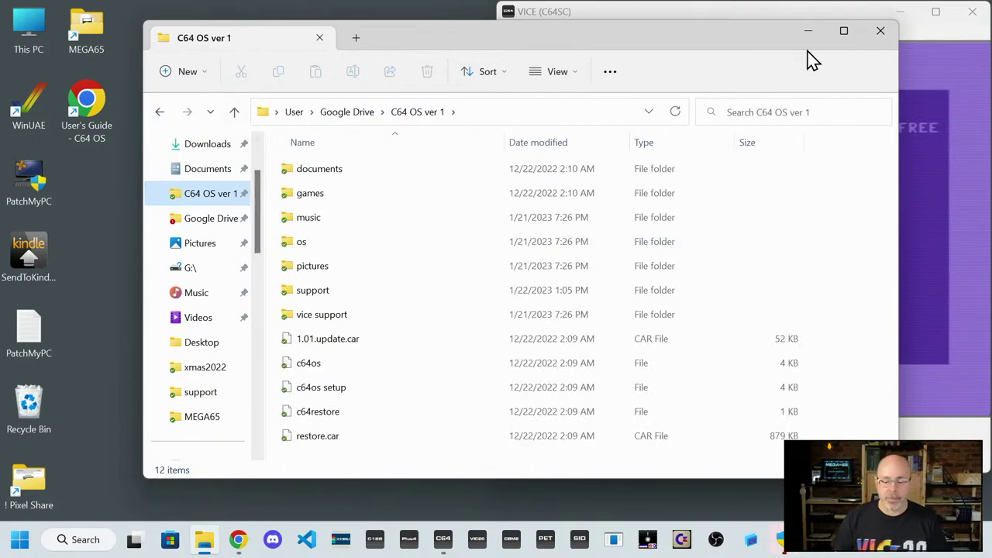
{"action": "left_click", "coordinate": [882, 34]}
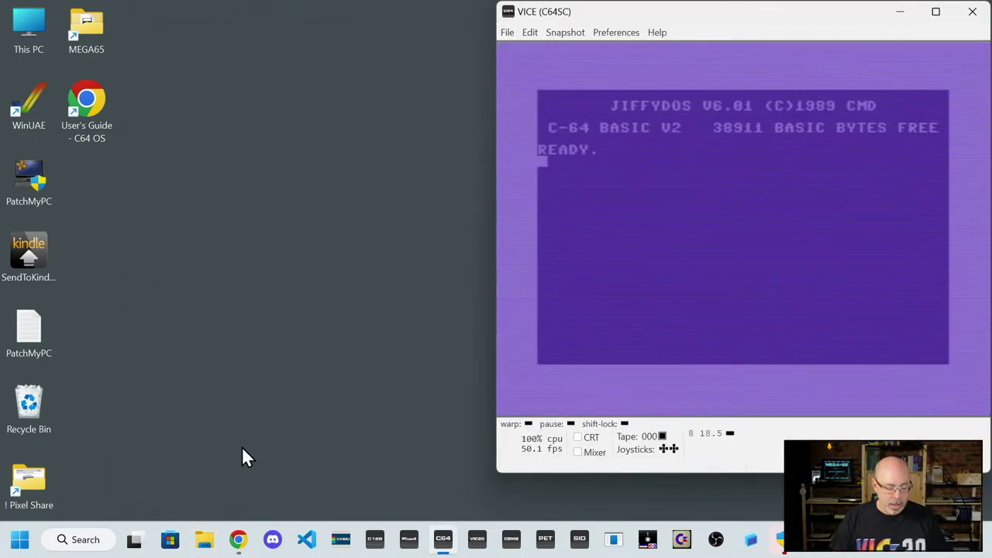
- Return to the C64 OS User's Guide and read the Setup Storage Devices introduction and the Drive 8 configuration instructions
{"action": "left_click", "coordinate": [238, 539]}
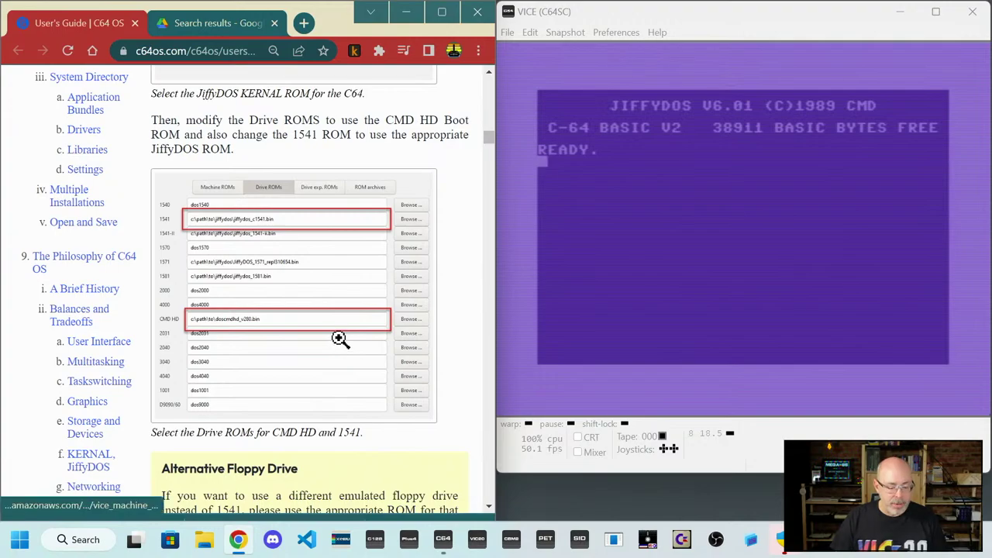
{"action": "scroll", "coordinate": [340, 338], "scroll_direction": "down", "scroll_amount": 5}
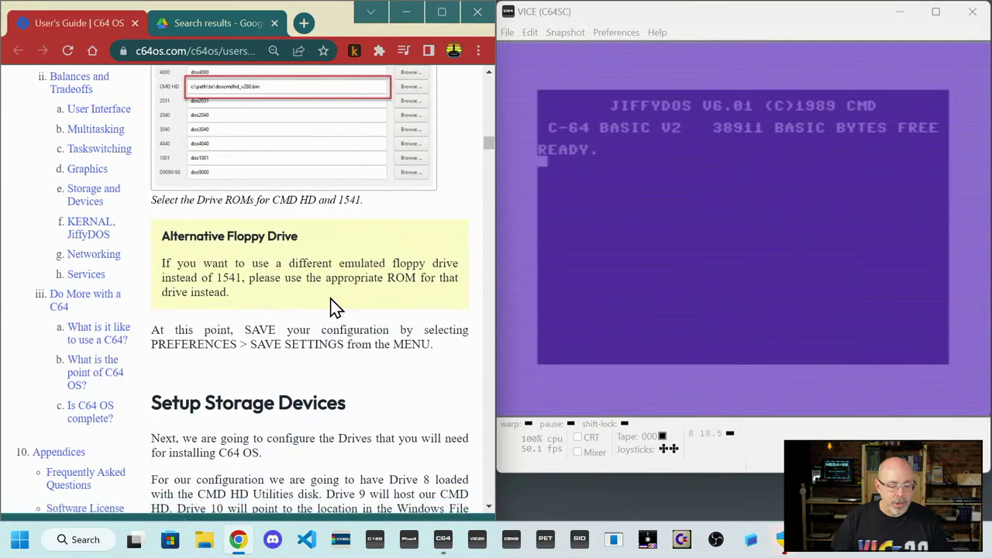
{"action": "scroll", "coordinate": [333, 307], "scroll_direction": "down", "scroll_amount": 1}
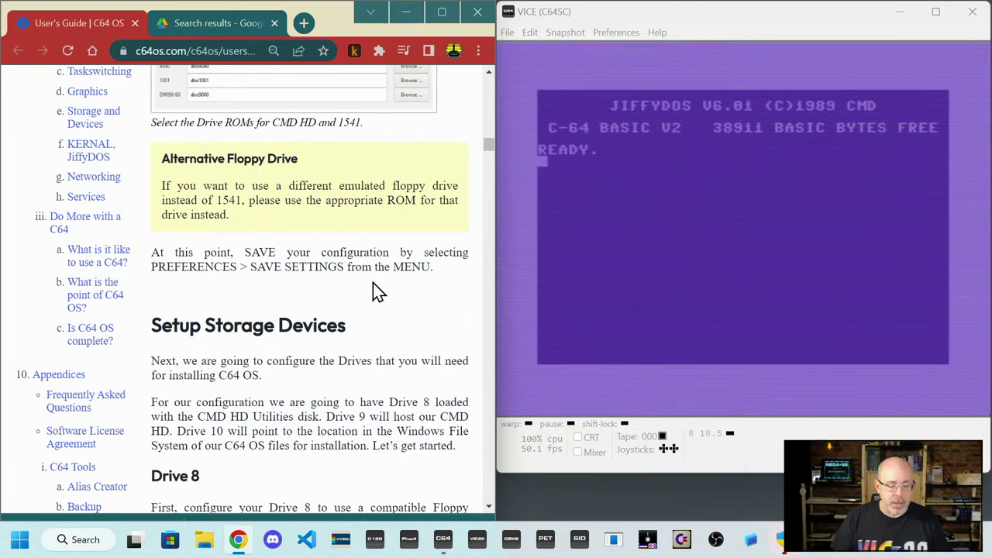
{"action": "scroll", "coordinate": [375, 286], "scroll_direction": "down", "scroll_amount": 2}
{"action": "scroll", "coordinate": [368, 281], "scroll_direction": "down", "scroll_amount": 1}
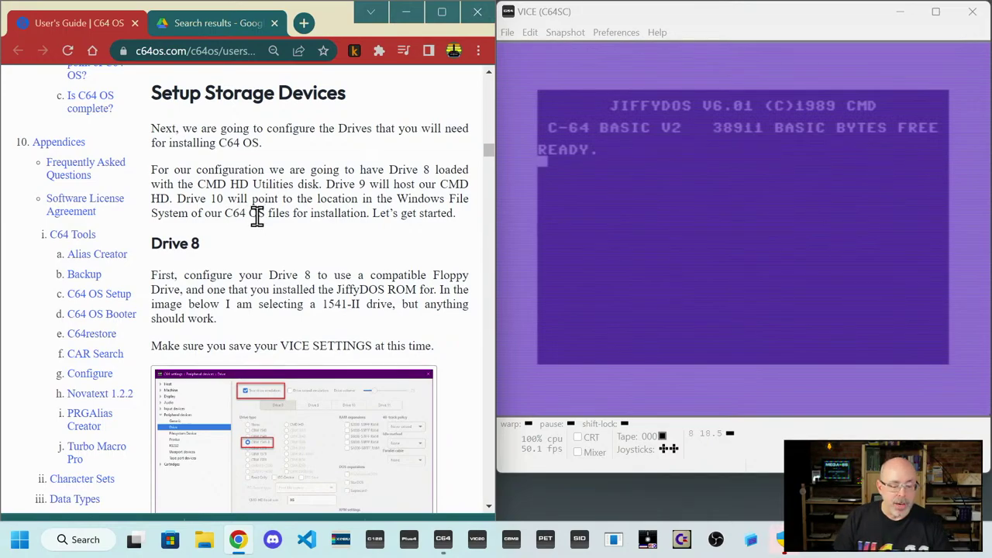
{"action": "scroll", "coordinate": [256, 217], "scroll_direction": "down", "scroll_amount": 1}
{"action": "scroll", "coordinate": [256, 217], "scroll_direction": "up", "scroll_amount": 1}
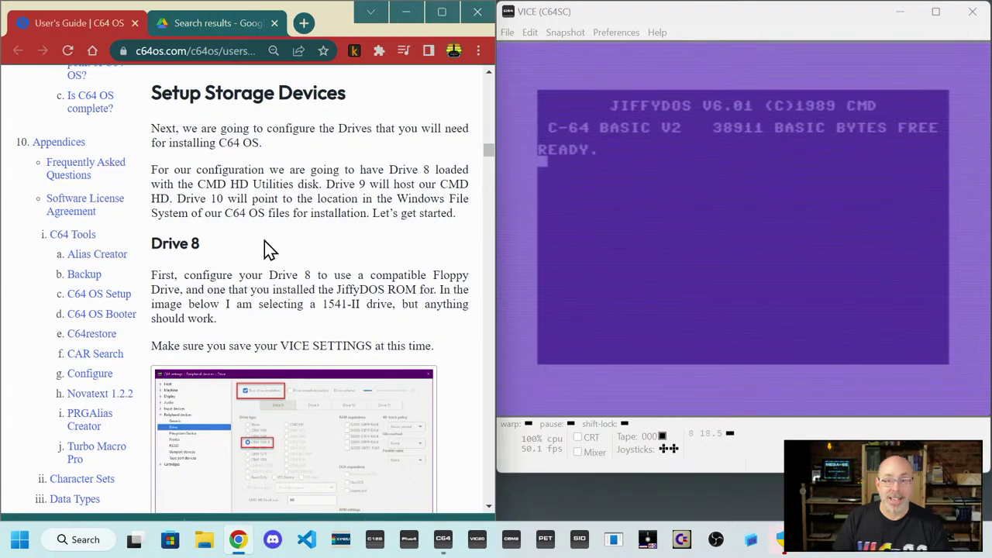
{"action": "scroll", "coordinate": [271, 249], "scroll_direction": "down", "scroll_amount": 1}
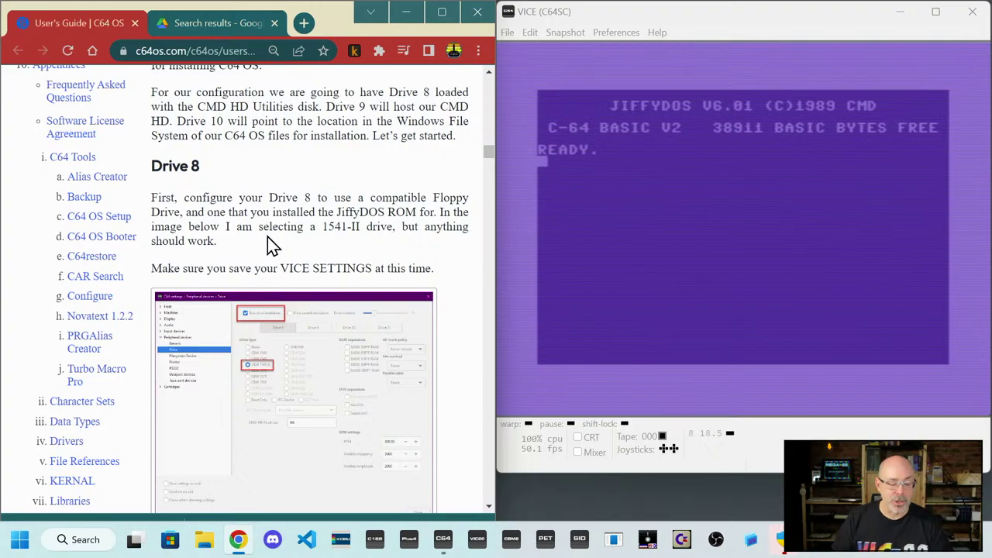
{"action": "scroll", "coordinate": [267, 239], "scroll_direction": "down", "scroll_amount": 1}
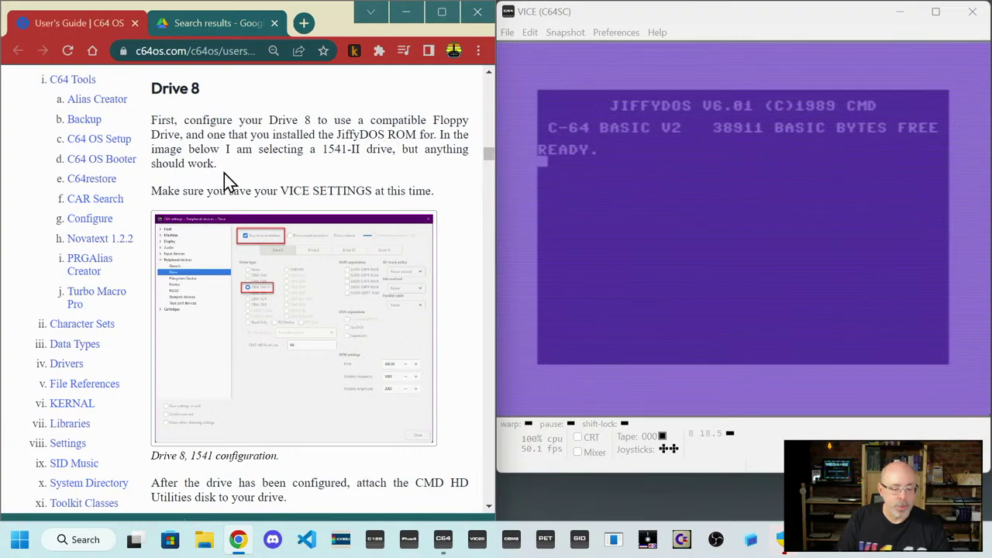
{"action": "scroll", "coordinate": [299, 173], "scroll_direction": "down", "scroll_amount": 1}
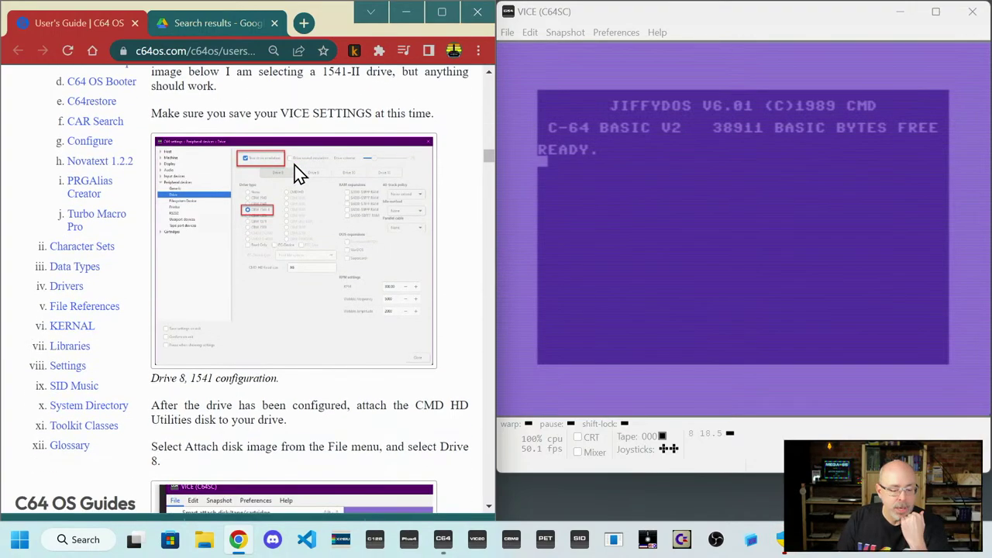
{"action": "scroll", "coordinate": [294, 158], "scroll_direction": "up", "scroll_amount": 1}
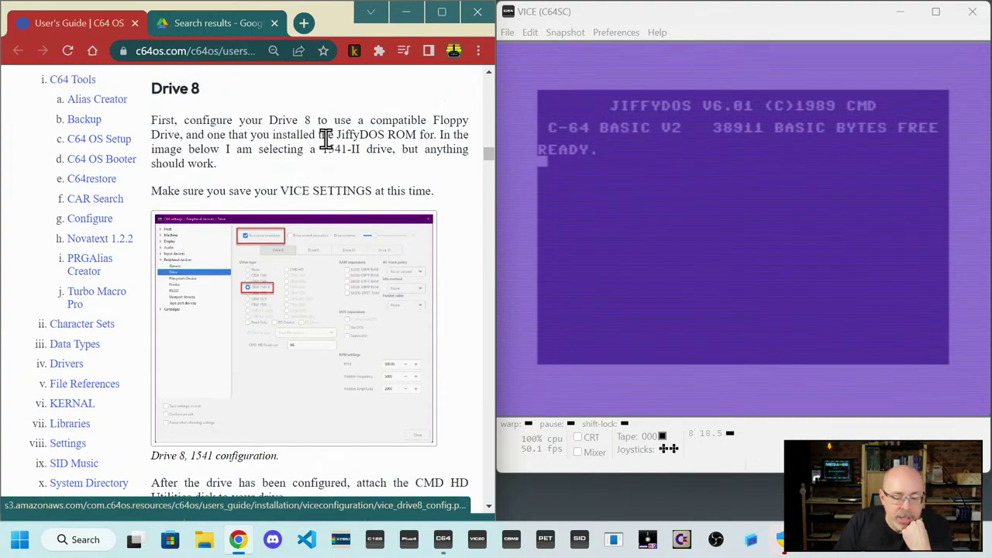
- Open the peripheral Drive settings in VICE, compare the Drive 8 options with the guide's enlarged configuration image, and close both
{"action": "left_click", "coordinate": [631, 31]}
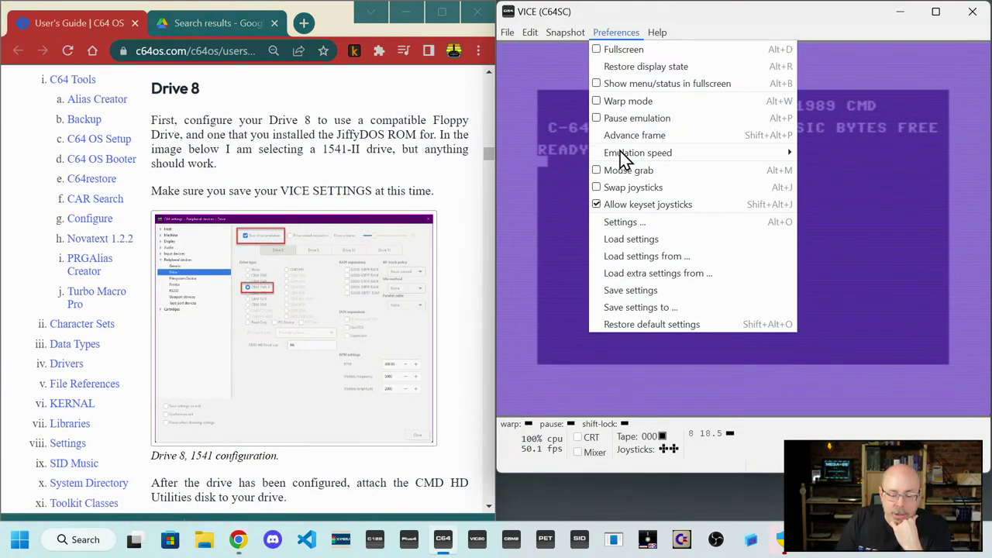
{"action": "left_click", "coordinate": [622, 222]}
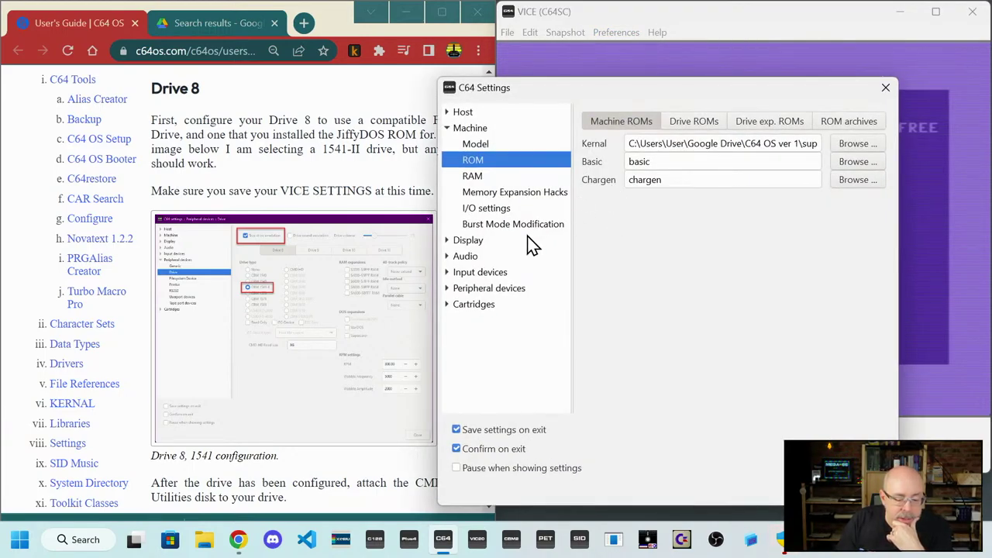
{"action": "left_click", "coordinate": [448, 129]}
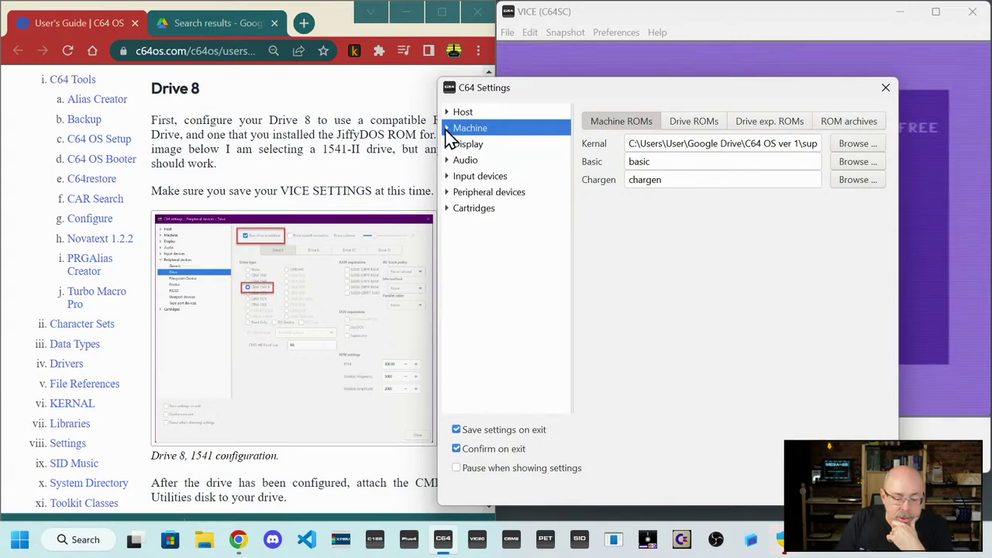
{"action": "left_click", "coordinate": [447, 192]}
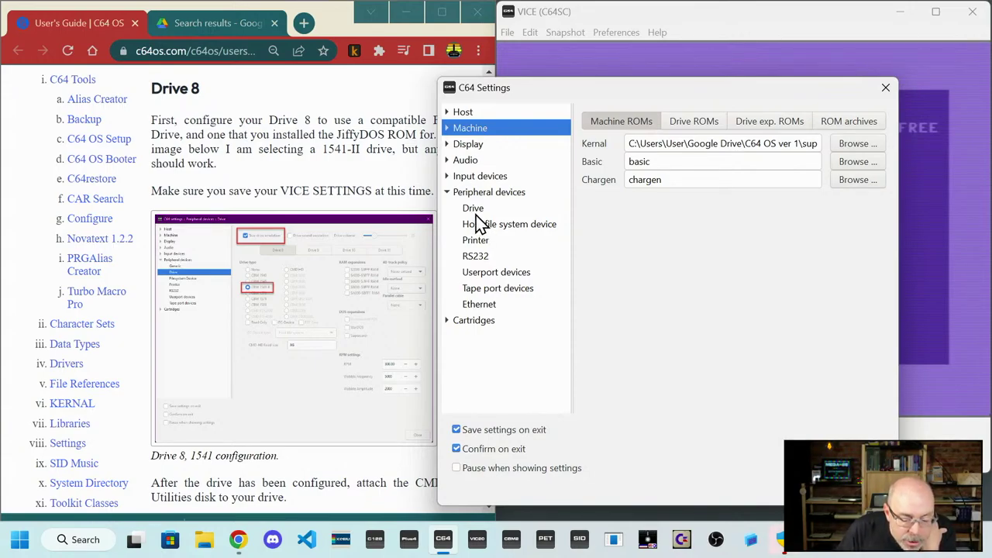
{"action": "left_click", "coordinate": [242, 293]}
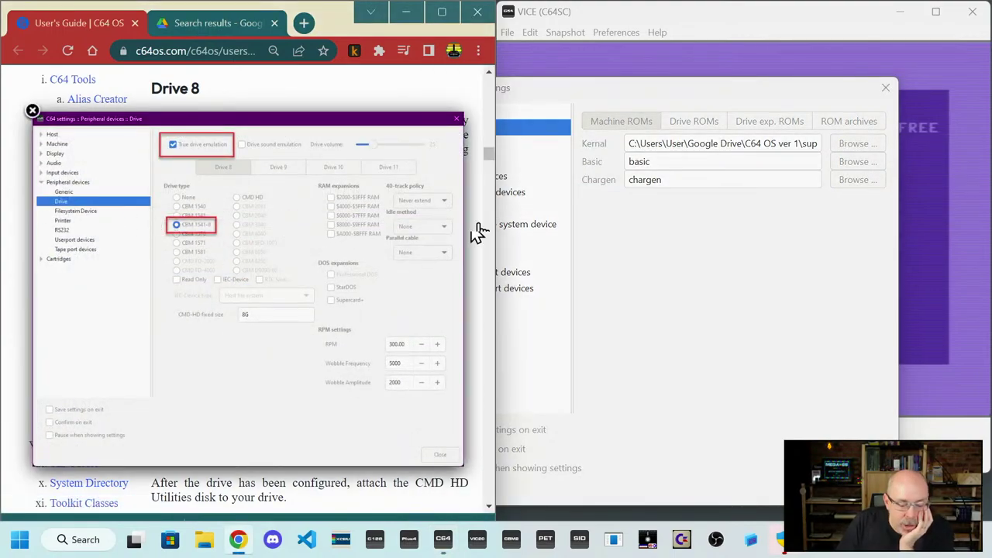
{"action": "left_click", "coordinate": [628, 269]}
{"action": "left_click", "coordinate": [476, 208]}
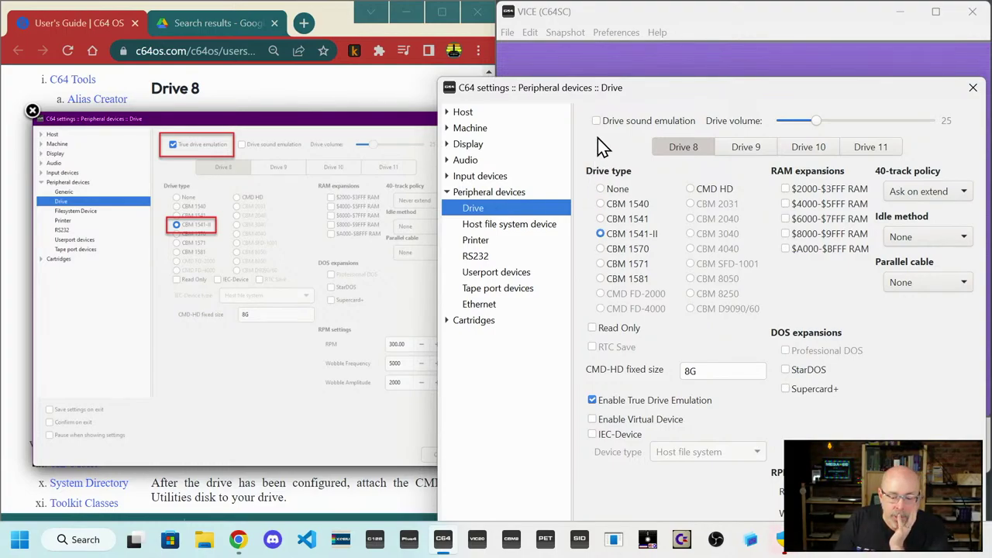
{"action": "left_click_drag", "start_coordinate": [652, 90], "coordinate": [635, 26]}
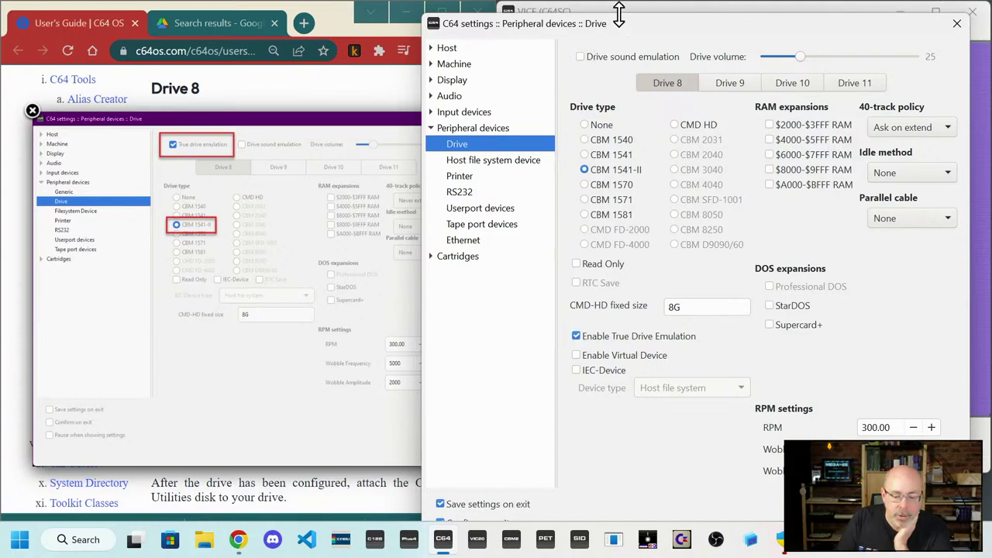
{"action": "mouse_move", "coordinate": [634, 42]}
{"action": "left_mouse_down"}
{"action": "mouse_move", "coordinate": [587, 11]}
{"action": "mouse_move", "coordinate": [607, 49]}
{"action": "mouse_move", "coordinate": [626, 41]}
{"action": "left_mouse_up"}
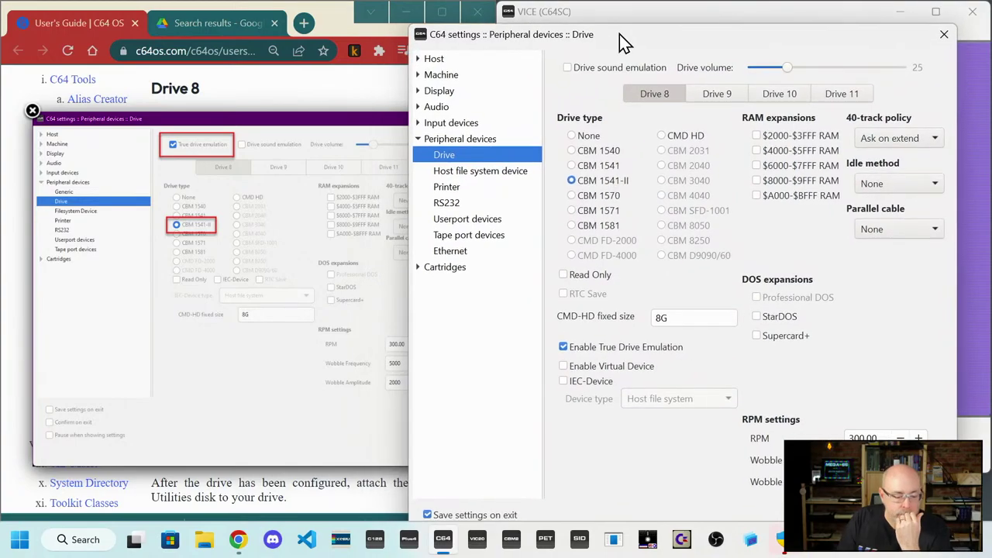
{"action": "left_click", "coordinate": [937, 38]}
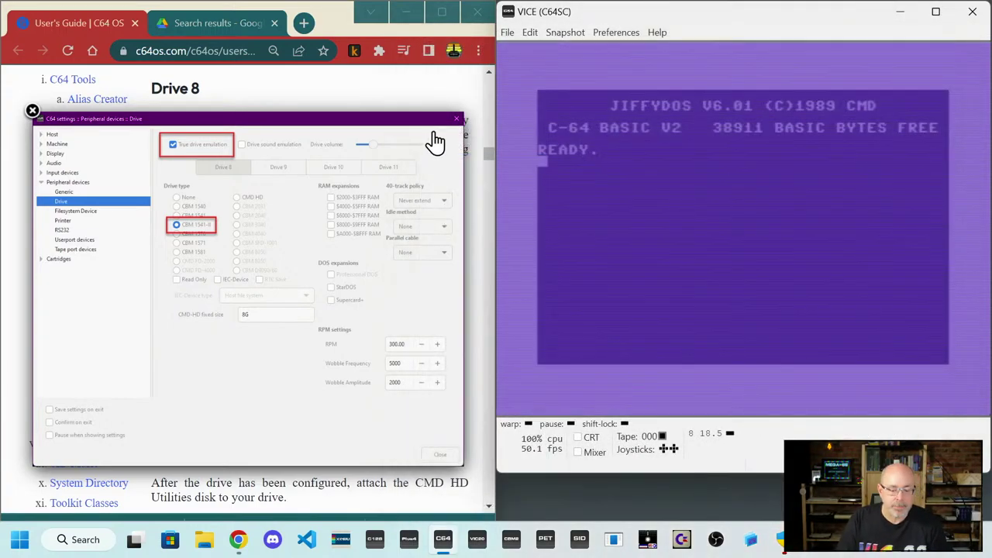
{"action": "left_click", "coordinate": [458, 126]}
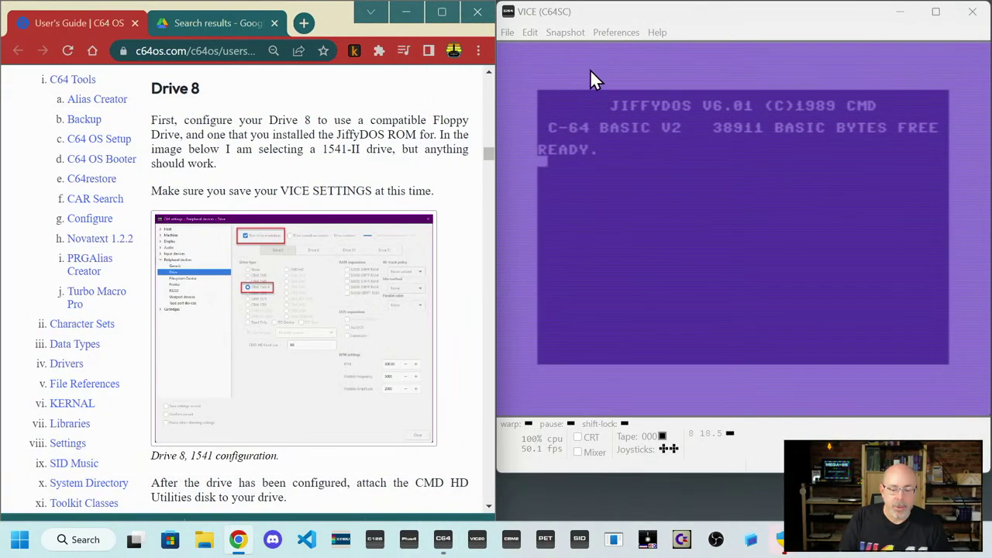
- Reopen the VICE drive settings and enable drive sound emulation
{"action": "left_click", "coordinate": [612, 33]}
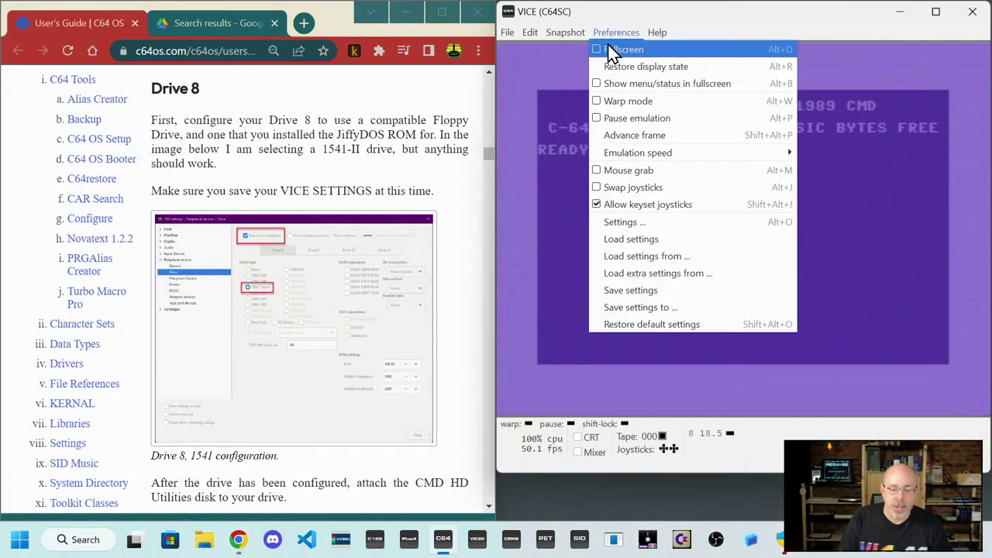
{"action": "left_click", "coordinate": [628, 222]}
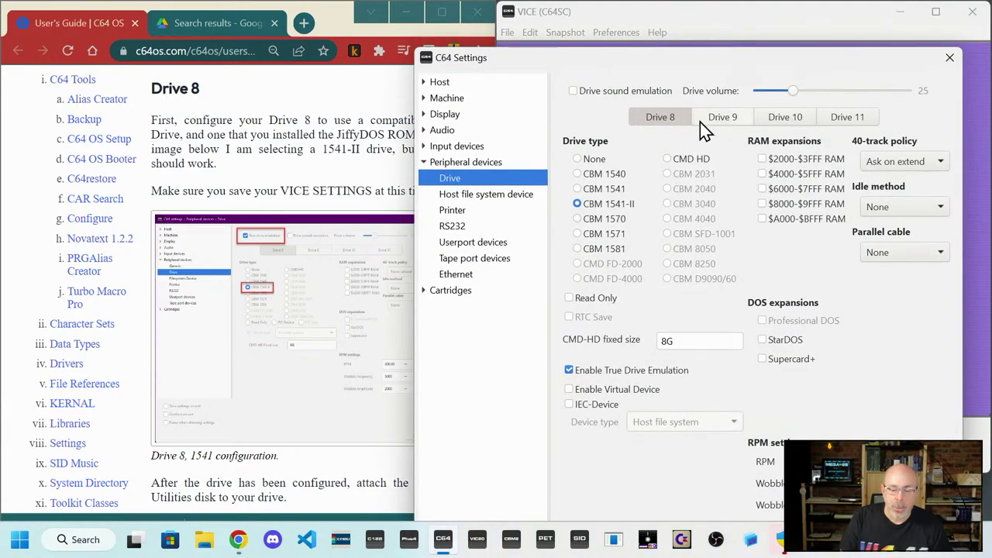
{"action": "left_click", "coordinate": [574, 92]}
{"action": "left_click_drag", "start_coordinate": [636, 63], "coordinate": [630, 27]}
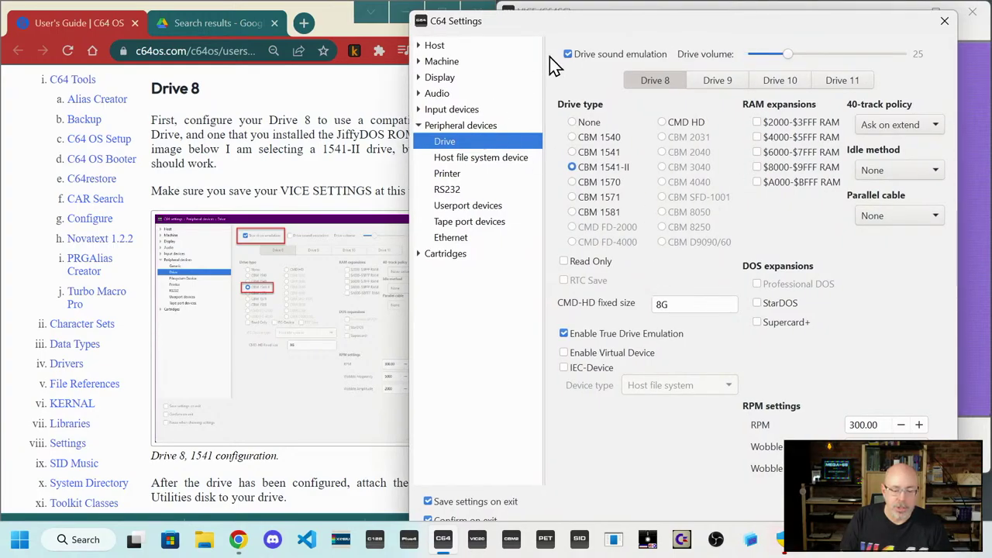
{"action": "left_click_drag", "start_coordinate": [570, 14], "coordinate": [572, 73]}
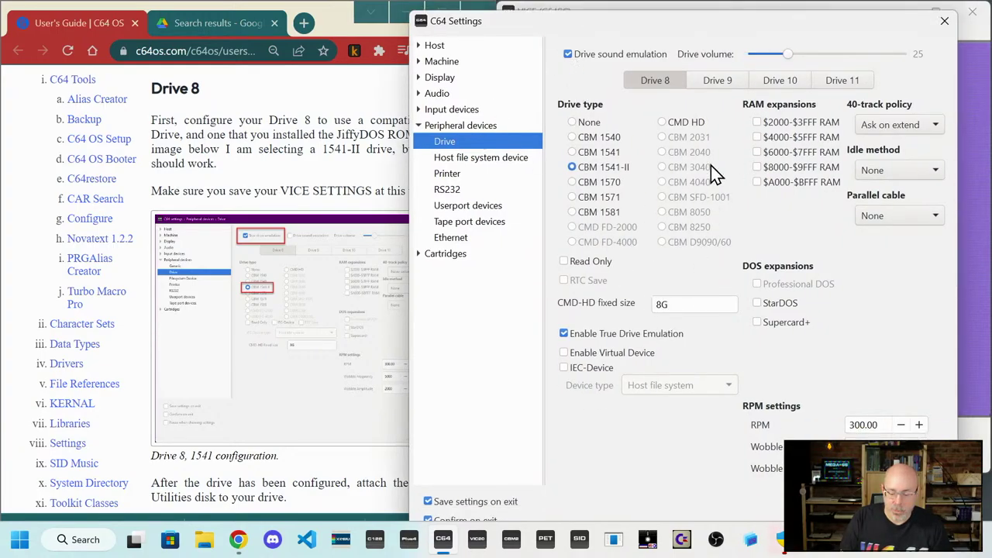
{"action": "mouse_move", "coordinate": [630, 34]}
{"action": "left_mouse_down"}
{"action": "mouse_move", "coordinate": [591, 12]}
{"action": "mouse_move", "coordinate": [534, 8]}
{"action": "mouse_move", "coordinate": [605, 17]}
{"action": "mouse_move", "coordinate": [615, 40]}
{"action": "left_mouse_up"}
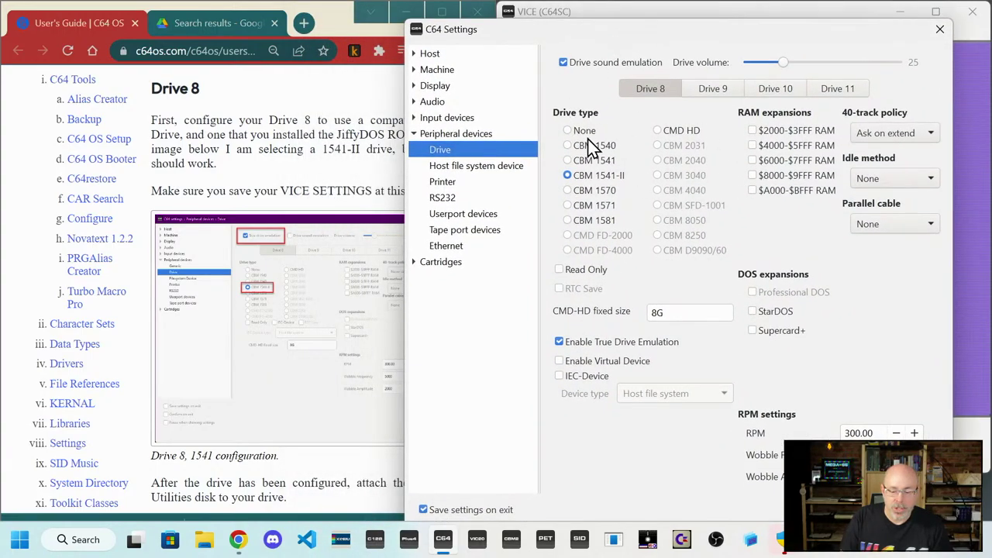
- Recheck the guide's Drive 8 image, read the instructions for attaching the CMD HD Utilities disk, and close the VICE settings
{"action": "left_click", "coordinate": [288, 415]}
{"action": "left_click", "coordinate": [287, 415]}
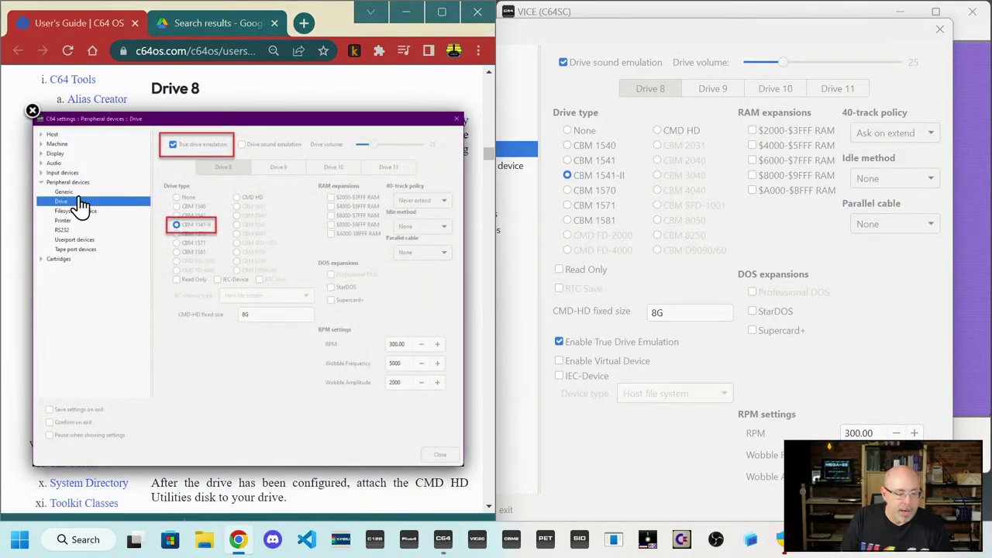
{"action": "left_click", "coordinate": [32, 114]}
{"action": "scroll", "coordinate": [297, 254], "scroll_direction": "up", "scroll_amount": 4}
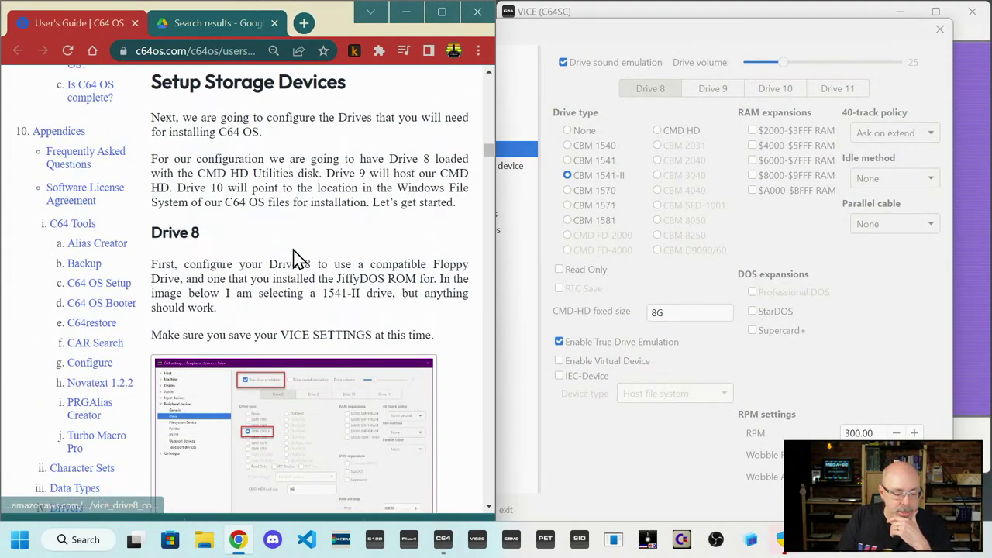
{"action": "scroll", "coordinate": [291, 246], "scroll_direction": "down", "scroll_amount": 3}
{"action": "scroll", "coordinate": [291, 246], "scroll_direction": "down", "scroll_amount": 3}
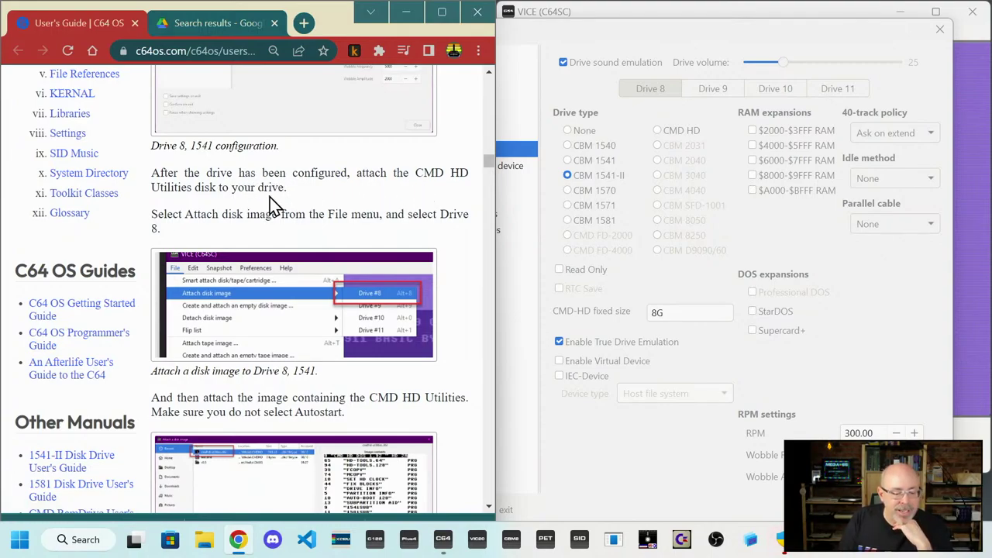
{"action": "scroll", "coordinate": [269, 215], "scroll_direction": "down", "scroll_amount": 1}
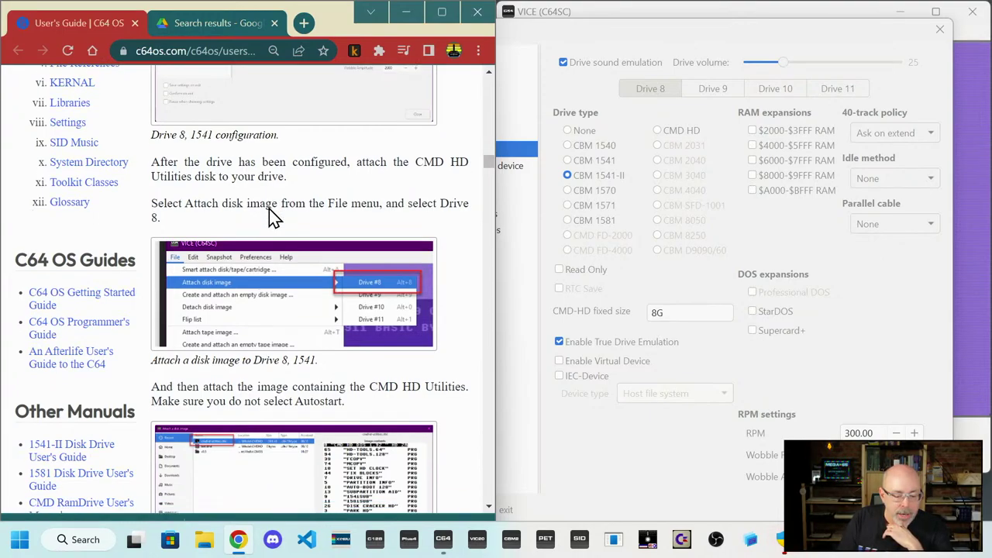
{"action": "scroll", "coordinate": [267, 205], "scroll_direction": "up", "scroll_amount": 1}
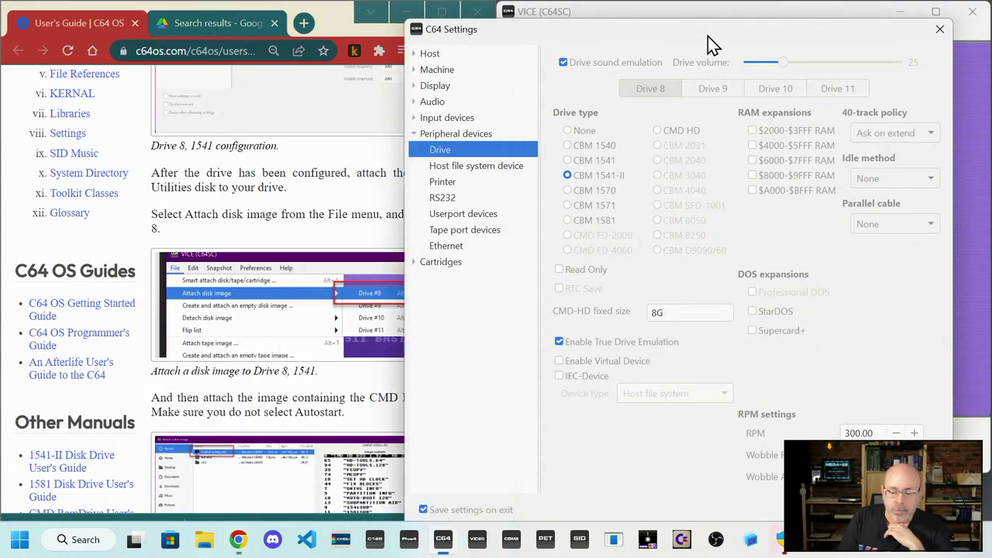
{"action": "left_click", "coordinate": [940, 28]}
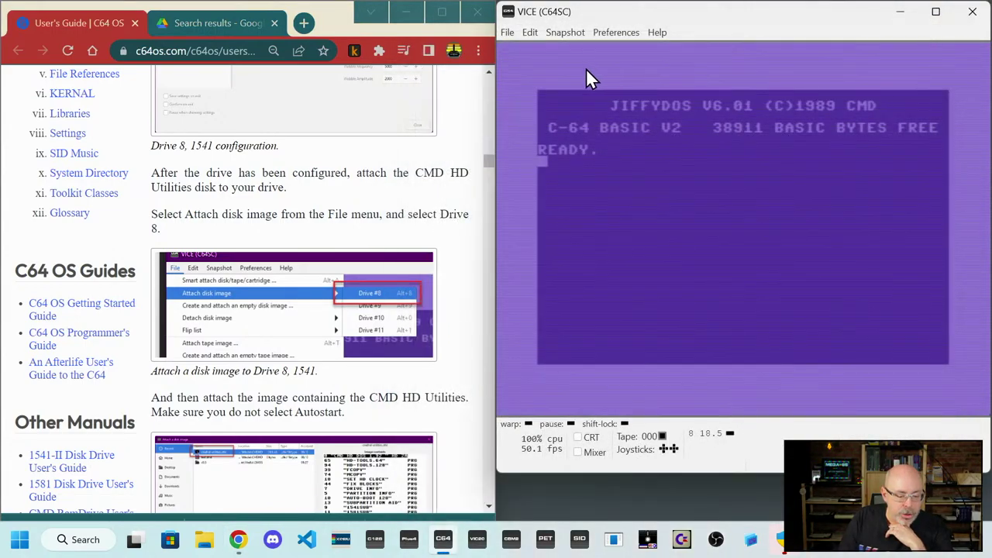
- Attach hd-utilities.d64 from the support folder of C64 OS ver 1 to Drive 8 without autostarting it
{"action": "left_click", "coordinate": [509, 35]}
{"action": "mouse_move", "coordinate": [535, 74]}
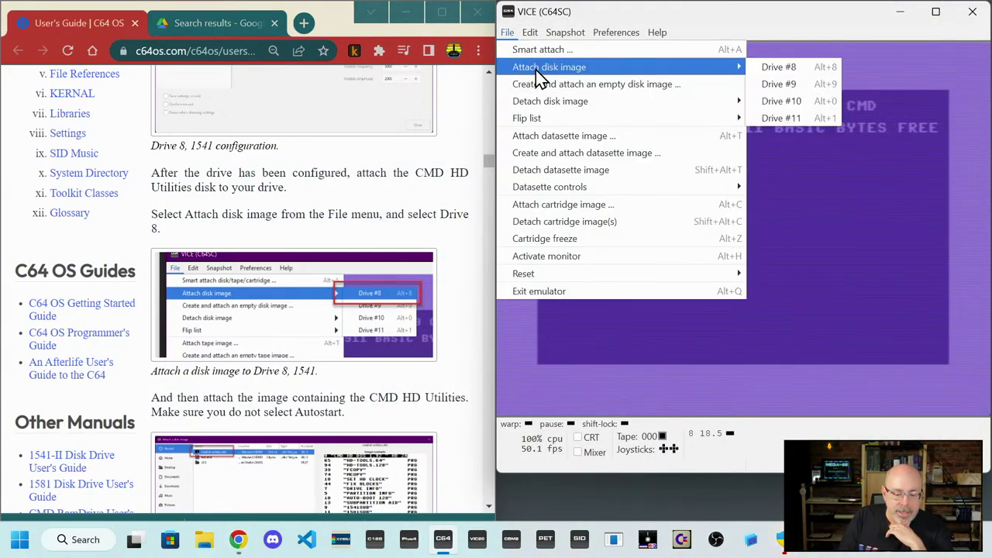
{"action": "left_click", "coordinate": [751, 62]}
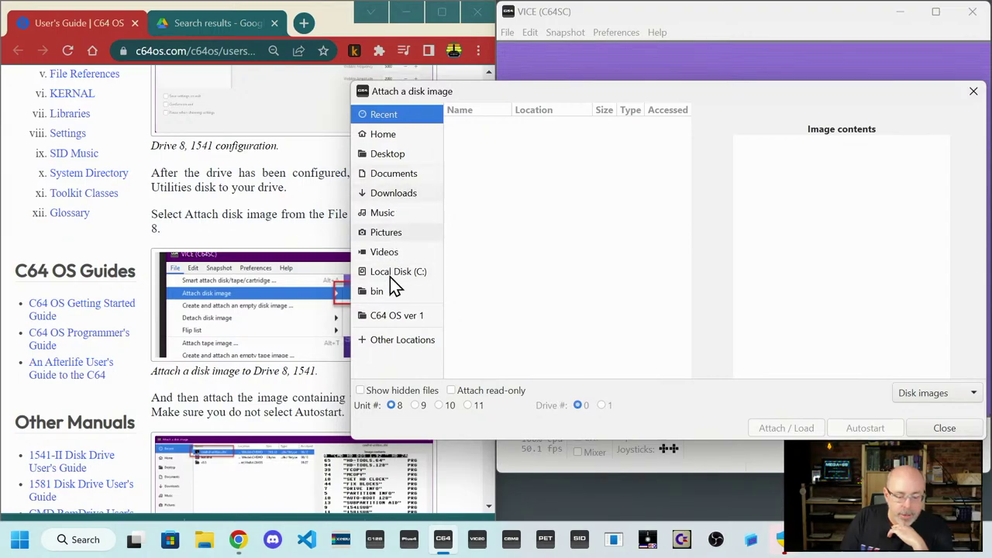
{"action": "left_click", "coordinate": [395, 316]}
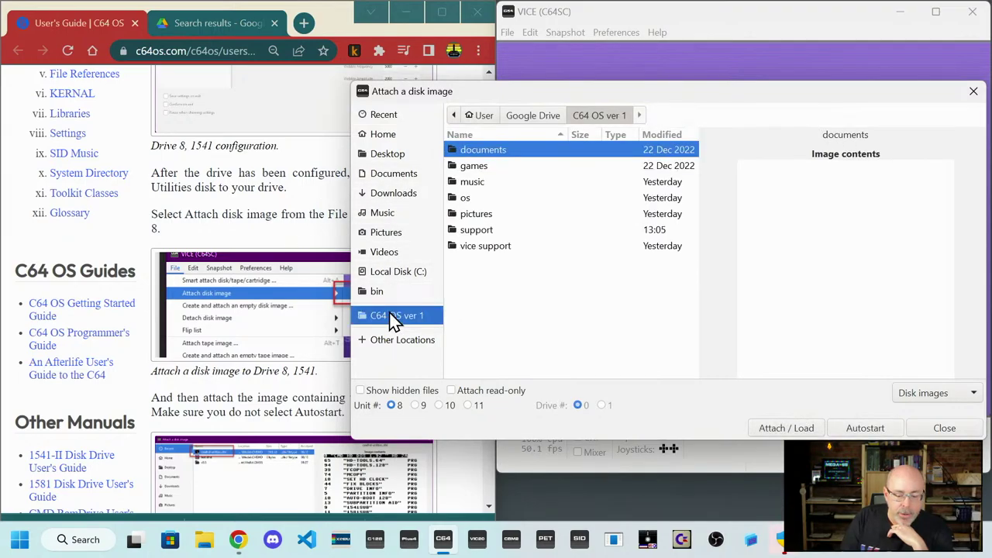
{"action": "left_click", "coordinate": [484, 231]}
{"action": "double_click", "coordinate": [467, 229]}
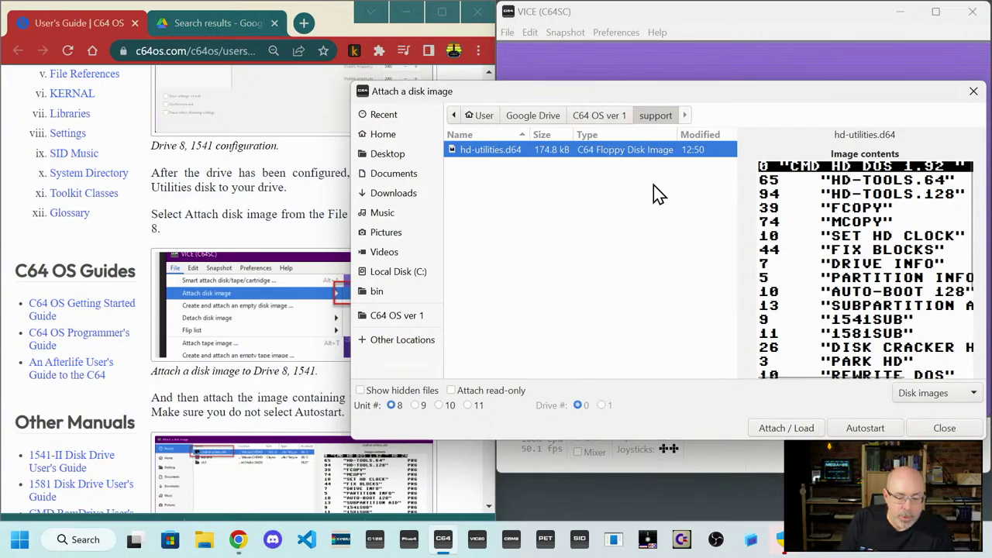
{"action": "left_click_drag", "start_coordinate": [551, 96], "coordinate": [490, 73]}
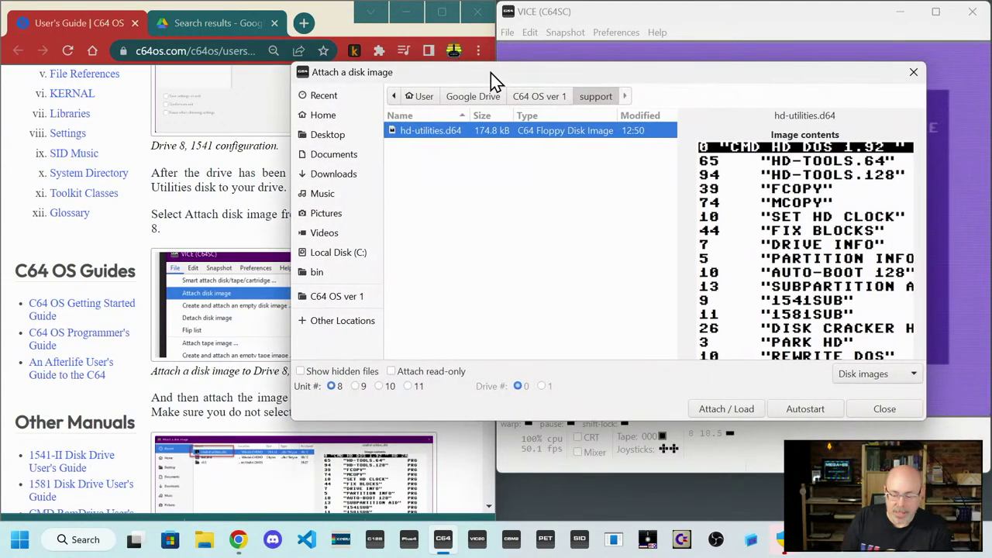
{"action": "left_click", "coordinate": [724, 409]}
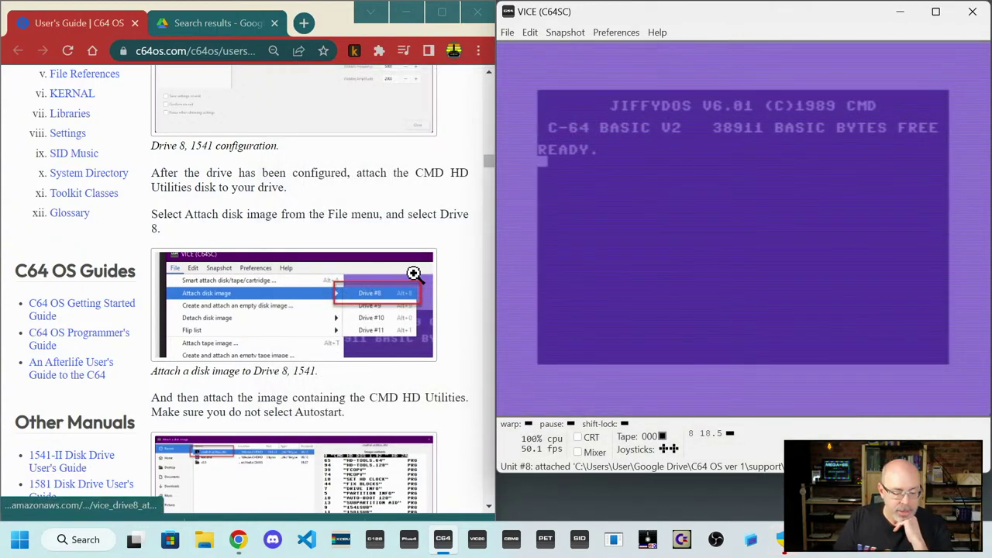
- Read the guide's instructions for verifying the CMD HD Utilities disk, and enlarge and close the example directory listing image
{"action": "scroll", "coordinate": [415, 274], "scroll_direction": "down", "scroll_amount": 3}
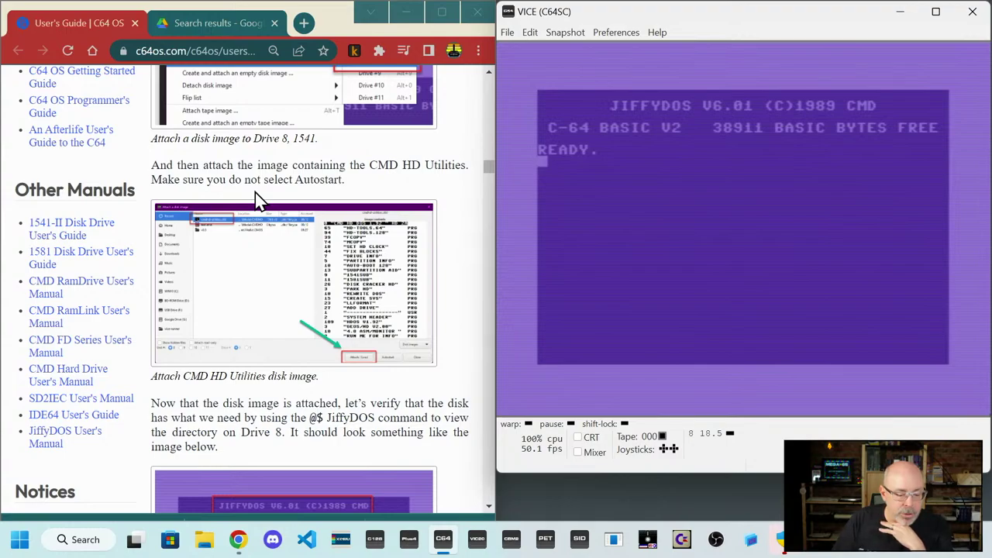
{"action": "scroll", "coordinate": [259, 200], "scroll_direction": "down", "scroll_amount": 3}
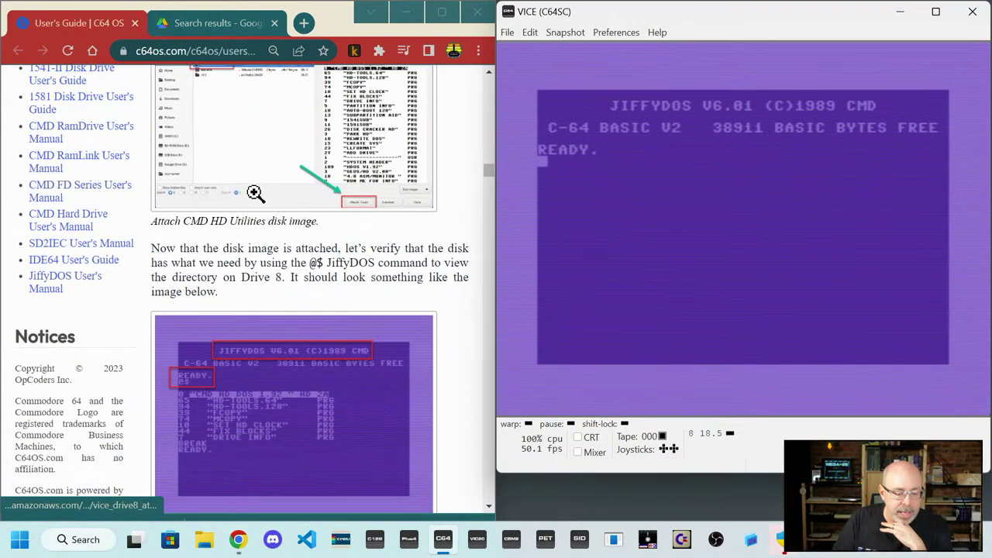
{"action": "scroll", "coordinate": [253, 192], "scroll_direction": "down", "scroll_amount": 1}
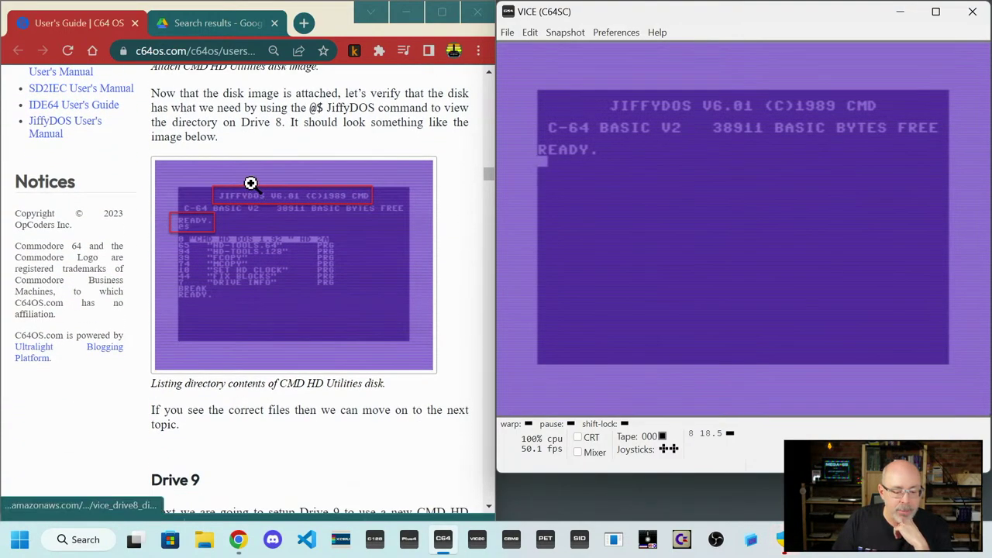
{"action": "scroll", "coordinate": [250, 184], "scroll_direction": "up", "scroll_amount": 1}
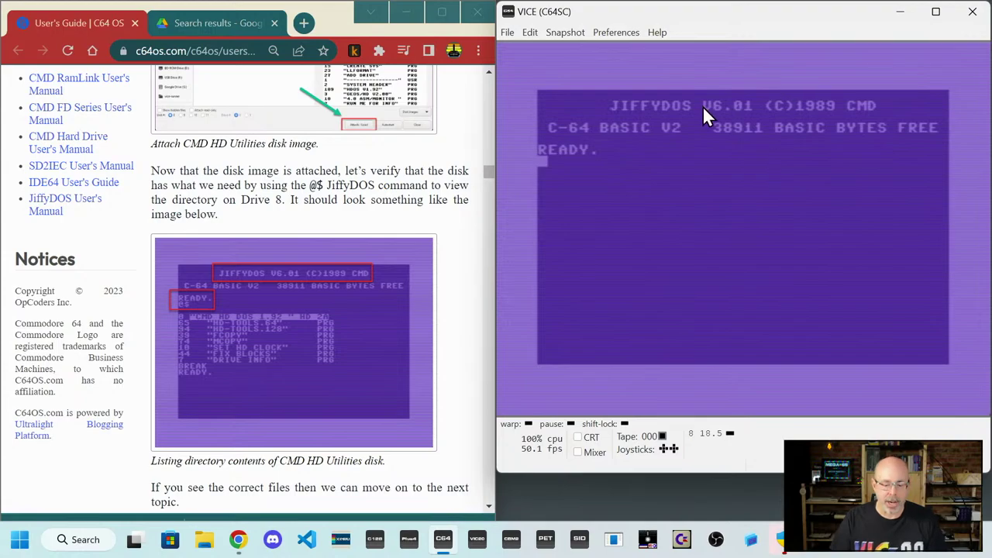
{"action": "left_click", "coordinate": [293, 296]}
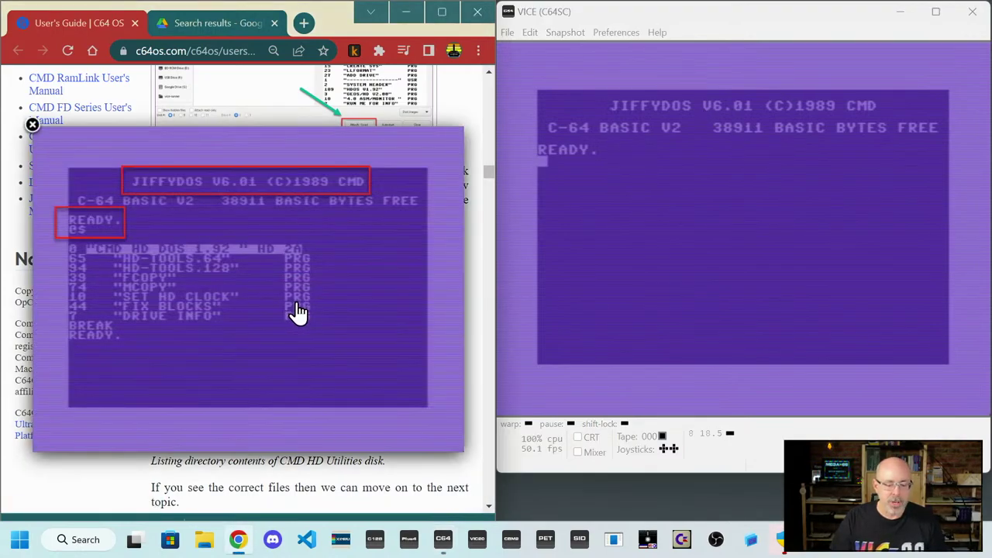
{"action": "left_click", "coordinate": [32, 126]}
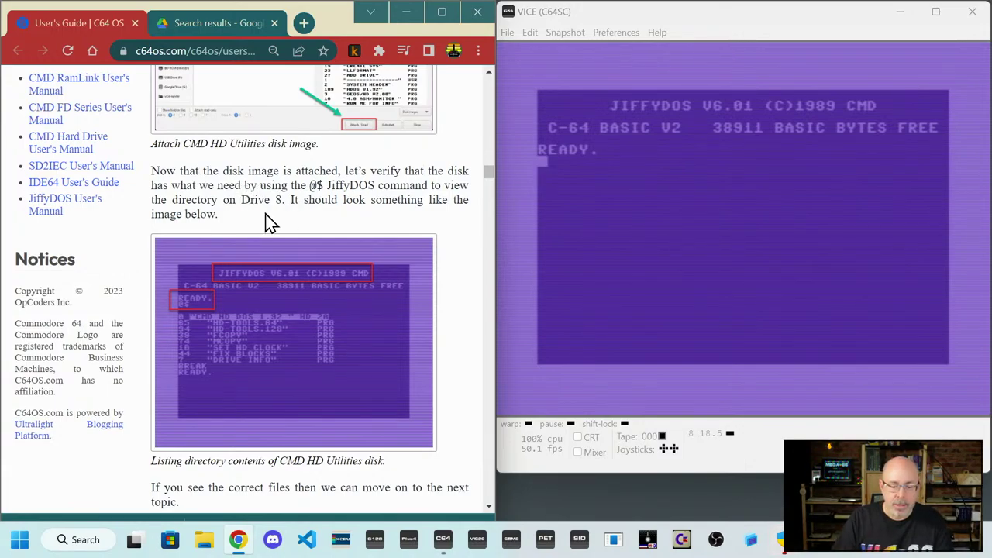
- List the Drive 8 directory in VICE with the JiffyDOS command @$ and compare it with the guide's enlarged listing image
{"action": "left_click", "coordinate": [512, 255]}
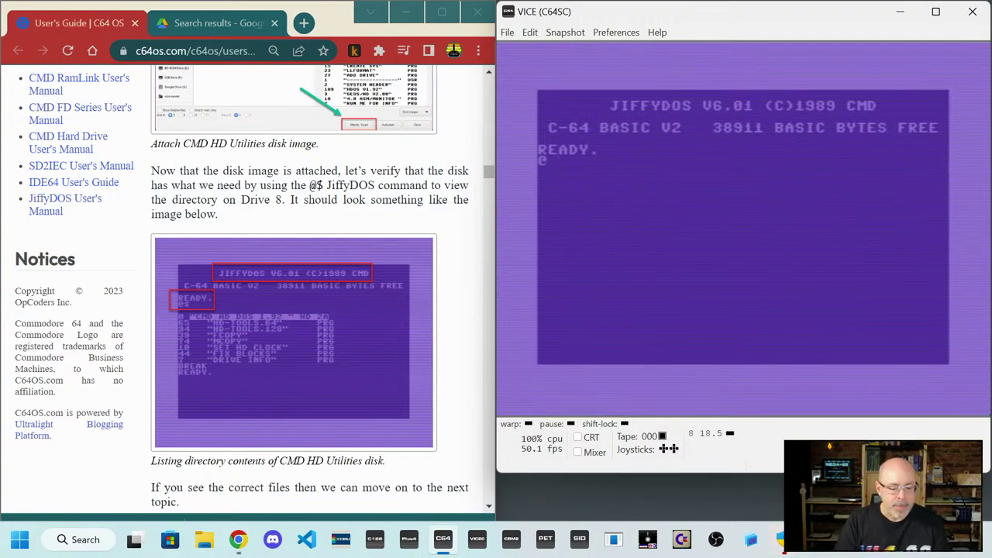
{"action": "type", "text": "$"}
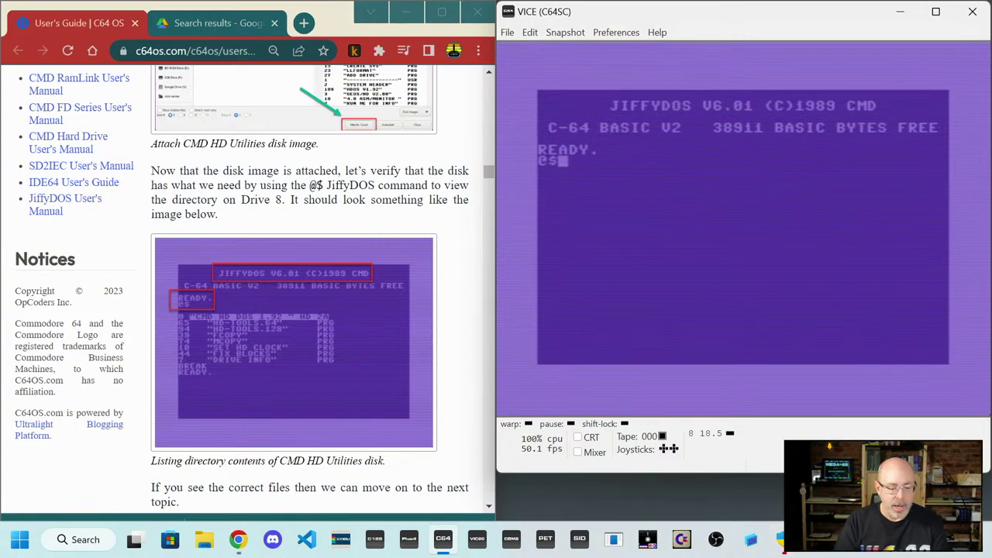
{"action": "type", "text": "JI"}
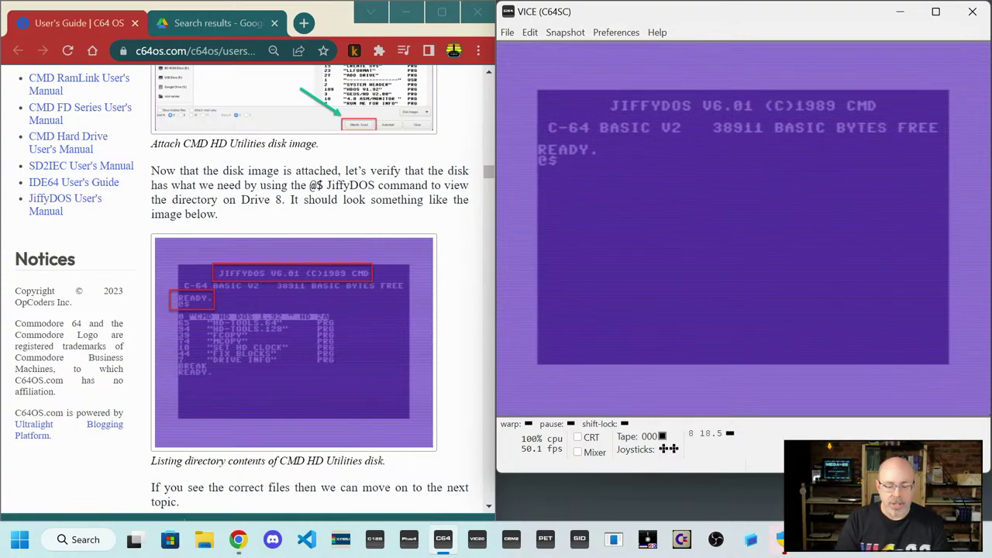
{"action": "key", "text": "Return"}
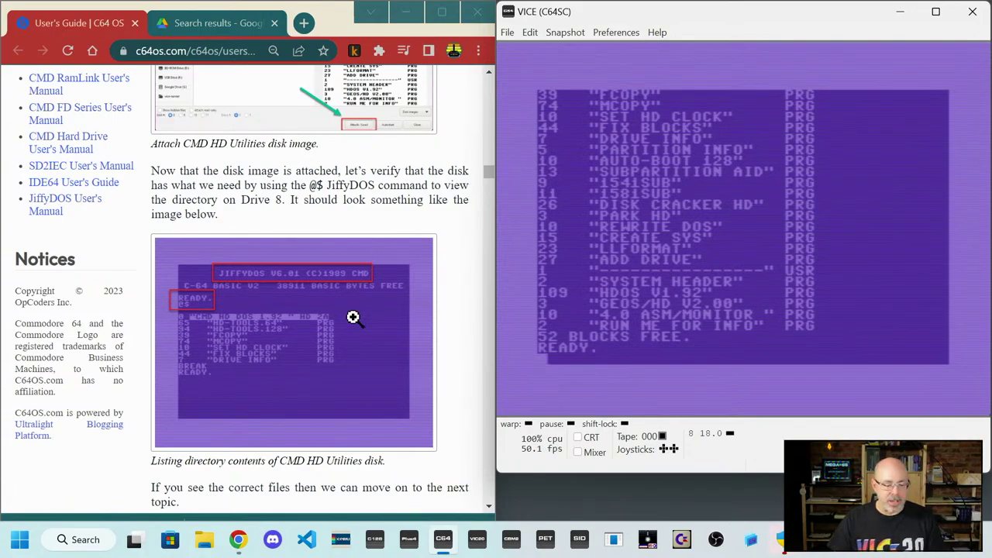
{"action": "left_click", "coordinate": [203, 370]}
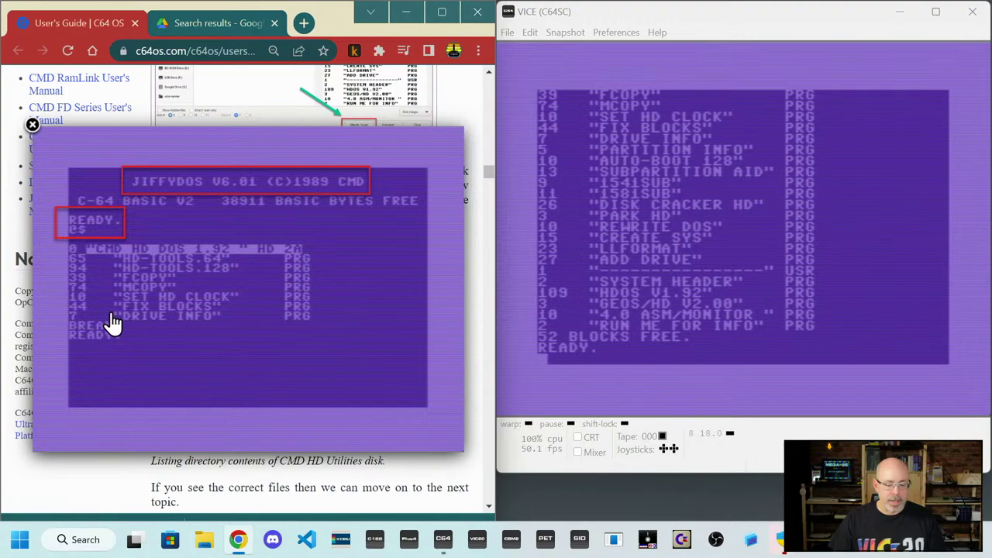
{"action": "left_click", "coordinate": [32, 125]}
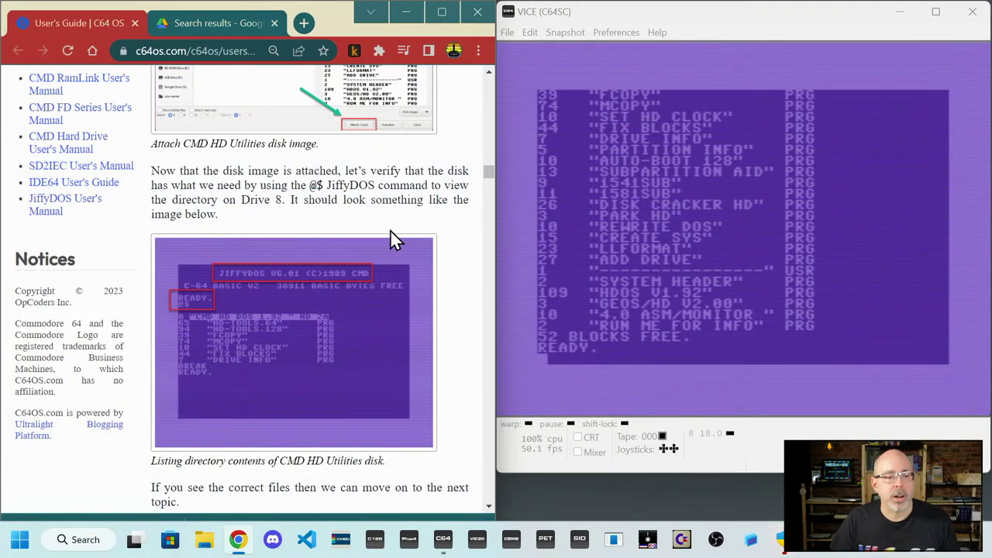
- Read the guide's Drive 9 section on creating an empty text file and renaming it as a dhd hard drive image
{"action": "scroll", "coordinate": [387, 239], "scroll_direction": "down", "scroll_amount": 2}
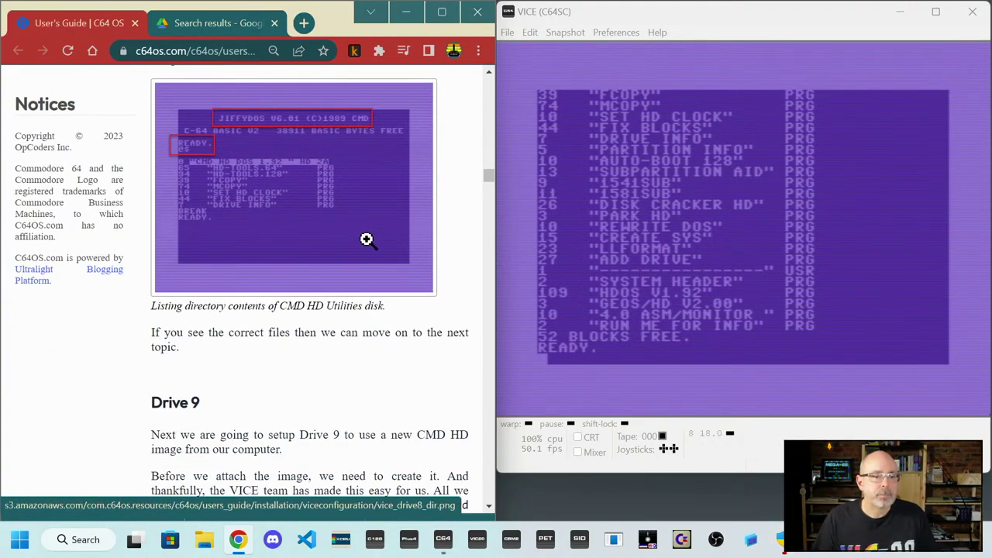
{"action": "scroll", "coordinate": [352, 242], "scroll_direction": "down", "scroll_amount": 1}
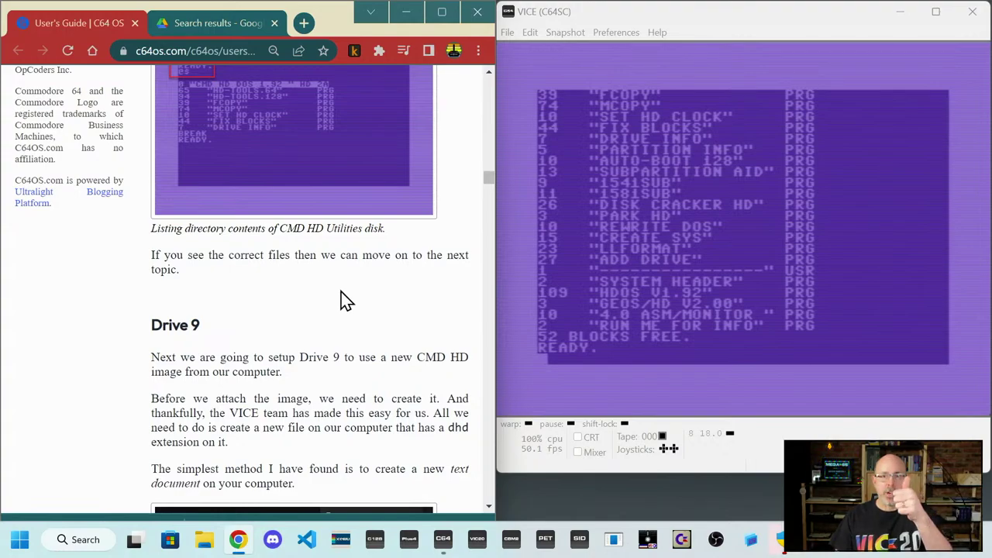
{"action": "scroll", "coordinate": [346, 302], "scroll_direction": "down", "scroll_amount": 1}
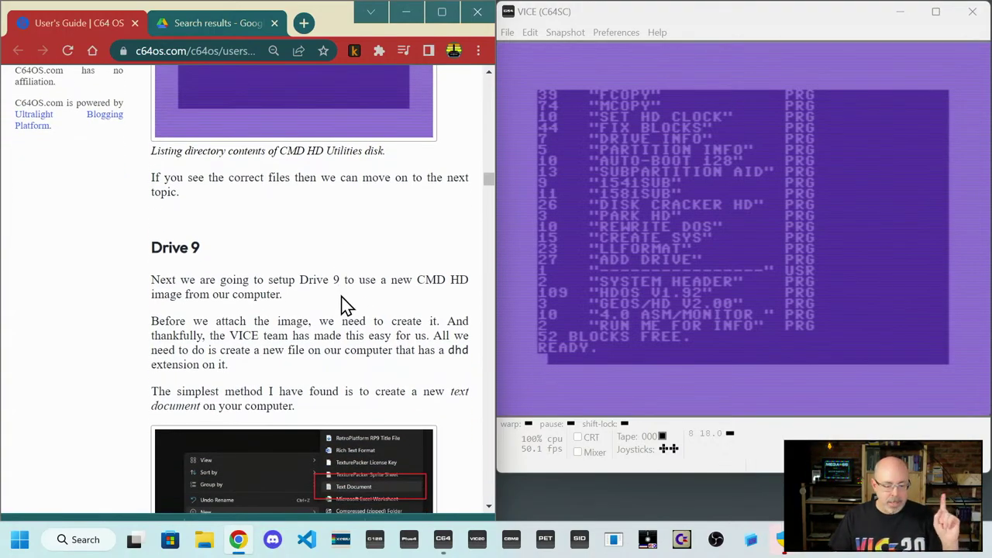
{"action": "scroll", "coordinate": [344, 299], "scroll_direction": "down", "scroll_amount": 1}
{"action": "scroll", "coordinate": [343, 293], "scroll_direction": "down", "scroll_amount": 1}
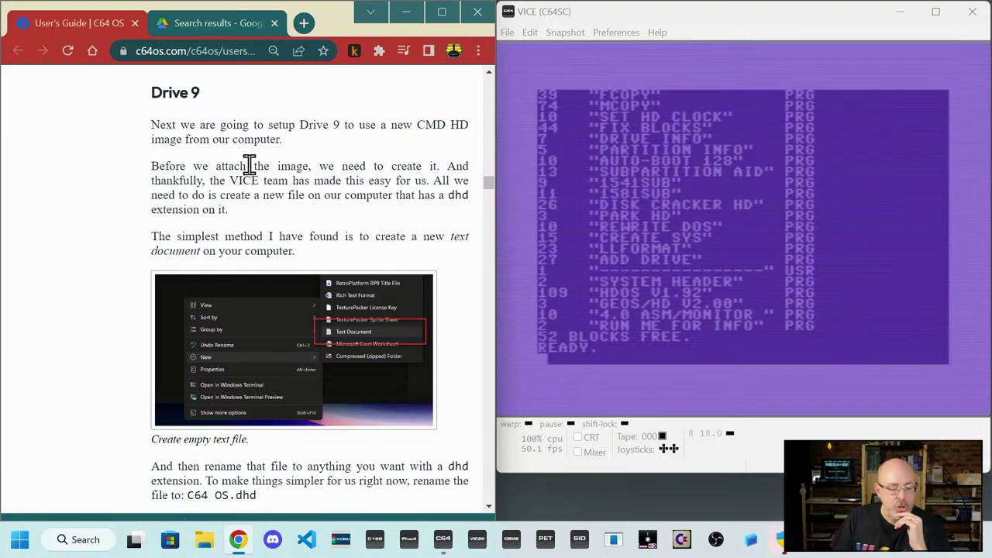
{"action": "scroll", "coordinate": [248, 161], "scroll_direction": "down", "scroll_amount": 2}
{"action": "scroll", "coordinate": [247, 163], "scroll_direction": "up", "scroll_amount": 1}
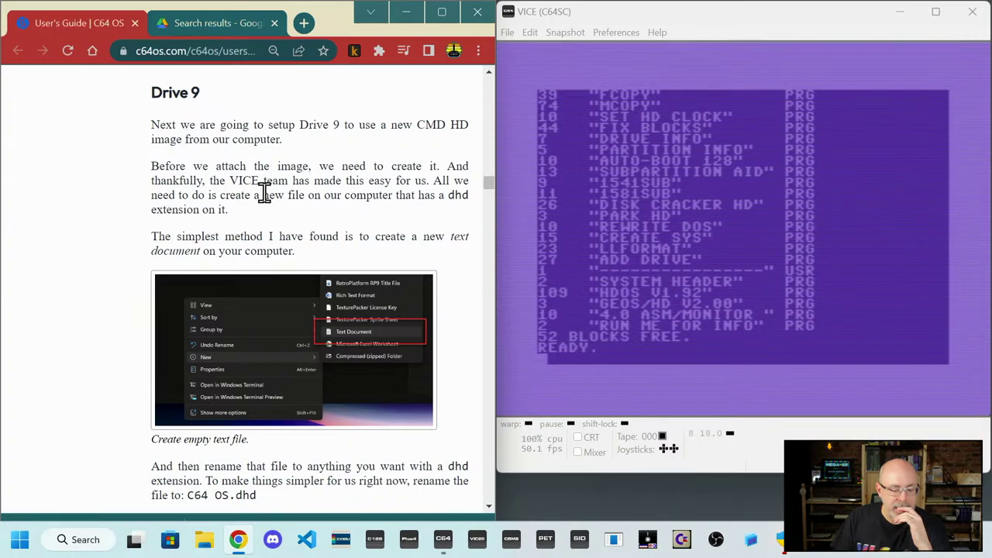
{"action": "scroll", "coordinate": [263, 193], "scroll_direction": "down", "scroll_amount": 1}
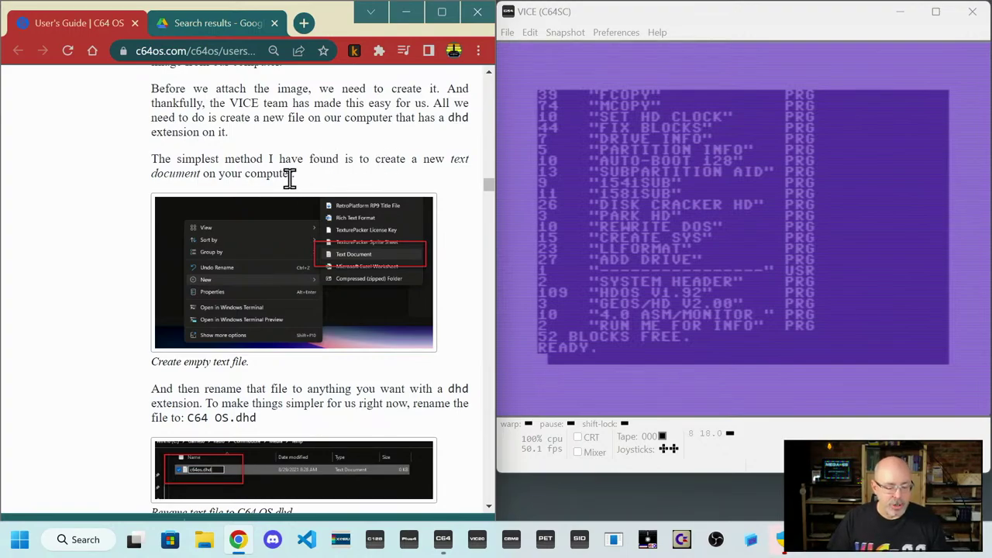
{"action": "scroll", "coordinate": [287, 178], "scroll_direction": "down", "scroll_amount": 3}
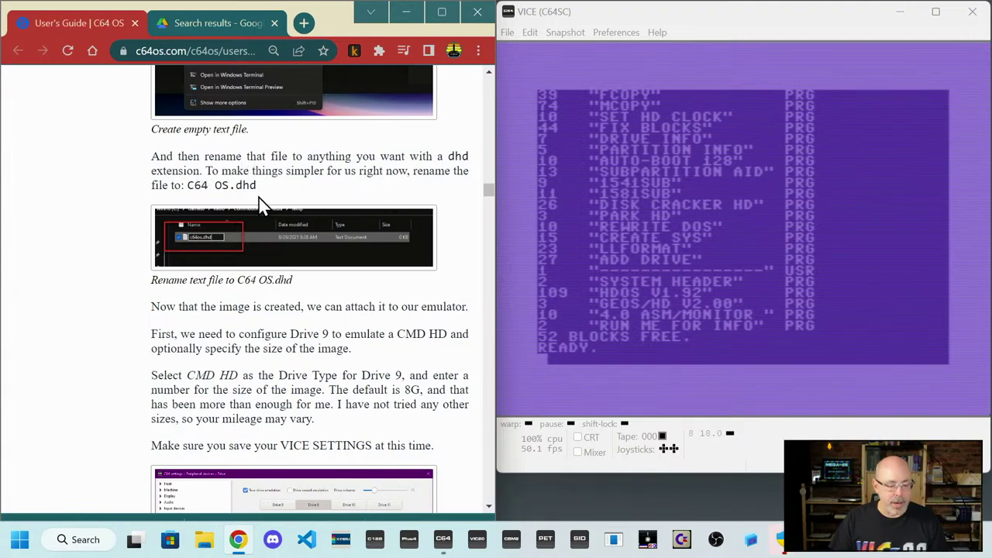
- Create a new text document on the Windows desktop
{"action": "right_click", "coordinate": [568, 490]}
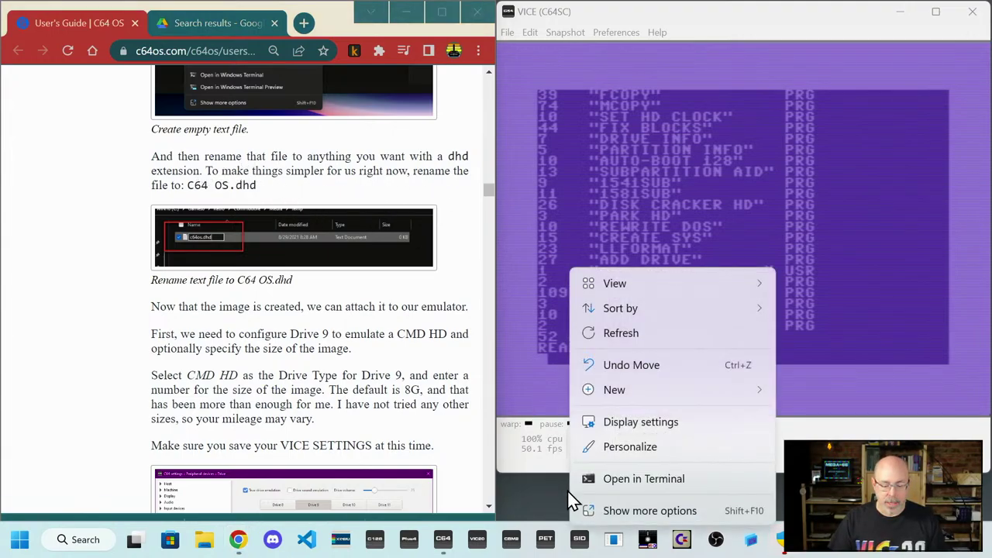
{"action": "mouse_move", "coordinate": [697, 391]}
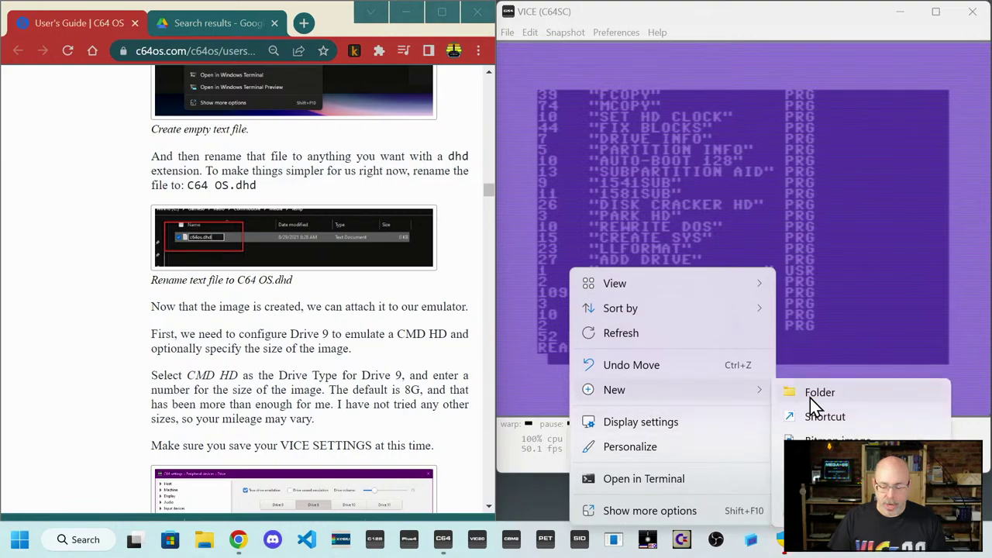
{"action": "left_click", "coordinate": [837, 515]}
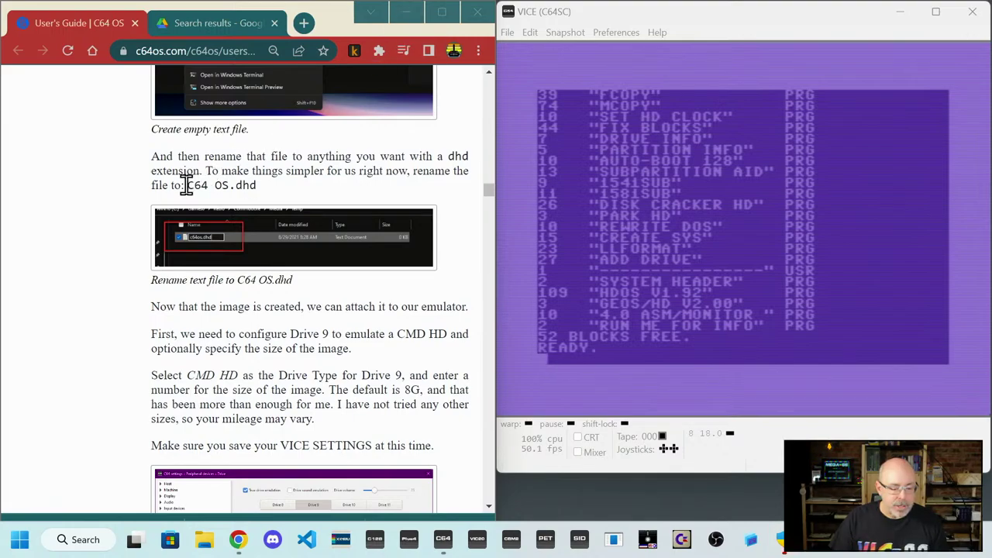
- Copy the file name C64 OS.dhd from the guide and rename the new text document on the desktop with it
{"action": "left_click_drag", "start_coordinate": [187, 185], "coordinate": [258, 182]}
{"action": "right_click", "coordinate": [241, 187]}
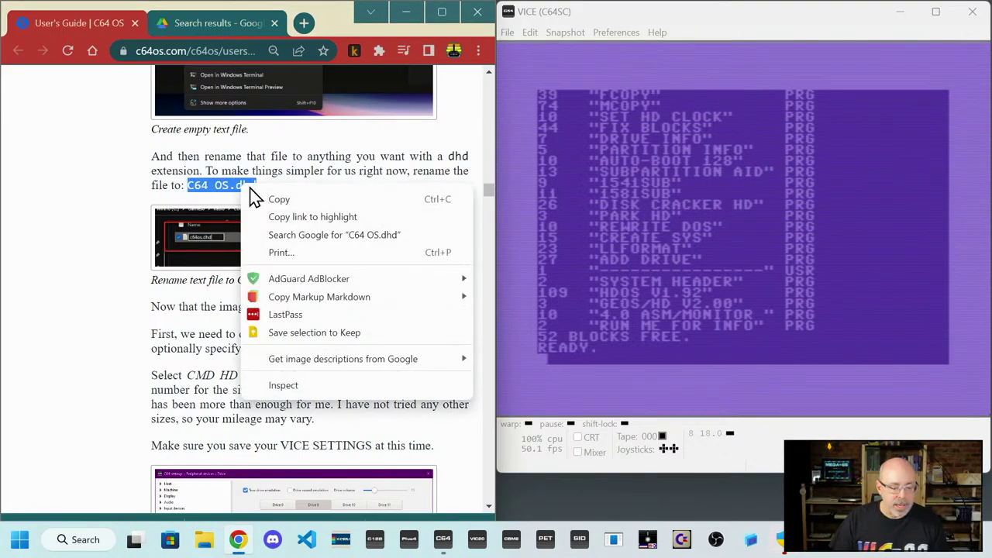
{"action": "left_click", "coordinate": [264, 201]}
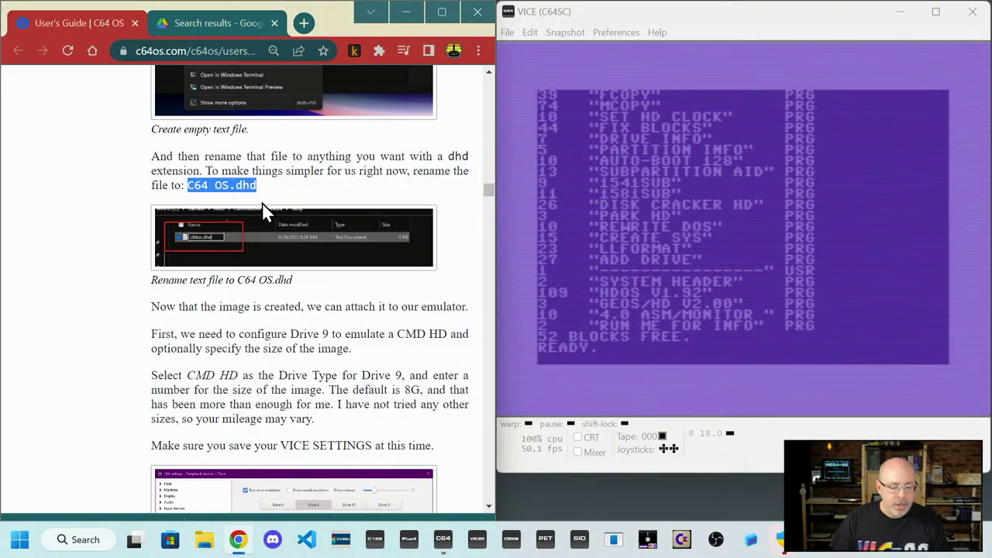
{"action": "left_click", "coordinate": [407, 12]}
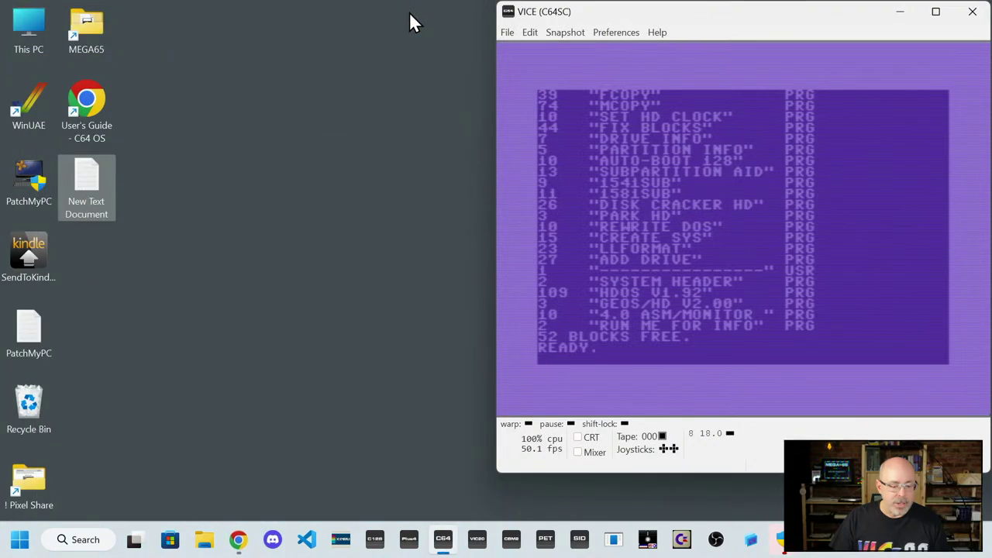
{"action": "left_click", "coordinate": [87, 218]}
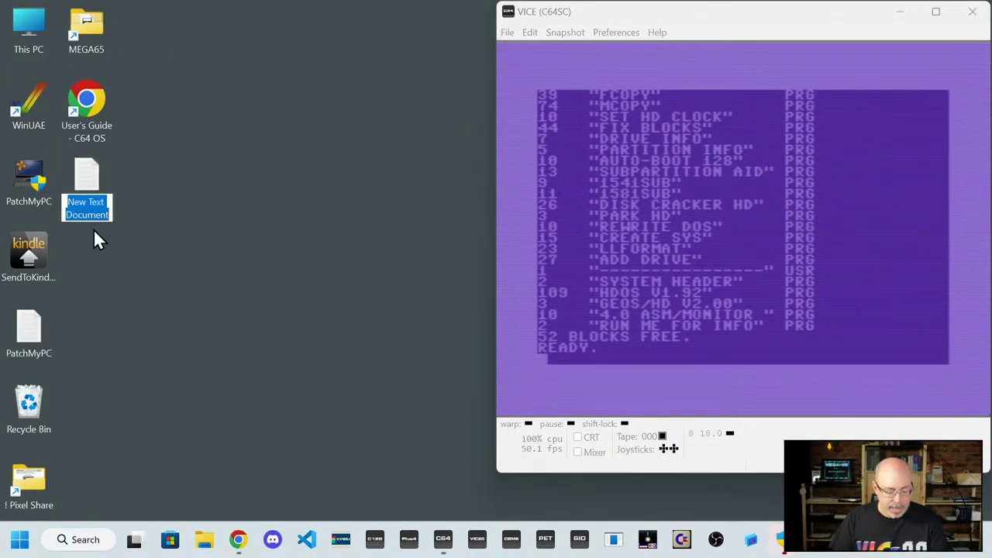
{"action": "key", "text": "ctrl+v"}
{"action": "key", "text": "Return"}
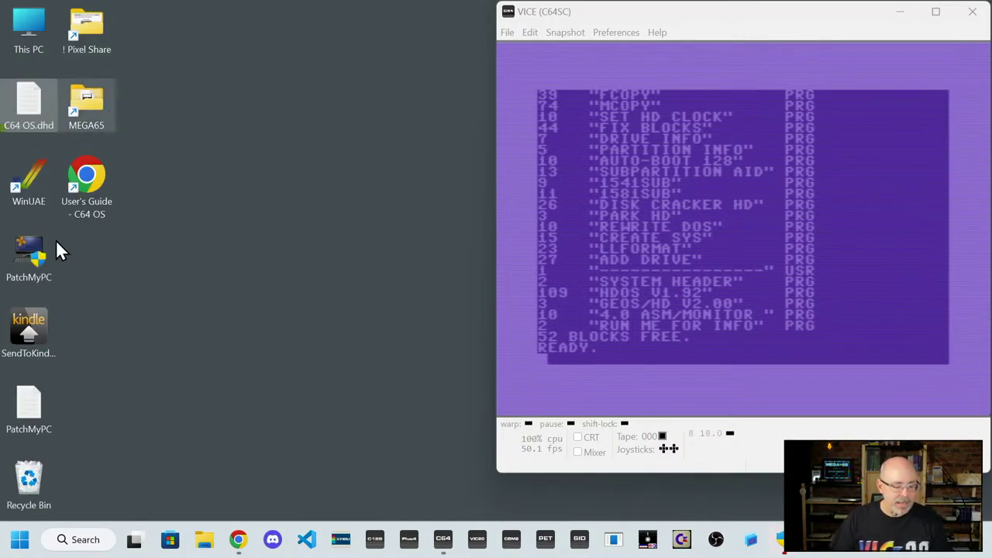
- Move C64 OS.dhd from the desktop into the support folder of C64 OS ver 1, and bring VICE and the User's Guide back into view
{"action": "double_click", "coordinate": [39, 31]}
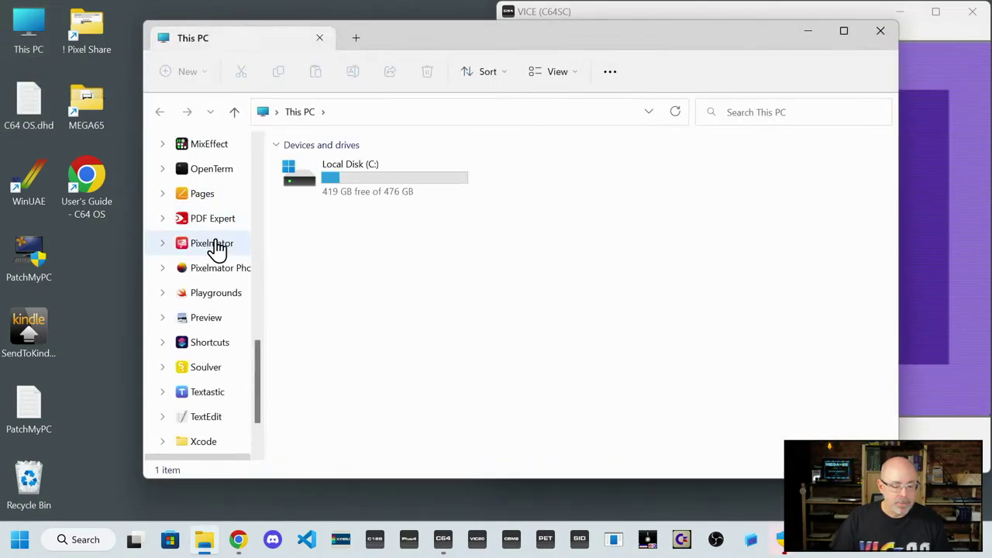
{"action": "scroll", "coordinate": [211, 220], "scroll_direction": "up", "scroll_amount": 5}
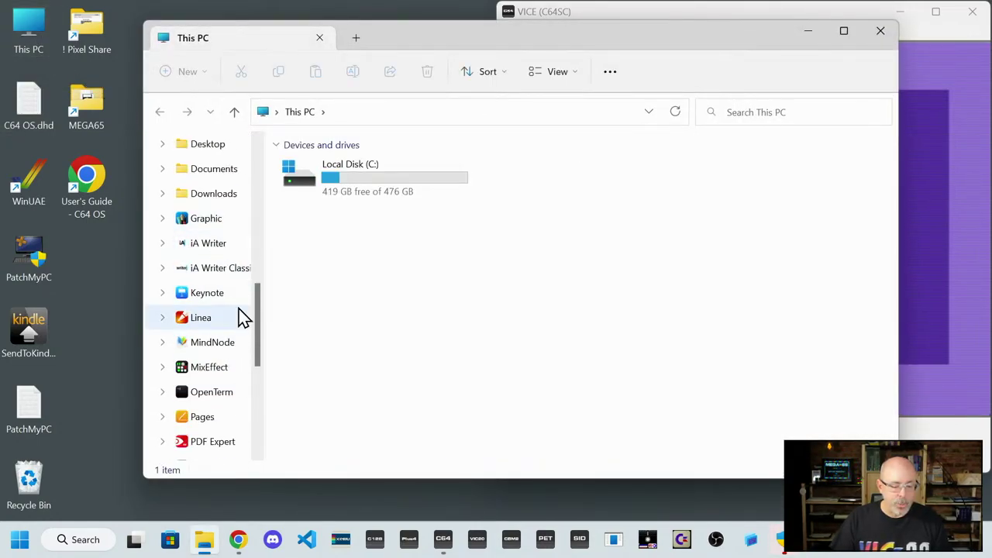
{"action": "left_click_drag", "start_coordinate": [255, 316], "coordinate": [266, 151]}
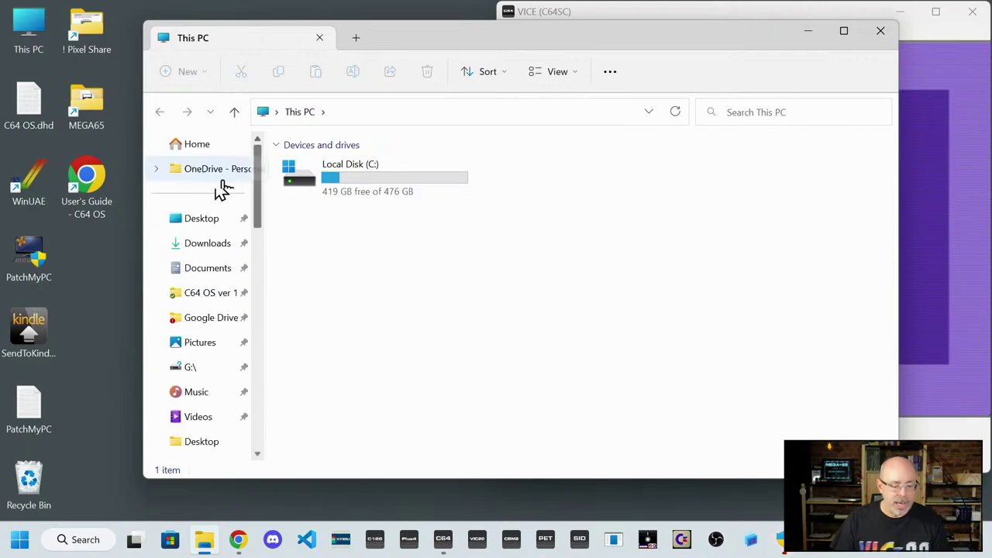
{"action": "left_click", "coordinate": [203, 294]}
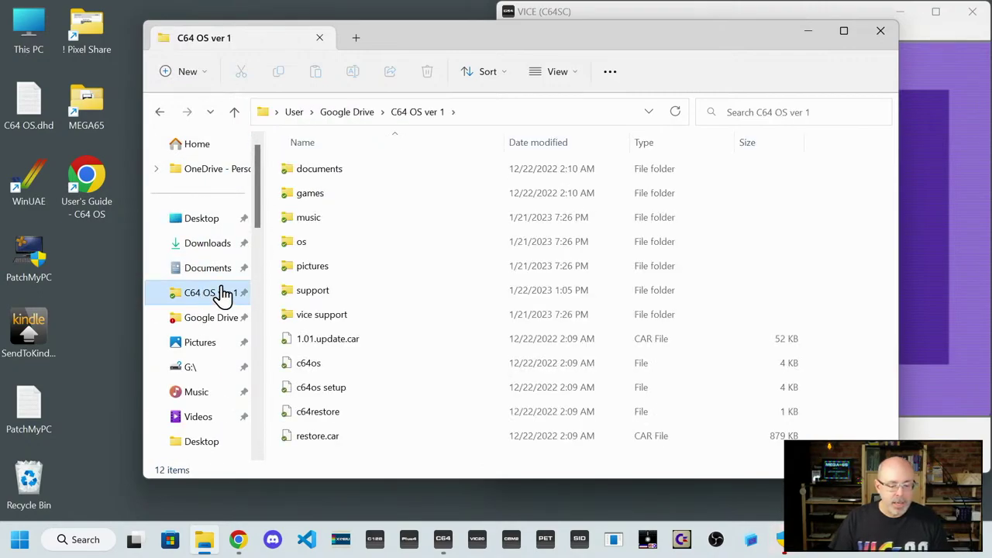
{"action": "double_click", "coordinate": [312, 295]}
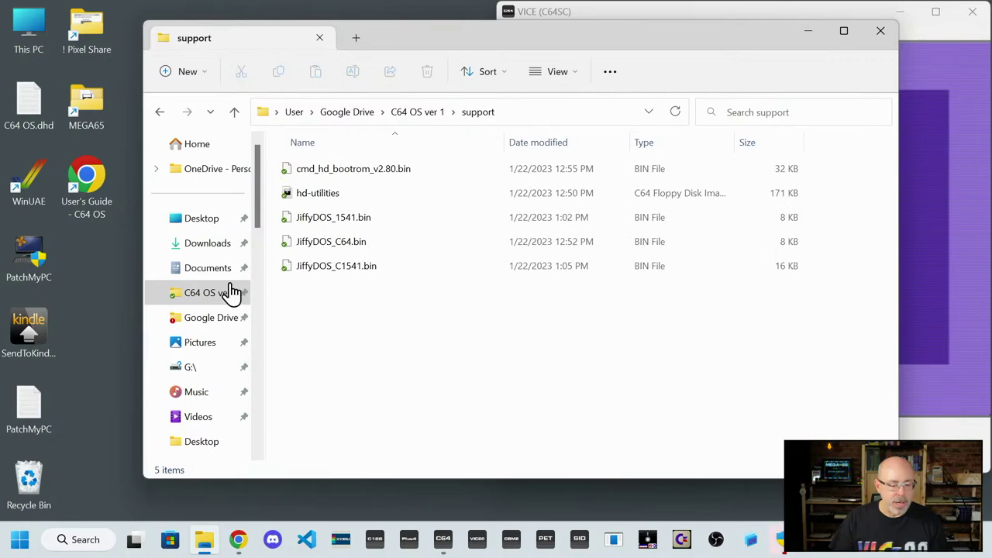
{"action": "left_click_drag", "start_coordinate": [28, 107], "coordinate": [320, 341]}
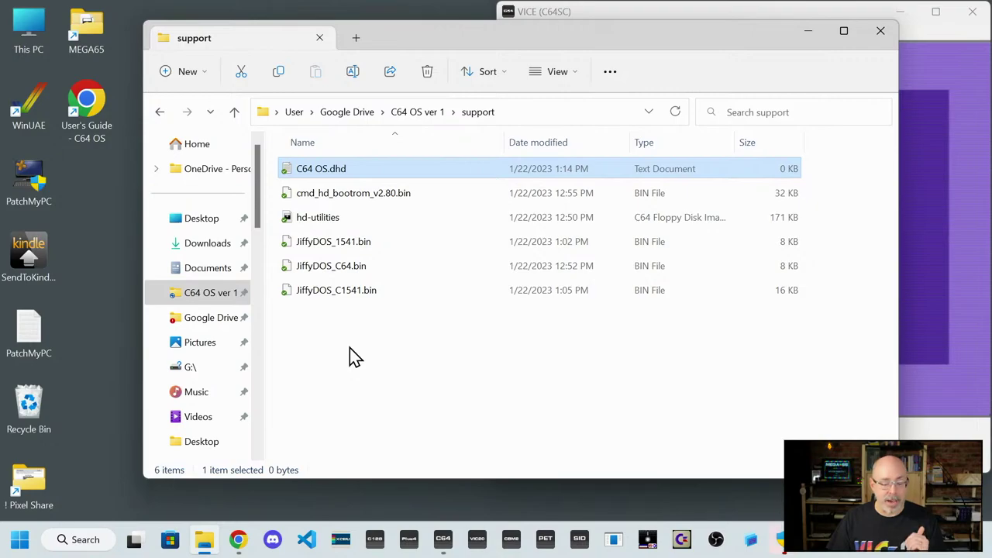
{"action": "left_click", "coordinate": [874, 12]}
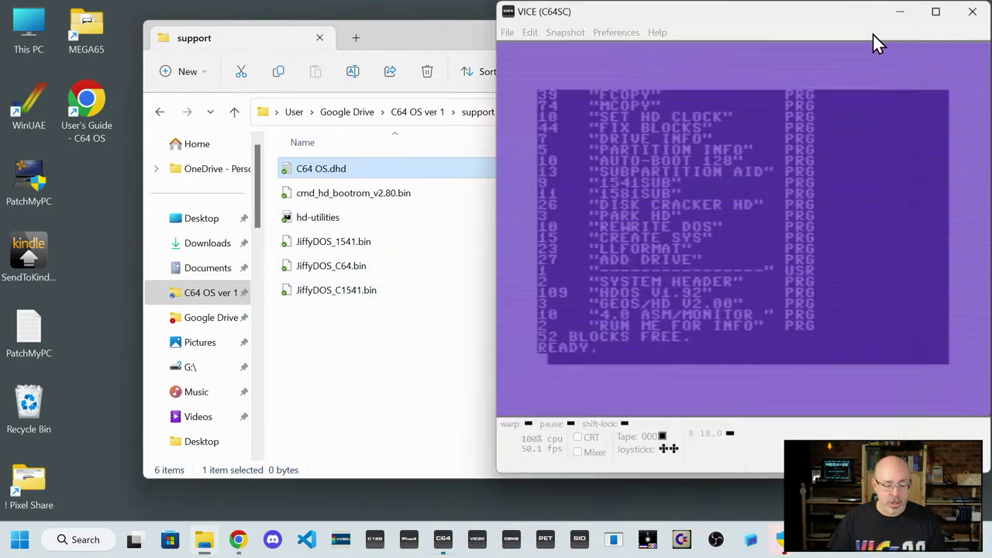
{"action": "left_click", "coordinate": [238, 540]}
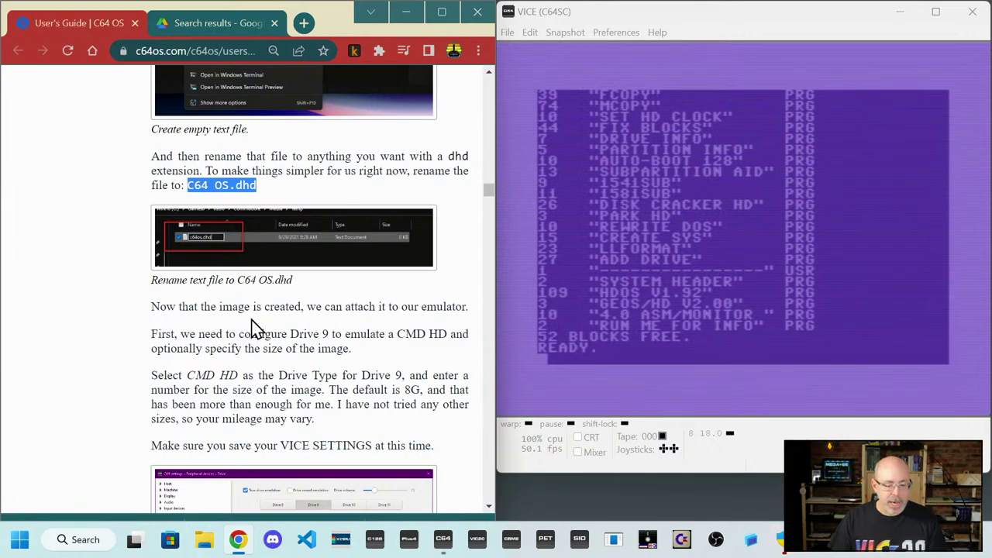
- Read the guide's instructions for configuring Drive 9 as a CMD HD and open VICE's drive settings beside them
{"action": "scroll", "coordinate": [261, 325], "scroll_direction": "up", "scroll_amount": 1}
{"action": "scroll", "coordinate": [262, 325], "scroll_direction": "down", "scroll_amount": 2}
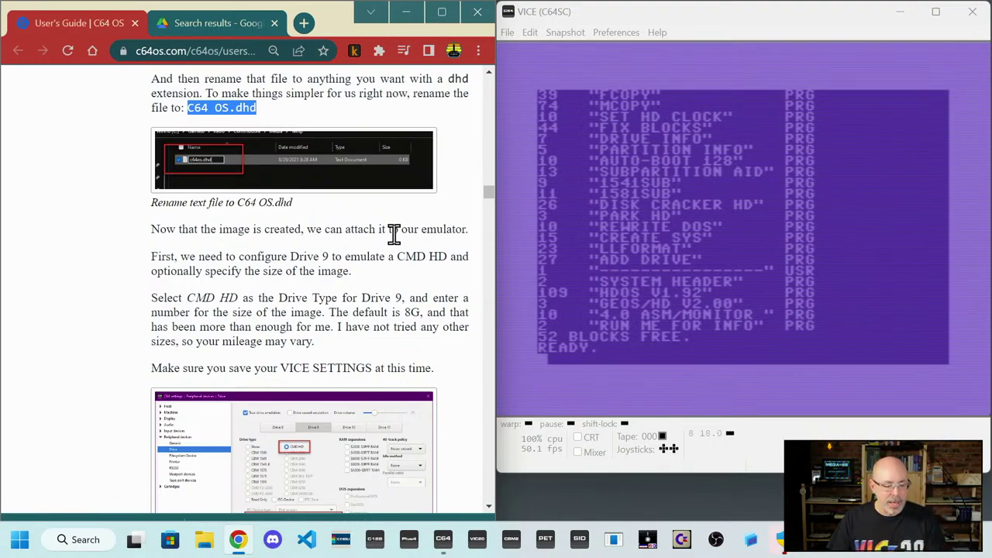
{"action": "scroll", "coordinate": [390, 233], "scroll_direction": "down", "scroll_amount": 1}
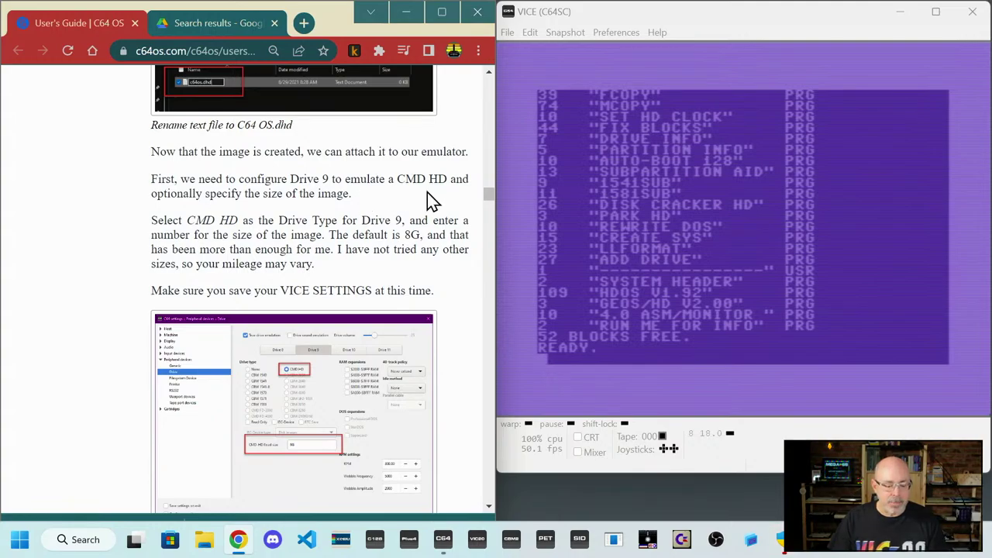
{"action": "scroll", "coordinate": [426, 195], "scroll_direction": "down", "scroll_amount": 1}
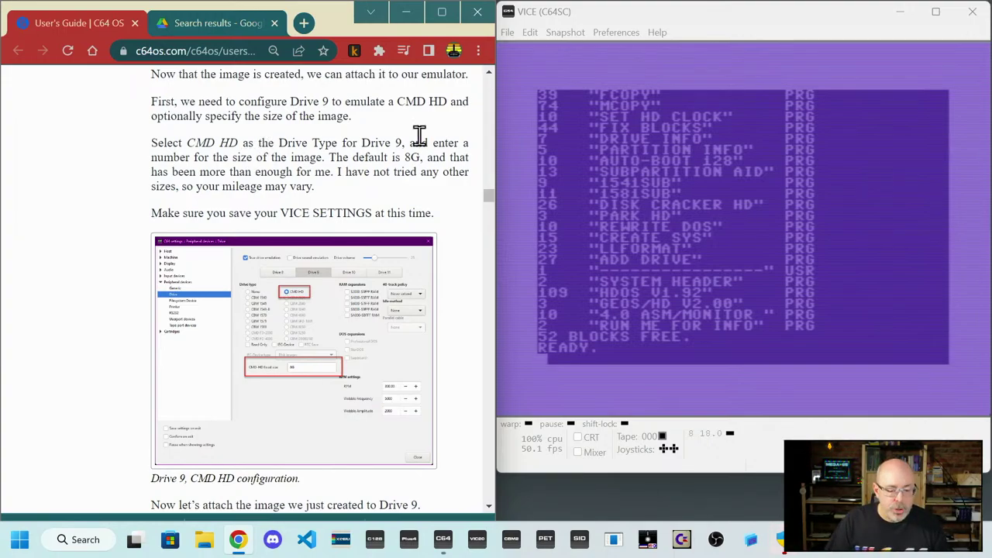
{"action": "left_click", "coordinate": [611, 33]}
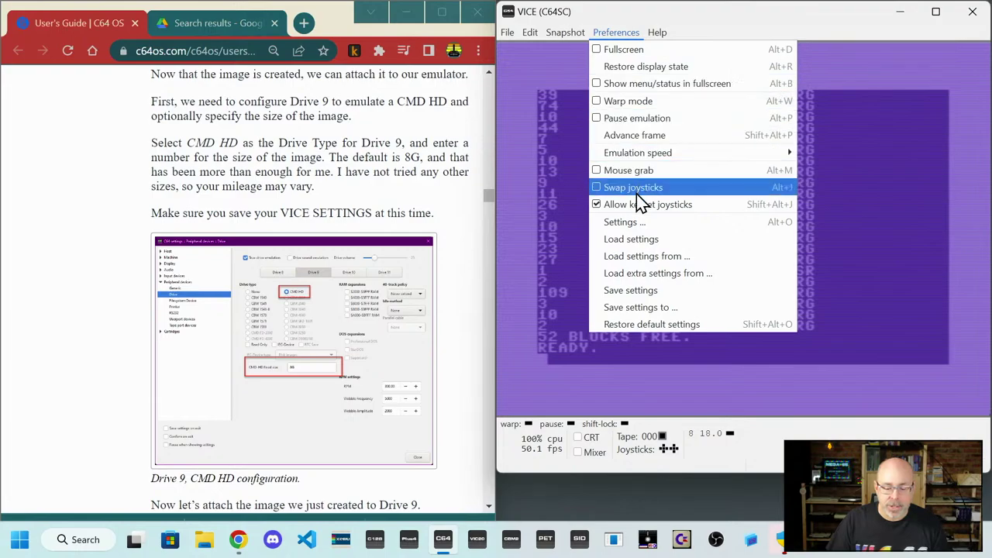
{"action": "left_click", "coordinate": [636, 224]}
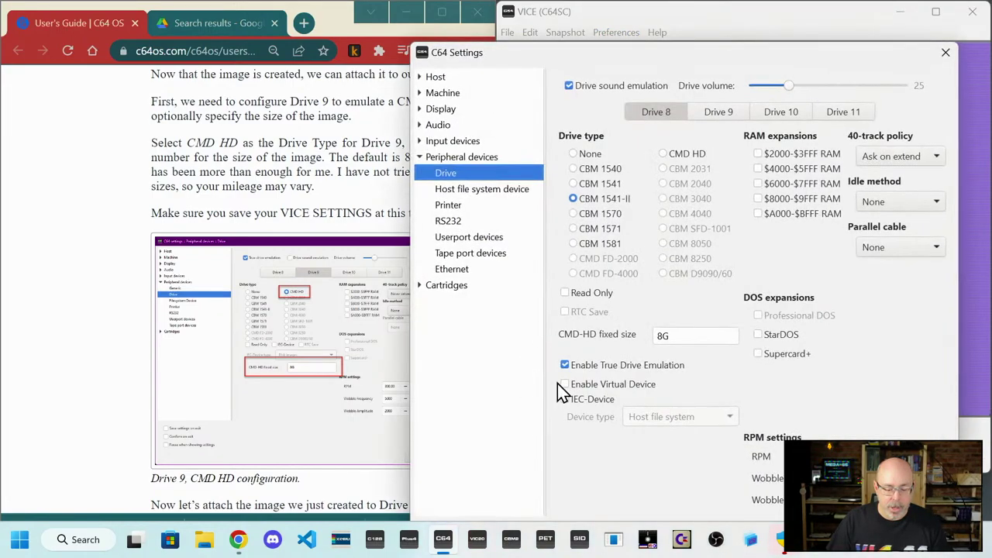
{"action": "left_click_drag", "start_coordinate": [602, 55], "coordinate": [611, 10]}
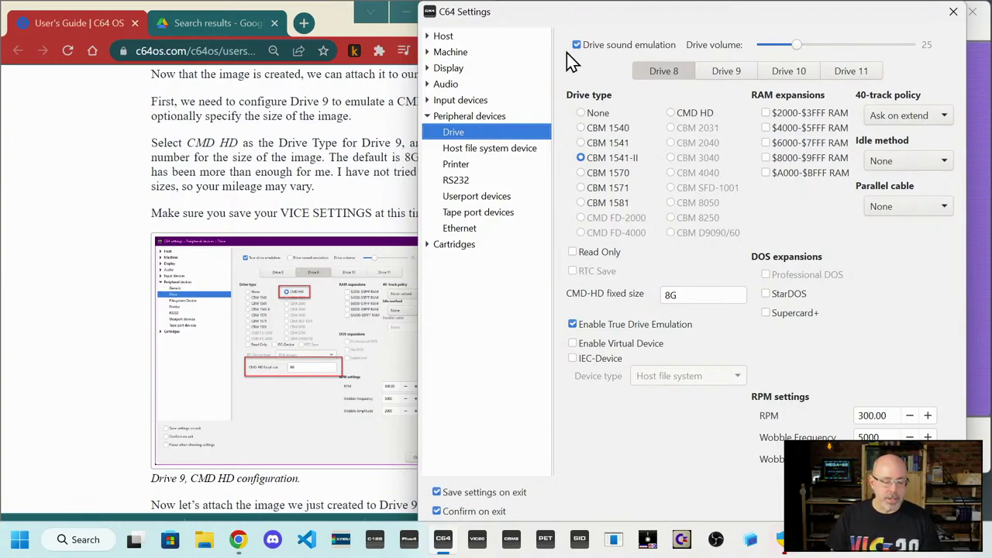
- Set Drive 9's drive type to CMD HD as in the guide's enlarged screenshot, and close the settings
{"action": "left_click", "coordinate": [320, 290]}
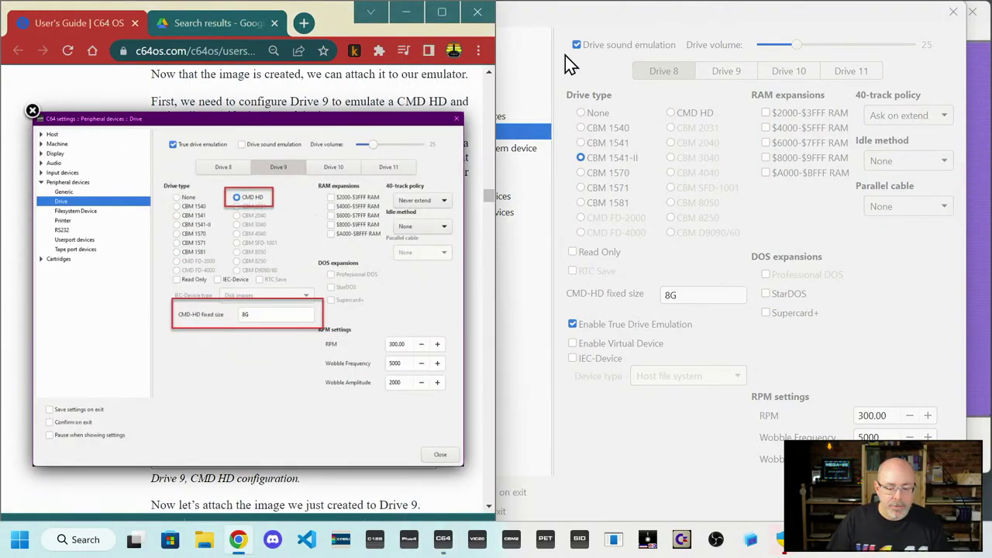
{"action": "left_click", "coordinate": [726, 78]}
{"action": "left_click", "coordinate": [726, 73]}
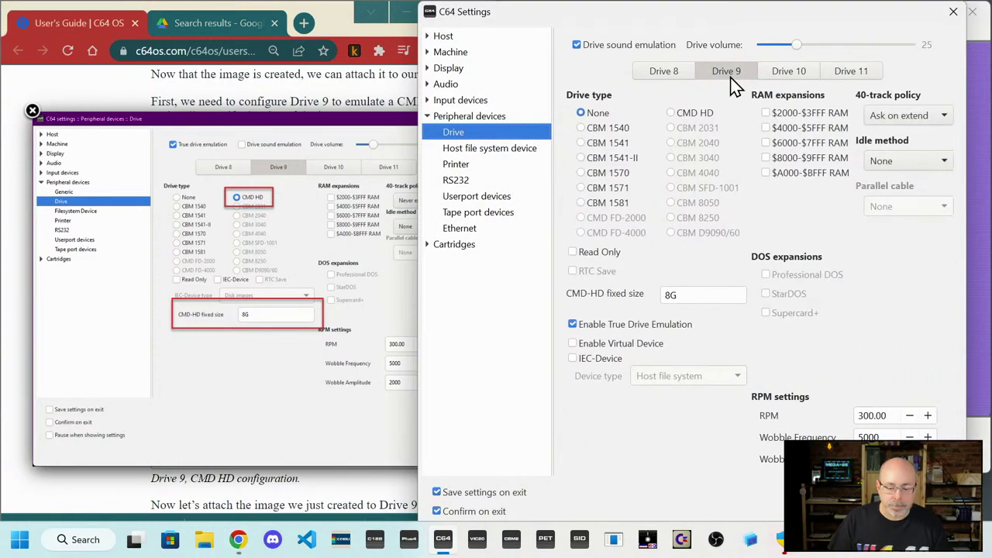
{"action": "left_click", "coordinate": [669, 113]}
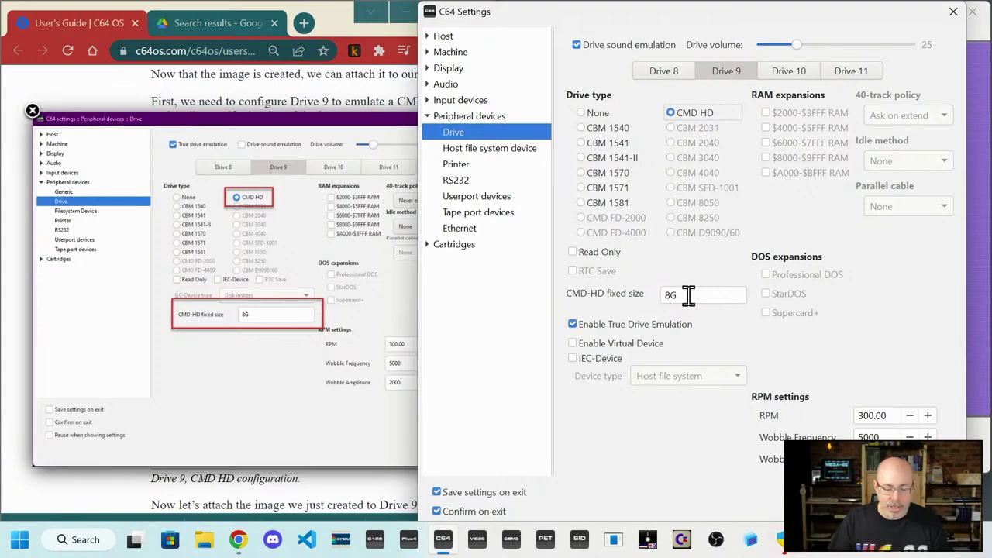
{"action": "left_click", "coordinate": [377, 299]}
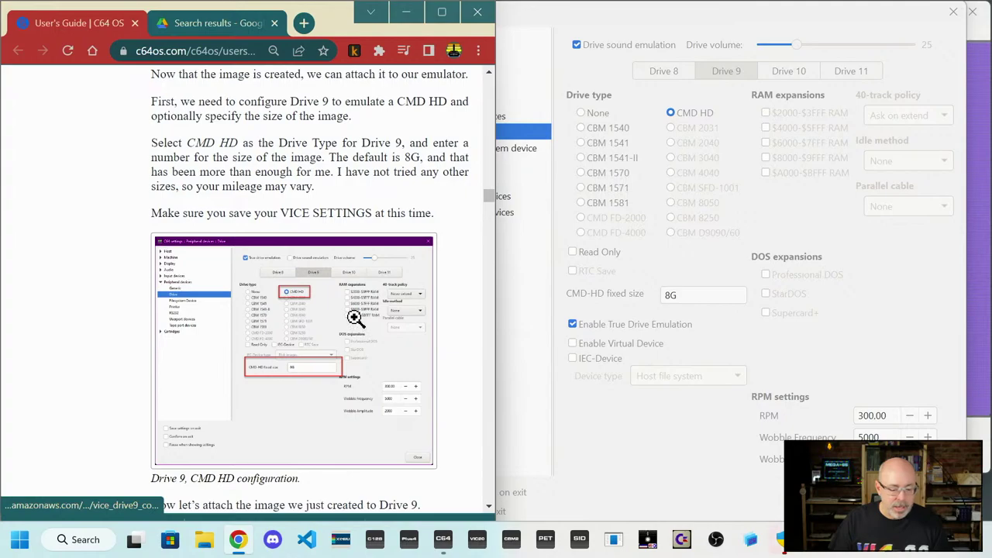
{"action": "scroll", "coordinate": [355, 318], "scroll_direction": "down", "scroll_amount": 3}
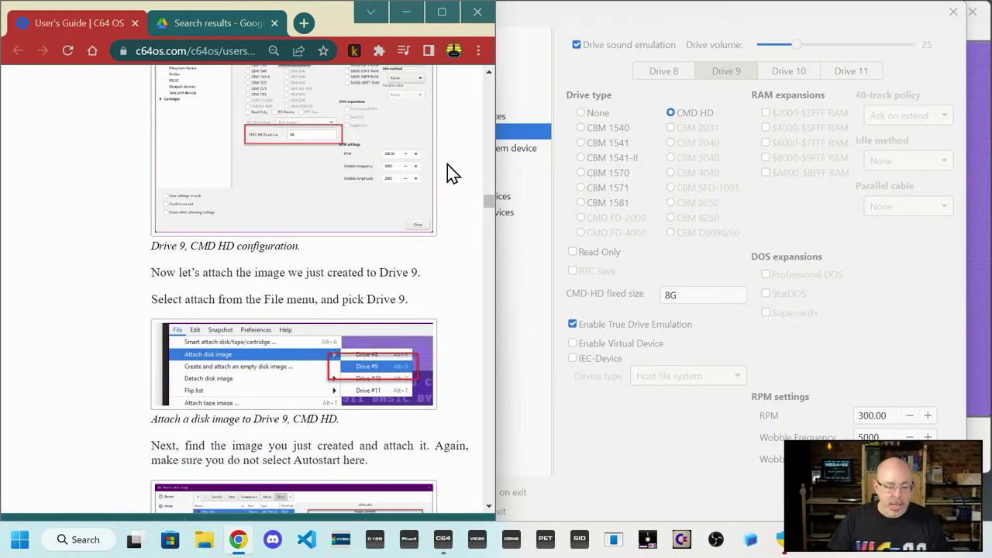
{"action": "left_click", "coordinate": [668, 262]}
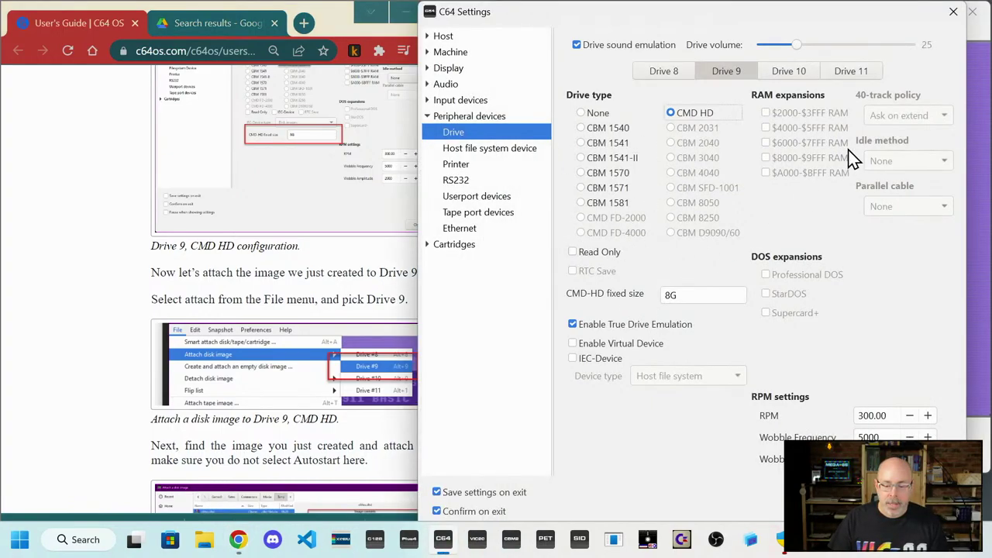
{"action": "left_click", "coordinate": [953, 12]}
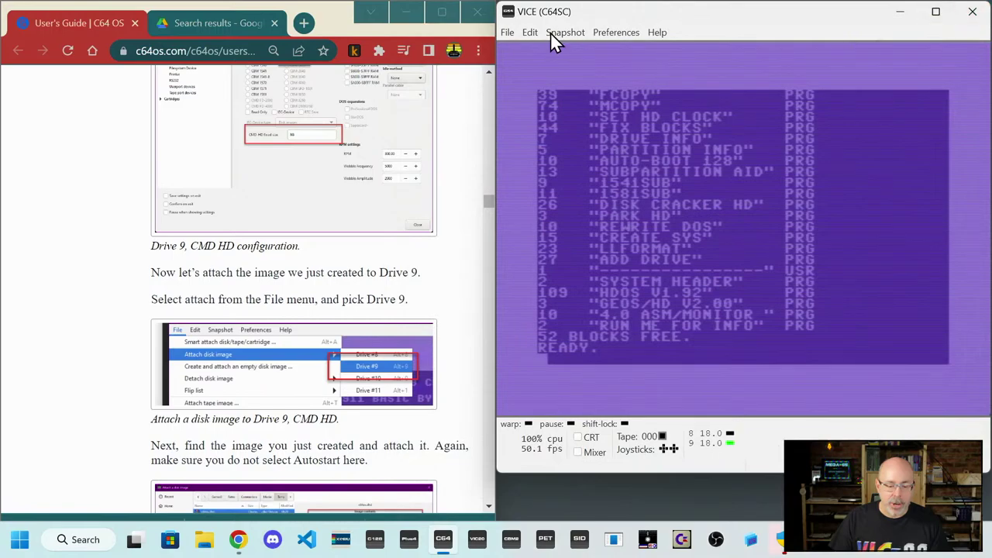
- Try to attach C64 OS.dhd from the support folder of C64 OS ver 1 to Drive 9
{"action": "left_click", "coordinate": [508, 33]}
{"action": "mouse_move", "coordinate": [703, 68]}
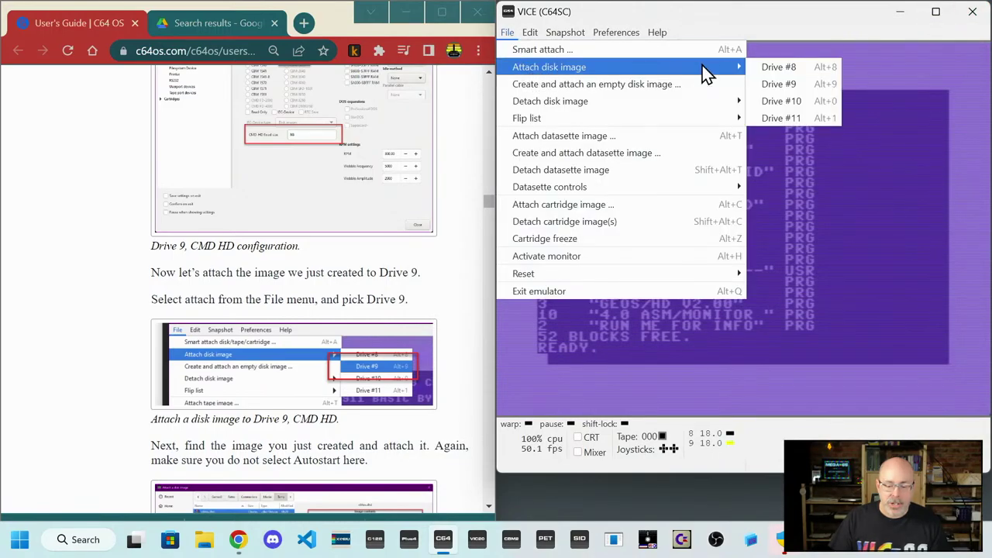
{"action": "left_click", "coordinate": [761, 85]}
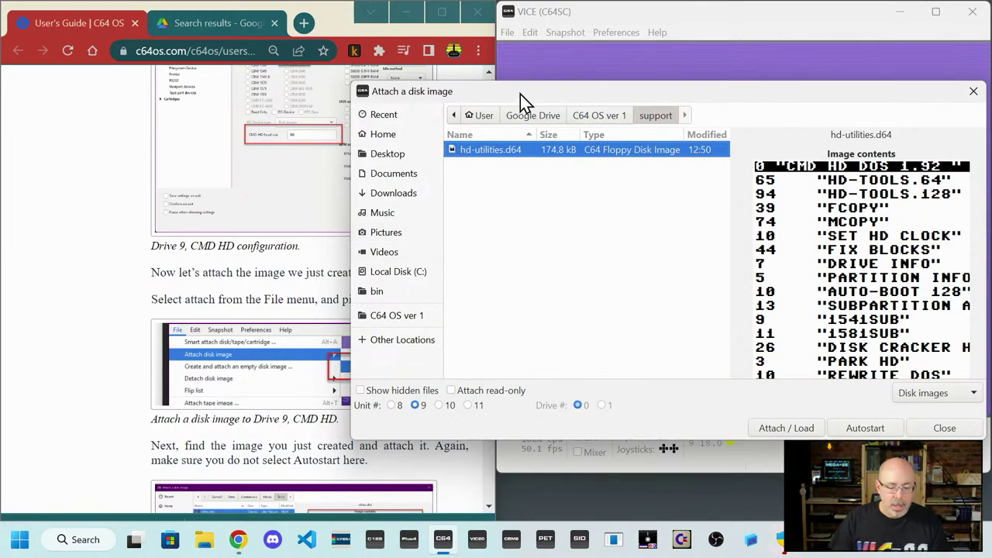
{"action": "left_click_drag", "start_coordinate": [523, 93], "coordinate": [468, 92]}
{"action": "left_click", "coordinate": [543, 116]}
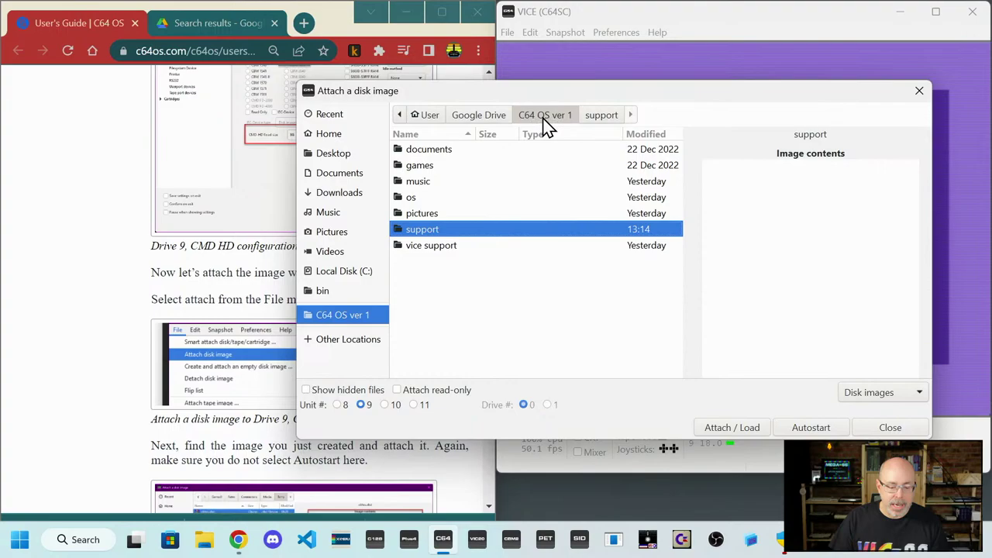
{"action": "double_click", "coordinate": [413, 230]}
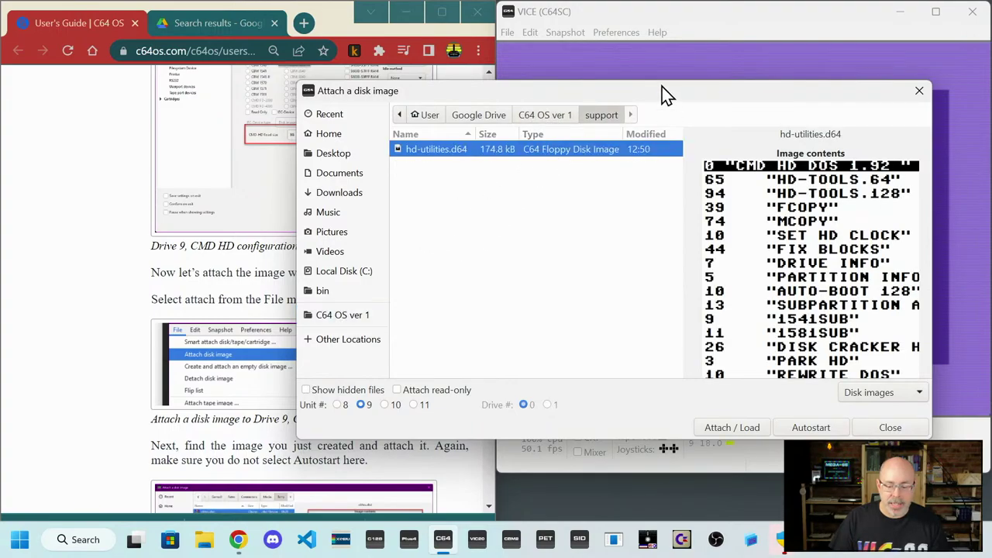
{"action": "left_click_drag", "start_coordinate": [662, 93], "coordinate": [871, 95]}
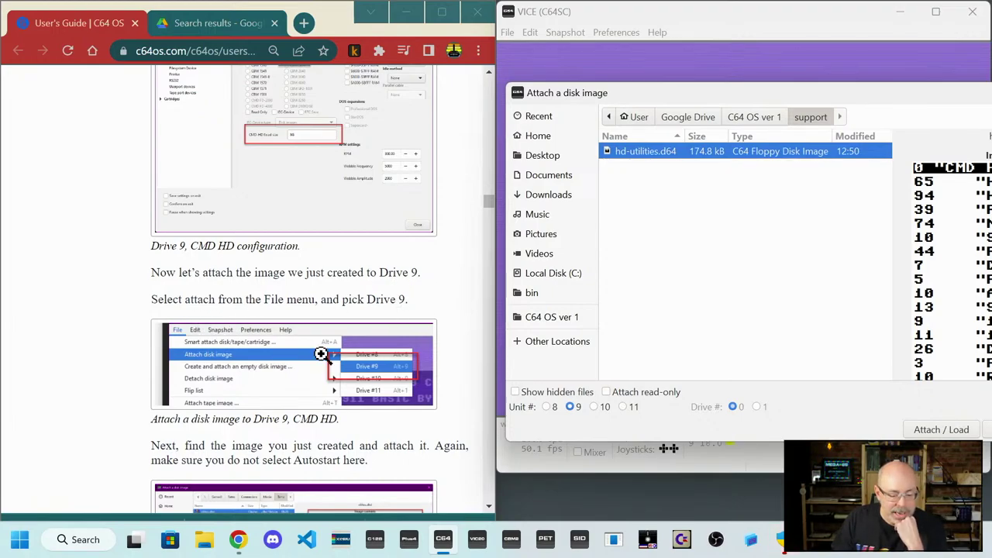
{"action": "scroll", "coordinate": [333, 341], "scroll_direction": "up", "scroll_amount": 2}
{"action": "scroll", "coordinate": [343, 334], "scroll_direction": "down", "scroll_amount": 3}
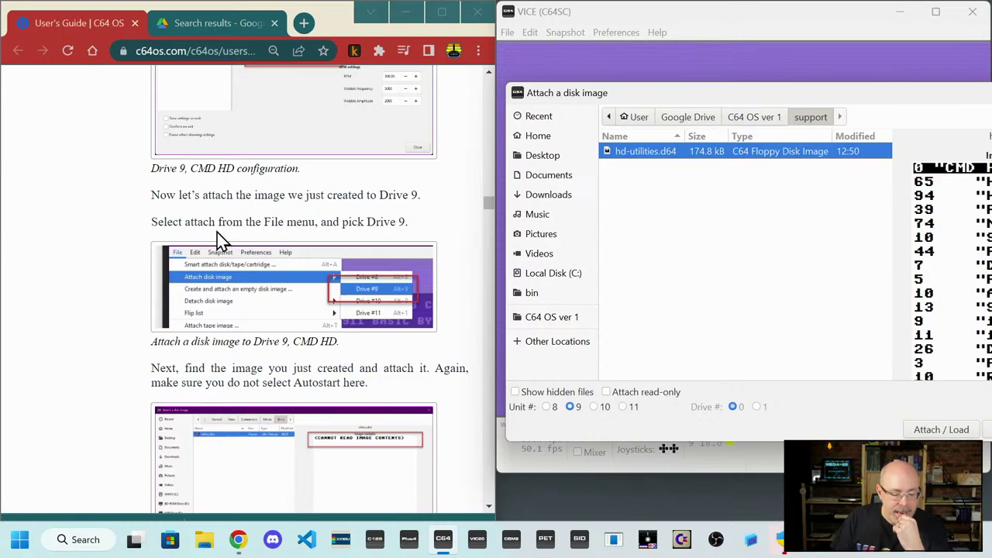
{"action": "left_click_drag", "start_coordinate": [700, 95], "coordinate": [500, 91]}
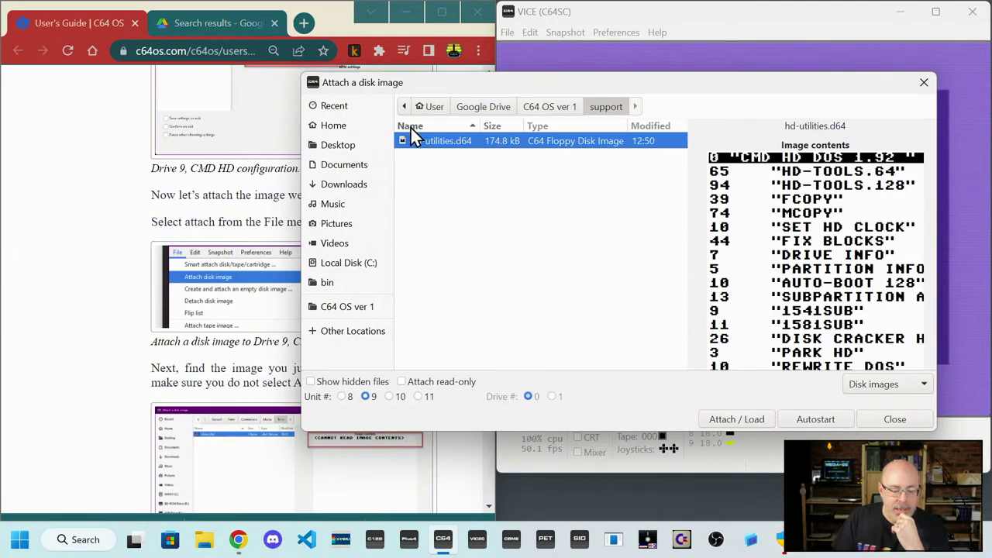
{"action": "left_click", "coordinate": [892, 420]}
- Reopen the disk image attachment for Drive 9 and compare it with the guide's example of attaching the empty CMD HD image
{"action": "left_click", "coordinate": [508, 33]}
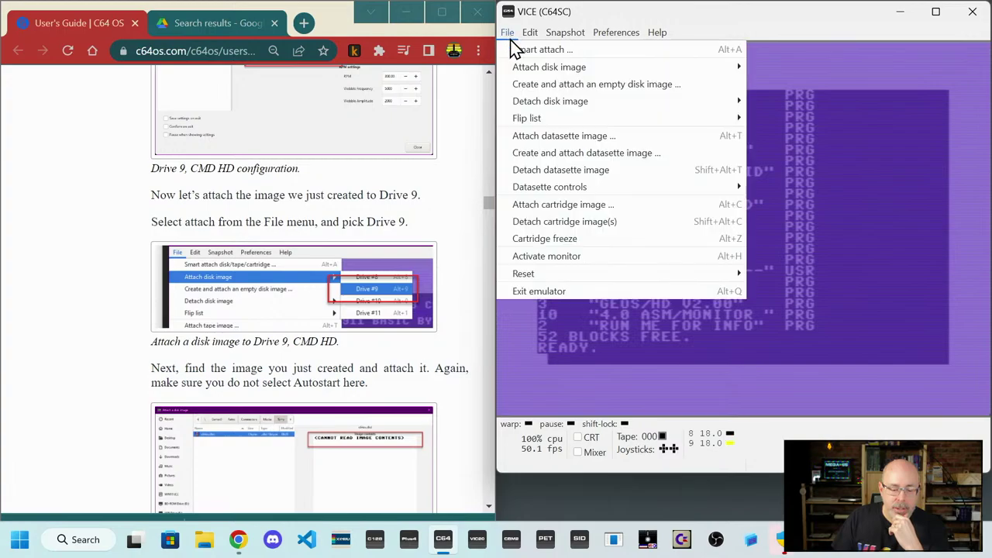
{"action": "mouse_move", "coordinate": [560, 66]}
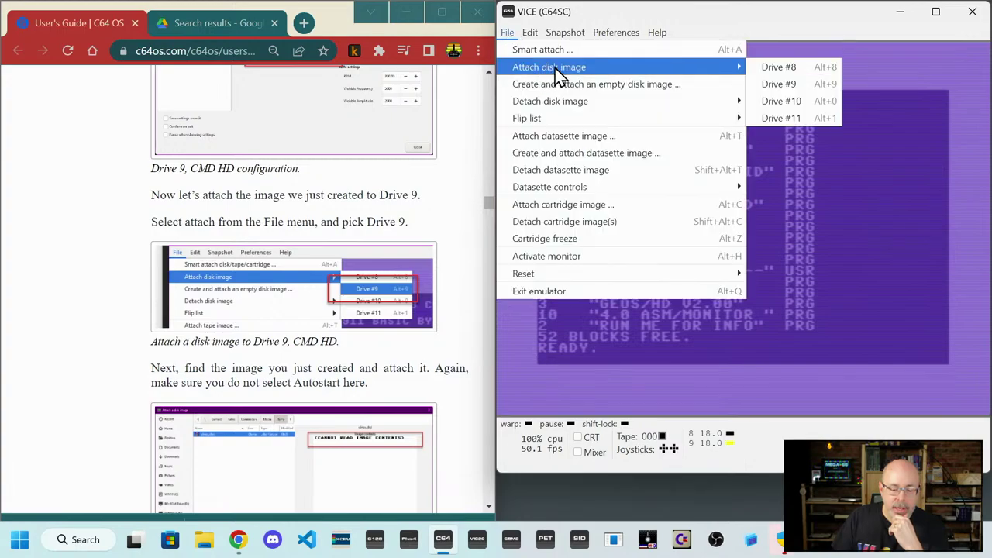
{"action": "left_click", "coordinate": [771, 84]}
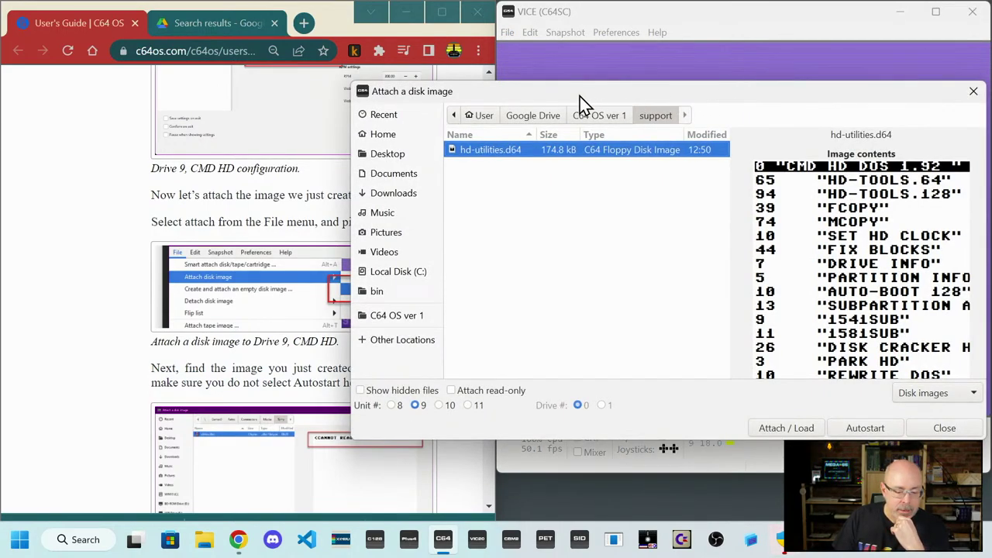
{"action": "left_click_drag", "start_coordinate": [580, 104], "coordinate": [686, 80]}
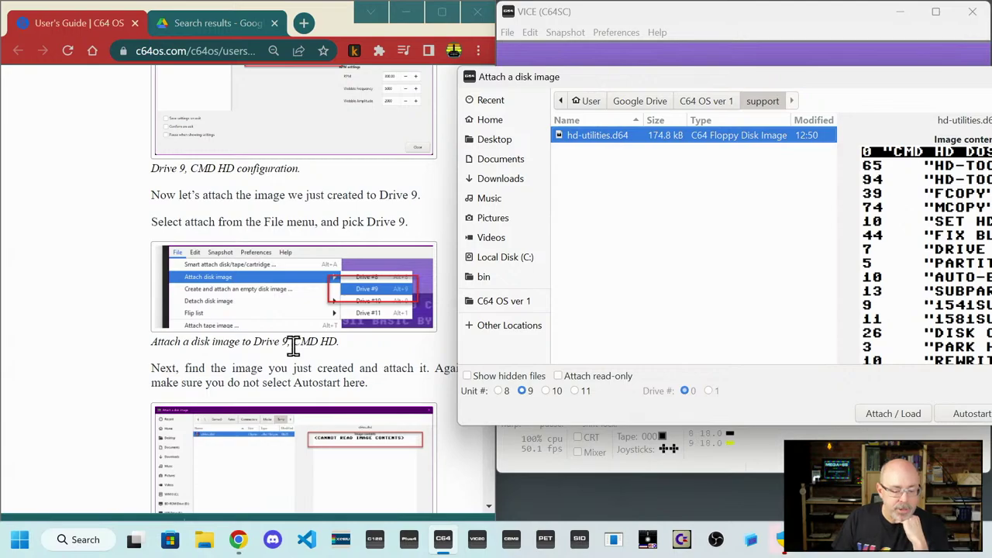
{"action": "scroll", "coordinate": [284, 372], "scroll_direction": "up", "scroll_amount": 1}
{"action": "scroll", "coordinate": [277, 375], "scroll_direction": "down", "scroll_amount": 2}
{"action": "scroll", "coordinate": [277, 375], "scroll_direction": "down", "scroll_amount": 2}
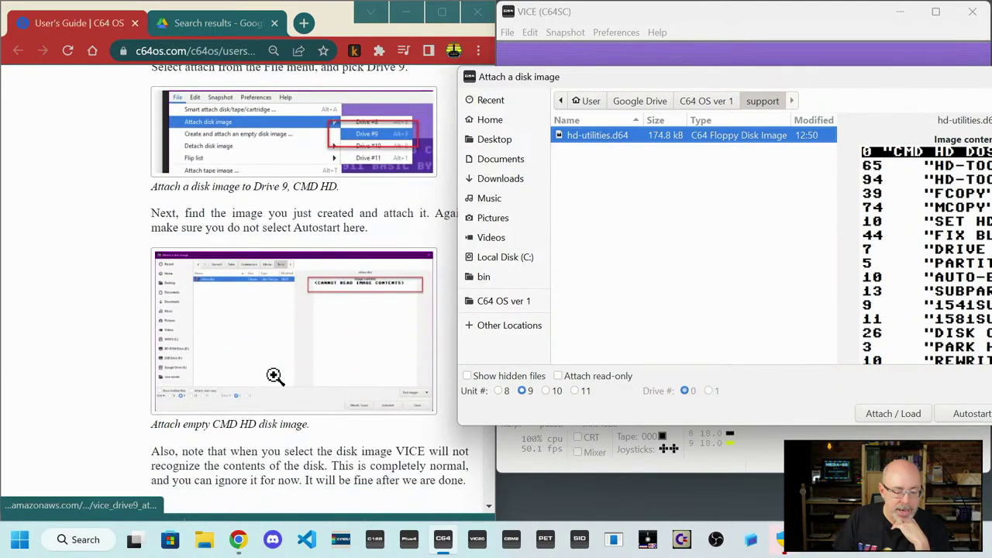
{"action": "left_click_drag", "start_coordinate": [586, 80], "coordinate": [424, 110]}
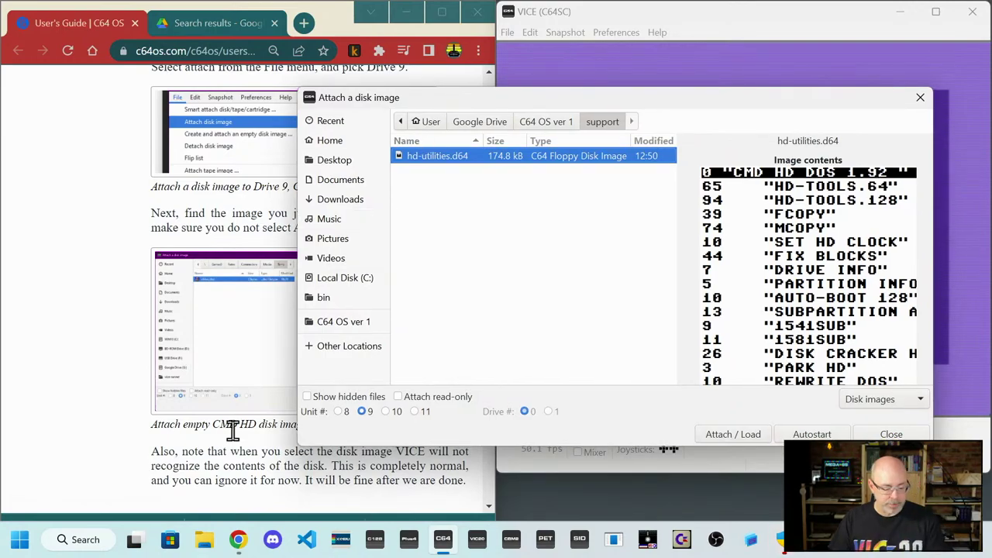
- Open the support folder of C64 OS ver 1 in File Explorer and recheck the guide's Drive 9 instructions
{"action": "left_click", "coordinate": [206, 544]}
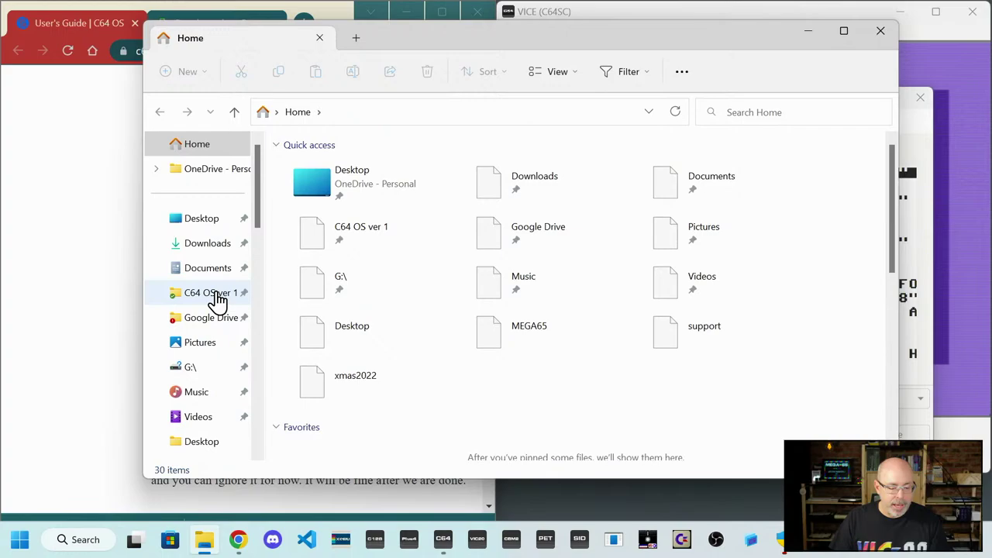
{"action": "left_click", "coordinate": [217, 296]}
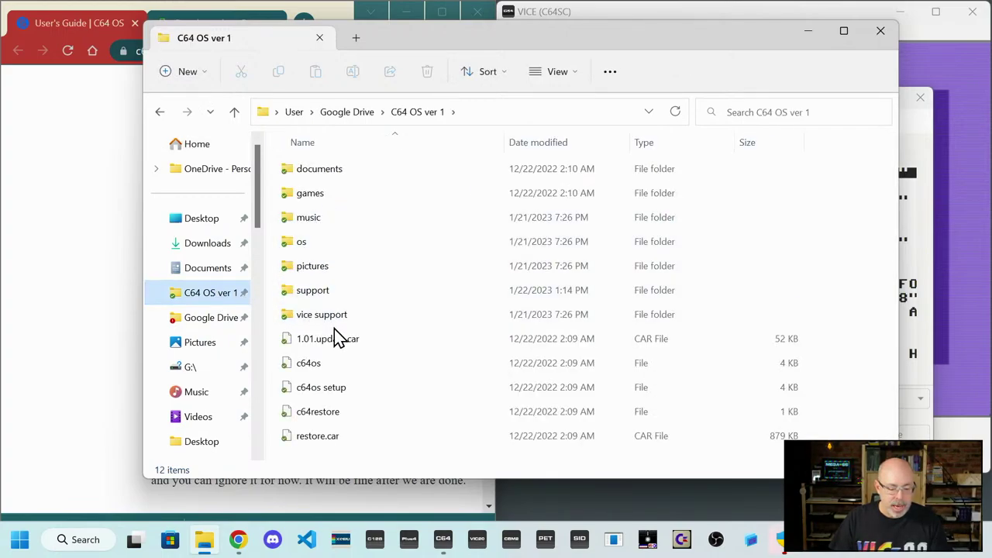
{"action": "double_click", "coordinate": [312, 294]}
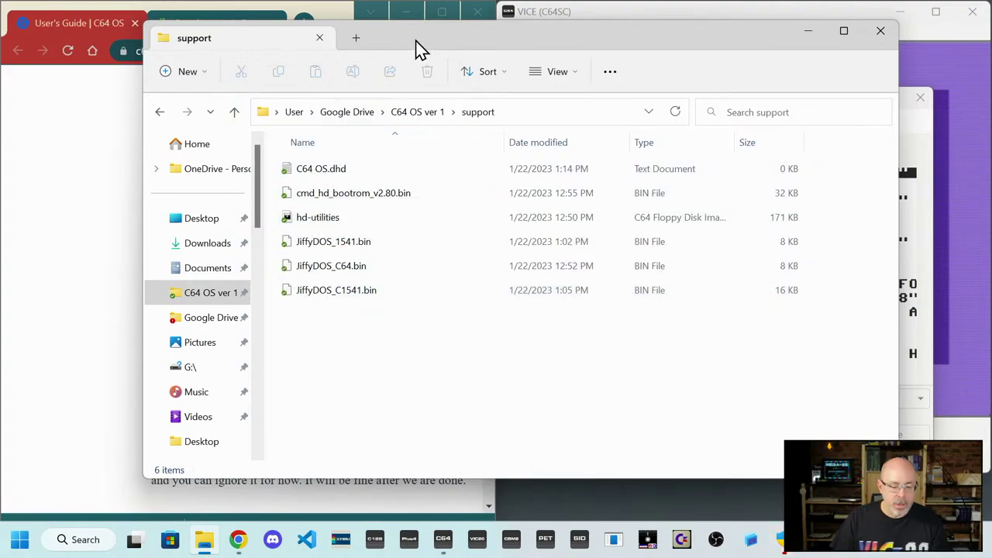
{"action": "left_click_drag", "start_coordinate": [416, 42], "coordinate": [463, 62]}
{"action": "left_click", "coordinate": [121, 186]}
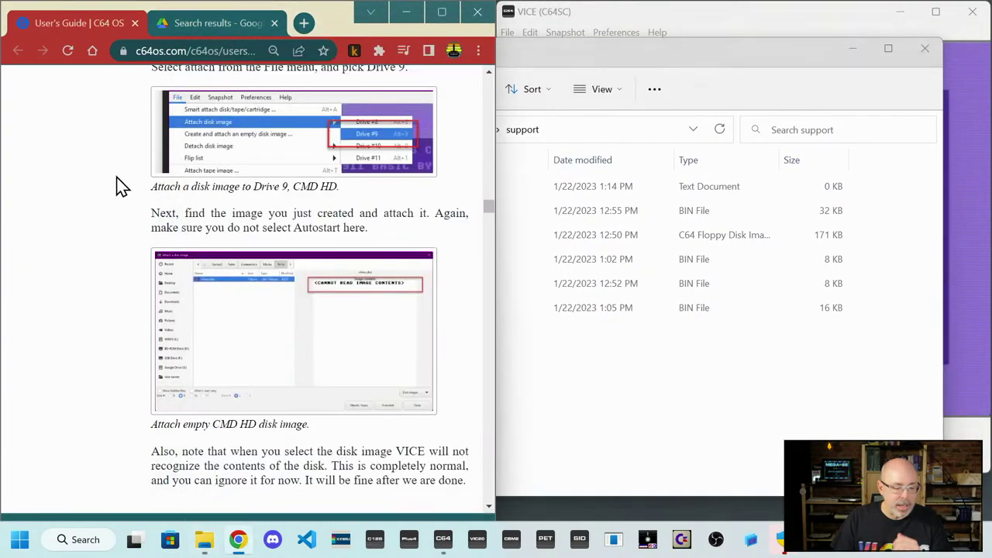
{"action": "scroll", "coordinate": [142, 209], "scroll_direction": "down", "scroll_amount": 1}
{"action": "scroll", "coordinate": [142, 211], "scroll_direction": "up", "scroll_amount": 6}
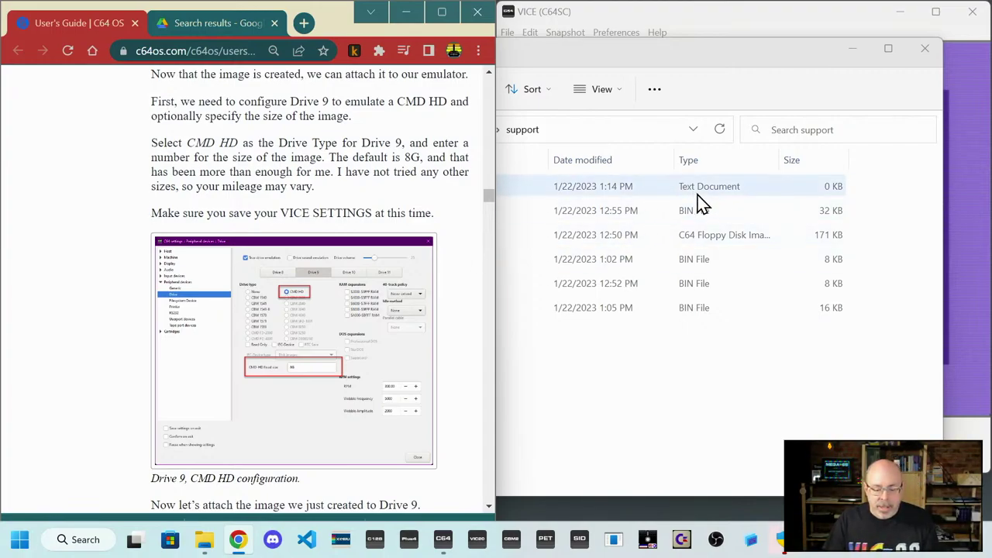
- Open the properties of C64 OS.dhd in the support folder to check its file type
{"action": "left_click", "coordinate": [630, 56]}
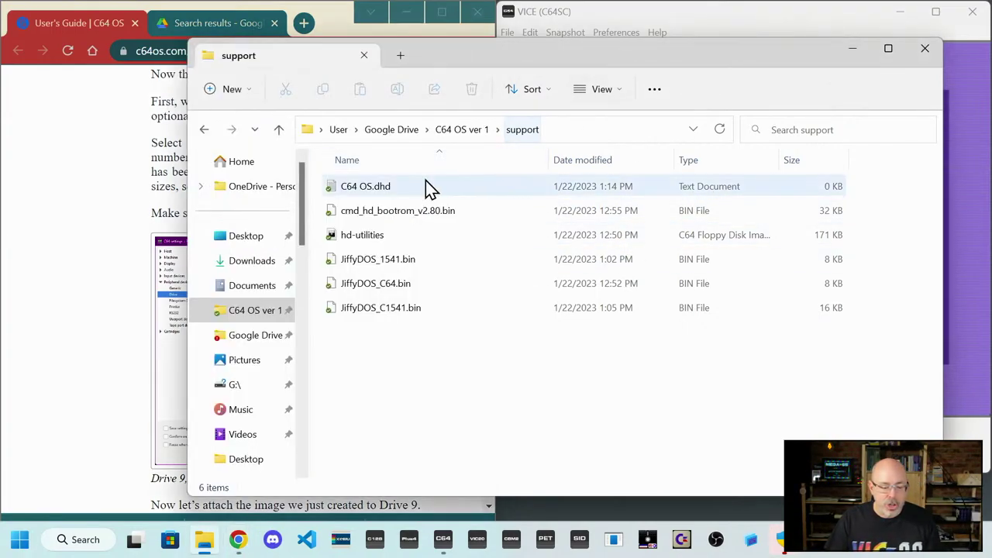
{"action": "right_click", "coordinate": [350, 187]}
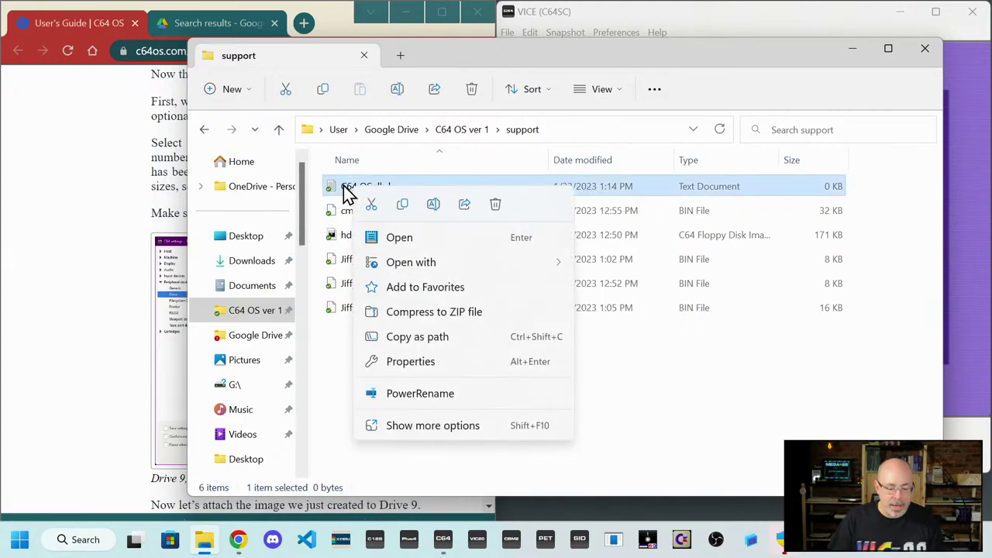
{"action": "left_click", "coordinate": [393, 361]}
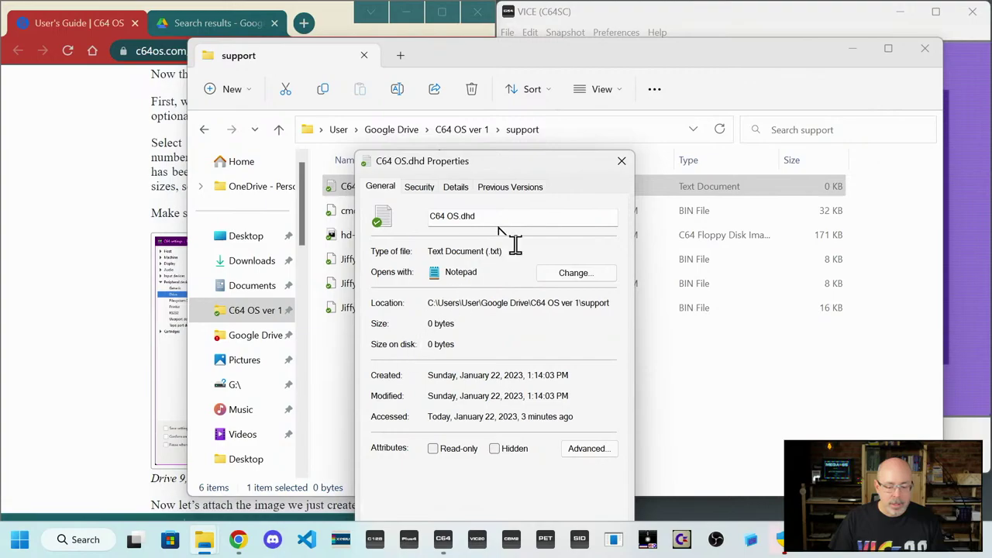
{"action": "left_click_drag", "start_coordinate": [525, 163], "coordinate": [513, 86]}
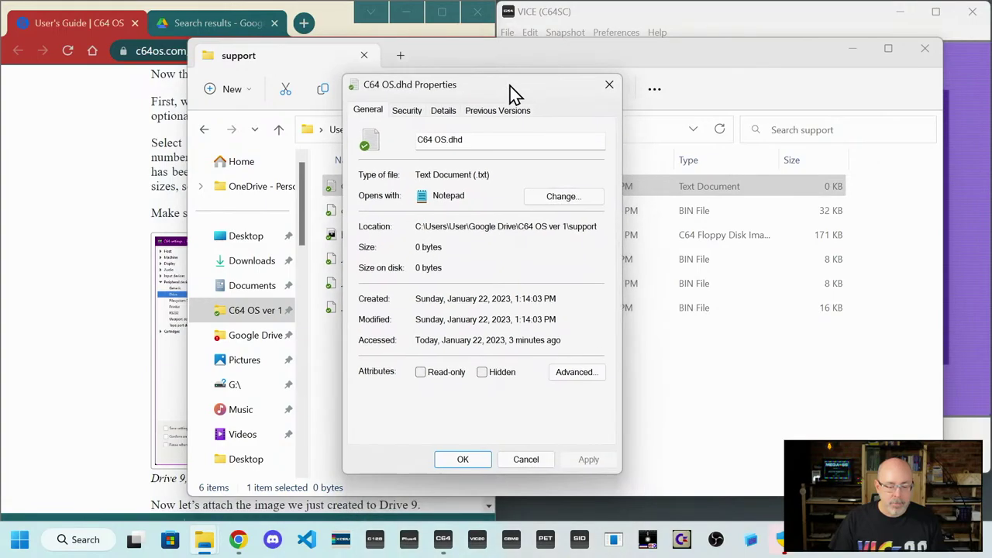
- Check the advanced attributes of C64 OS.dhd and close its properties without making changes
{"action": "left_click", "coordinate": [481, 143]}
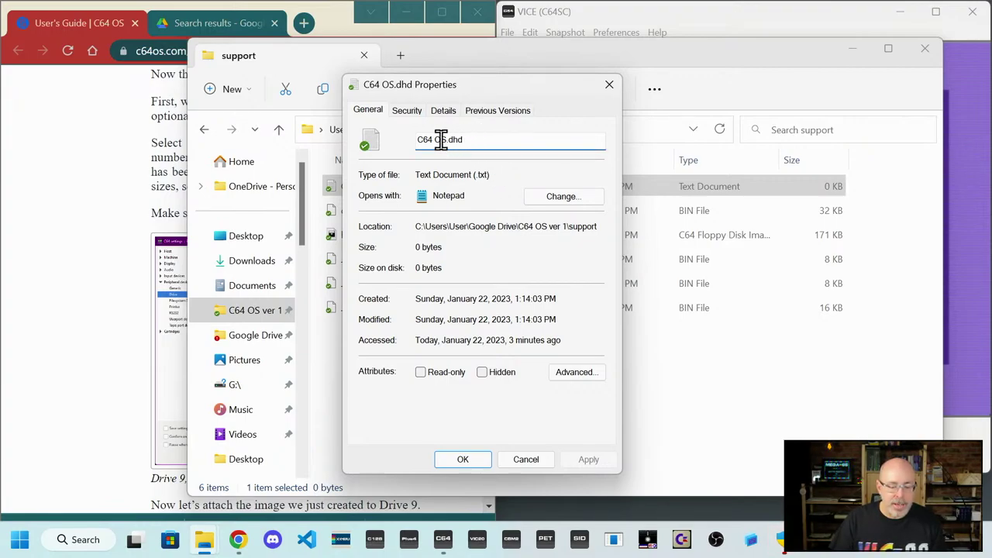
{"action": "left_click", "coordinate": [434, 140]}
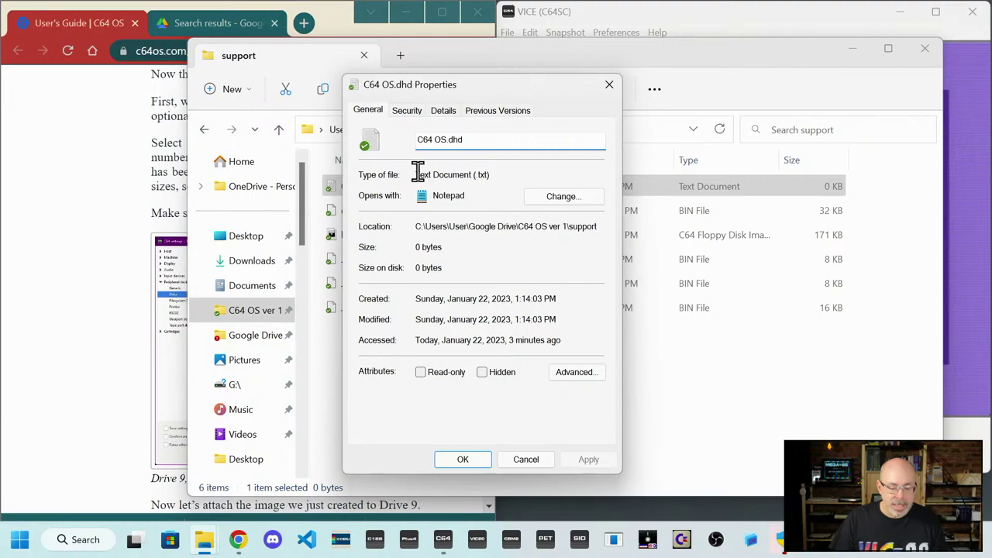
{"action": "left_click", "coordinate": [572, 374]}
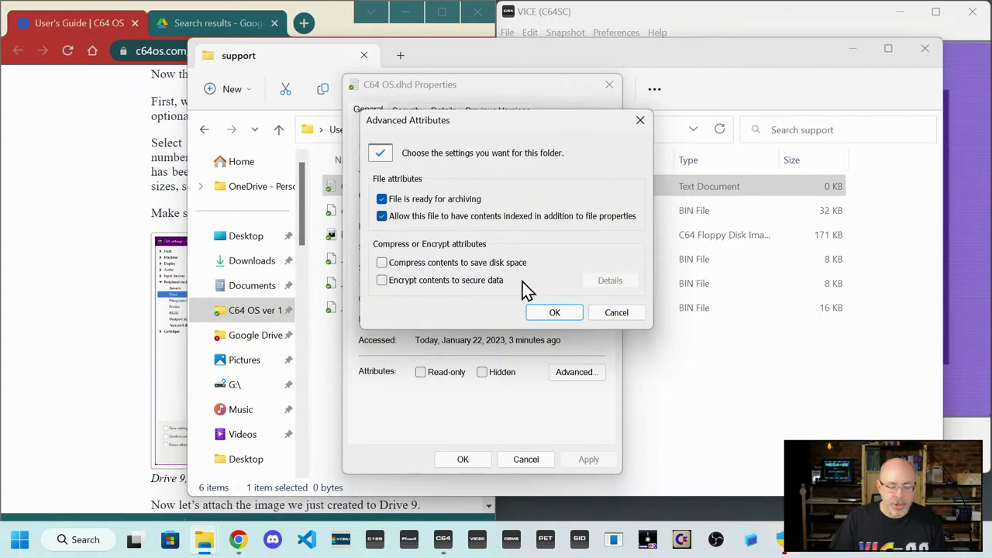
{"action": "left_click", "coordinate": [616, 314]}
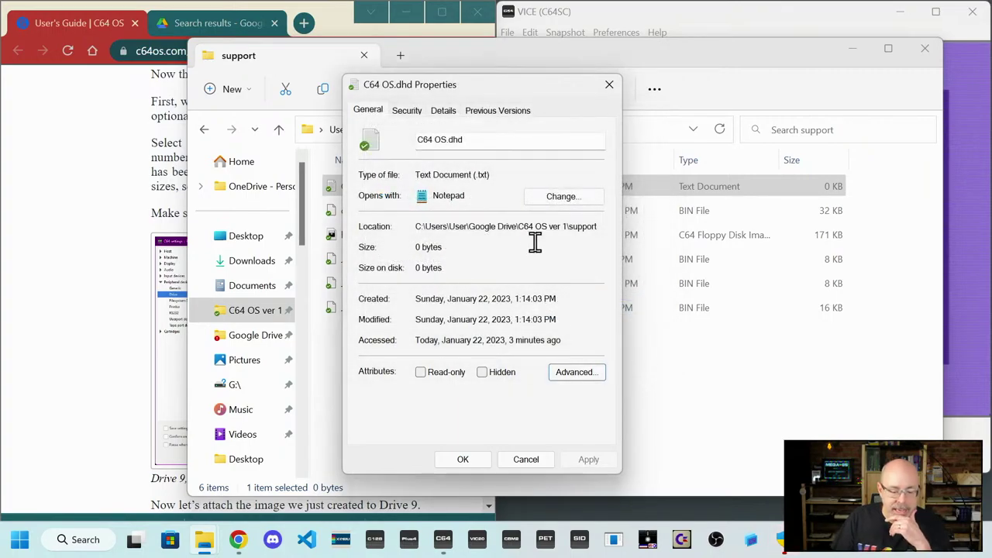
{"action": "left_click", "coordinate": [522, 467]}
- Reread the guide's section on renaming the text file to C64 OS.dhd and configuring Drive 9
{"action": "left_click", "coordinate": [124, 283]}
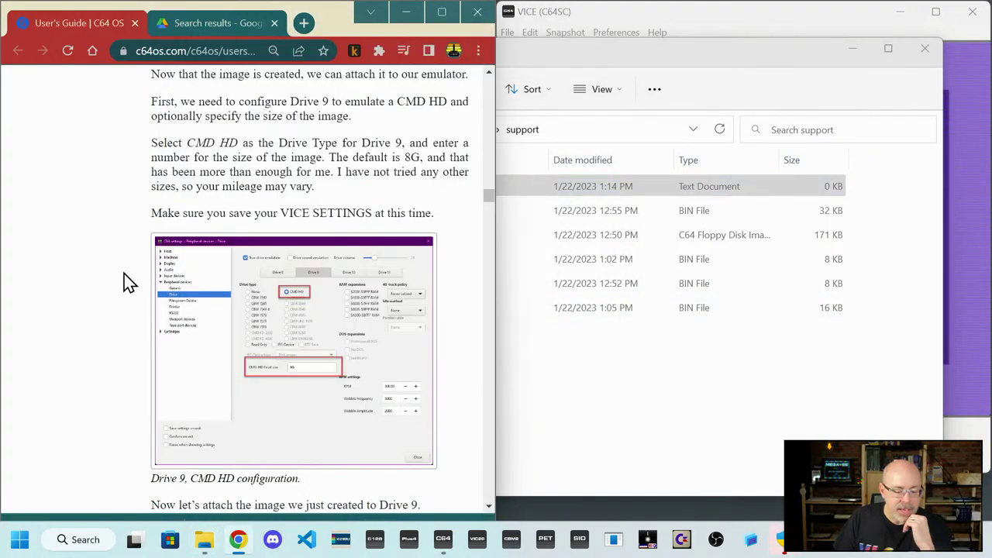
{"action": "scroll", "coordinate": [230, 259], "scroll_direction": "down", "scroll_amount": 1}
{"action": "scroll", "coordinate": [230, 259], "scroll_direction": "up", "scroll_amount": 2}
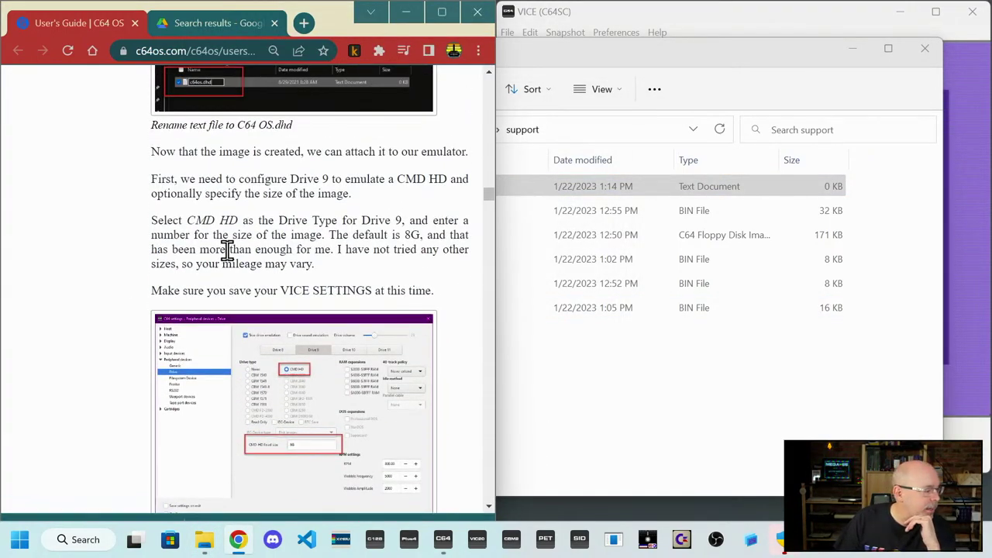
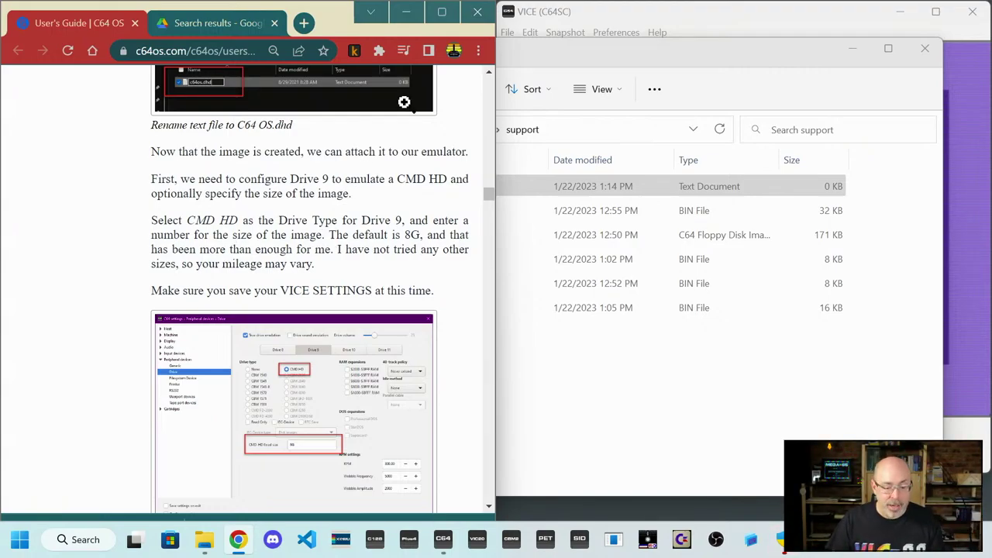
- Open C64 OS.dhd from the support folder in Notepad
{"action": "left_click", "coordinate": [408, 14]}
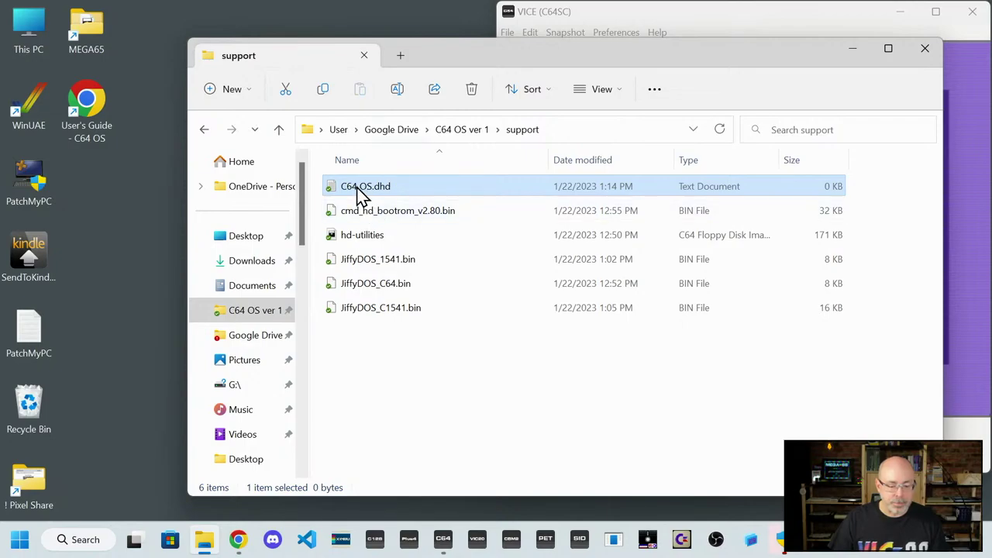
{"action": "right_click", "coordinate": [357, 194]}
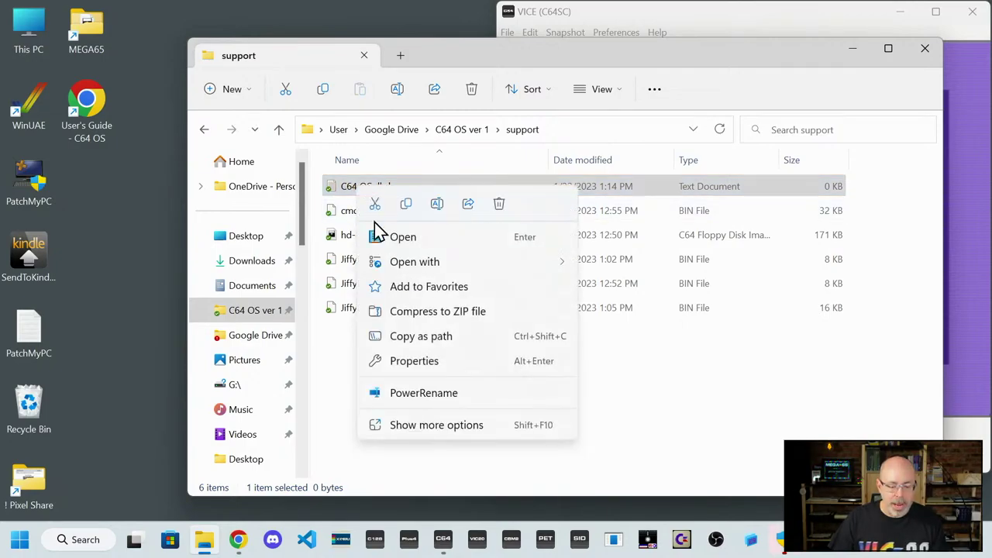
{"action": "mouse_move", "coordinate": [416, 262]}
{"action": "left_click", "coordinate": [590, 265]}
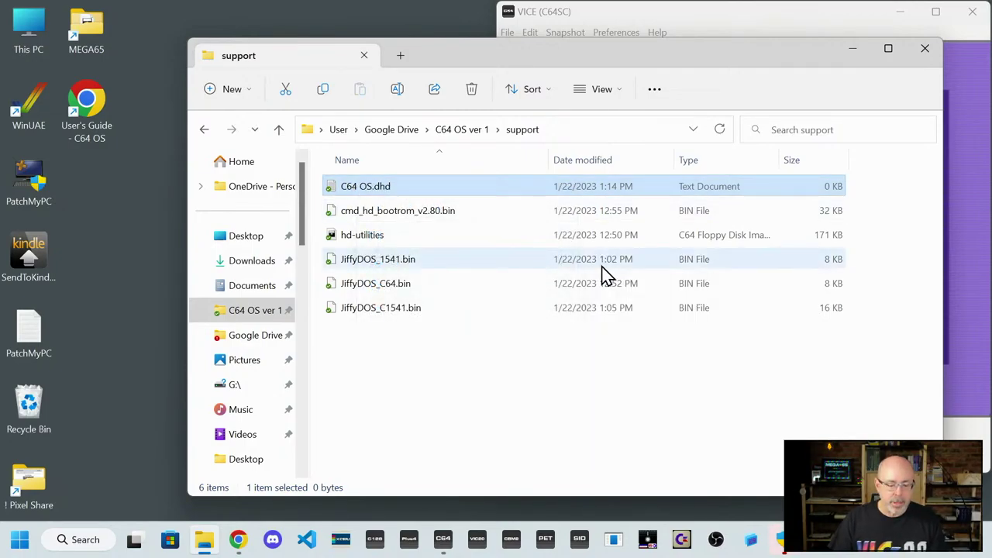
{"action": "left_click_drag", "start_coordinate": [338, 37], "coordinate": [416, 69]}
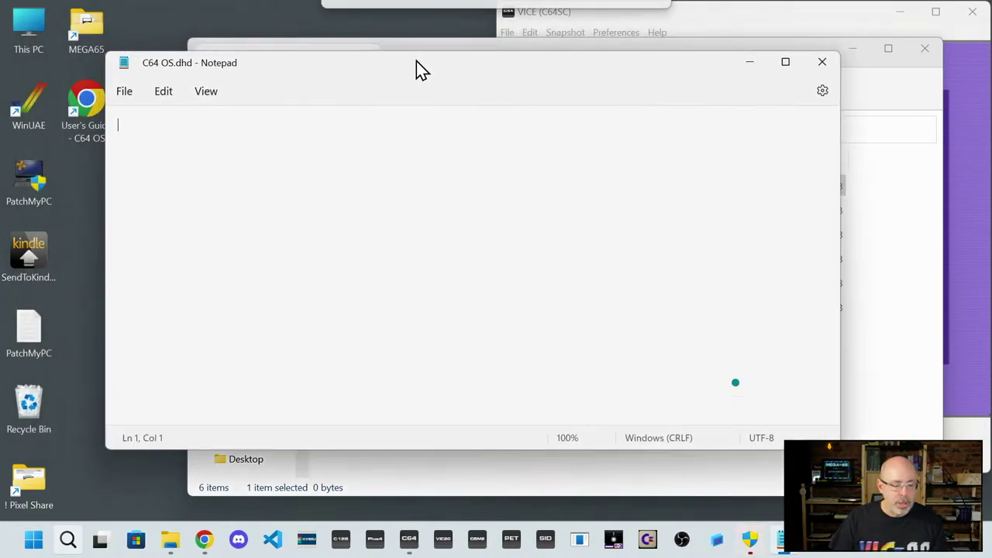
- Save a copy of the empty file to the Desktop as C64 OS.dhd, using the All files type and UTF-8 encoding
{"action": "left_click", "coordinate": [124, 93]}
{"action": "left_click", "coordinate": [151, 224]}
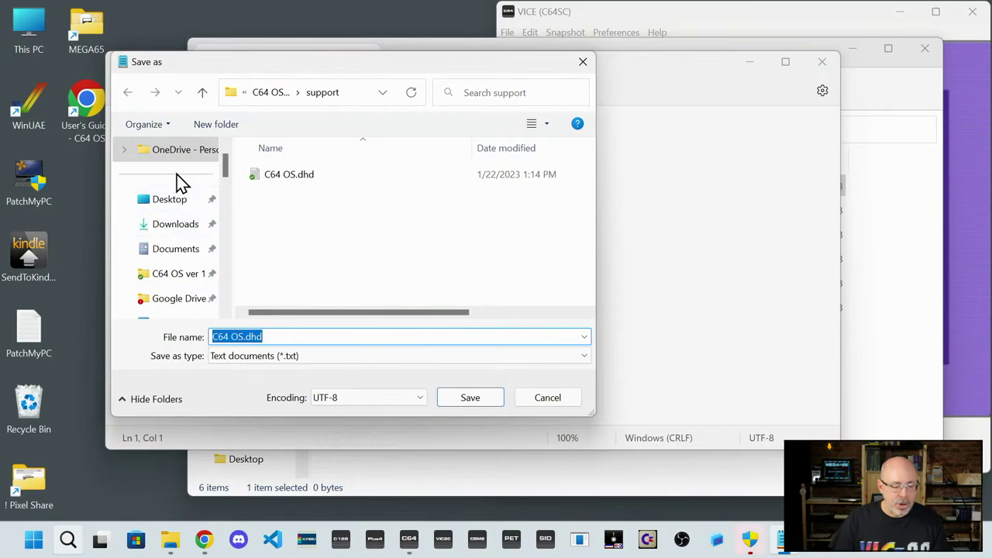
{"action": "left_click", "coordinate": [166, 203]}
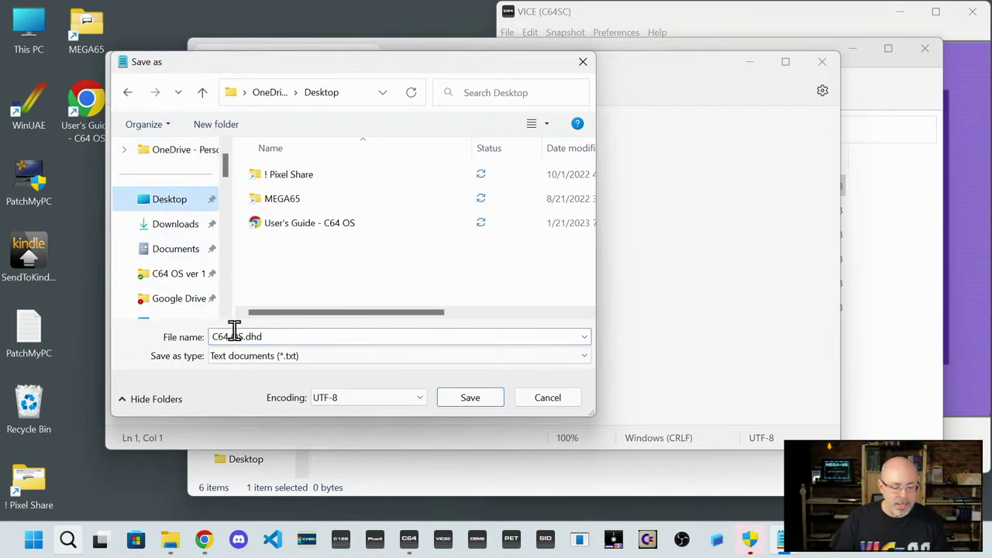
{"action": "left_click", "coordinate": [272, 336]}
{"action": "left_click", "coordinate": [313, 359]}
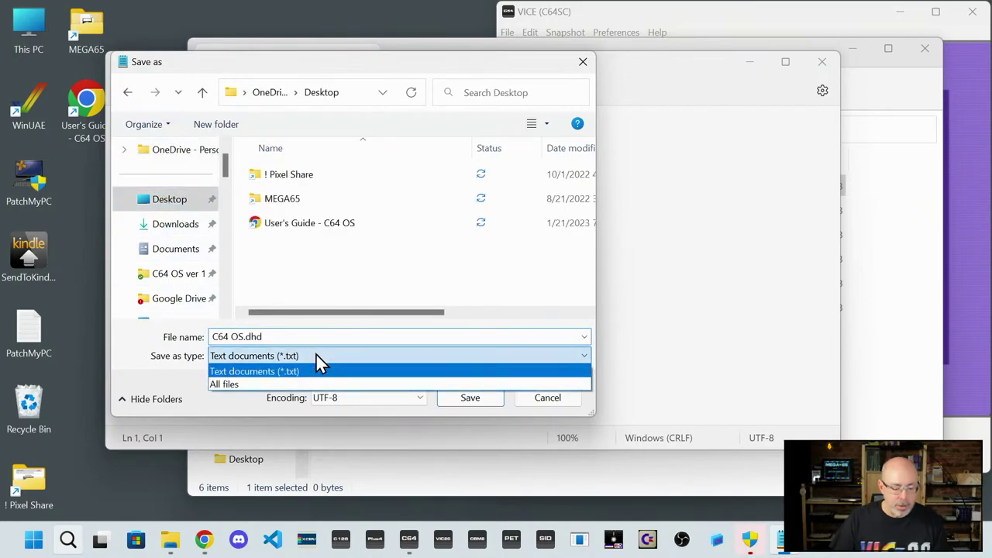
{"action": "left_click", "coordinate": [307, 372]}
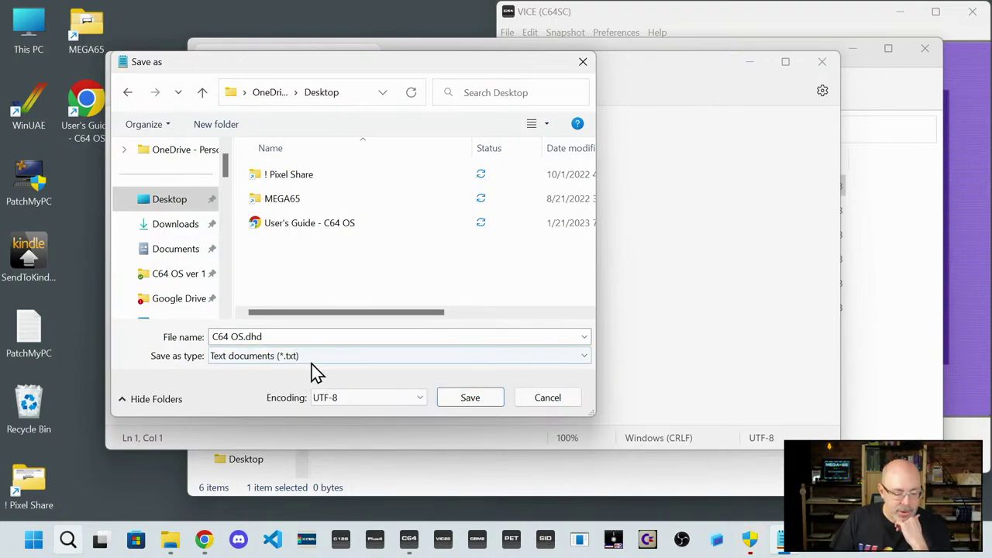
{"action": "left_click", "coordinate": [312, 358]}
{"action": "left_click", "coordinate": [303, 385]}
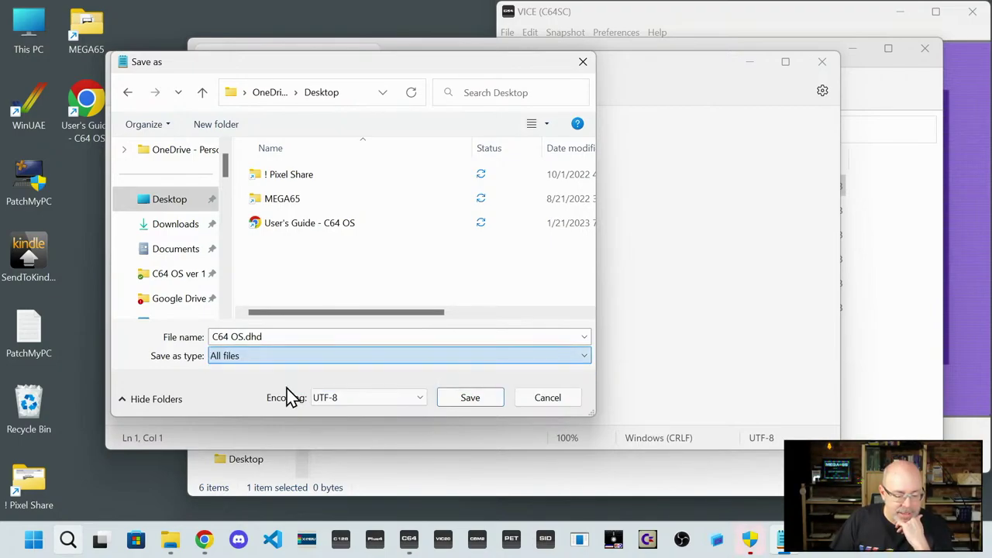
{"action": "left_click", "coordinate": [295, 337]}
{"action": "key", "text": "Tab"}
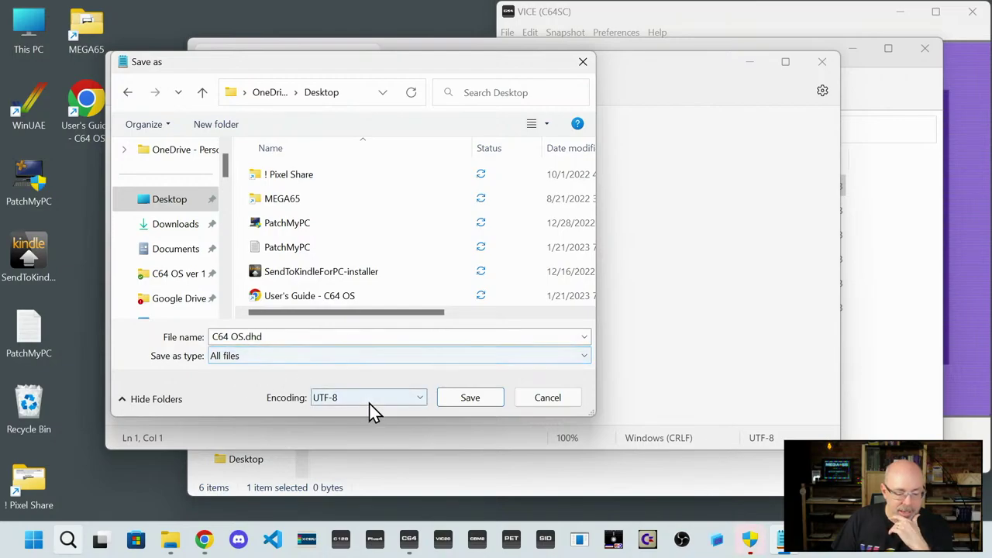
{"action": "left_click", "coordinate": [459, 396]}
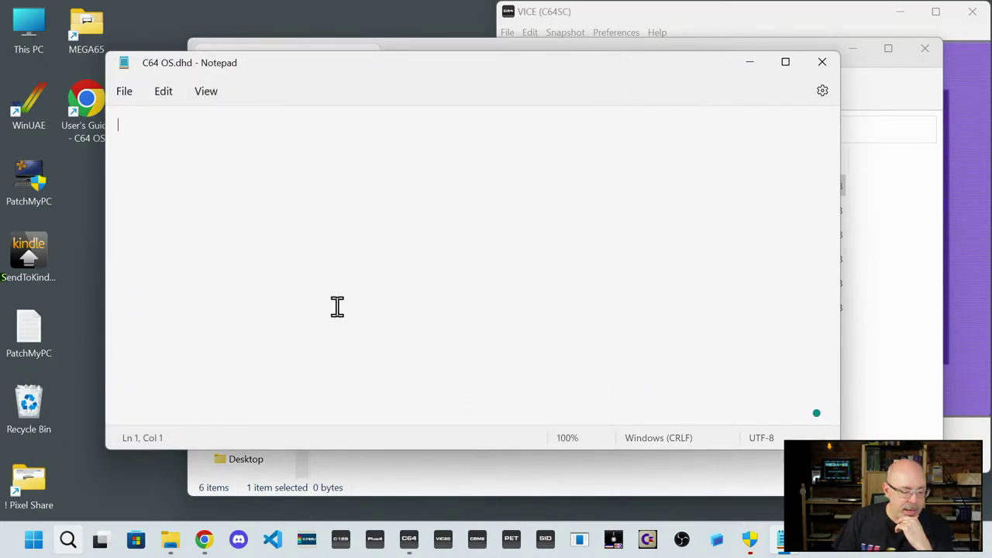
- Save the file to the Desktop again as C64 OS.dhd with the All files type, replacing the existing copy, and close Notepad
{"action": "left_click", "coordinate": [124, 91]}
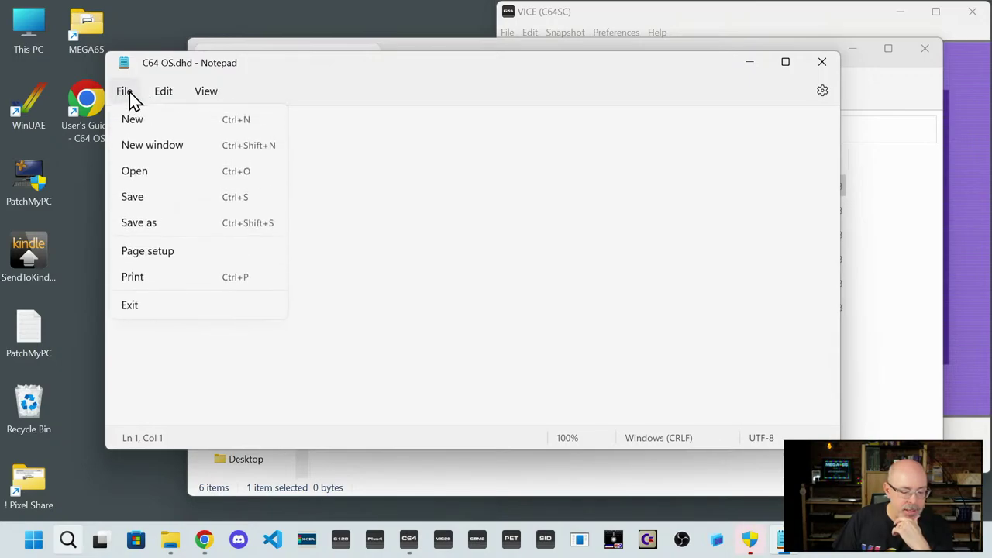
{"action": "left_click", "coordinate": [144, 226]}
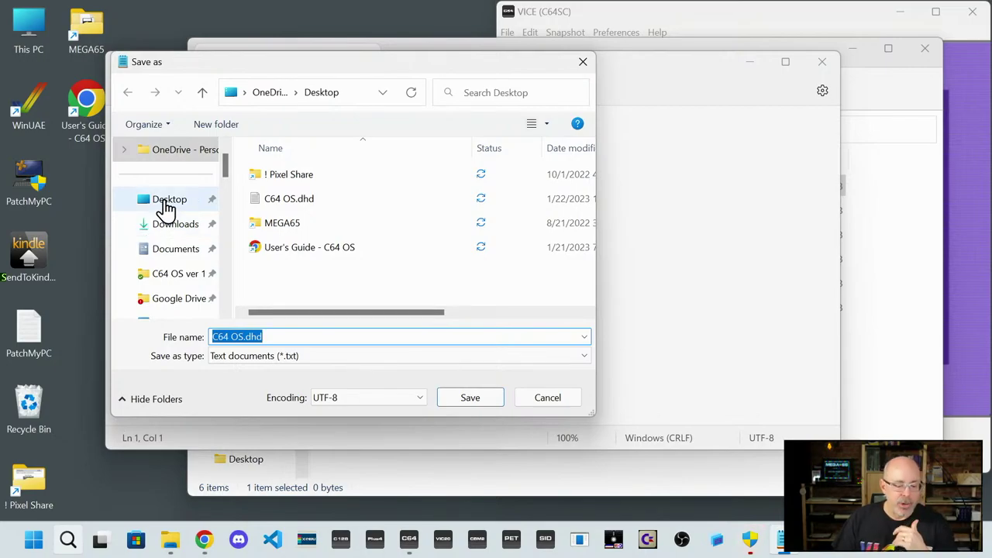
{"action": "left_click", "coordinate": [164, 203]}
{"action": "left_click", "coordinate": [331, 358]}
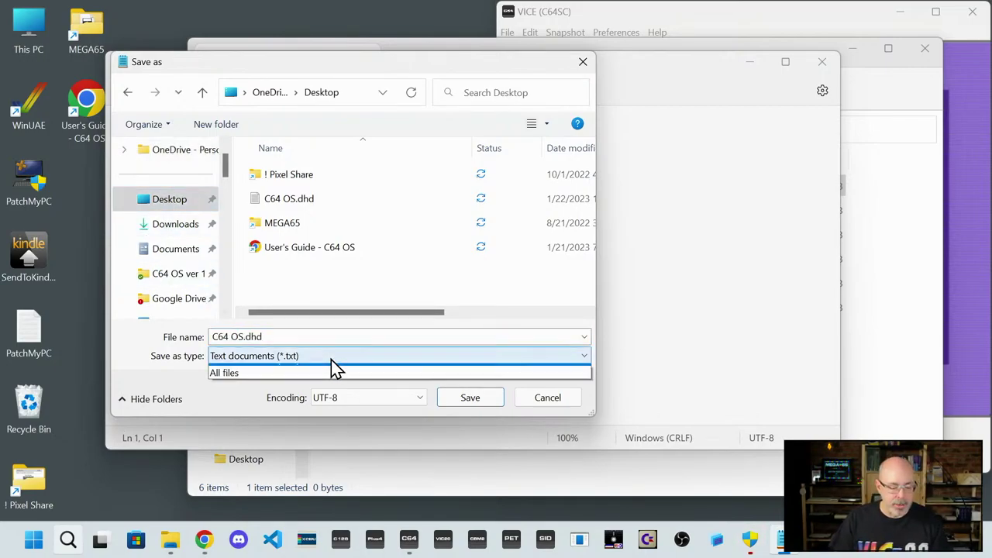
{"action": "left_click", "coordinate": [319, 381]}
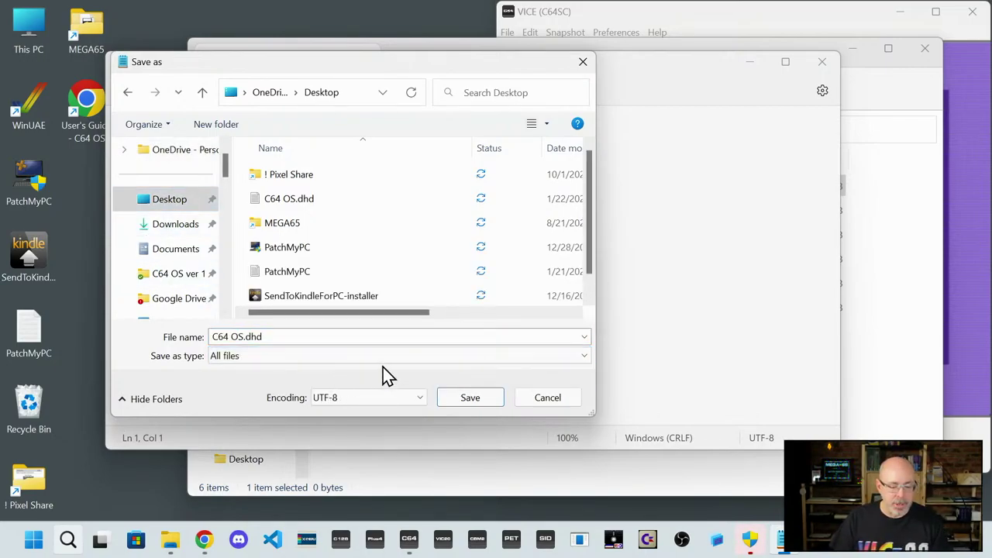
{"action": "left_click", "coordinate": [469, 398]}
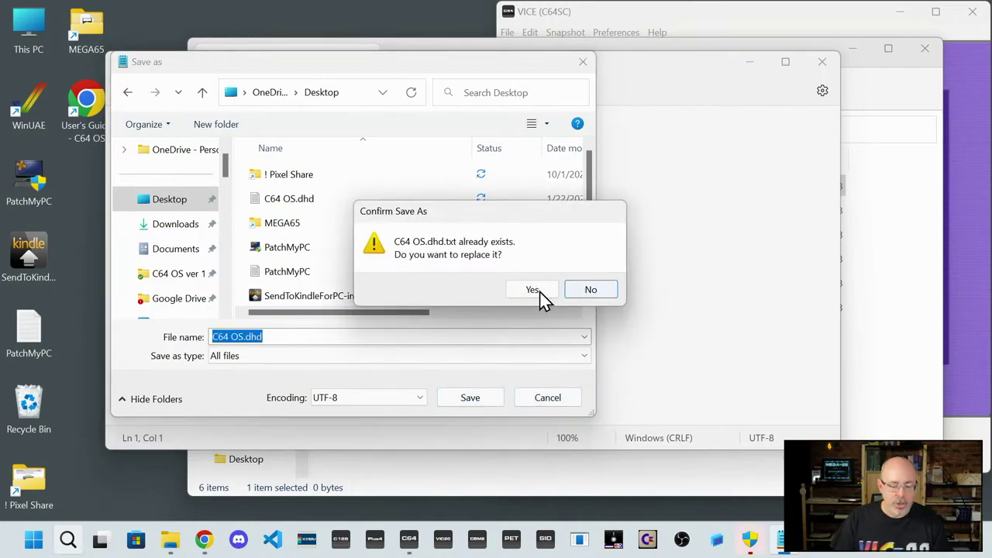
{"action": "left_click", "coordinate": [534, 292]}
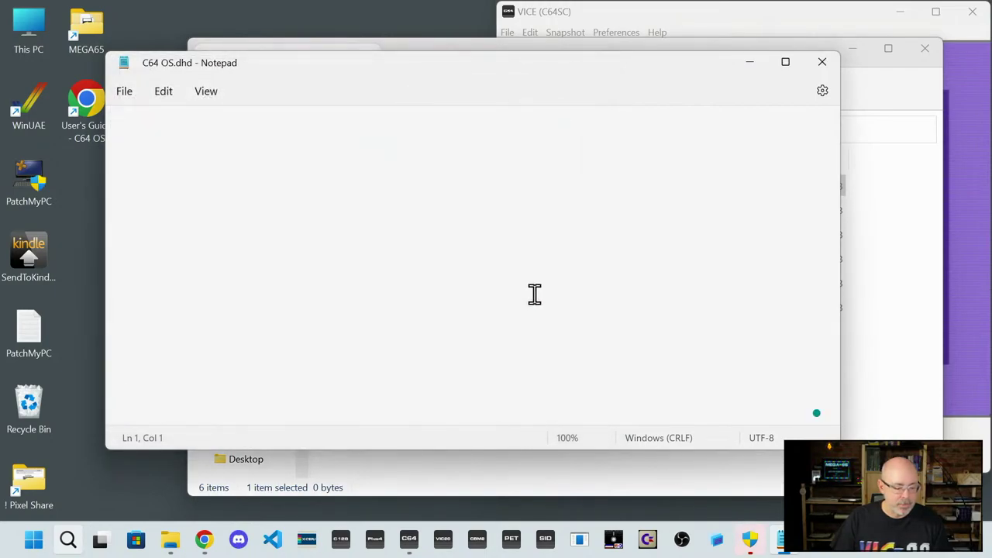
{"action": "left_click_drag", "start_coordinate": [327, 65], "coordinate": [358, 96]}
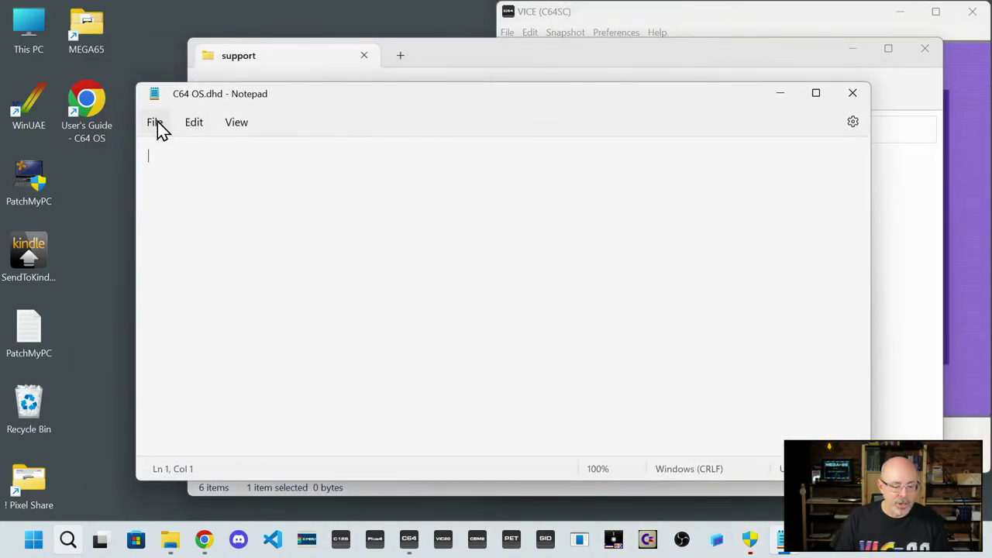
{"action": "left_click", "coordinate": [845, 100]}
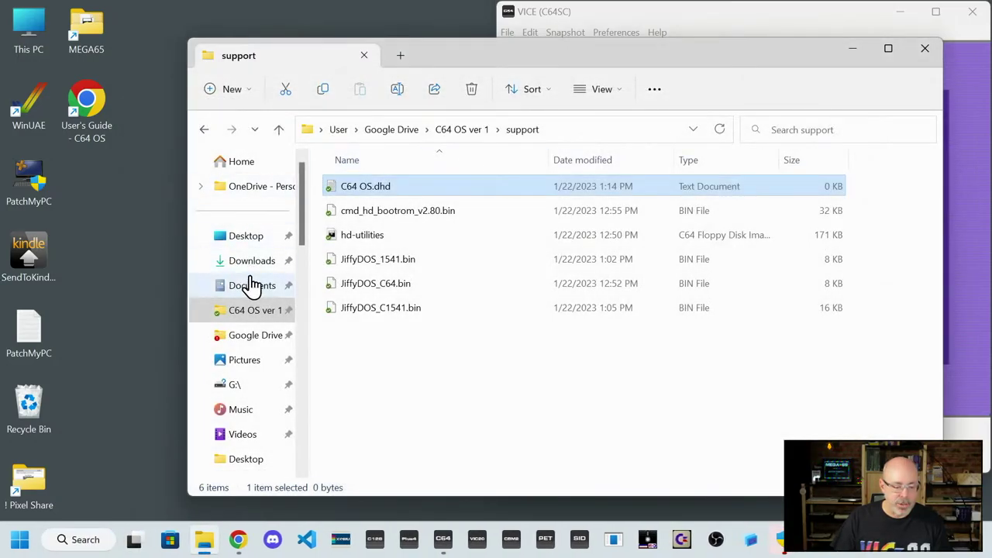
- Open the Downloads folder and bring up the available actions for the test BMP file
{"action": "left_click", "coordinate": [251, 265]}
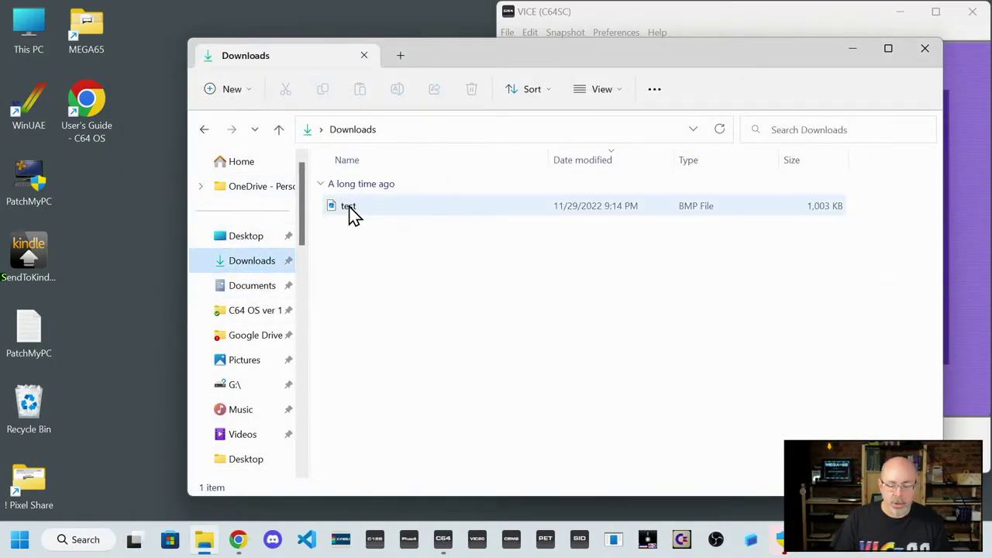
{"action": "mouse_move", "coordinate": [353, 215]}
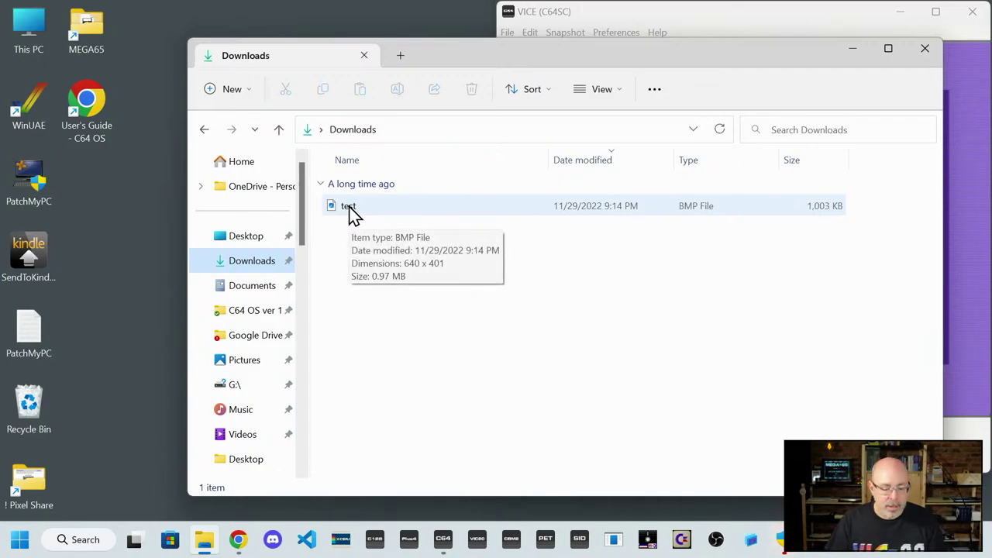
{"action": "right_click", "coordinate": [352, 215]}
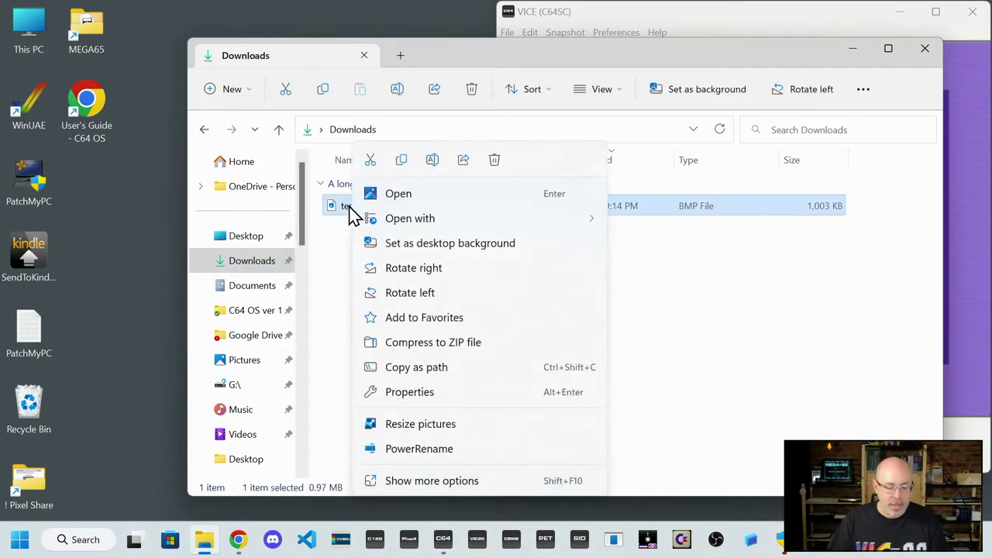
- Delete the BMP file from the Downloads folder, then close the folder window and the disk image attachment dialog
{"action": "left_click", "coordinate": [496, 159]}
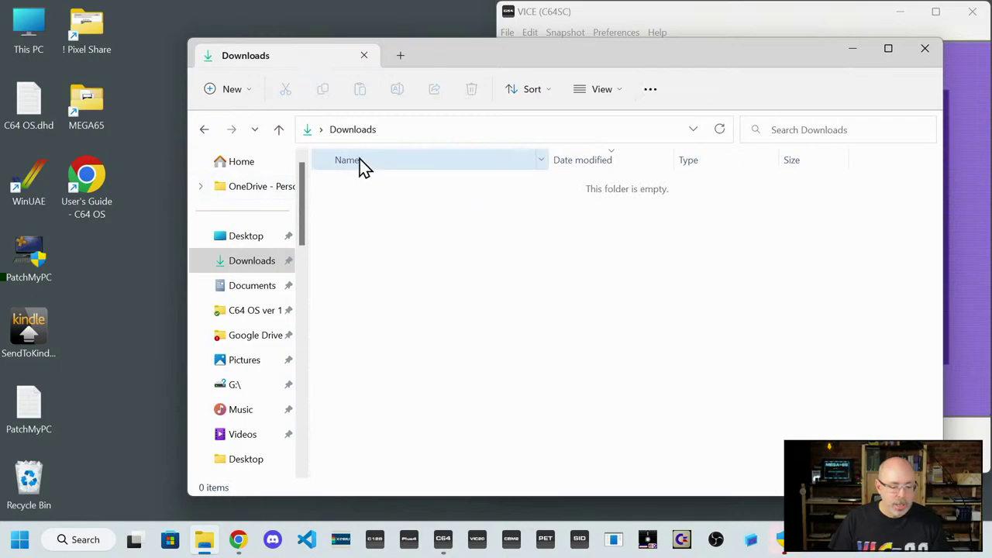
{"action": "left_click_drag", "start_coordinate": [485, 58], "coordinate": [414, 55]}
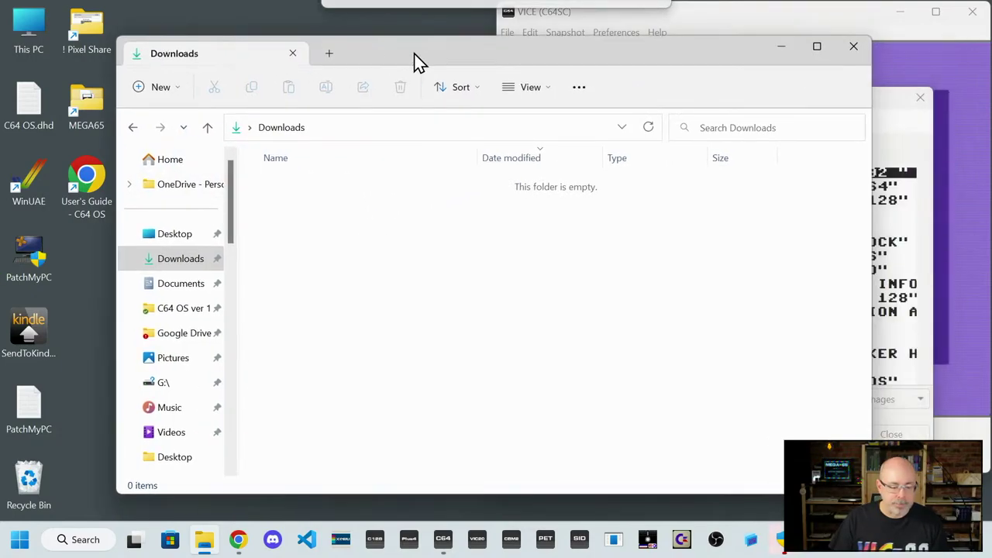
{"action": "left_click", "coordinate": [852, 48]}
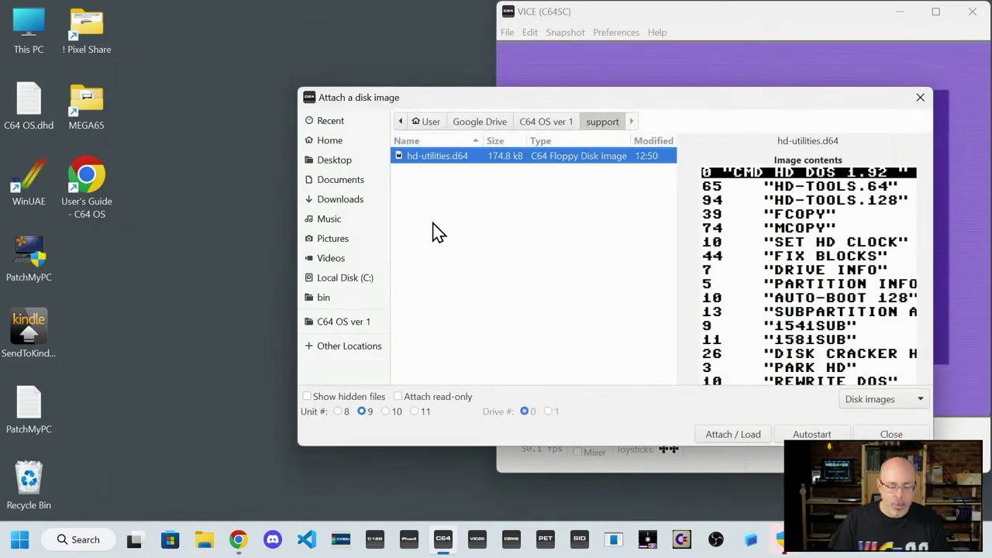
{"action": "left_click", "coordinate": [899, 435]}
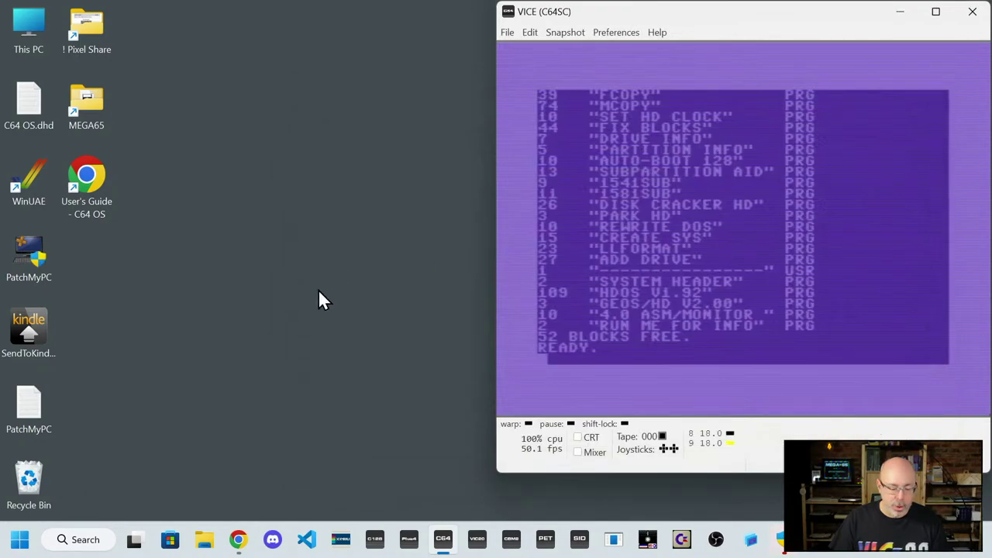
- Switch to Chrome and read the Drive 9 section of the C64 OS User's Guide about creating a dhd image file
{"action": "left_click", "coordinate": [237, 538]}
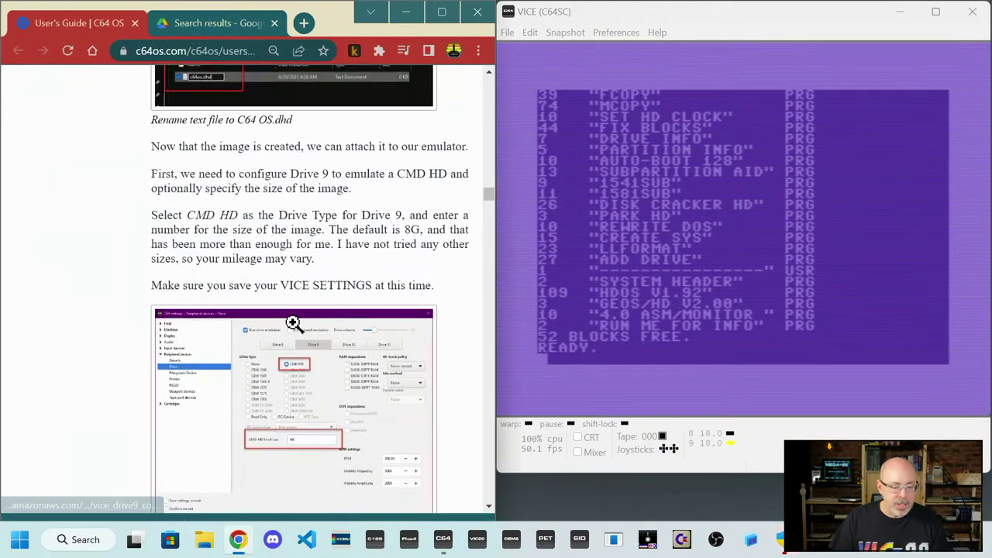
{"action": "scroll", "coordinate": [293, 321], "scroll_direction": "down", "scroll_amount": 3}
{"action": "scroll", "coordinate": [293, 321], "scroll_direction": "up", "scroll_amount": 12}
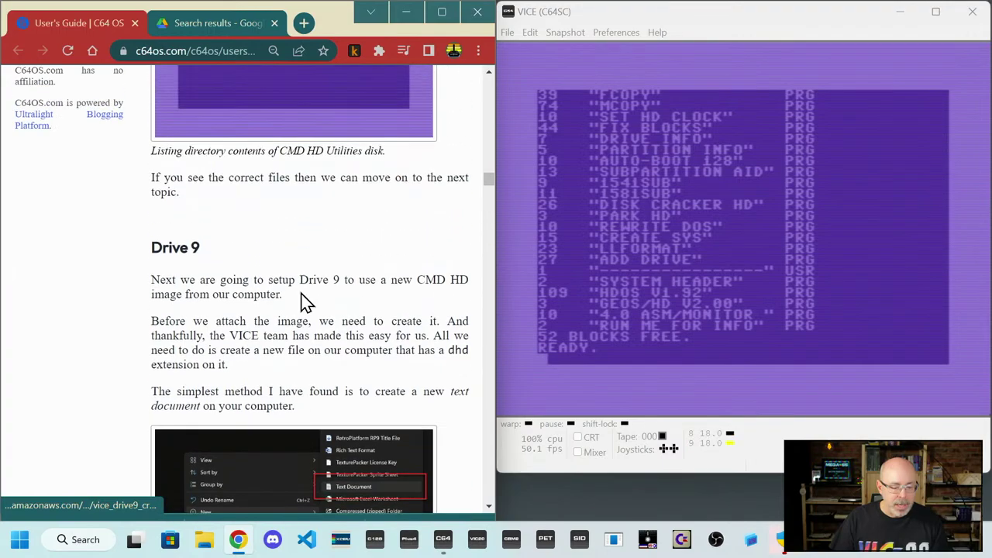
{"action": "scroll", "coordinate": [302, 256], "scroll_direction": "down", "scroll_amount": 2}
{"action": "scroll", "coordinate": [303, 251], "scroll_direction": "up", "scroll_amount": 2}
{"action": "scroll", "coordinate": [283, 228], "scroll_direction": "down", "scroll_amount": 1}
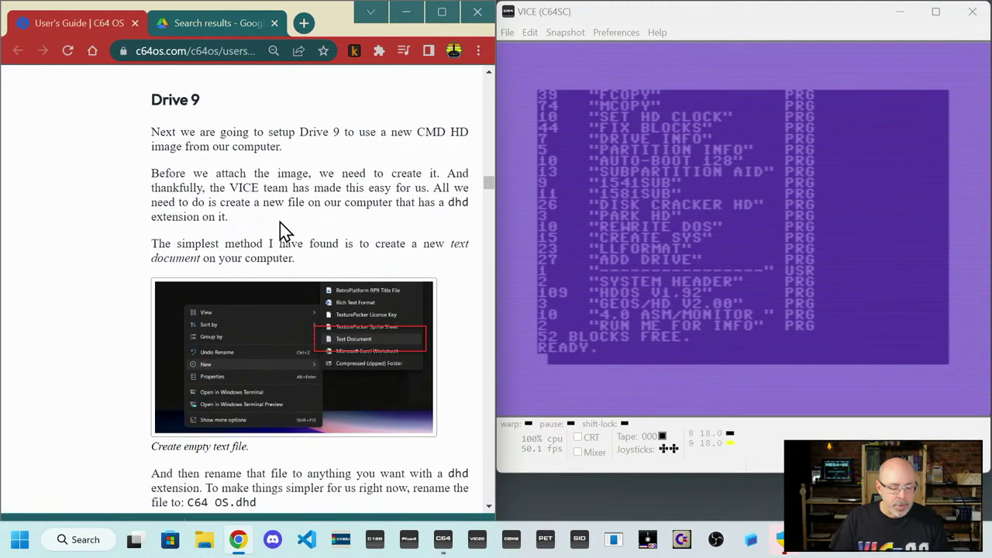
{"action": "scroll", "coordinate": [377, 259], "scroll_direction": "down", "scroll_amount": 1}
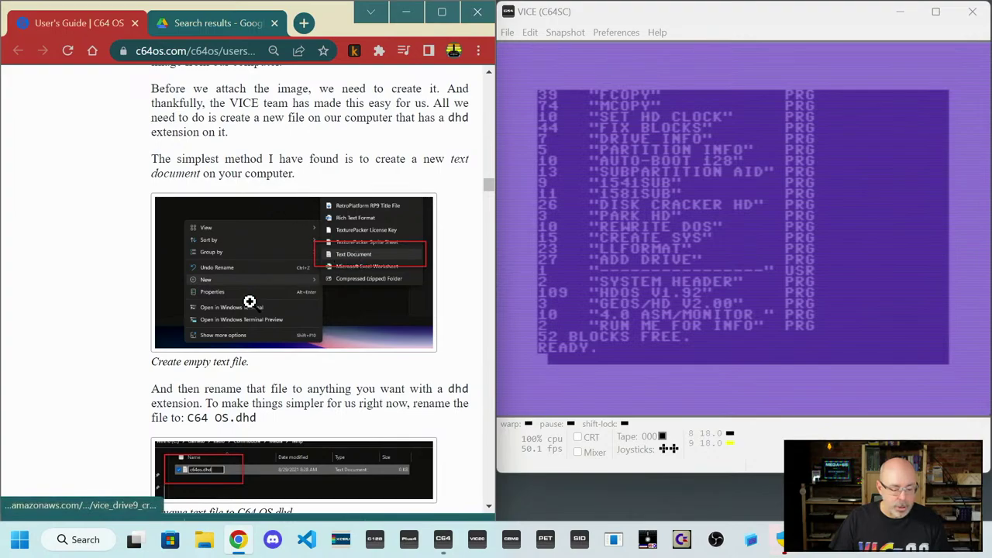
{"action": "scroll", "coordinate": [229, 313], "scroll_direction": "down", "scroll_amount": 2}
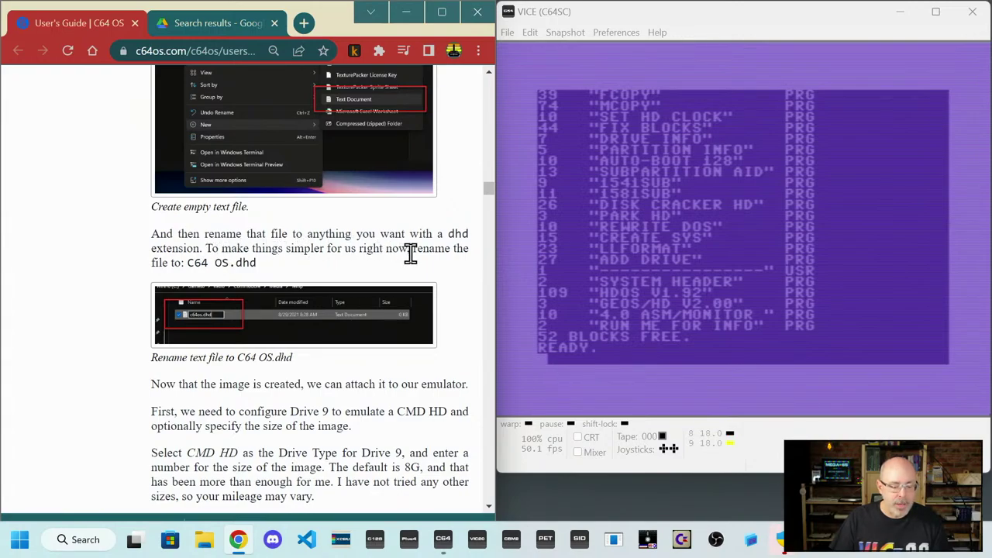
- Create a new text document on the Windows desktop
{"action": "right_click", "coordinate": [562, 490]}
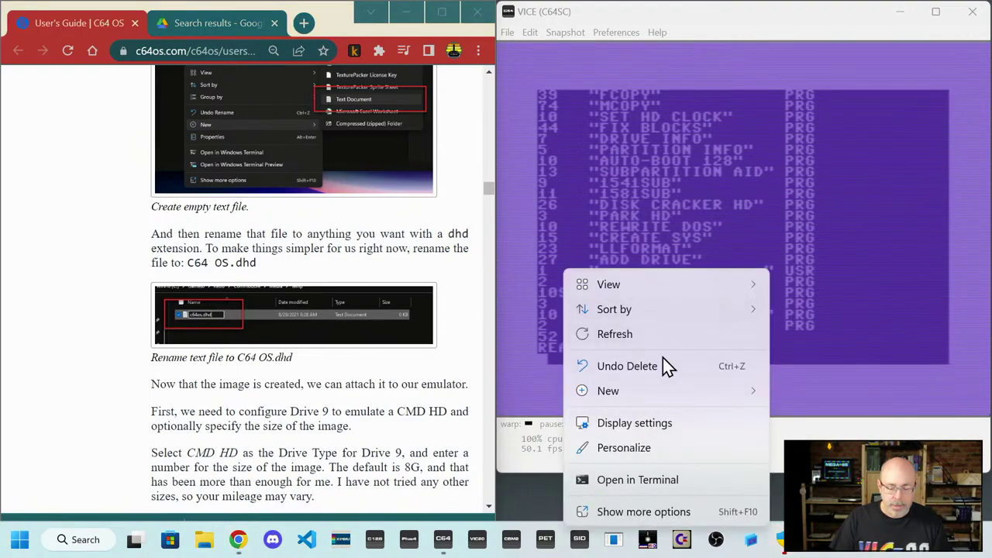
{"action": "mouse_move", "coordinate": [757, 393]}
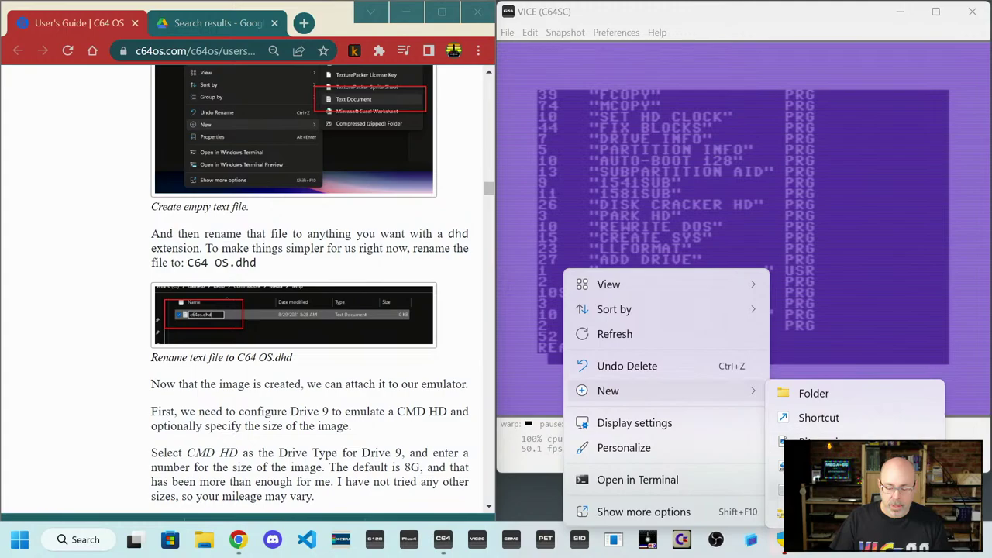
{"action": "left_click", "coordinate": [813, 491]}
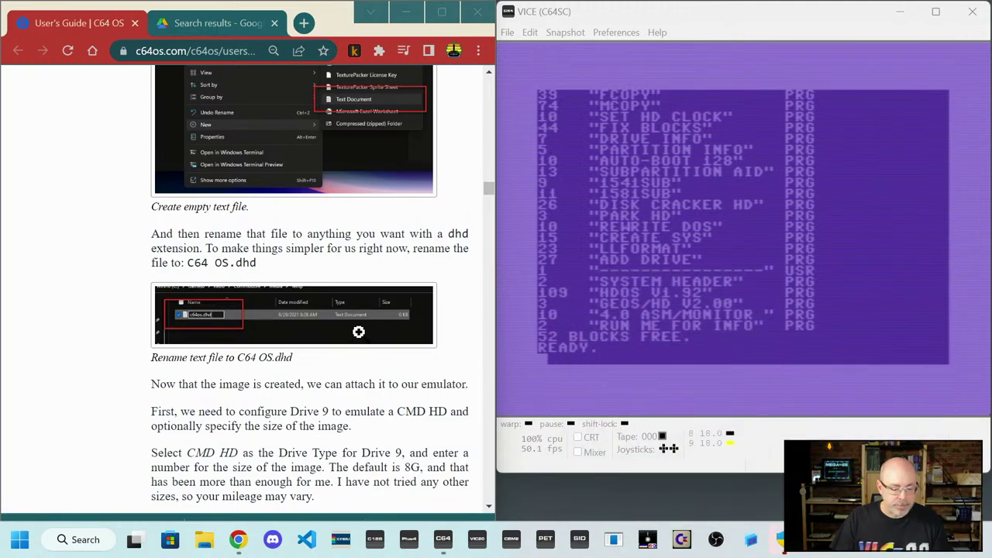
- Copy the file name C64 OS.dhd from the guide's renaming instructions and minimize the browser
{"action": "scroll", "coordinate": [358, 331], "scroll_direction": "up", "scroll_amount": 1}
{"action": "scroll", "coordinate": [361, 334], "scroll_direction": "down", "scroll_amount": 2}
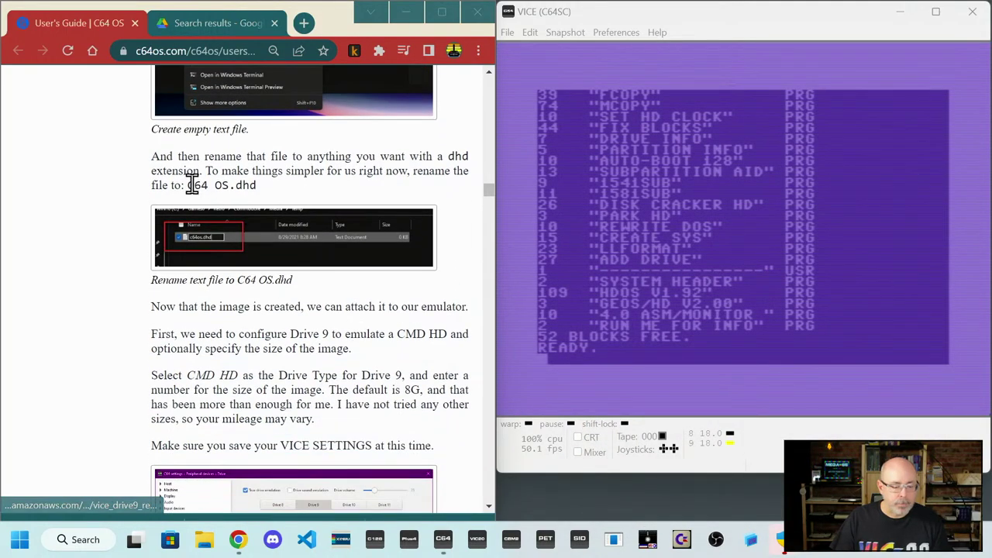
{"action": "left_click_drag", "start_coordinate": [187, 185], "coordinate": [262, 187]}
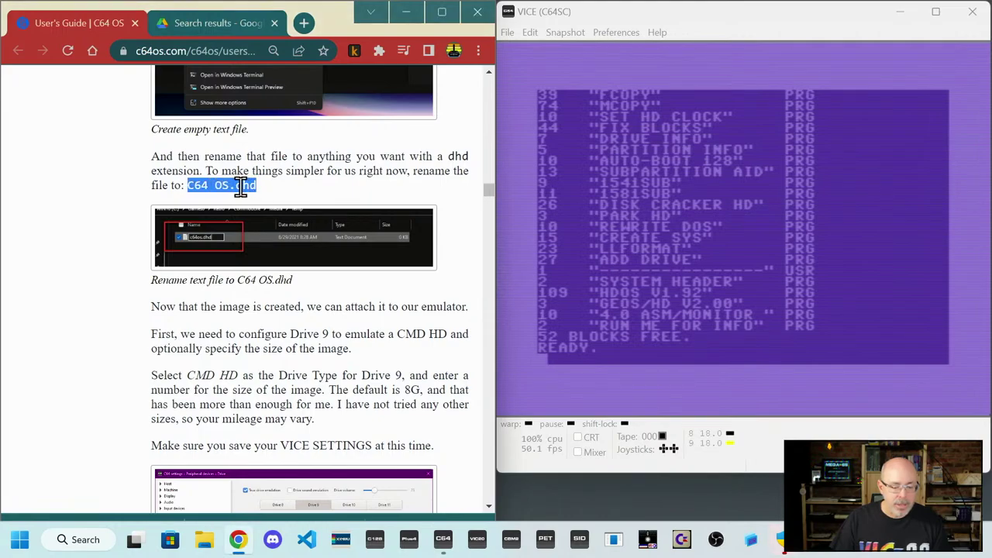
{"action": "right_click", "coordinate": [241, 186]}
{"action": "left_click", "coordinate": [270, 203]}
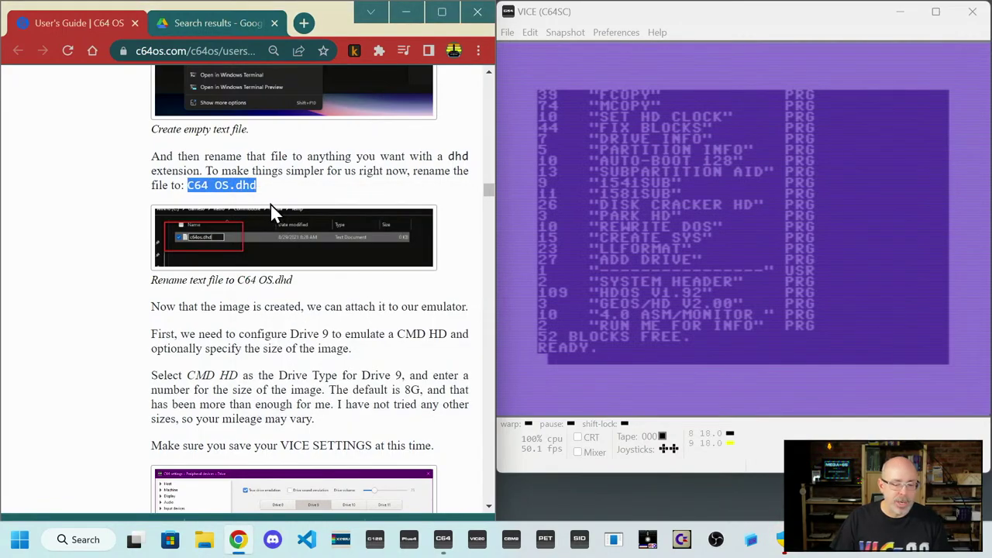
{"action": "left_click", "coordinate": [410, 14]}
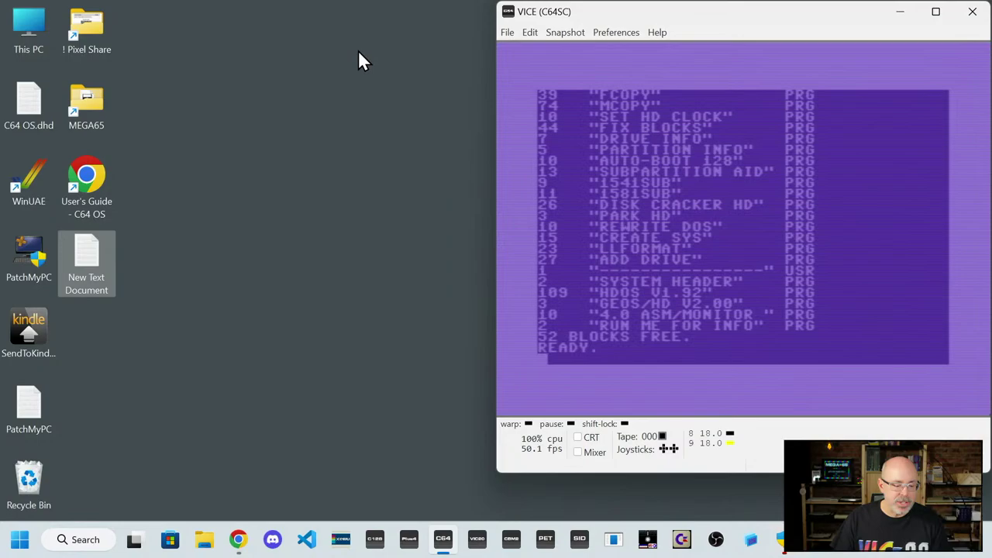
- Open New Text Document in Notepad and save it to the Desktop as C64 OS.dhd with the file type All files
{"action": "double_click", "coordinate": [88, 248]}
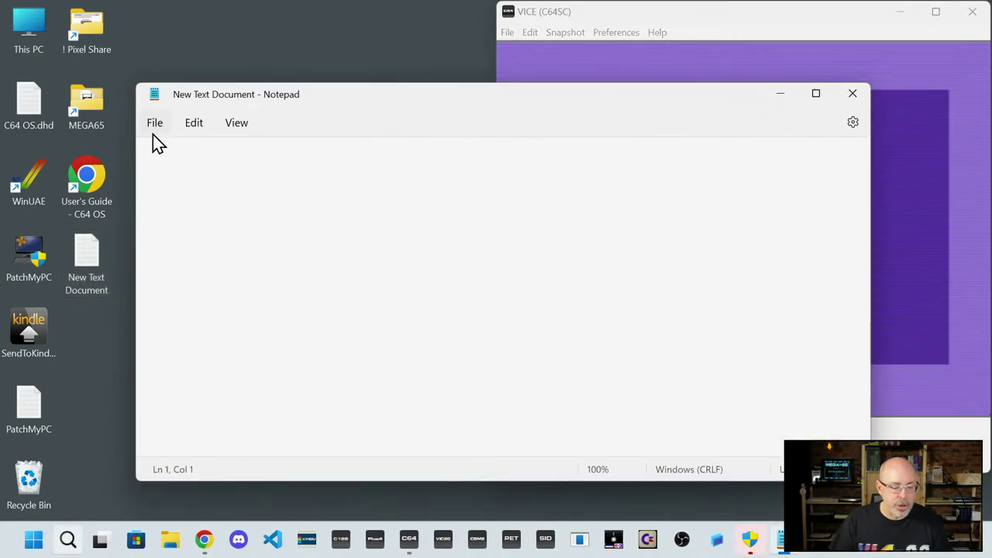
{"action": "left_click", "coordinate": [157, 124]}
{"action": "left_click", "coordinate": [167, 254]}
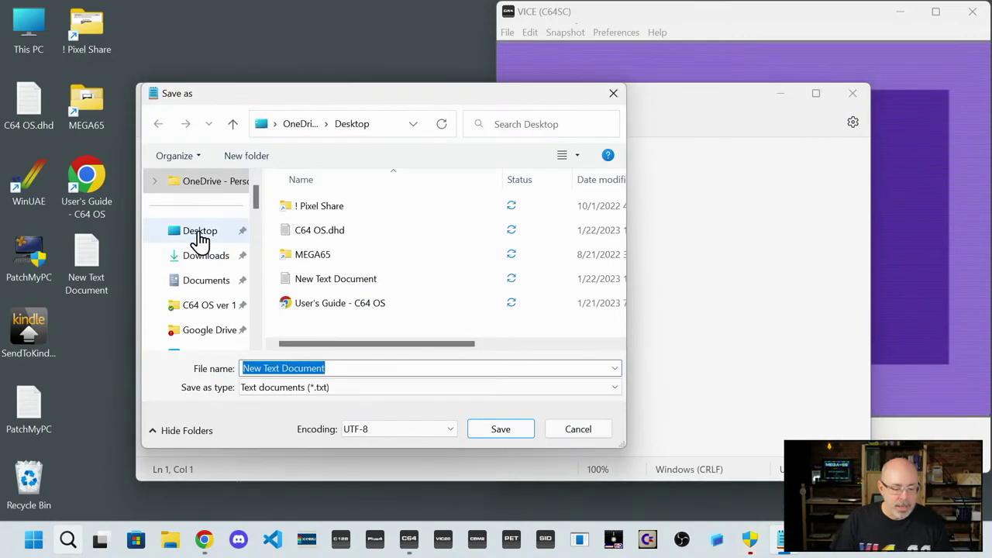
{"action": "left_click", "coordinate": [200, 239]}
{"action": "left_click", "coordinate": [289, 368]}
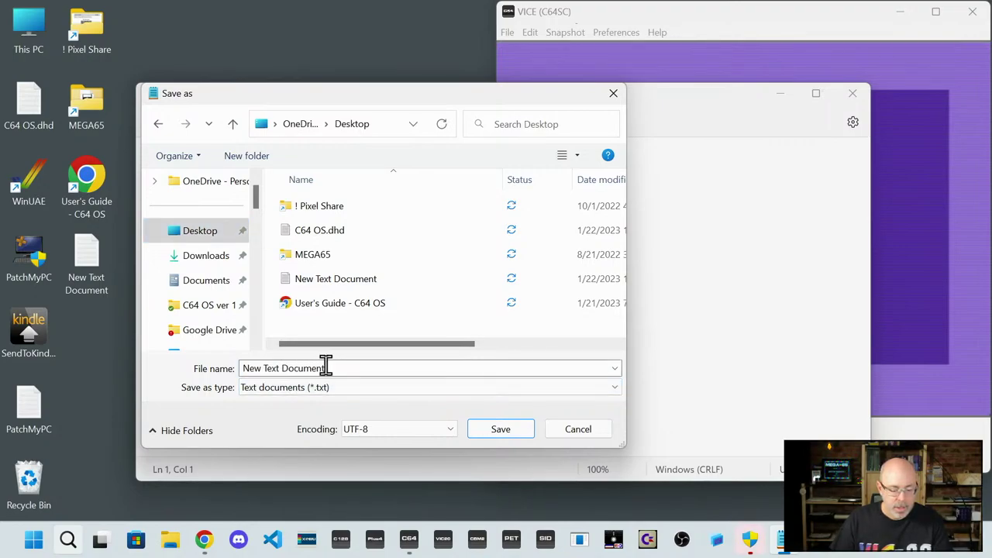
{"action": "left_click_drag", "start_coordinate": [324, 369], "coordinate": [240, 369]}
{"action": "type", "text": "C64 OS.dhd"}
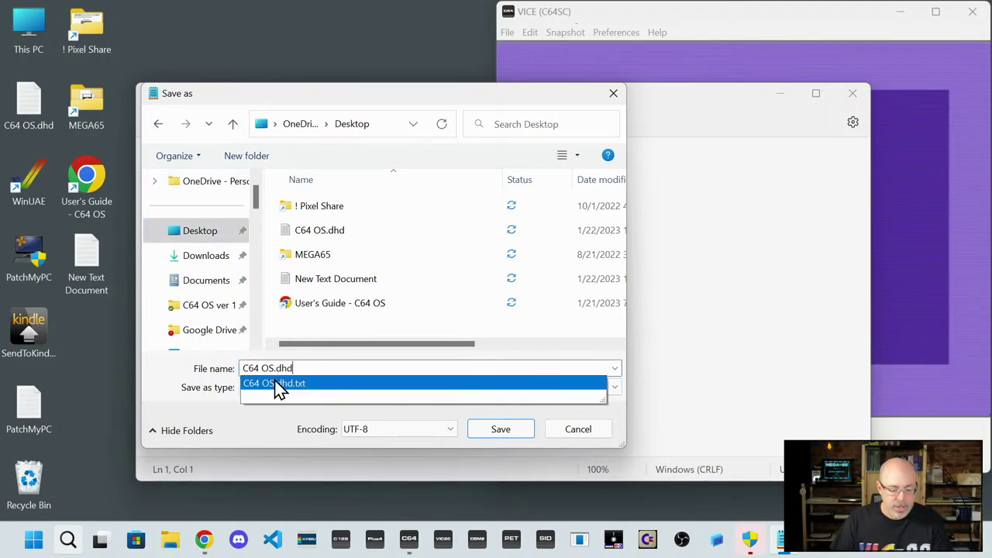
{"action": "left_click", "coordinate": [325, 365]}
{"action": "left_click", "coordinate": [331, 390]}
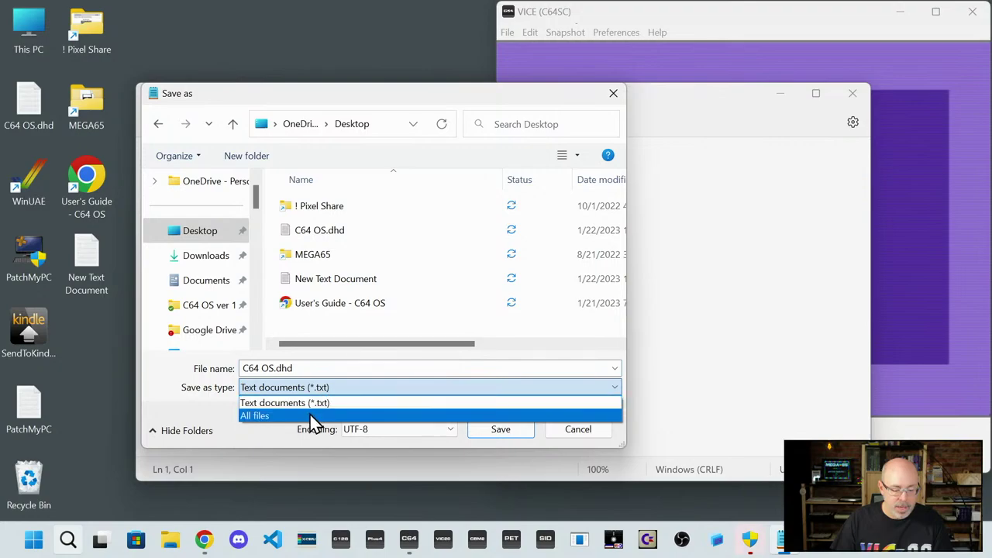
{"action": "left_click", "coordinate": [310, 416]}
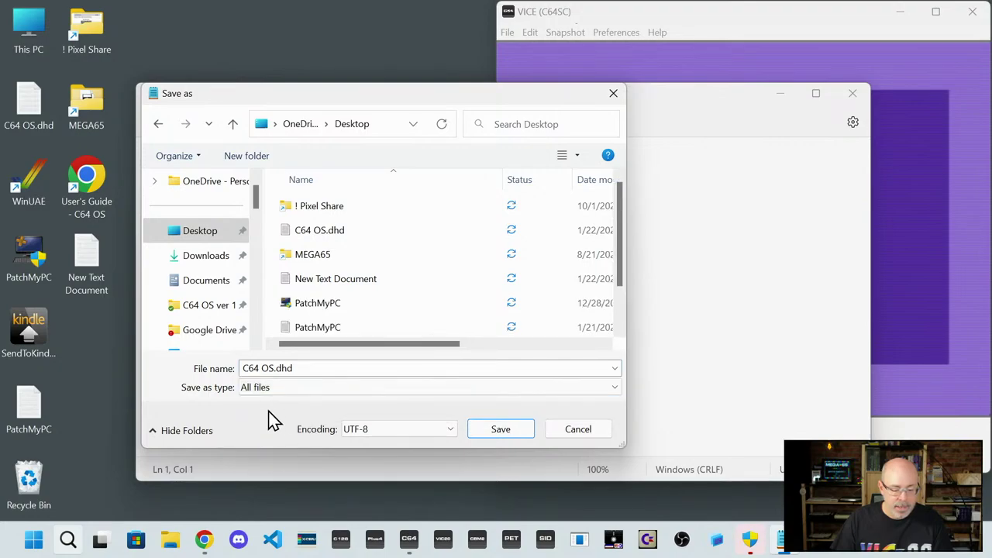
{"action": "left_click", "coordinate": [492, 431]}
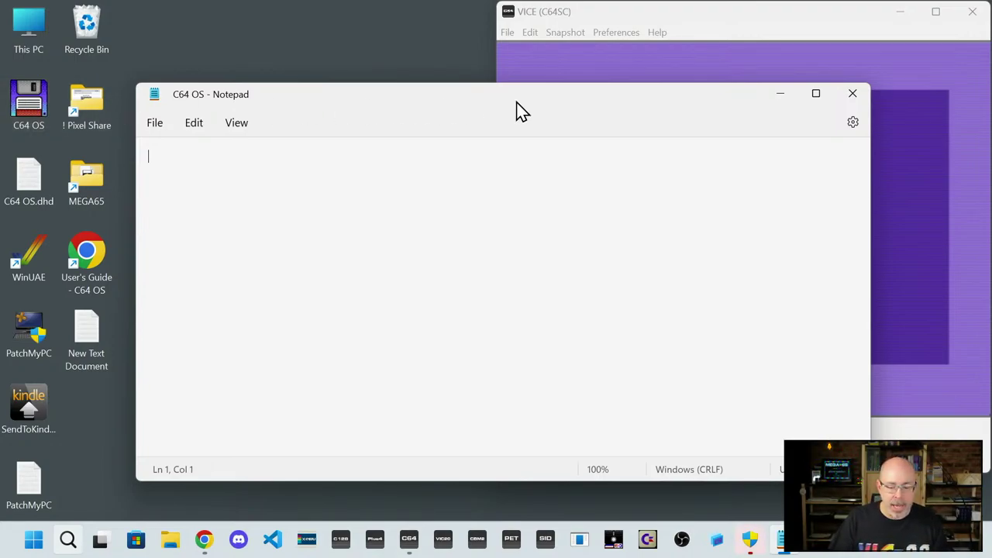
- Close Notepad and delete the old C64 OS.dhd text document from the desktop
{"action": "left_click", "coordinate": [852, 94]}
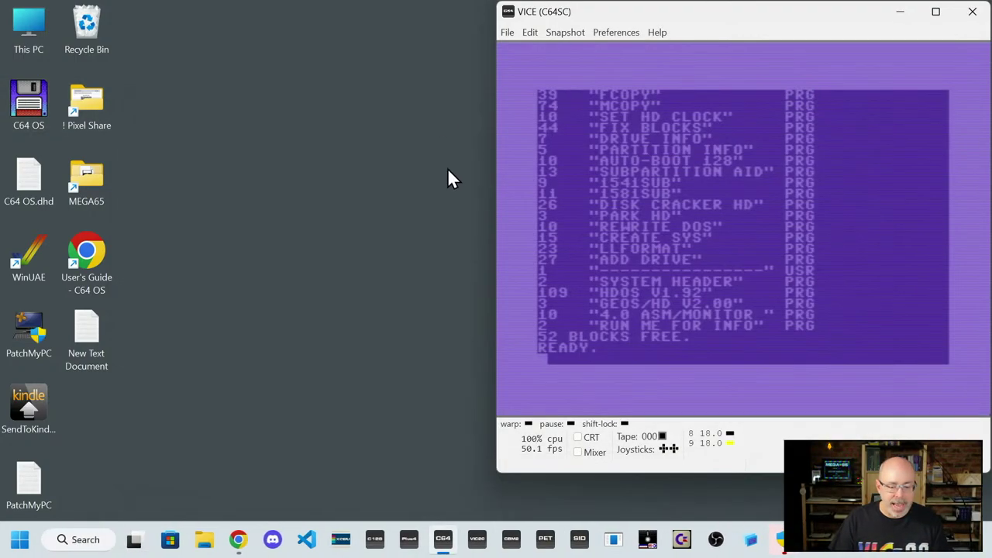
{"action": "right_click", "coordinate": [36, 179]}
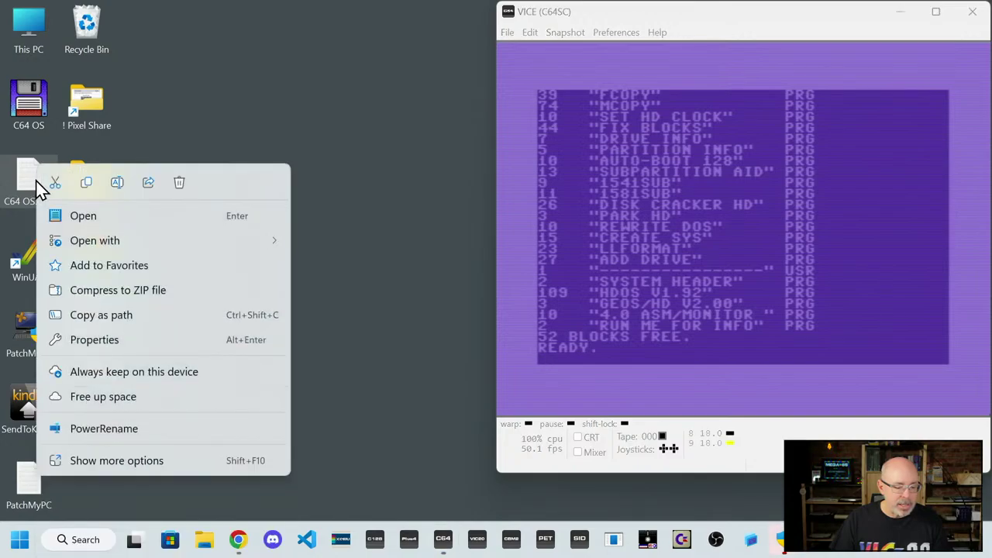
{"action": "left_click", "coordinate": [180, 182]}
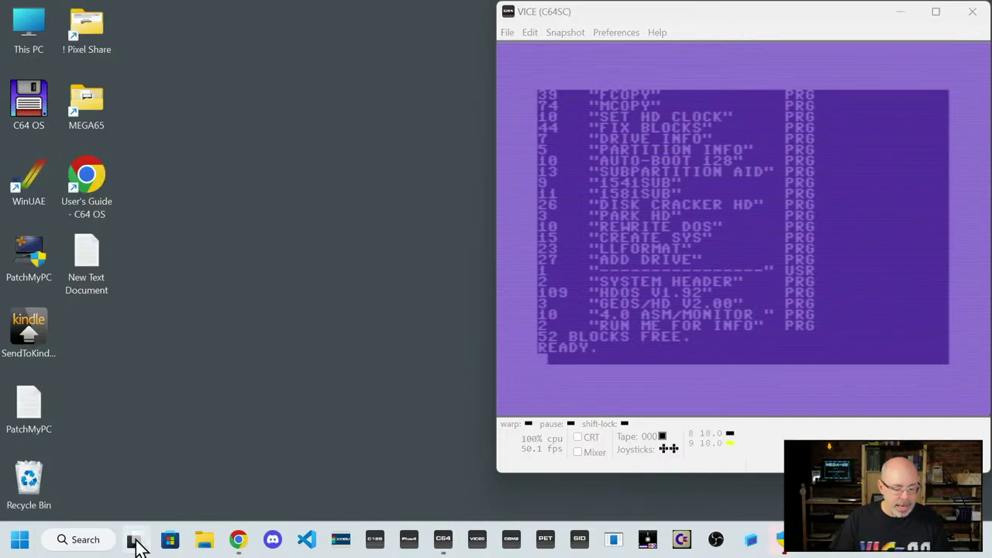
- Move the C64 OS disk image from the desktop into the support folder of C64 OS ver 1 using File Explorer
{"action": "left_click", "coordinate": [205, 541]}
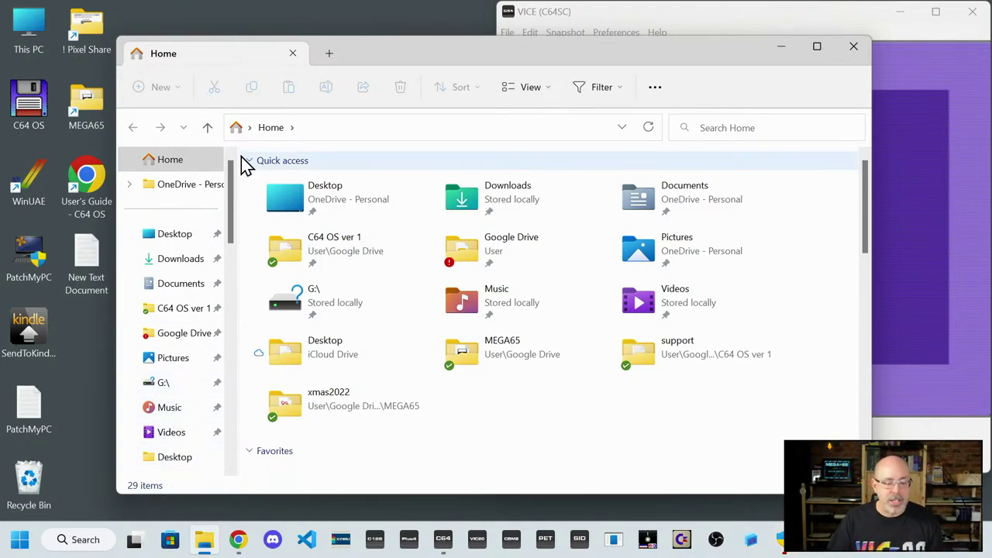
{"action": "left_click_drag", "start_coordinate": [383, 48], "coordinate": [404, 49]}
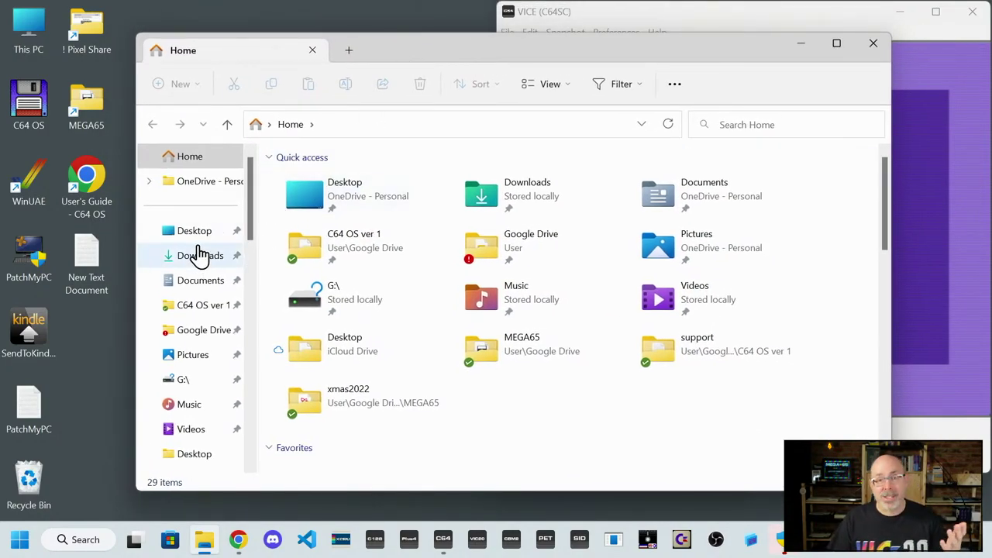
{"action": "left_click", "coordinate": [190, 311]}
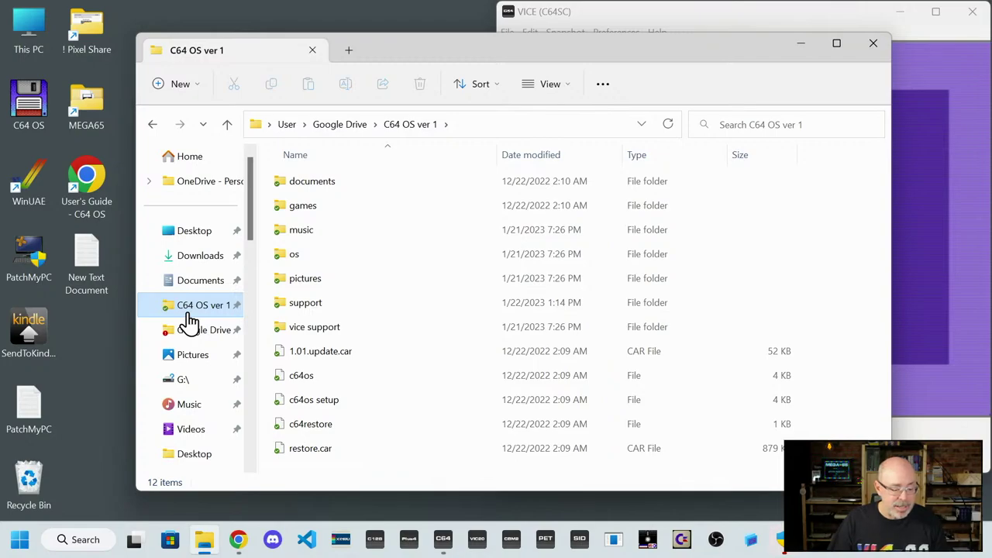
{"action": "left_click", "coordinate": [301, 308]}
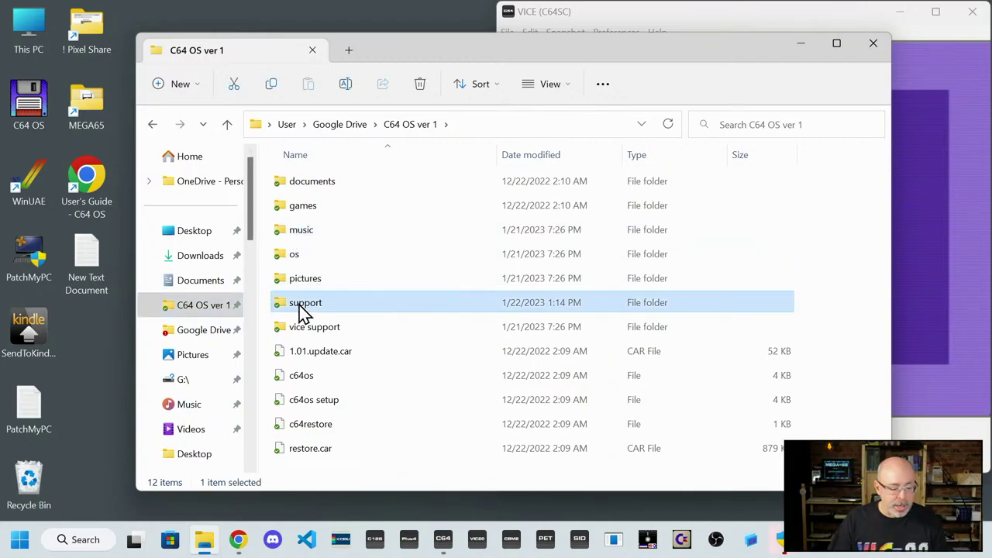
{"action": "double_click", "coordinate": [301, 307]}
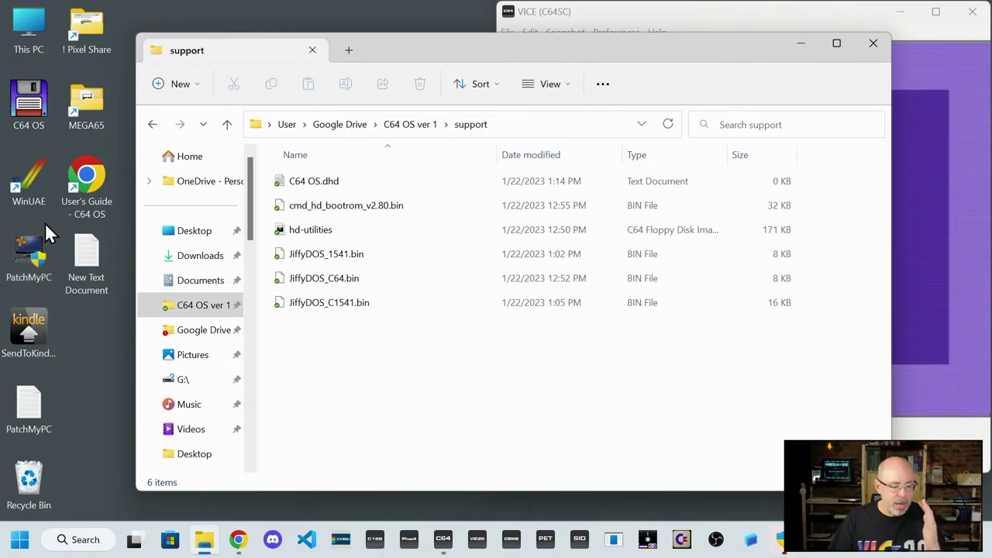
{"action": "left_click_drag", "start_coordinate": [36, 100], "coordinate": [323, 365]}
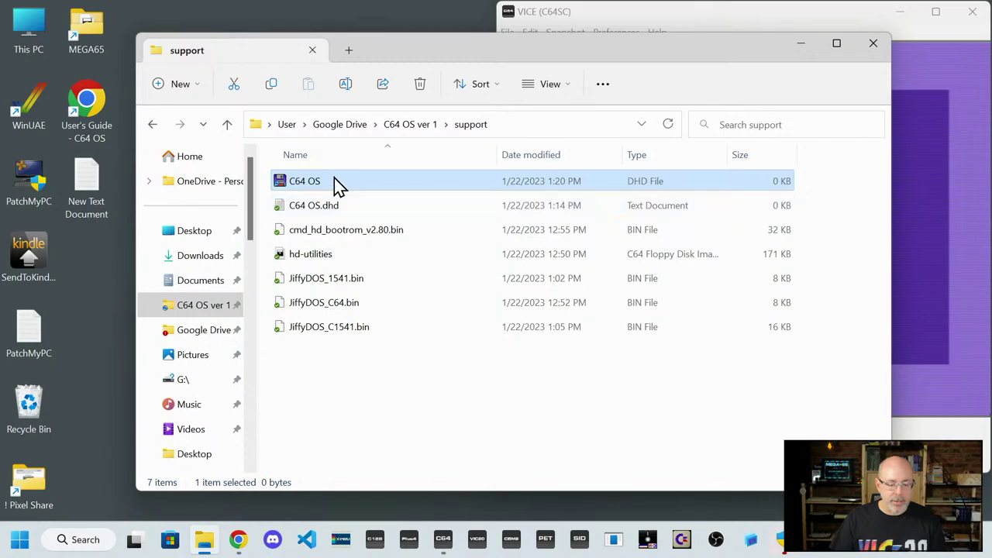
- Delete the old C64 OS.dhd text document from the support folder
{"action": "left_click", "coordinate": [312, 207]}
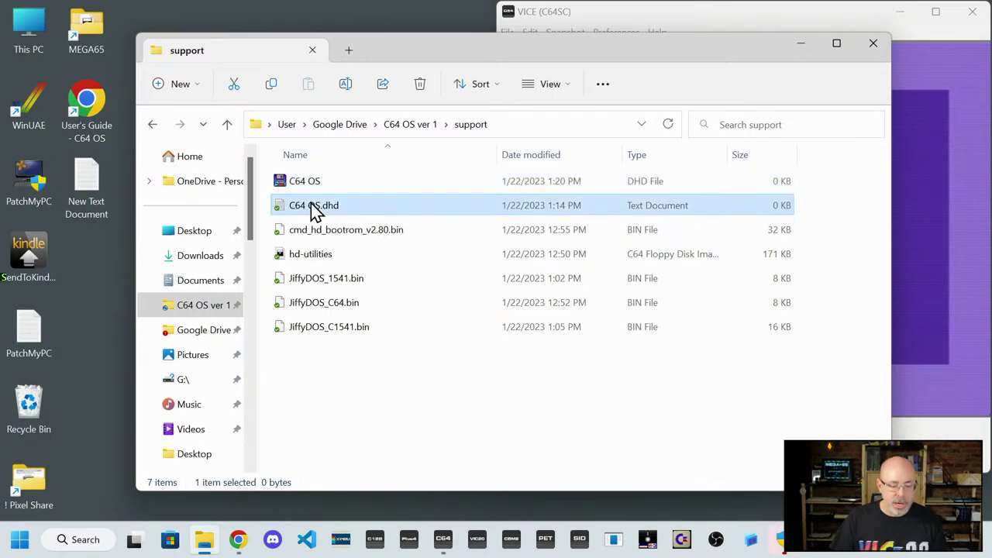
{"action": "right_click", "coordinate": [311, 207]}
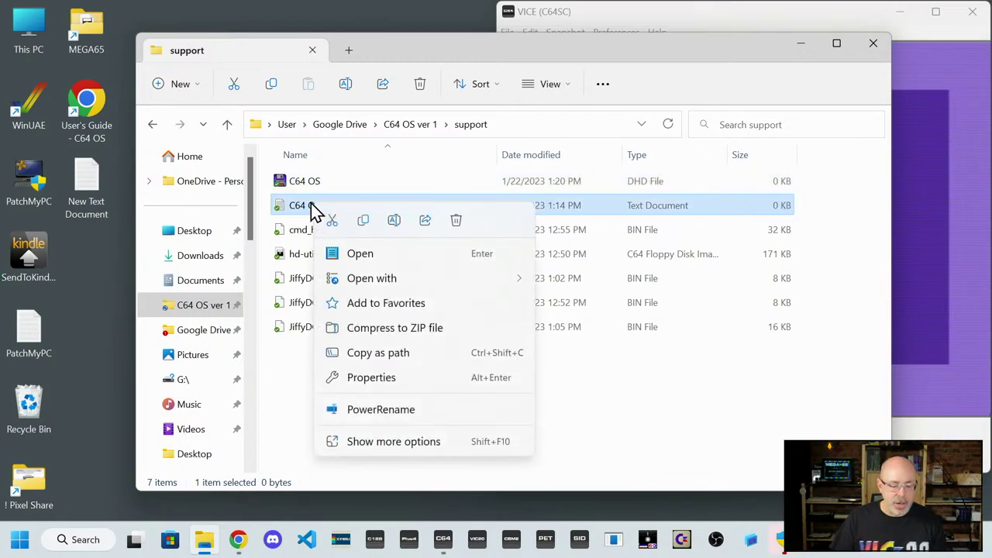
{"action": "left_click", "coordinate": [455, 221]}
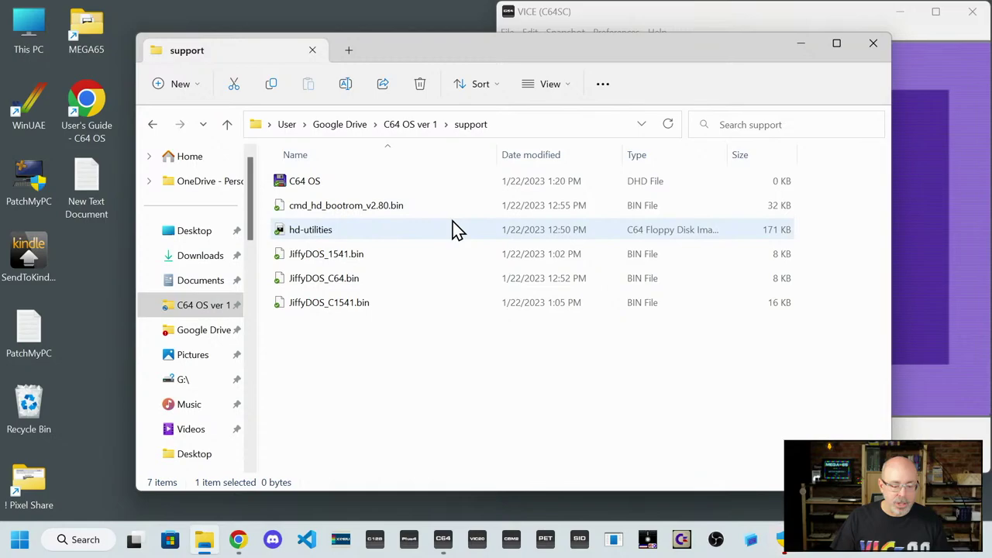
- Close the support folder window and switch to Chrome to read the User's Guide section on the Drive 9 CMD HD configuration
{"action": "left_click", "coordinate": [871, 45]}
{"action": "left_click", "coordinate": [238, 539]}
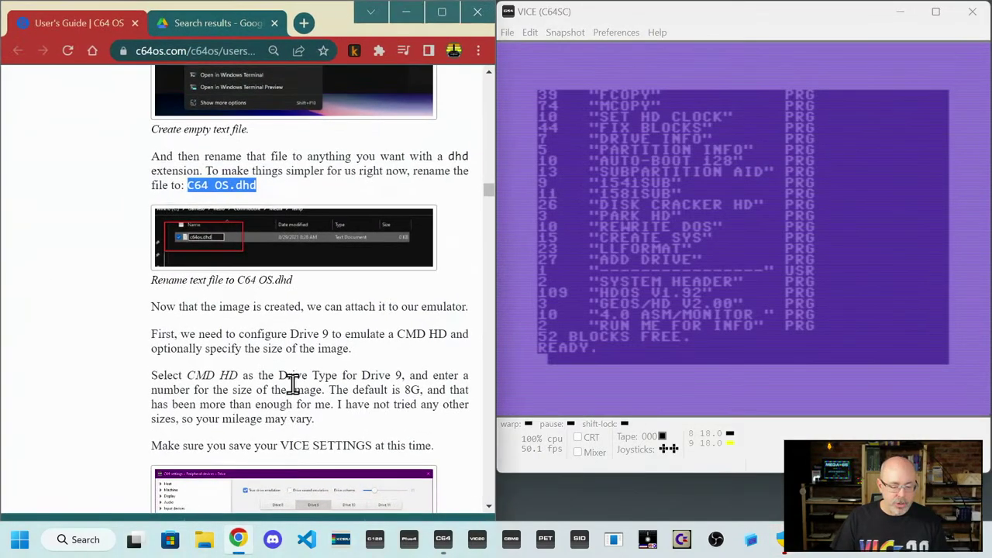
{"action": "scroll", "coordinate": [299, 360], "scroll_direction": "down", "scroll_amount": 2}
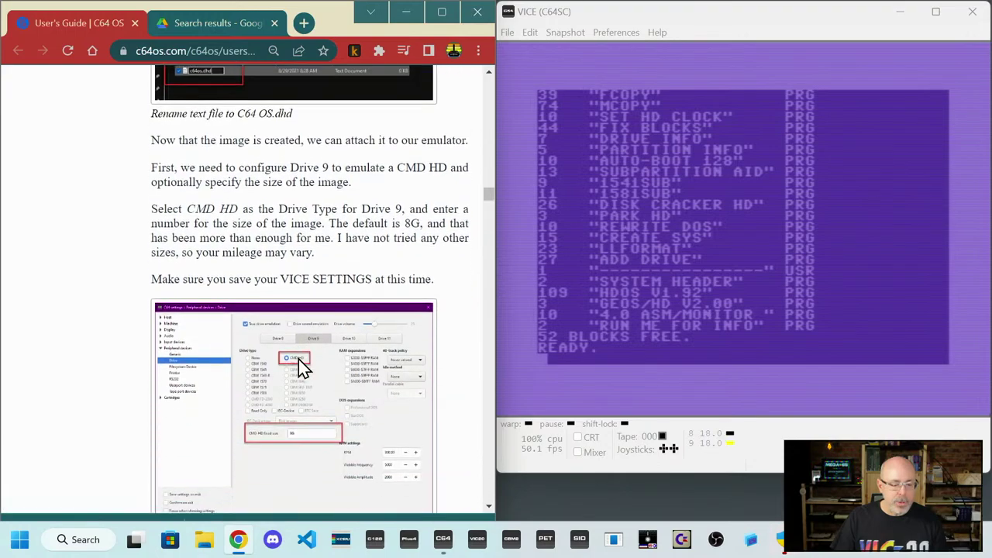
{"action": "scroll", "coordinate": [298, 359], "scroll_direction": "down", "scroll_amount": 1}
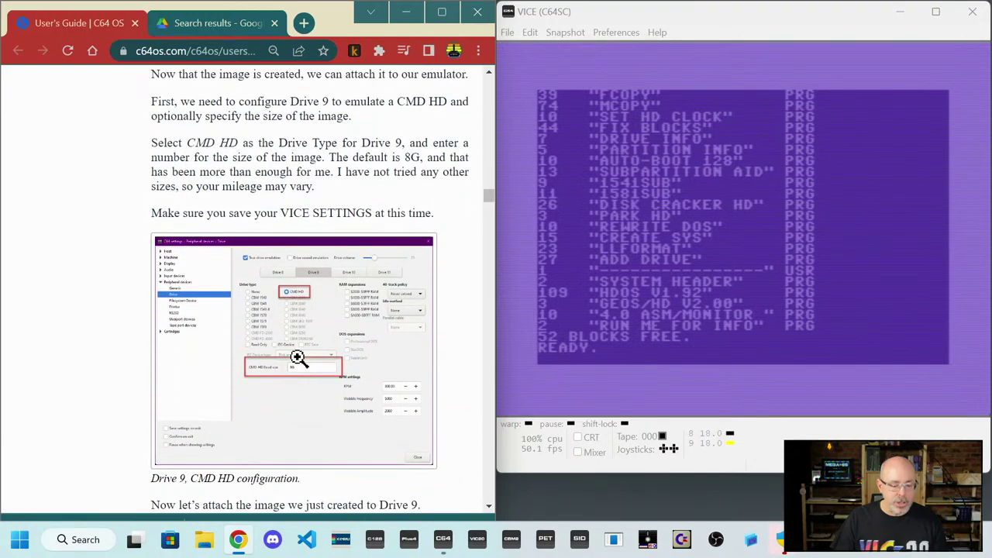
- Switch to VICE and attach the C64 OS.dhd image from the support folder to Drive 9 without autostarting it
{"action": "left_click", "coordinate": [507, 33]}
{"action": "mouse_move", "coordinate": [559, 67]}
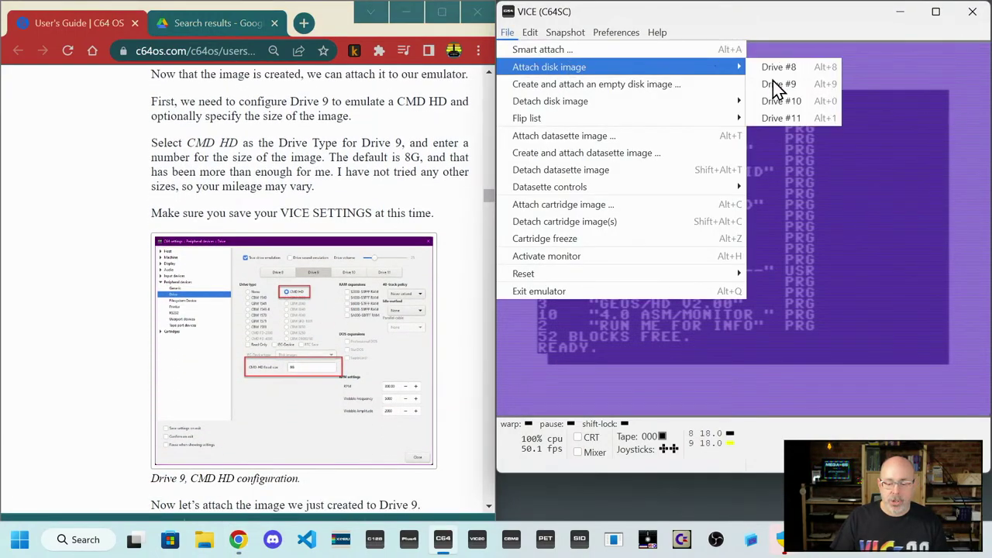
{"action": "left_click", "coordinate": [772, 83]}
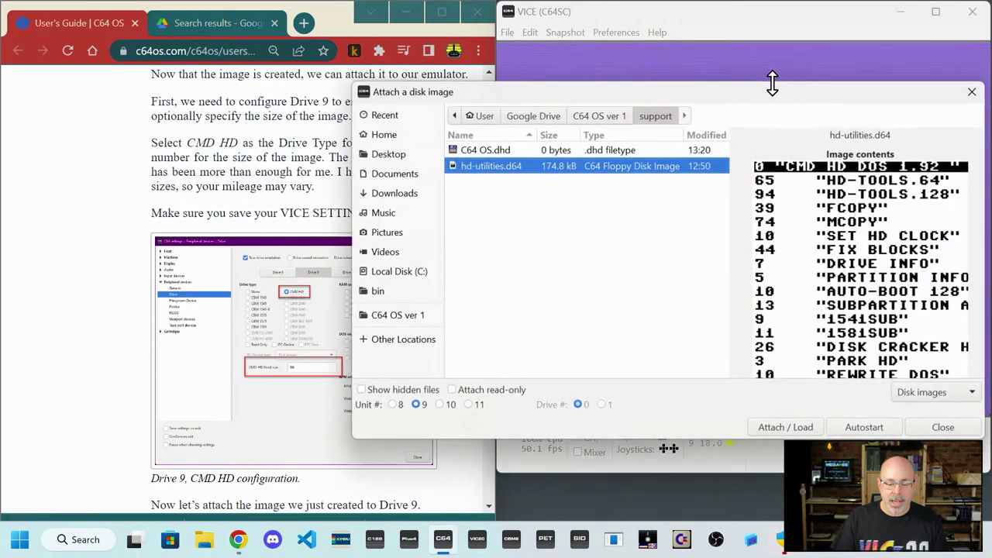
{"action": "left_click", "coordinate": [495, 150]}
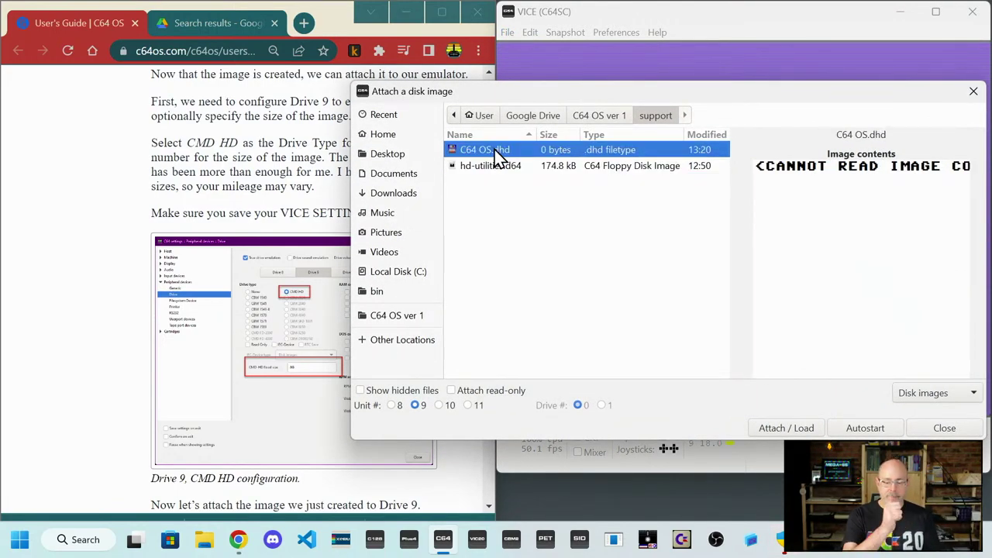
{"action": "left_click", "coordinate": [776, 427]}
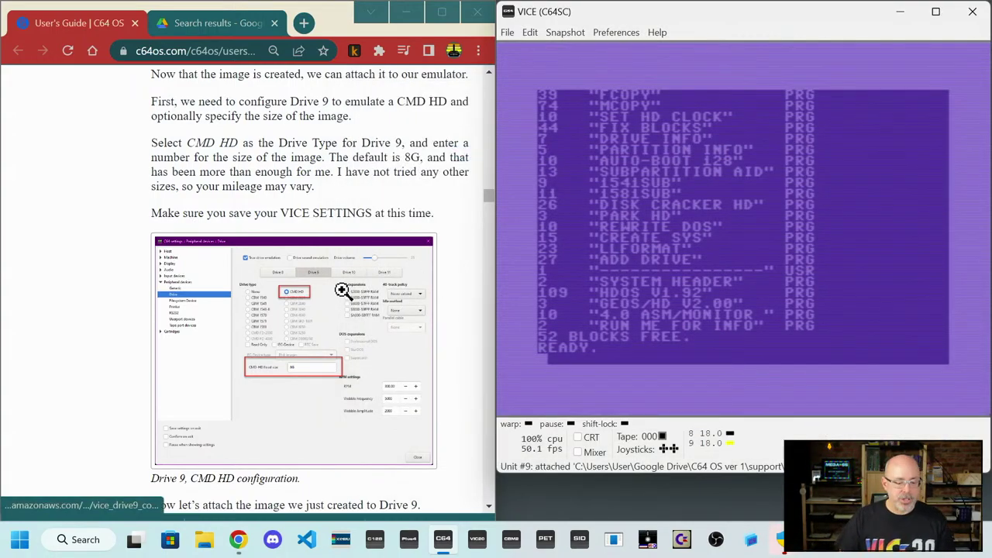
- Read the User's Guide instructions for attaching the empty CMD HD disk image and examine the enlarged attach dialog screenshot
{"action": "scroll", "coordinate": [339, 289], "scroll_direction": "down", "scroll_amount": 3}
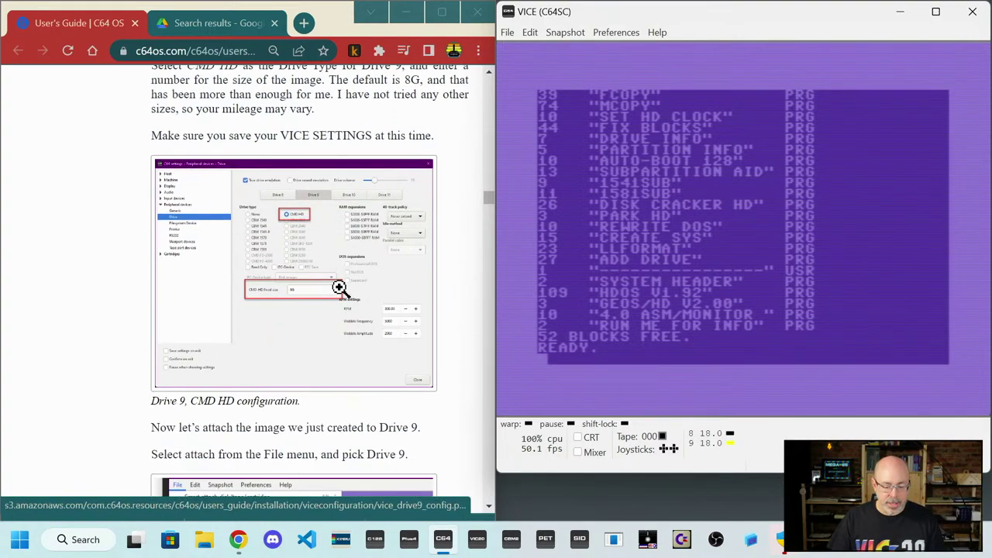
{"action": "scroll", "coordinate": [338, 288], "scroll_direction": "down", "scroll_amount": 1}
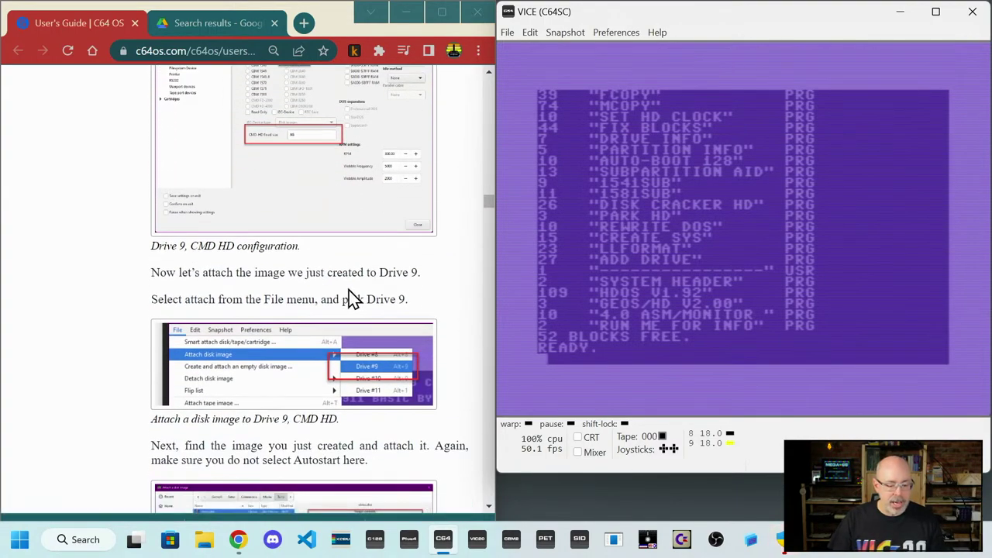
{"action": "scroll", "coordinate": [347, 293], "scroll_direction": "down", "scroll_amount": 1}
{"action": "scroll", "coordinate": [358, 329], "scroll_direction": "down", "scroll_amount": 1}
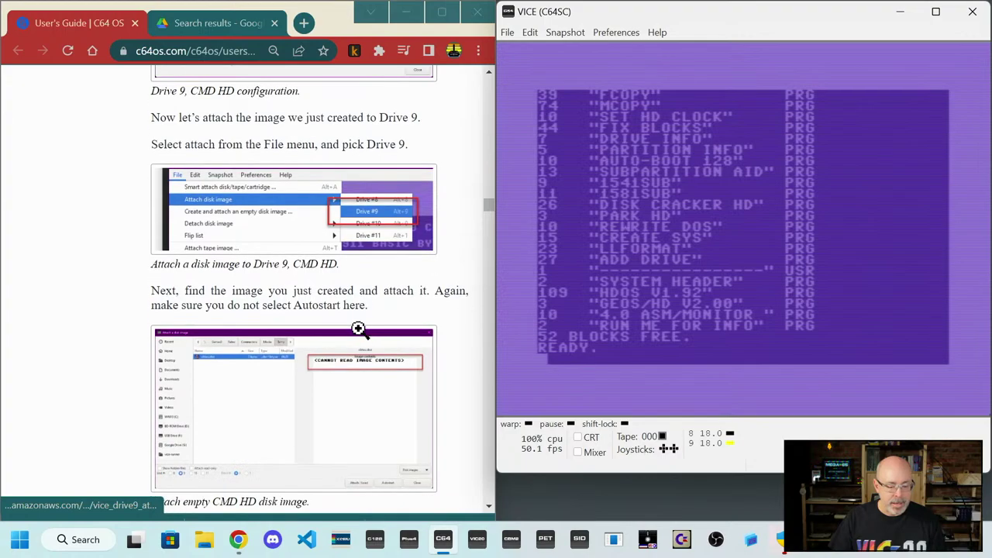
{"action": "scroll", "coordinate": [355, 329], "scroll_direction": "down", "scroll_amount": 2}
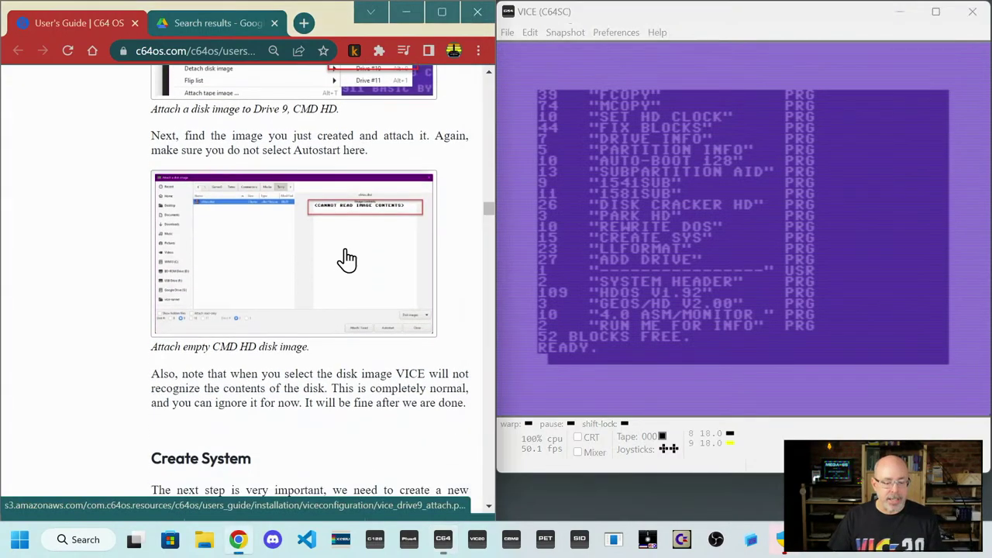
{"action": "left_click", "coordinate": [344, 259]}
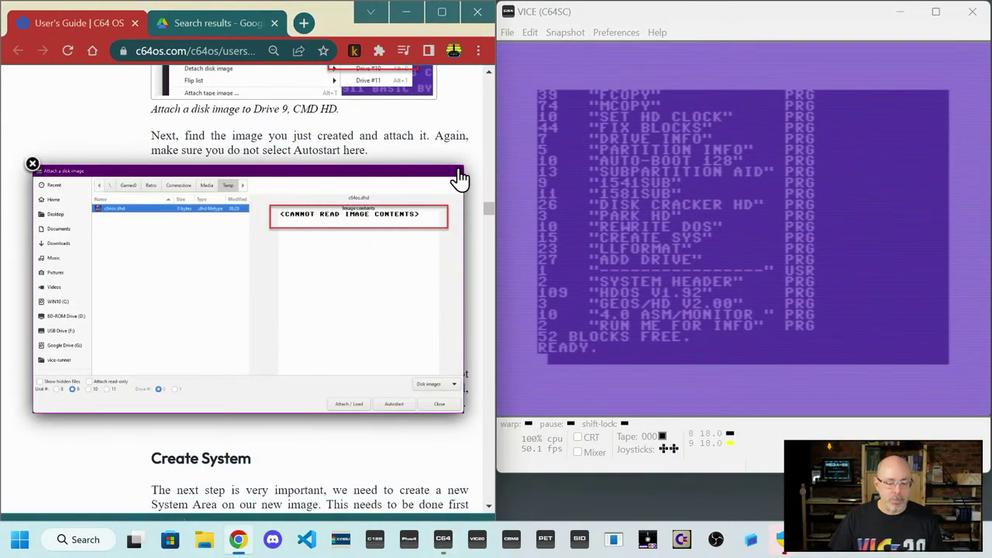
{"action": "left_click", "coordinate": [32, 164]}
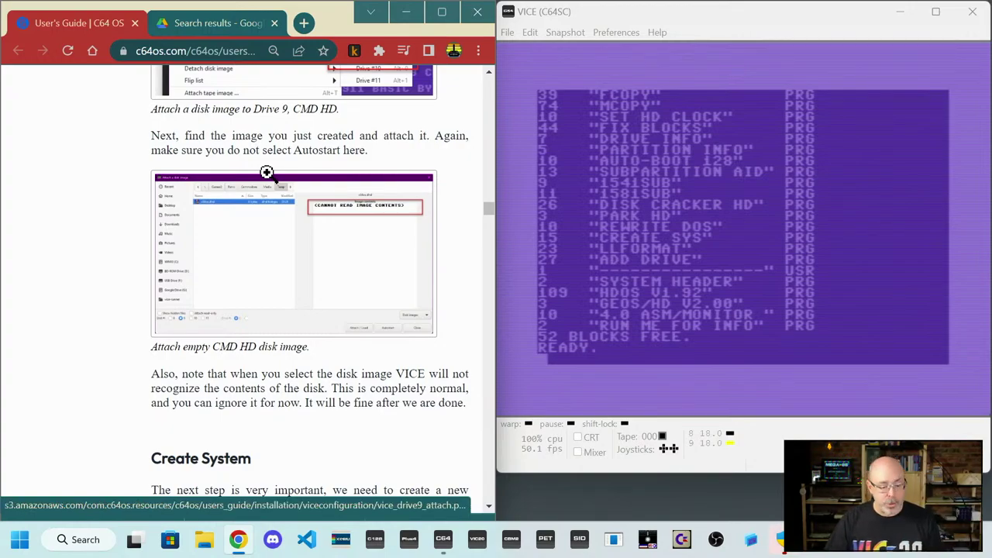
- Read the Create System section of the guide on loading CREATE SYS from the CMD HD Utilities disk
{"action": "scroll", "coordinate": [305, 258], "scroll_direction": "down", "scroll_amount": 1}
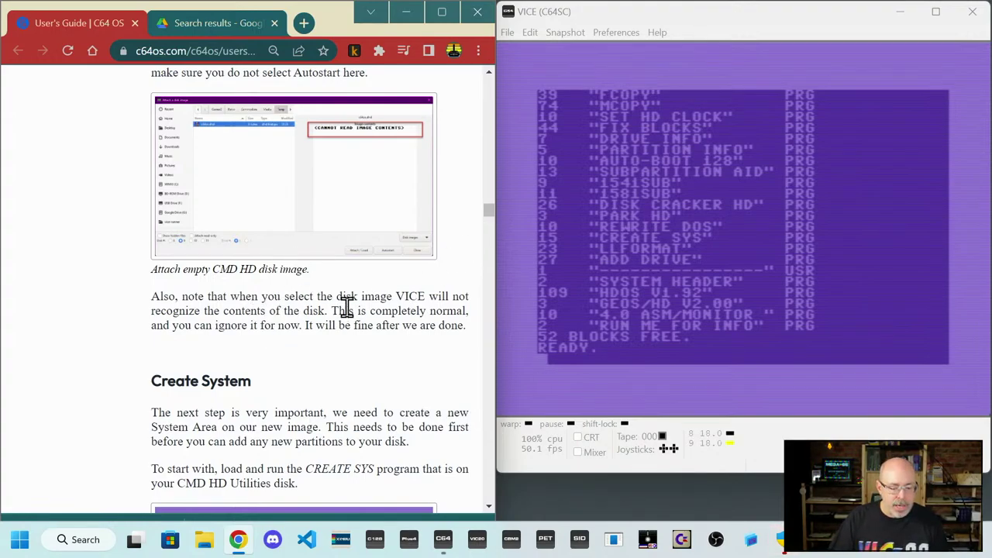
{"action": "scroll", "coordinate": [281, 343], "scroll_direction": "down", "scroll_amount": 4}
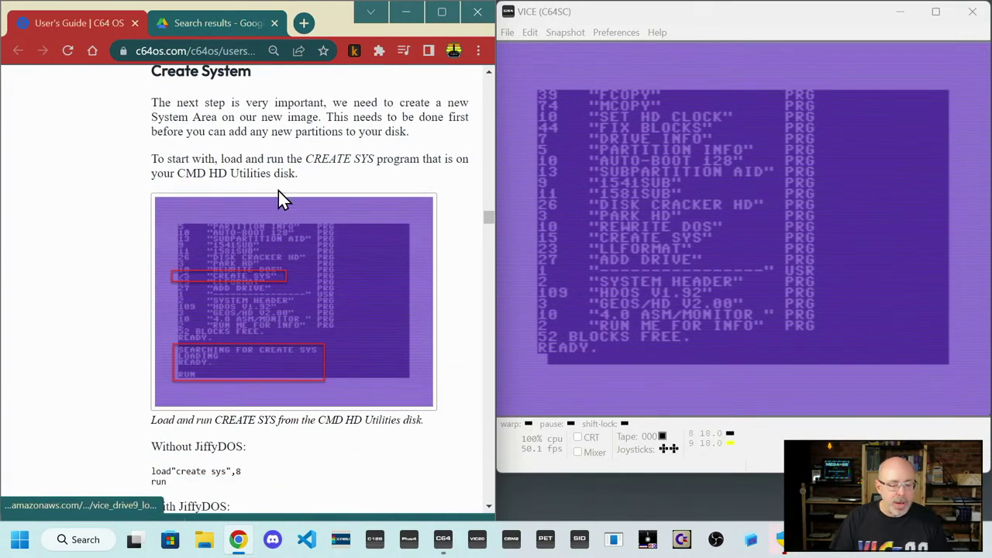
{"action": "scroll", "coordinate": [279, 194], "scroll_direction": "up", "scroll_amount": 1}
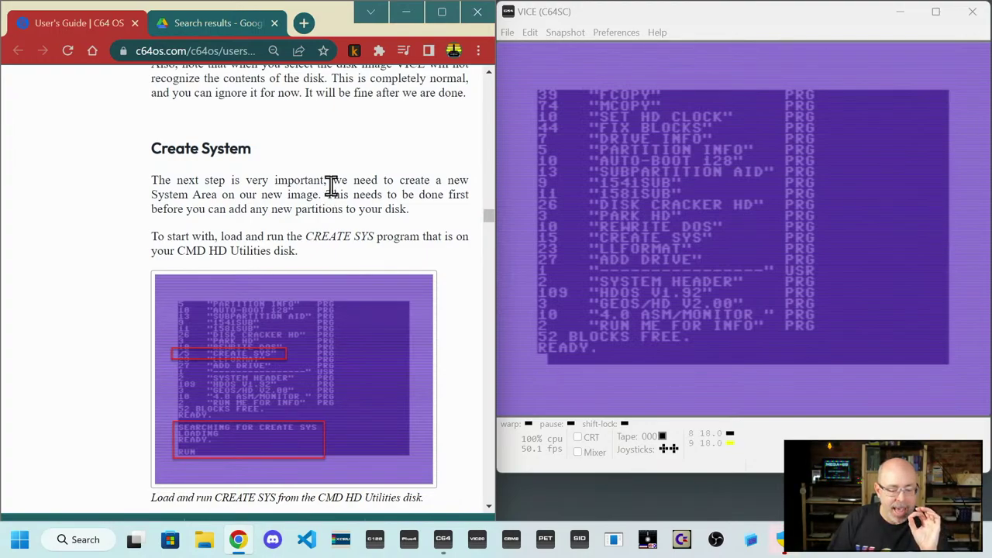
{"action": "scroll", "coordinate": [332, 189], "scroll_direction": "down", "scroll_amount": 1}
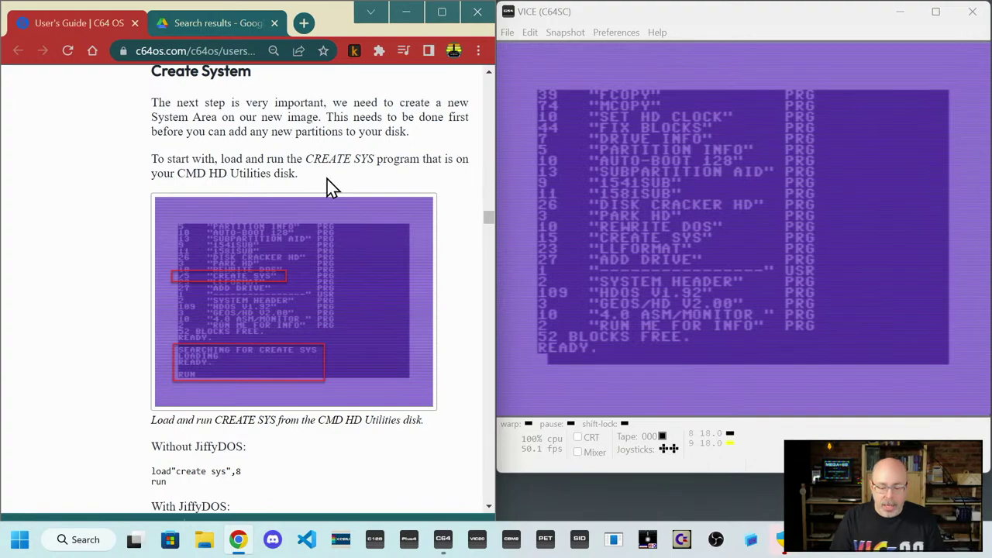
{"action": "scroll", "coordinate": [328, 179], "scroll_direction": "up", "scroll_amount": 1}
{"action": "scroll", "coordinate": [327, 180], "scroll_direction": "down", "scroll_amount": 1}
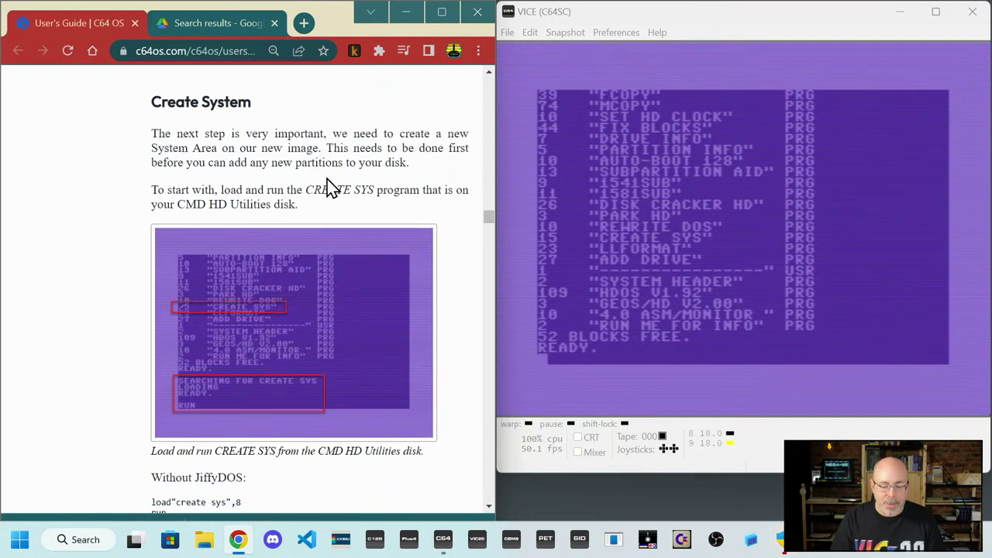
- In VICE, put a slash at the start of the CREATE SYS directory line and delete its block count and opening quote
{"action": "left_click", "coordinate": [665, 374]}
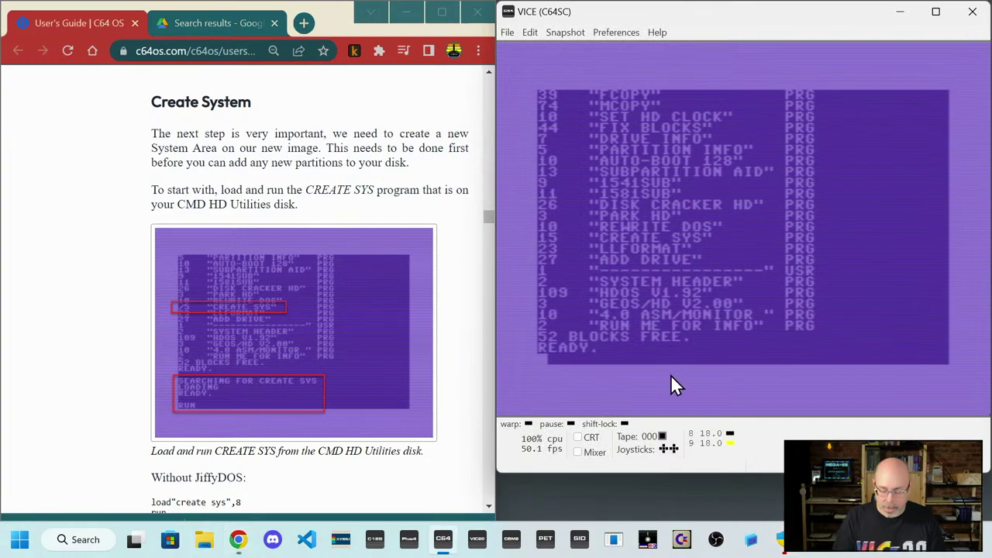
{"action": "key", "text": "Up"}
{"action": "key", "text": "Up"}
{"action": "key", "text": "Up"}
{"action": "key", "text": "Up"}
{"action": "key", "text": "Up"}
{"action": "key", "text": "Up"}
{"action": "key", "text": "Up"}
{"action": "key", "text": "Up"}
{"action": "key", "text": "Up"}
{"action": "key", "text": "Up"}
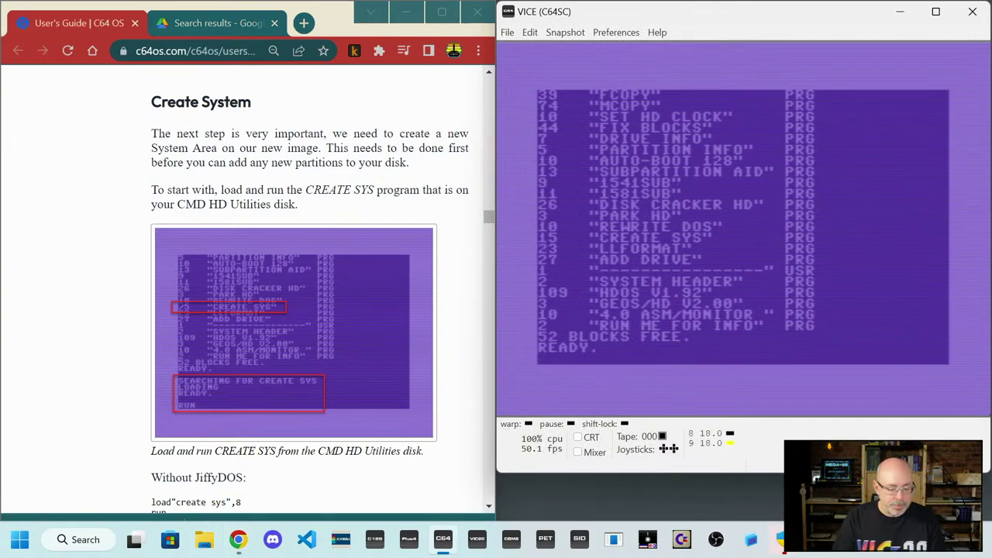
{"action": "key", "text": "Up"}
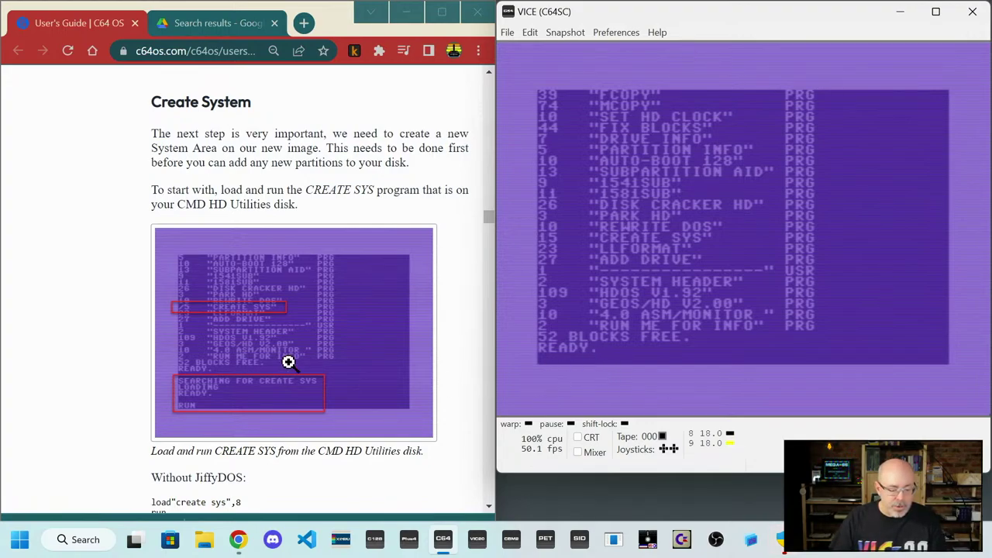
{"action": "scroll", "coordinate": [287, 358], "scroll_direction": "down", "scroll_amount": 2}
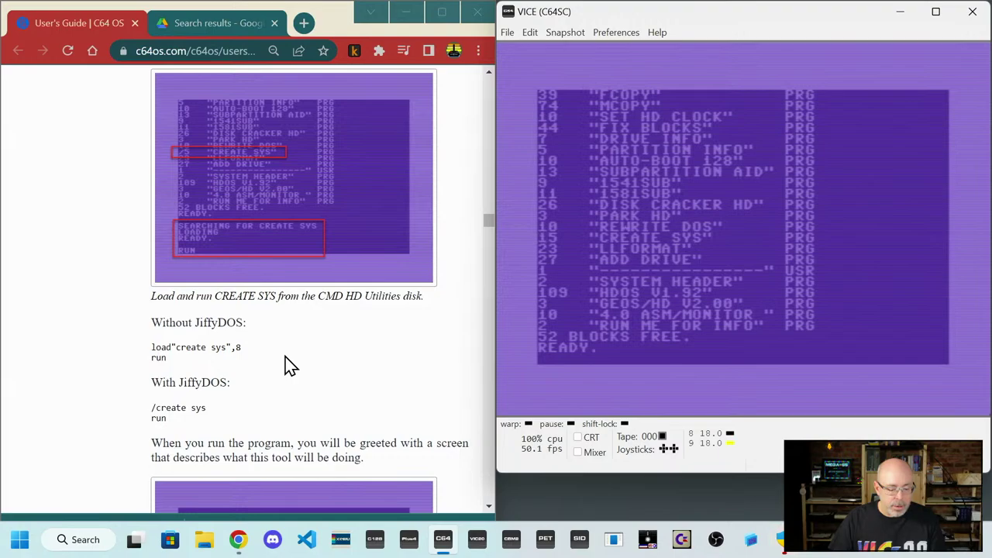
{"action": "scroll", "coordinate": [285, 363], "scroll_direction": "up", "scroll_amount": 1}
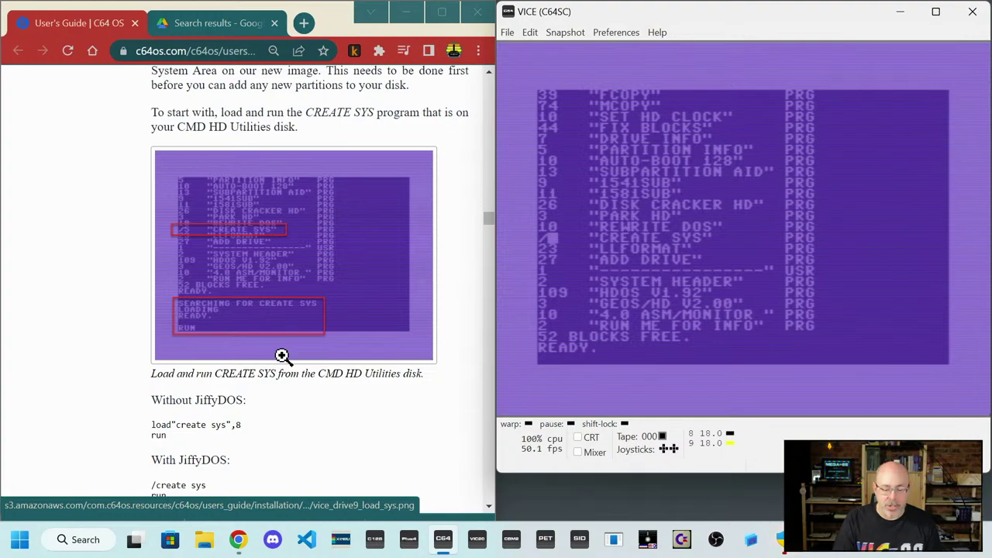
{"action": "key", "text": "Right"}
{"action": "key", "text": "Right"}
{"action": "key", "text": "BackSpace"}
{"action": "key", "text": "BackSpace"}
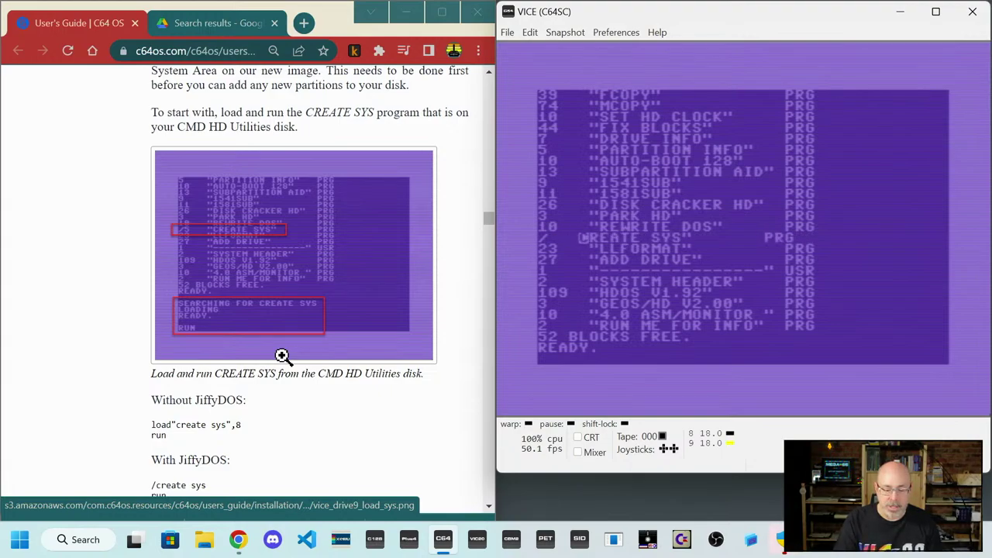
{"action": "key", "text": "BackSpace"}
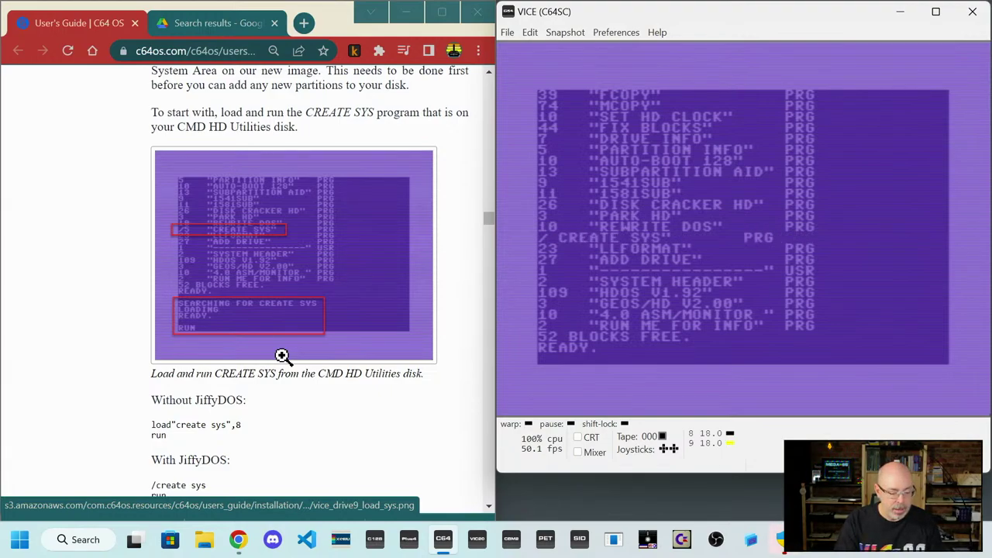
- Check the guide's JiffyDOS command, remove the closing quote and PRG from the CREATE SYS line, and try to load it as / CREATE SYS
{"action": "scroll", "coordinate": [293, 359], "scroll_direction": "down", "scroll_amount": 3}
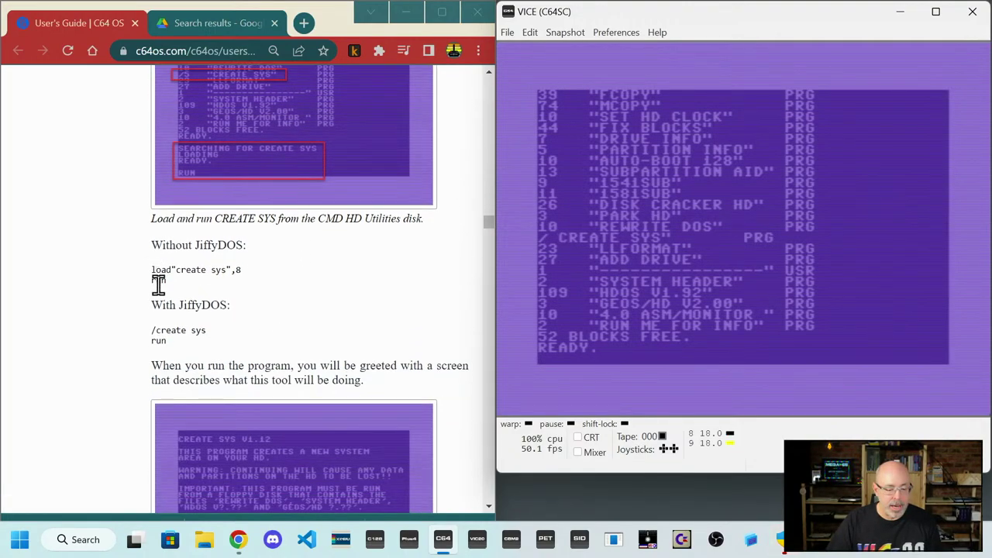
{"action": "left_click_drag", "start_coordinate": [152, 330], "coordinate": [172, 350]}
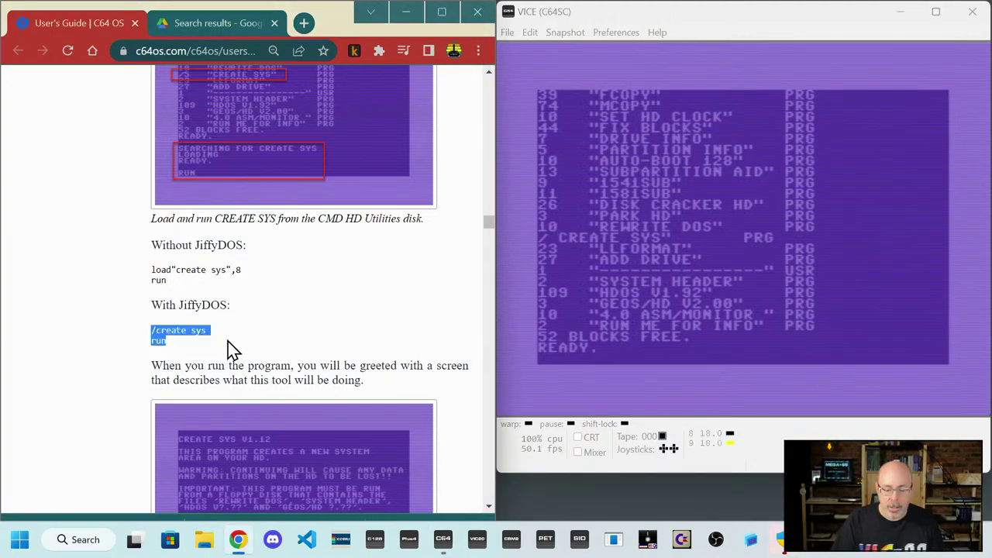
{"action": "left_click", "coordinate": [573, 361]}
{"action": "key", "text": "Right"}
{"action": "key", "text": "Right"}
{"action": "key", "text": "Right"}
{"action": "key", "text": "Right"}
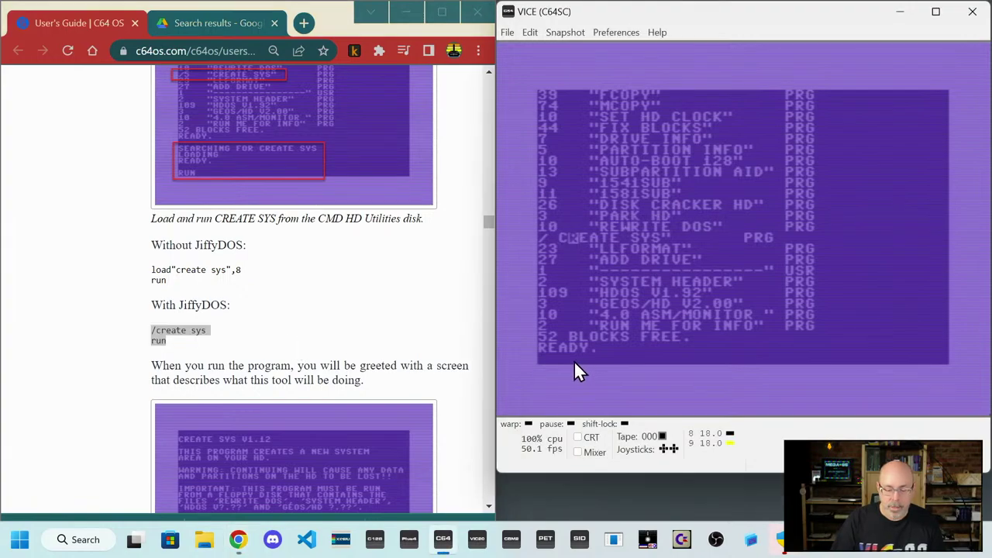
{"action": "key", "text": "Right"}
{"action": "key", "text": "Right"}
{"action": "key", "text": "Right"}
{"action": "key", "text": "Right"}
{"action": "key", "text": "Right"}
{"action": "key", "text": "Right"}
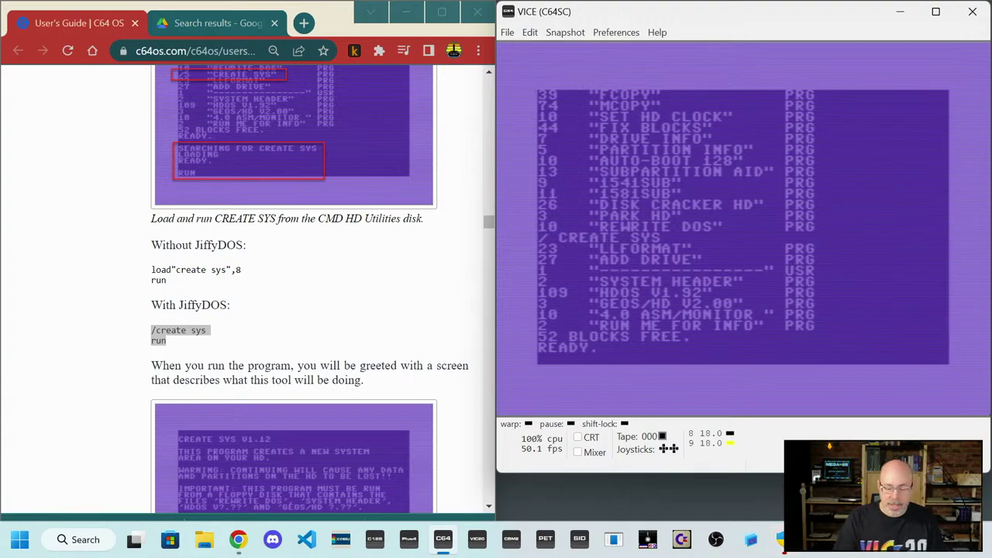
{"action": "key", "text": "Return"}
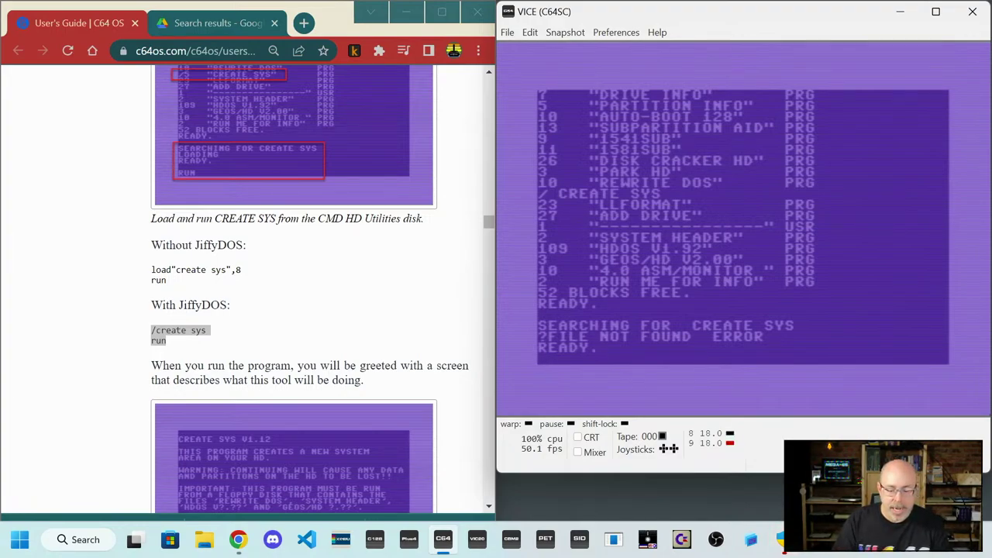
- Delete the space after the slash in the directory line and load the program with /CREATE SYS
{"action": "key", "text": "Up"}
{"action": "key", "text": "Up"}
{"action": "key", "text": "Up"}
{"action": "key", "text": "Up"}
{"action": "key", "text": "Up"}
{"action": "key", "text": "Up"}
{"action": "key", "text": "Up"}
{"action": "key", "text": "Up"}
{"action": "key", "text": "Up"}
{"action": "key", "text": "Up"}
{"action": "key", "text": "Up"}
{"action": "key", "text": "Up"}
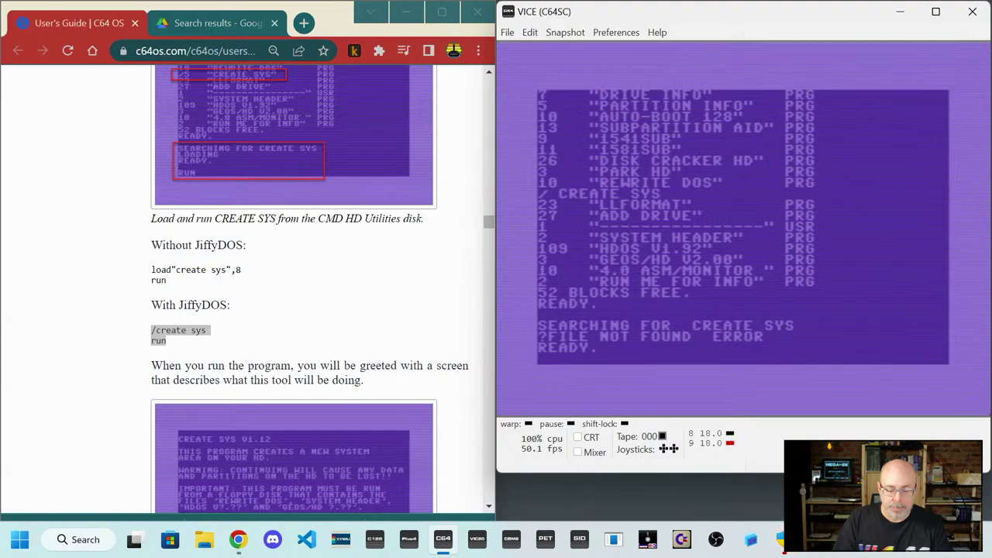
{"action": "key", "text": "Up"}
{"action": "key", "text": "Up"}
{"action": "key", "text": "Up"}
{"action": "key", "text": "Right"}
{"action": "key", "text": "BackSpace"}
{"action": "key", "text": "Return"}
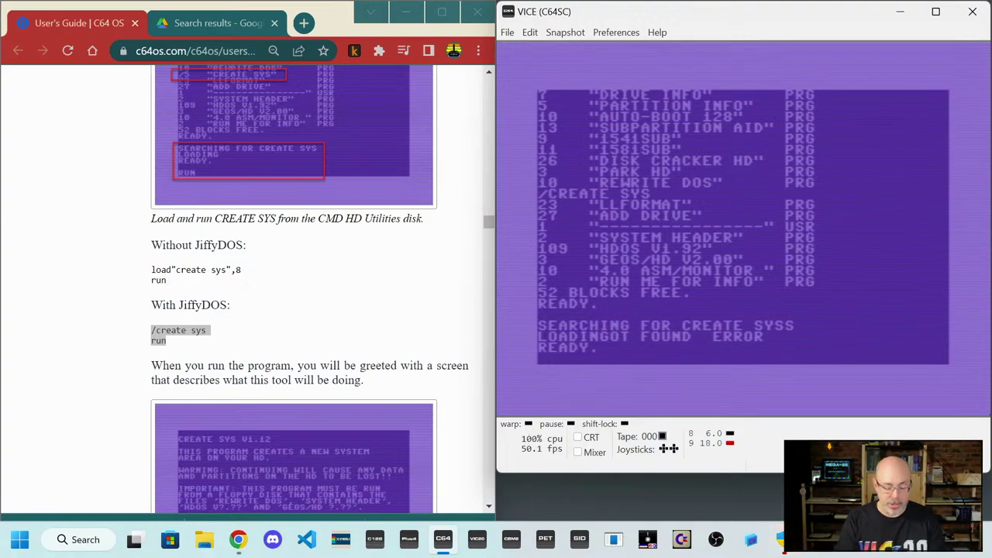
- Run the loaded CREATE SYS program and read the guide's notes on CMD HD Installation Mode
{"action": "type", "text": "run"}
{"action": "key", "text": "Return"}
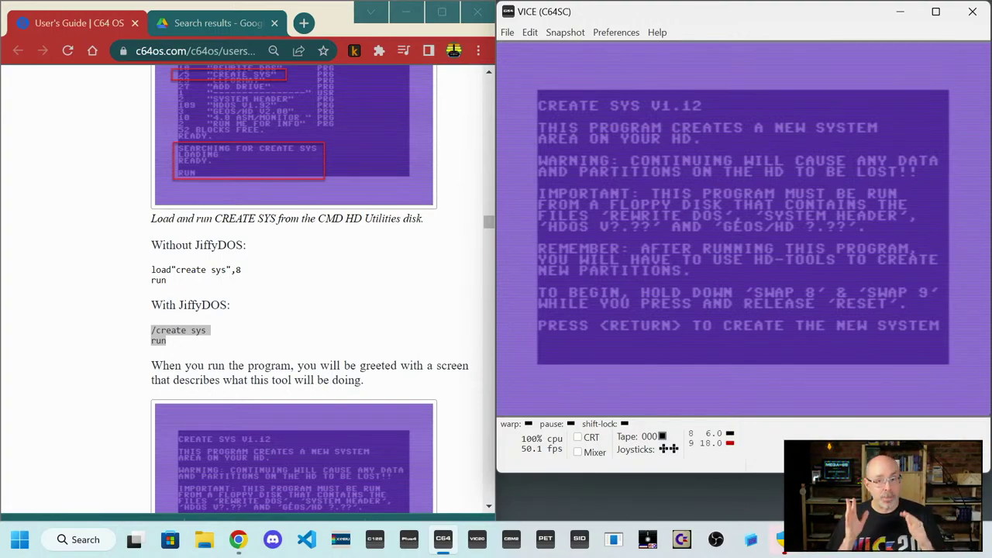
{"action": "scroll", "coordinate": [345, 287], "scroll_direction": "down", "scroll_amount": 3}
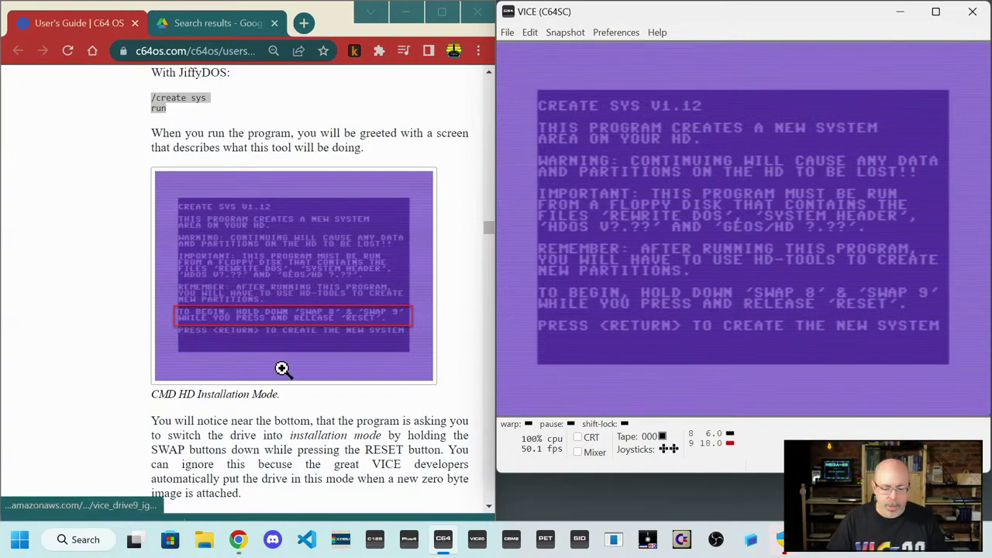
{"action": "scroll", "coordinate": [280, 364], "scroll_direction": "up", "scroll_amount": 1}
{"action": "scroll", "coordinate": [280, 364], "scroll_direction": "down", "scroll_amount": 2}
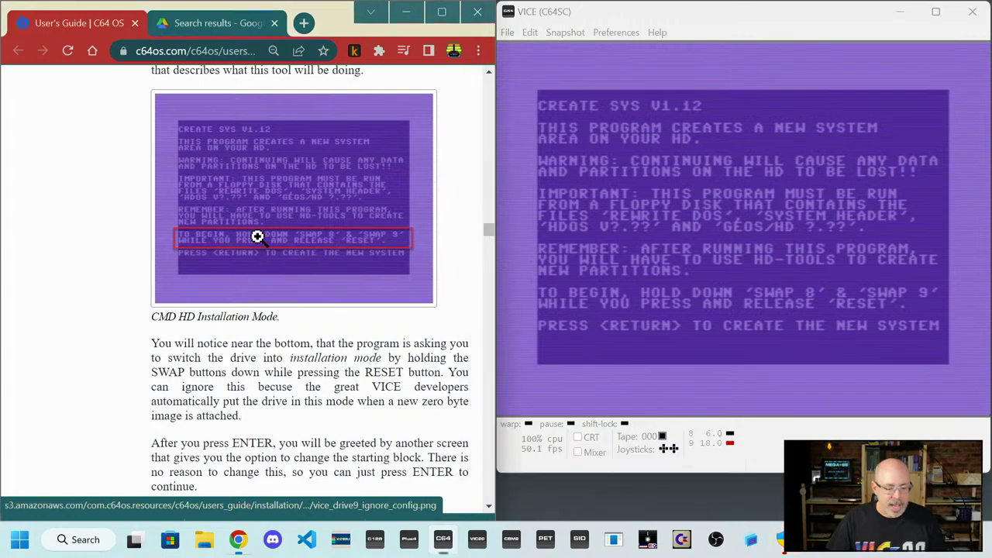
- Enlarge the guide's CMD HD Installation Mode picture and read the paragraphs on ignoring installation mode and keeping the starting block
{"action": "left_click", "coordinate": [259, 235]}
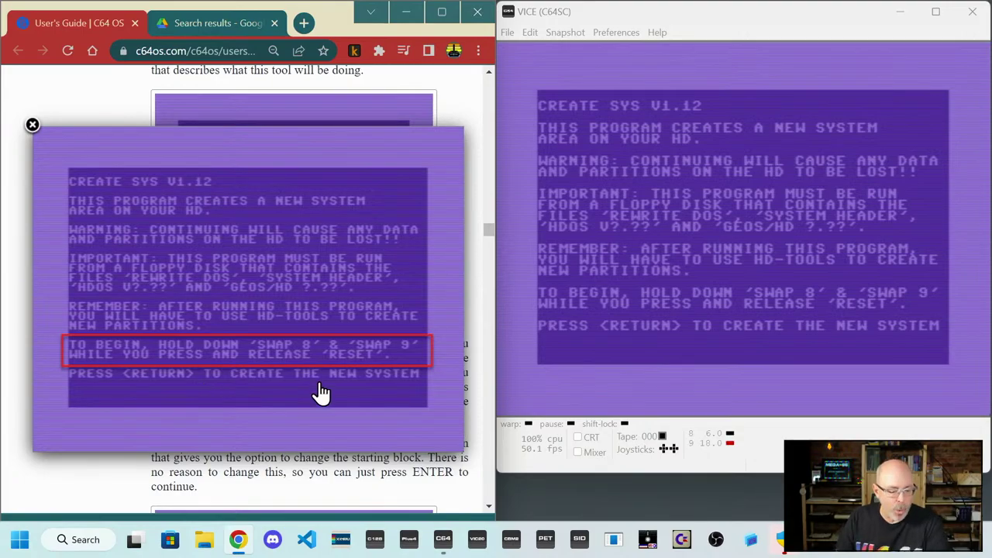
{"action": "left_click", "coordinate": [33, 128]}
{"action": "scroll", "coordinate": [166, 284], "scroll_direction": "down", "scroll_amount": 3}
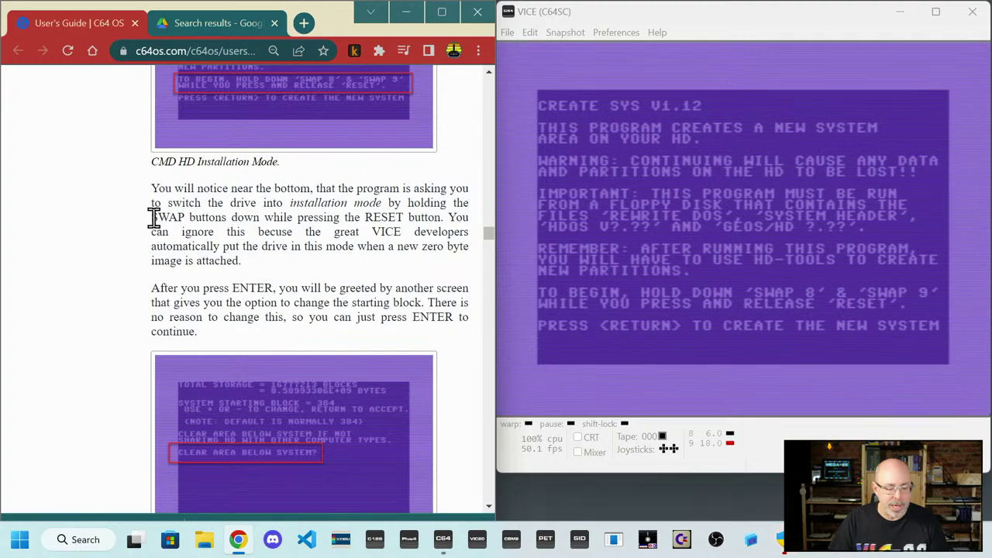
{"action": "left_click_drag", "start_coordinate": [151, 218], "coordinate": [376, 263]}
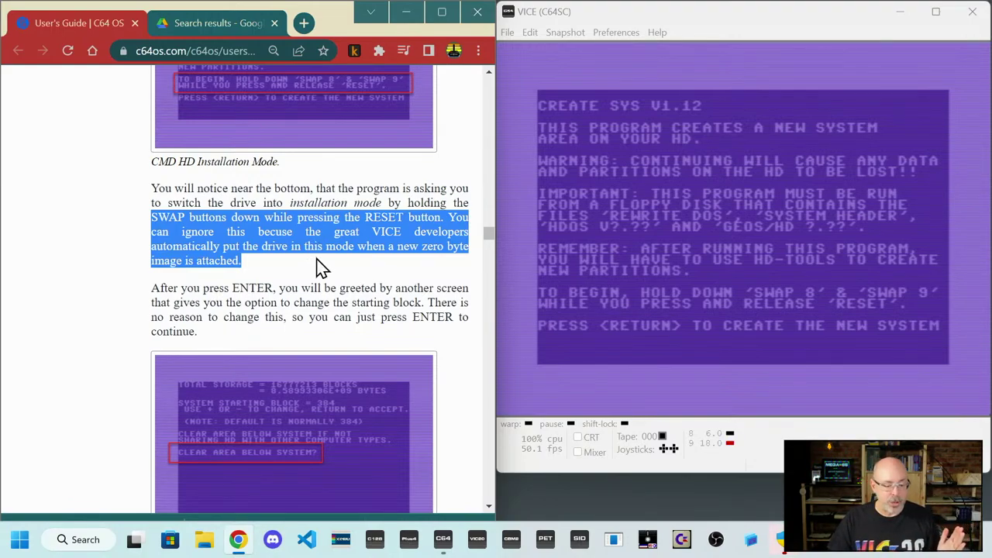
{"action": "scroll", "coordinate": [327, 290], "scroll_direction": "down", "scroll_amount": 1}
{"action": "scroll", "coordinate": [328, 290], "scroll_direction": "down", "scroll_amount": 3}
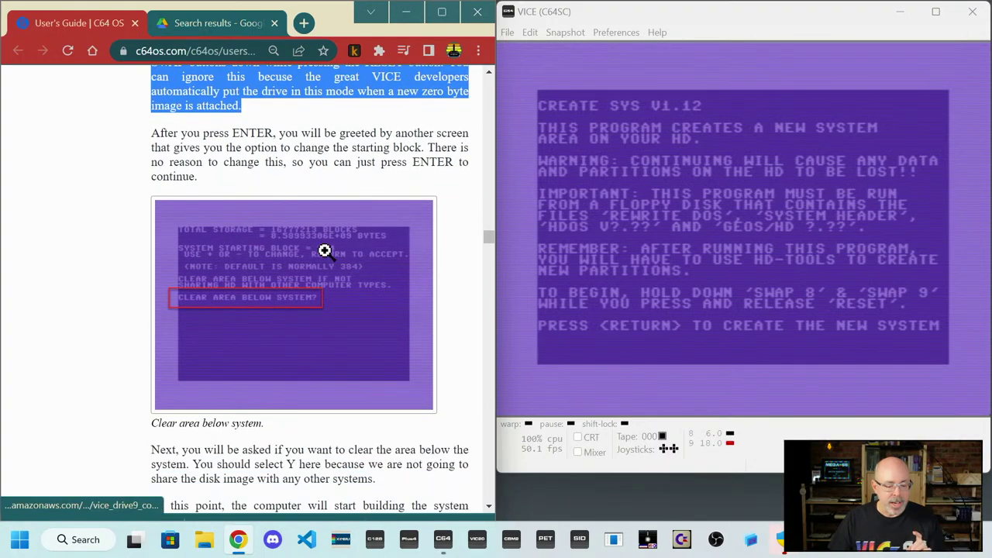
{"action": "scroll", "coordinate": [326, 250], "scroll_direction": "up", "scroll_amount": 2}
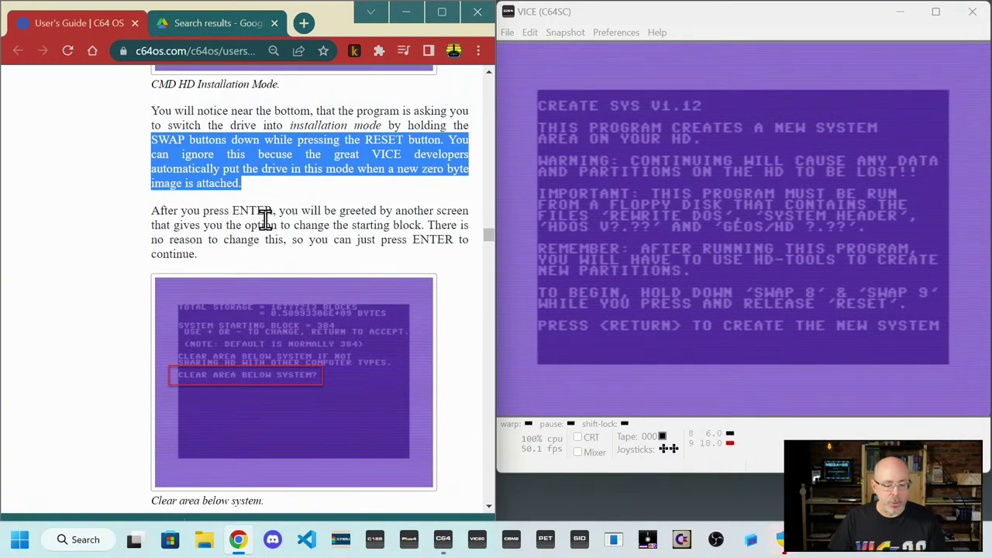
- In VICE, start creating the new system area with CREATE SYS and accept the system starting block of 384
{"action": "left_click", "coordinate": [680, 358]}
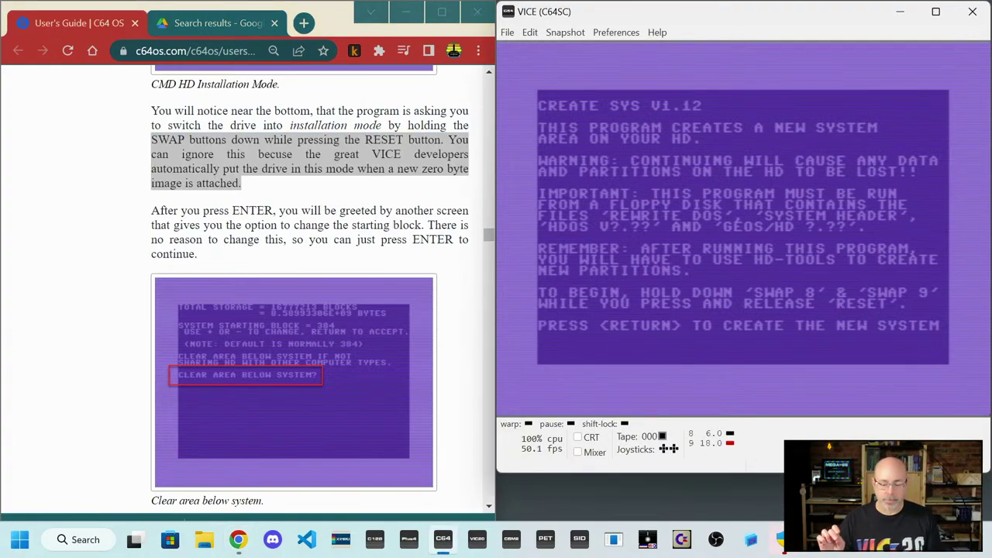
{"action": "key", "text": "Return"}
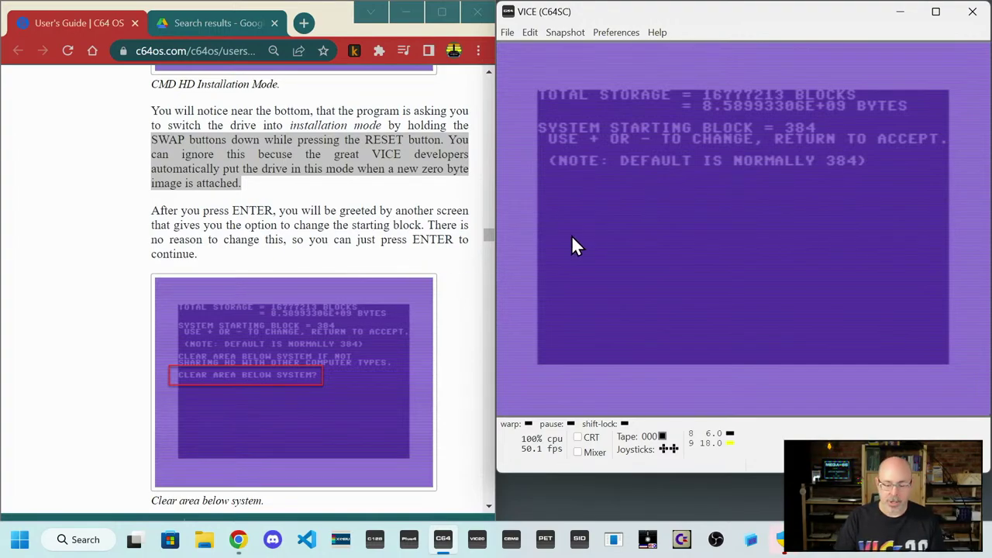
{"action": "key", "text": "Return"}
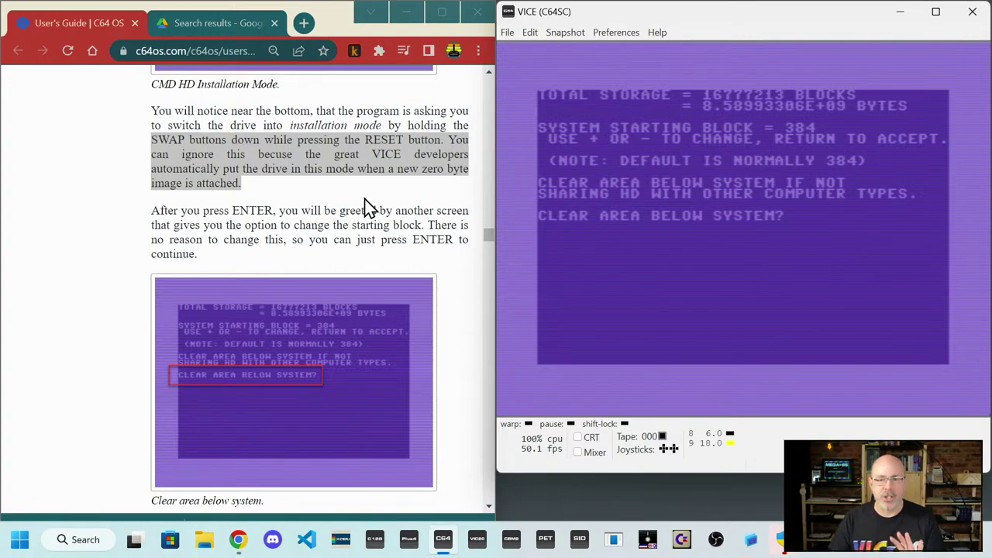
- Check the guide's advice on clearing and warp mode, then answer Y to clearing the area below the system and turn warp mode on
{"action": "scroll", "coordinate": [355, 199], "scroll_direction": "down", "scroll_amount": 1}
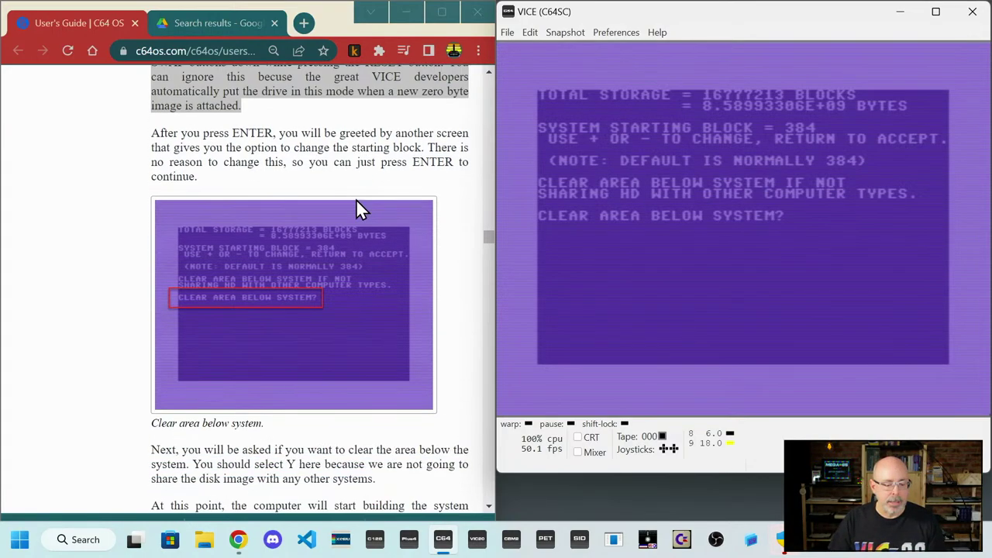
{"action": "scroll", "coordinate": [351, 197], "scroll_direction": "down", "scroll_amount": 1}
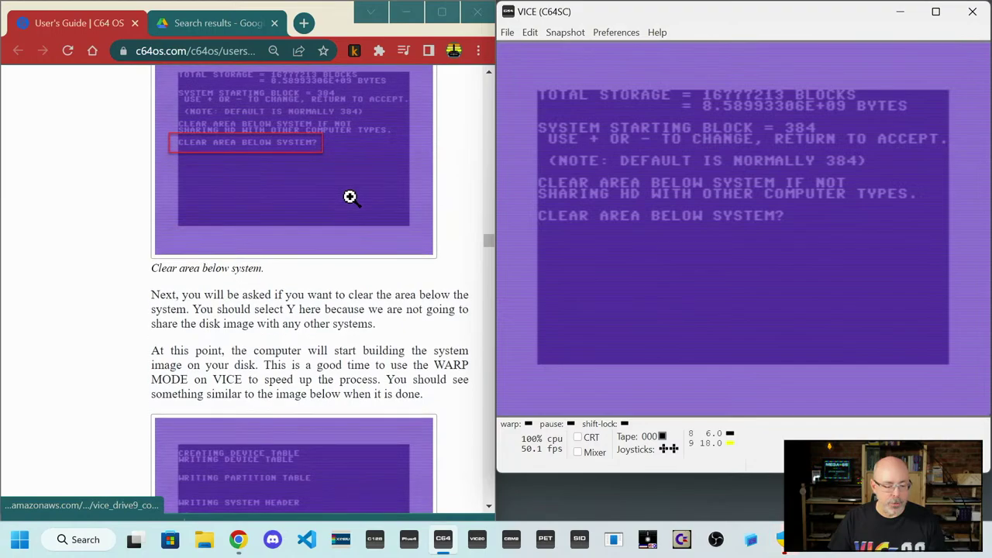
{"action": "scroll", "coordinate": [352, 198], "scroll_direction": "down", "scroll_amount": 1}
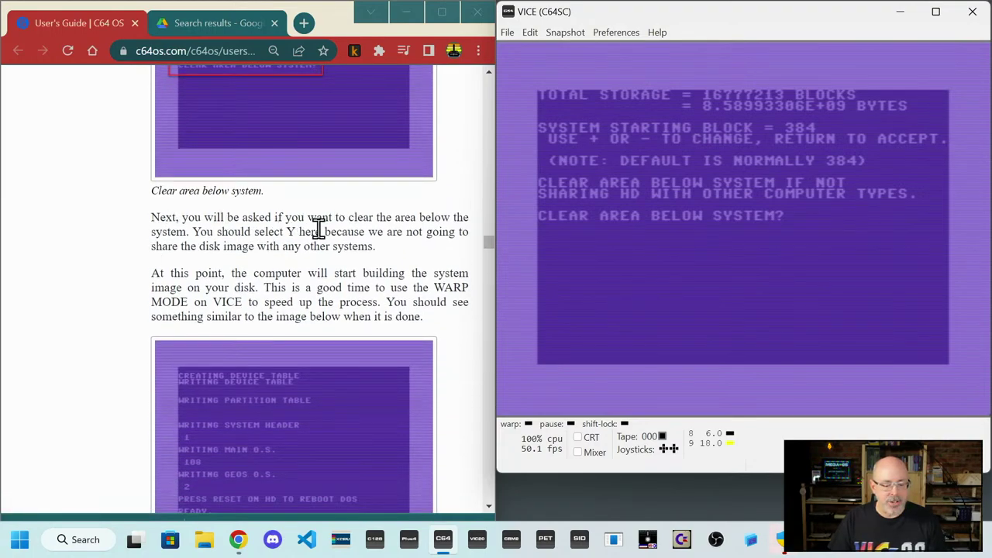
{"action": "scroll", "coordinate": [302, 242], "scroll_direction": "down", "scroll_amount": 1}
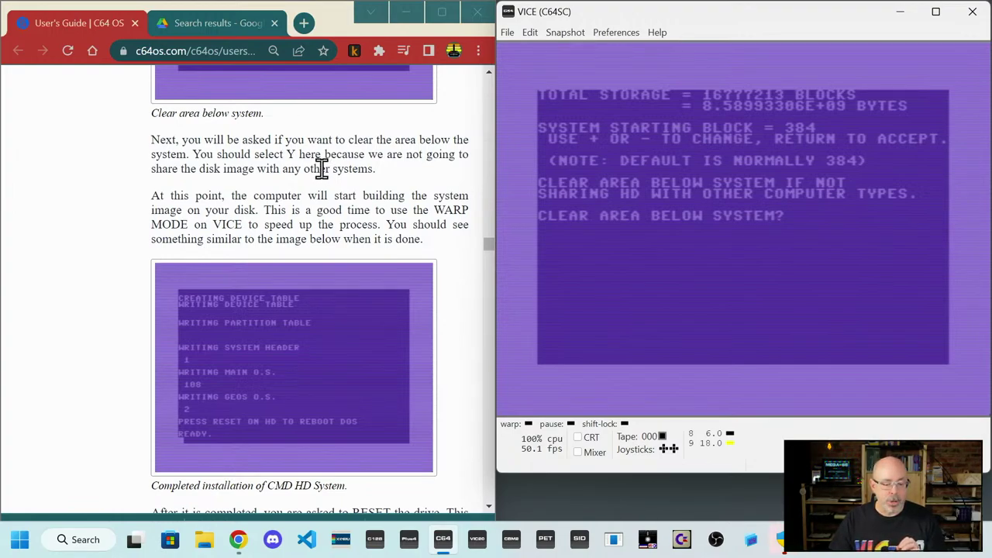
{"action": "scroll", "coordinate": [321, 168], "scroll_direction": "down", "scroll_amount": 1}
{"action": "scroll", "coordinate": [321, 168], "scroll_direction": "up", "scroll_amount": 1}
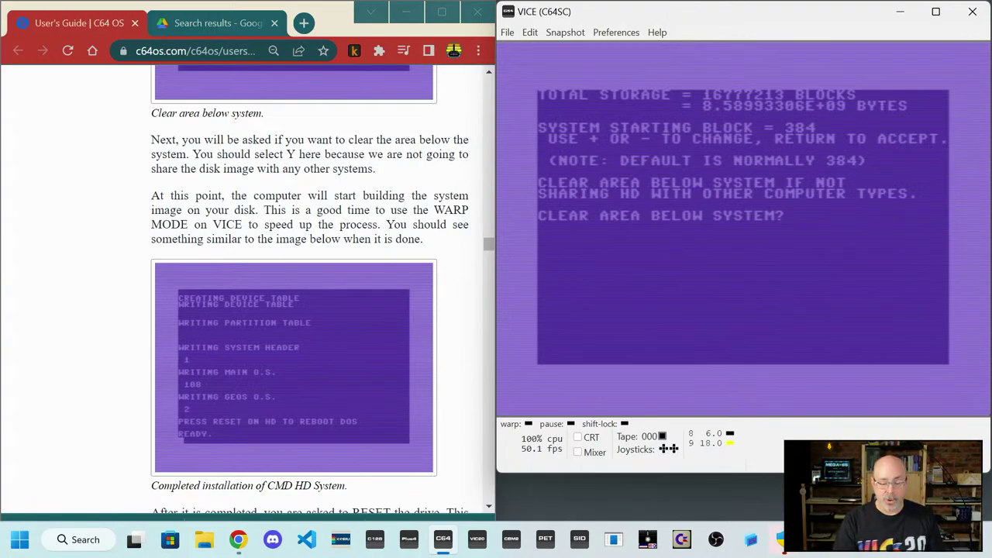
{"action": "key", "text": "y"}
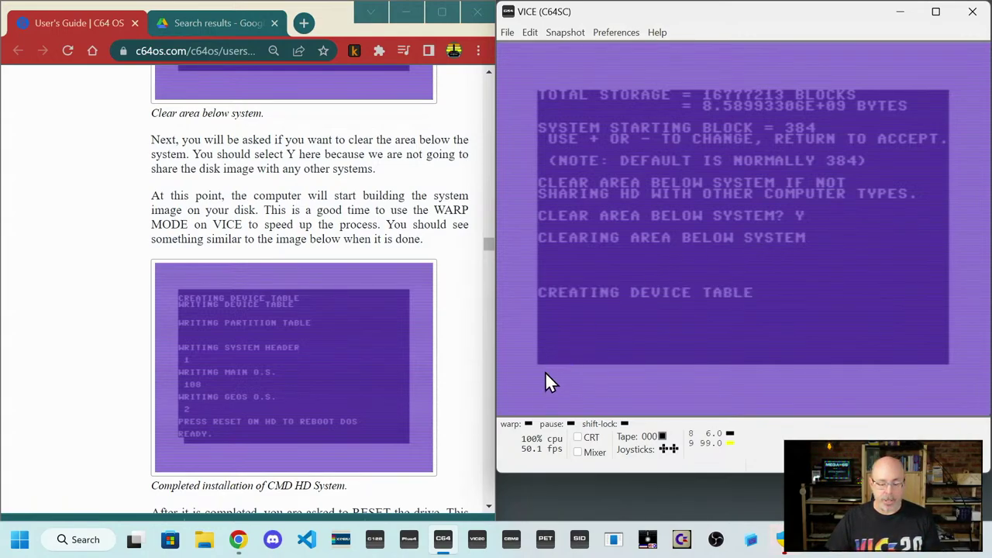
{"action": "left_click", "coordinate": [529, 424]}
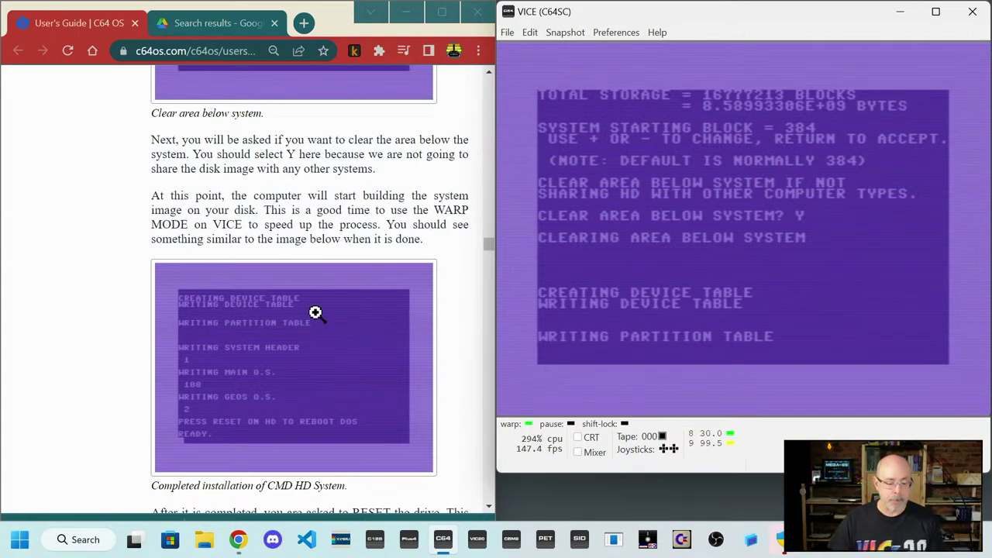
- Read the guide's Reset Drive #9 section while the system area is written, and turn warp mode off after completion
{"action": "scroll", "coordinate": [146, 318], "scroll_direction": "down", "scroll_amount": 1}
{"action": "scroll", "coordinate": [143, 318], "scroll_direction": "down", "scroll_amount": 3}
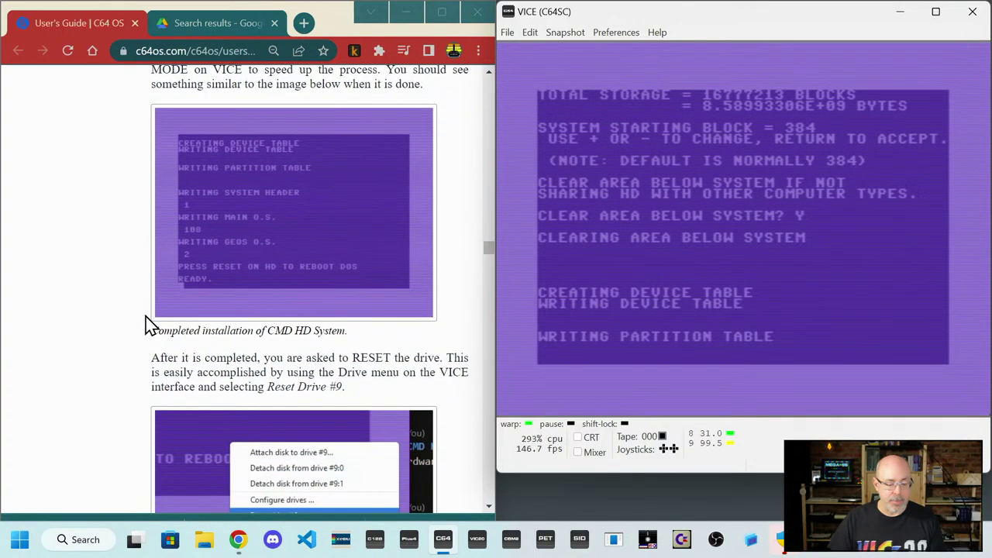
{"action": "scroll", "coordinate": [142, 318], "scroll_direction": "down", "scroll_amount": 1}
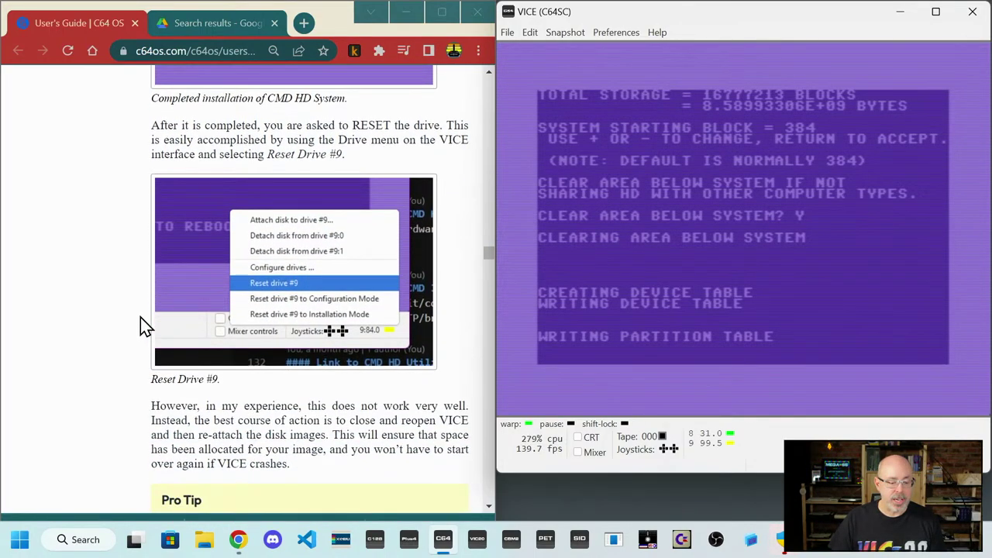
{"action": "scroll", "coordinate": [140, 317], "scroll_direction": "down", "scroll_amount": 1}
{"action": "scroll", "coordinate": [141, 317], "scroll_direction": "up", "scroll_amount": 1}
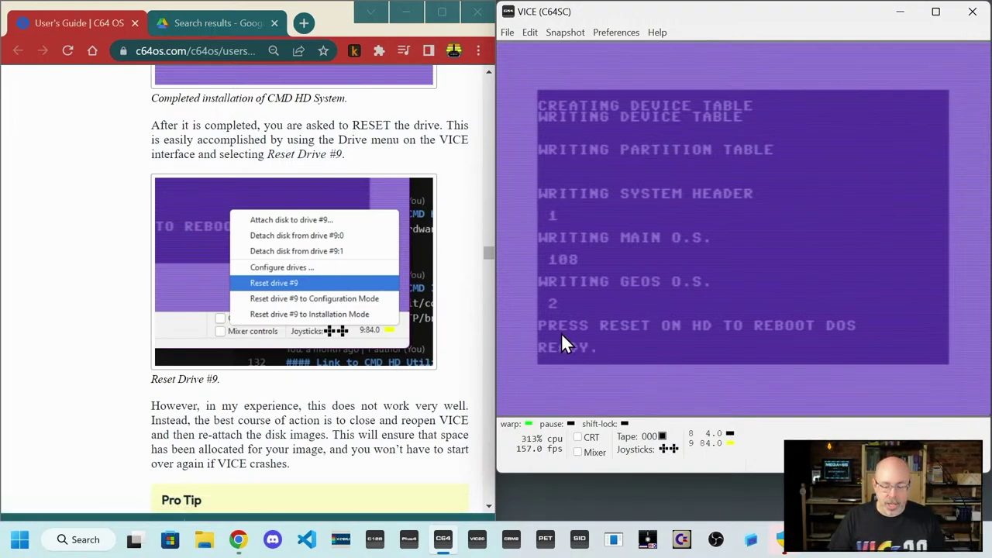
{"action": "left_click", "coordinate": [529, 425]}
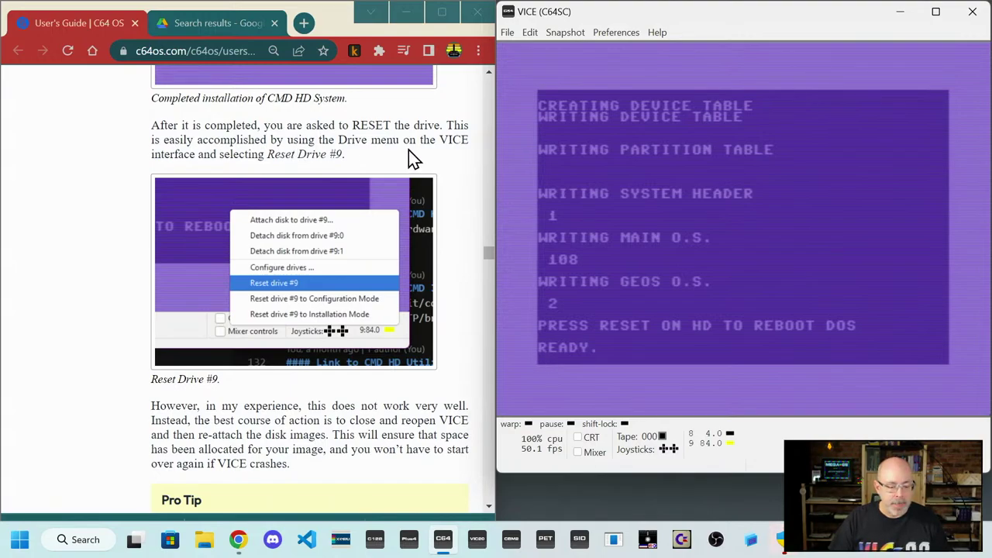
- Look at Drive 9's reset options and read the guide's advice on restarting VICE and keeping a copy of the image file
{"action": "left_click", "coordinate": [711, 445]}
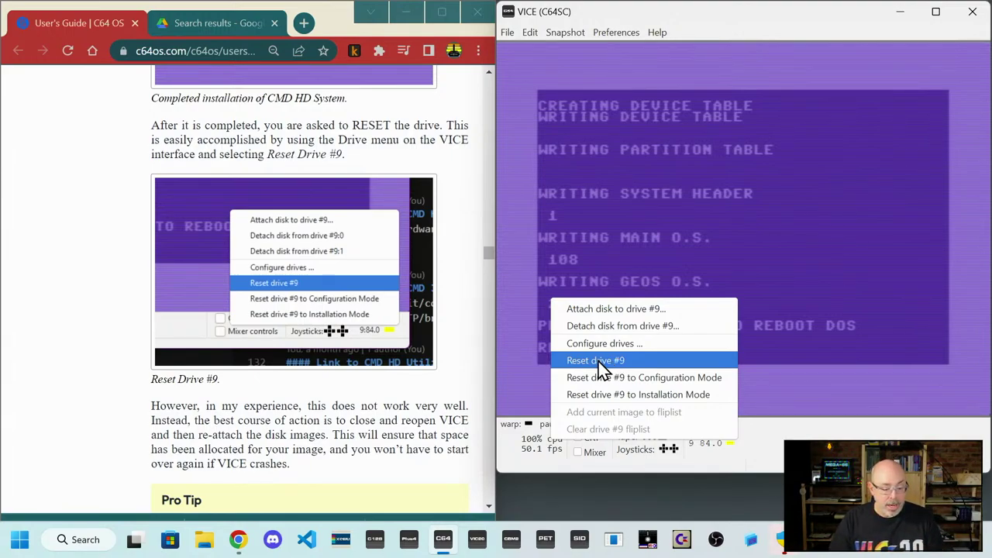
{"action": "left_click", "coordinate": [257, 392]}
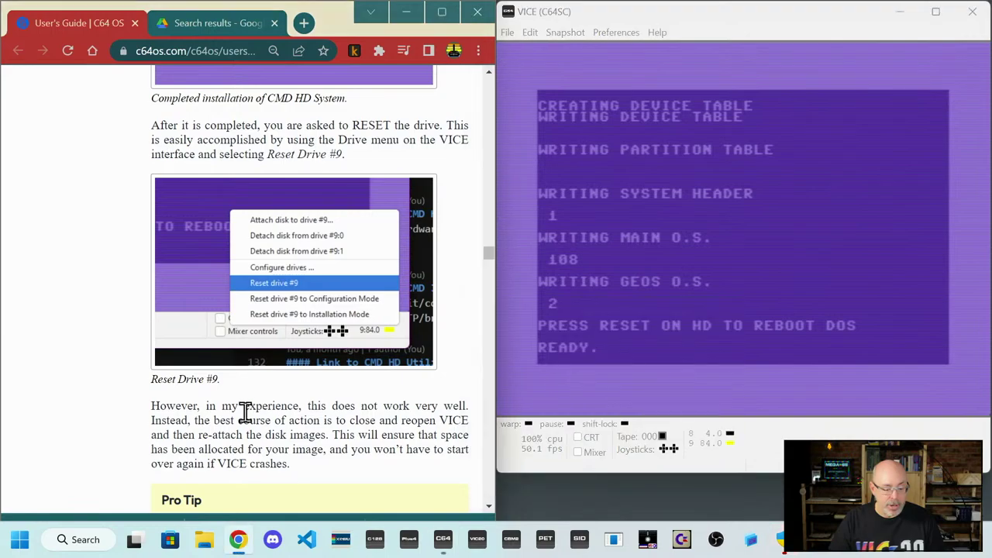
{"action": "scroll", "coordinate": [244, 410], "scroll_direction": "up", "scroll_amount": 1}
{"action": "scroll", "coordinate": [245, 416], "scroll_direction": "down", "scroll_amount": 1}
{"action": "scroll", "coordinate": [245, 417], "scroll_direction": "down", "scroll_amount": 1}
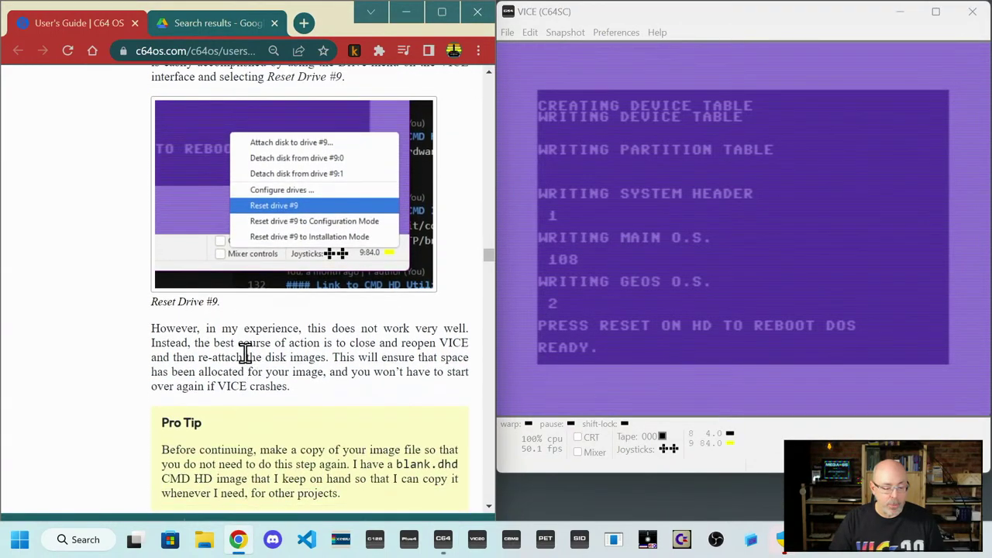
{"action": "scroll", "coordinate": [248, 295], "scroll_direction": "up", "scroll_amount": 2}
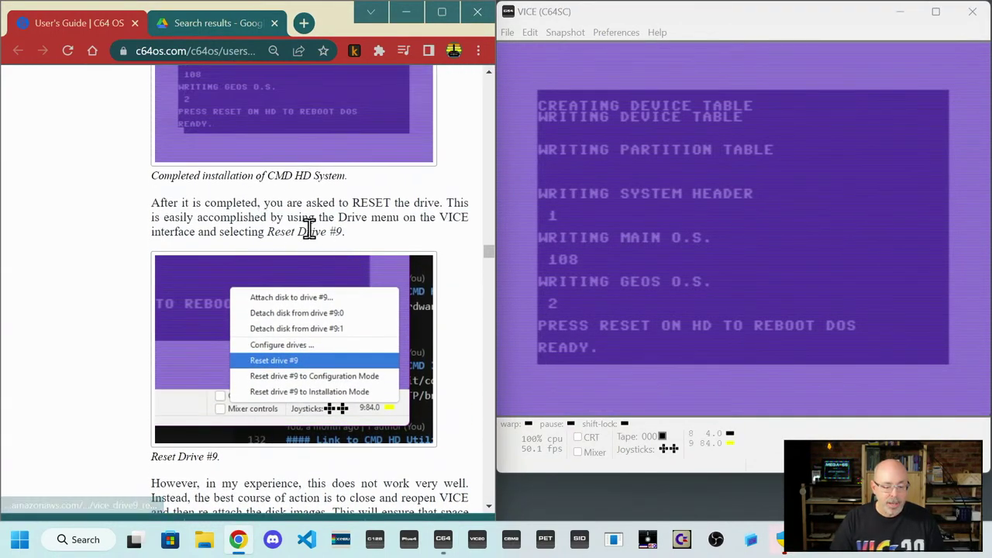
{"action": "scroll", "coordinate": [304, 243], "scroll_direction": "down", "scroll_amount": 3}
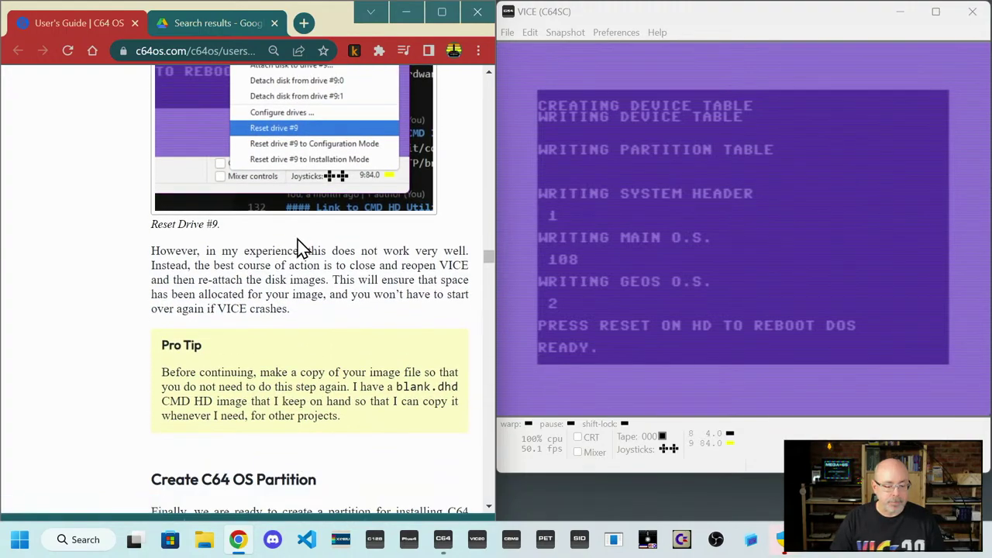
{"action": "scroll", "coordinate": [294, 242], "scroll_direction": "down", "scroll_amount": 1}
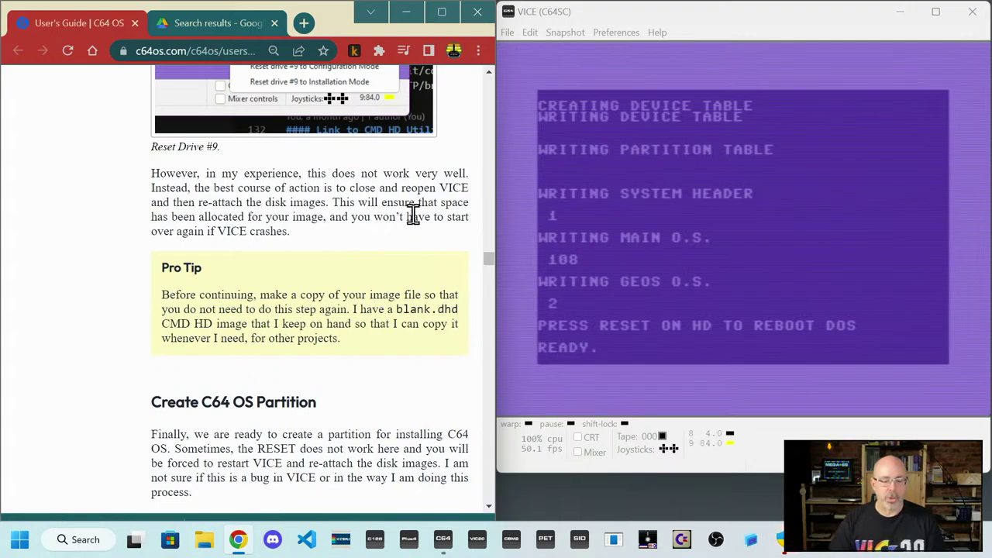
- Start saving a snapshot image in the support folder of C64 OS ver 1
{"action": "left_click", "coordinate": [560, 34]}
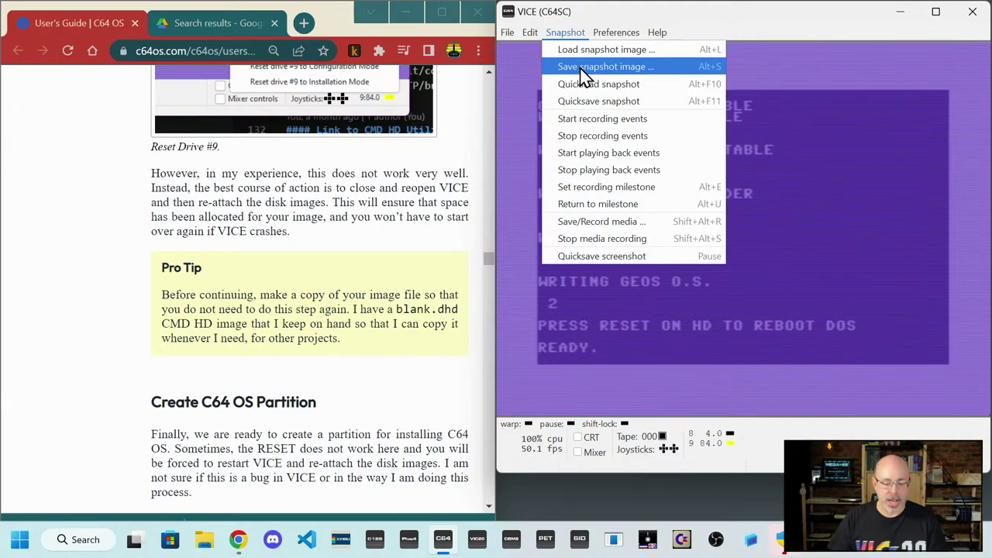
{"action": "left_click", "coordinate": [581, 68]}
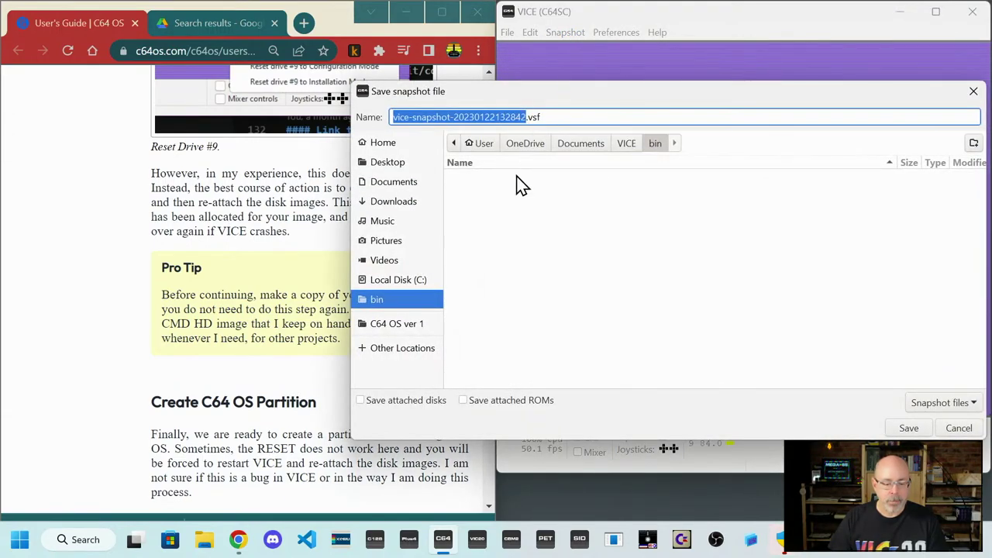
{"action": "left_click", "coordinate": [386, 325]}
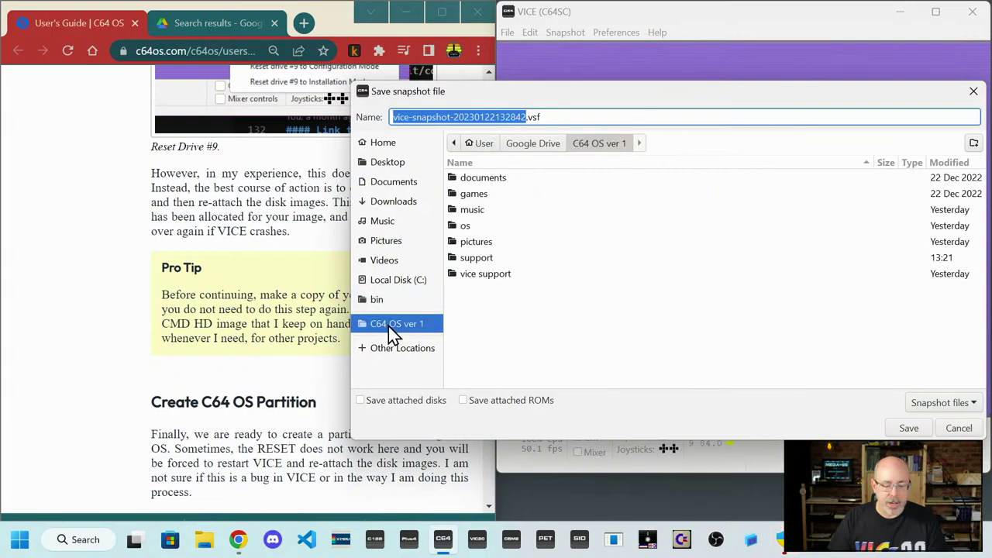
{"action": "double_click", "coordinate": [476, 258]}
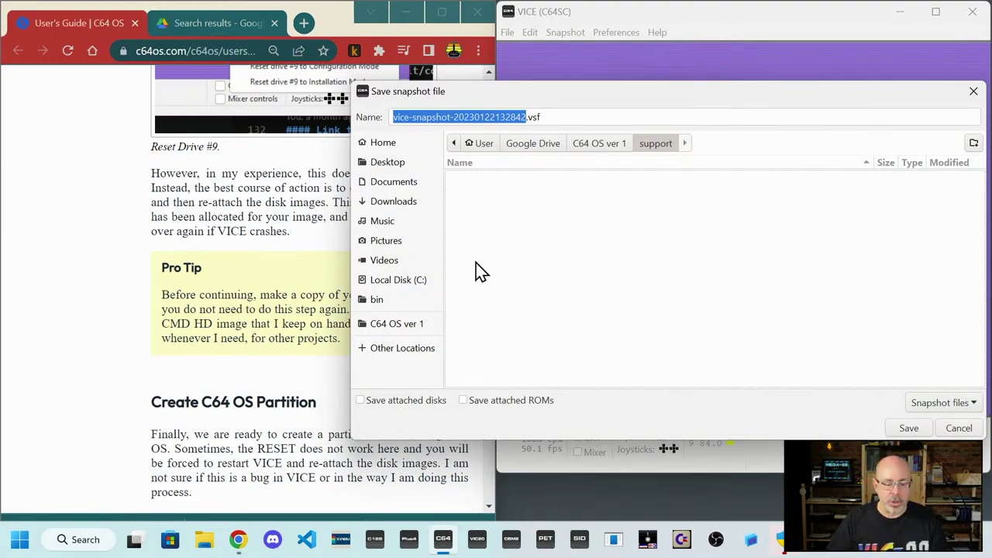
- Replace the default snapshot file name with C64 CMD HDD Setup.vsf
{"action": "type", "text": "C64"}
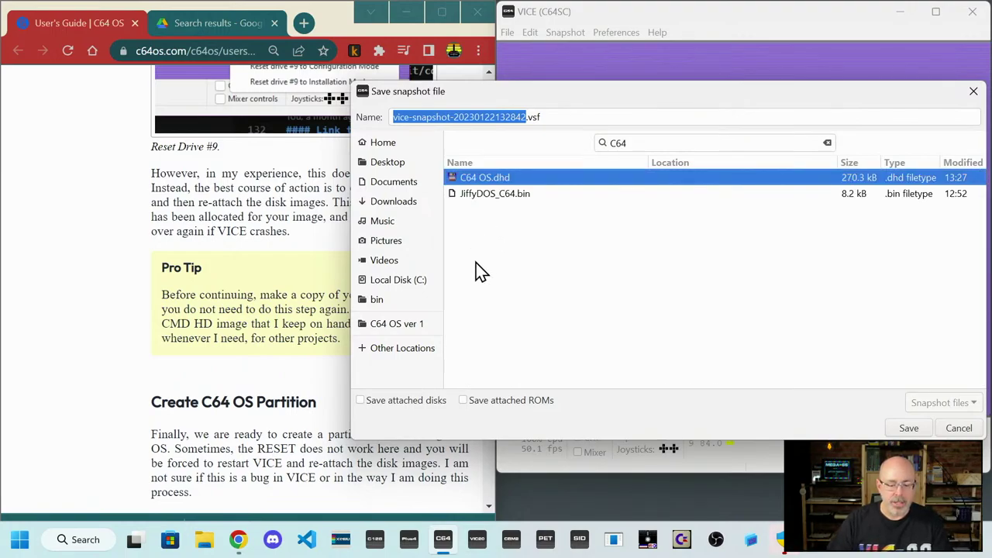
{"action": "left_click", "coordinate": [496, 116]}
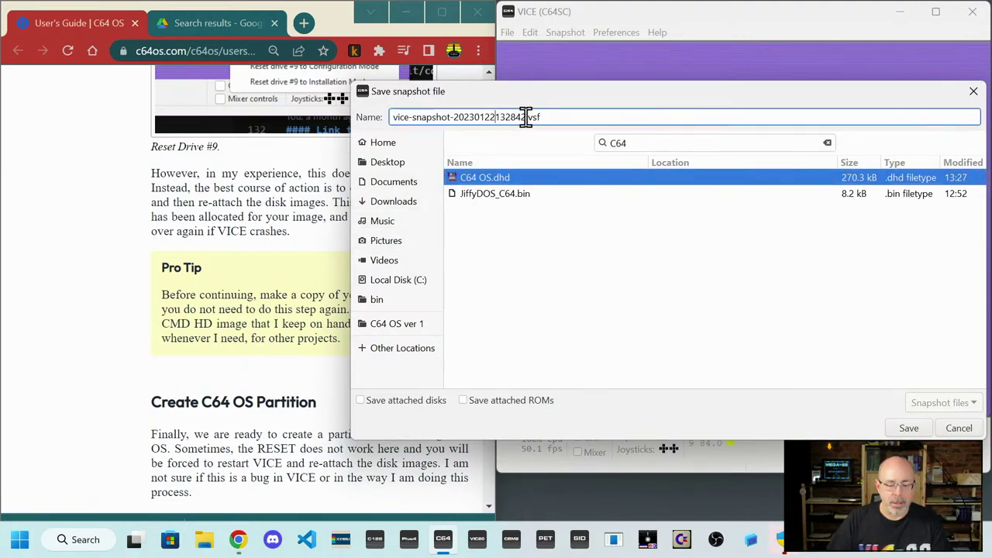
{"action": "left_click_drag", "start_coordinate": [525, 117], "coordinate": [397, 111]}
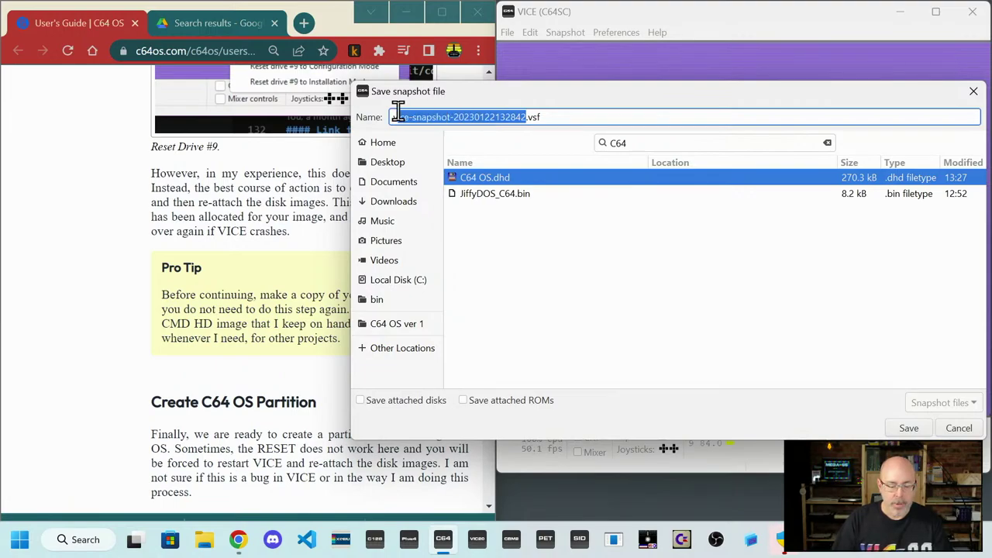
{"action": "type", "text": "C"}
{"action": "type", "text": "64 CM"}
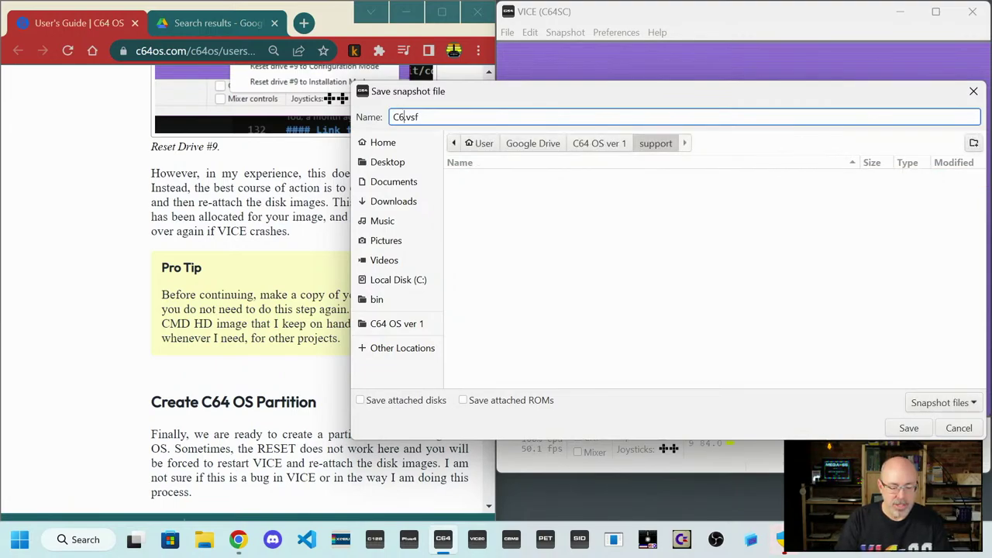
{"action": "type", "text": "D HDD S"}
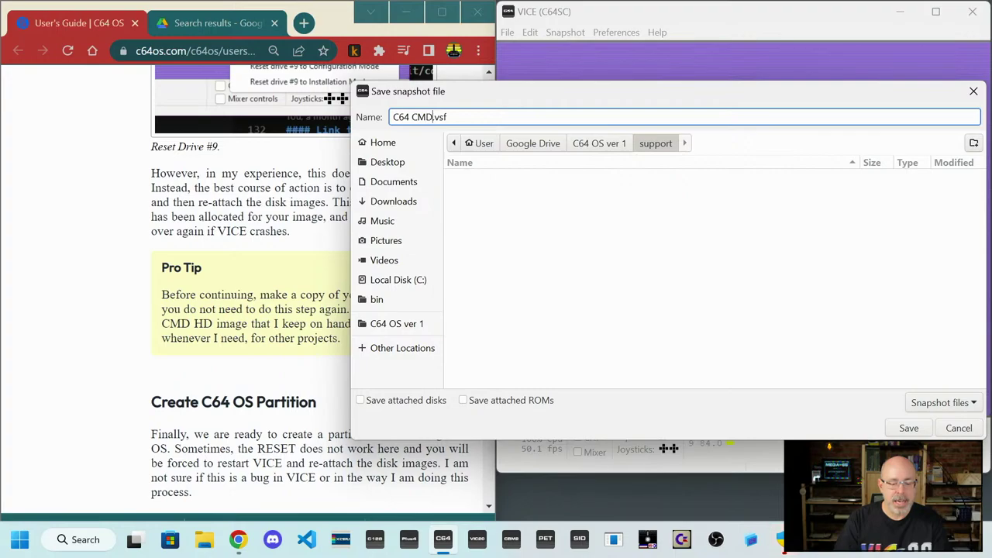
{"action": "type", "text": "etup"}
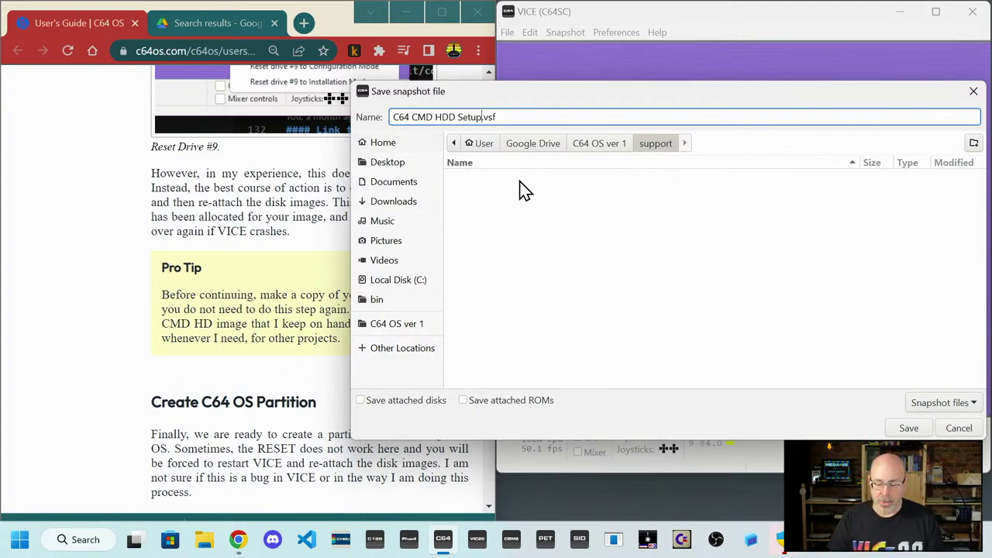
- Save the snapshot as C64 CMD HDD Setup.vsf in the support folder
{"action": "left_click", "coordinate": [909, 428]}
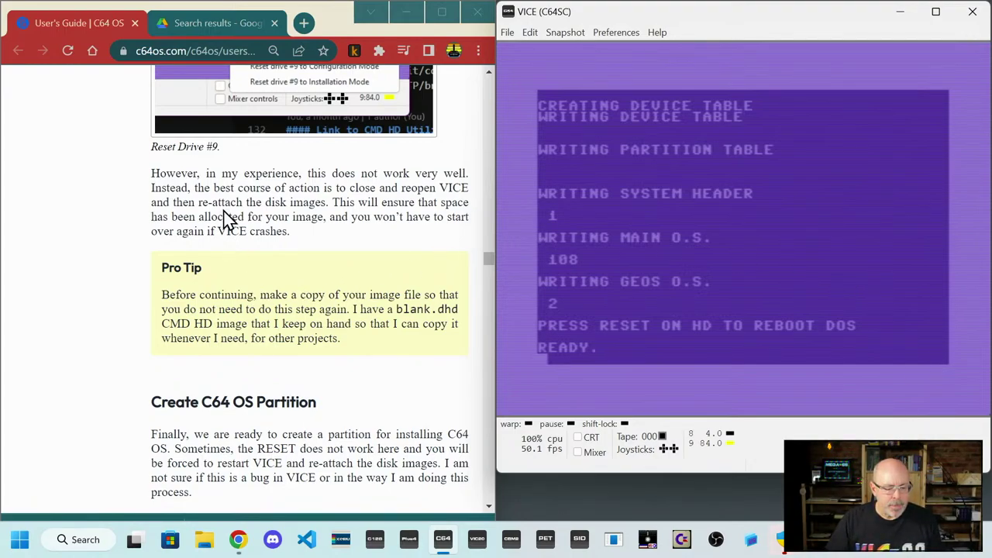
- Check the guide's Reset Drive #9 instructions and perform a plain reset of Drive 9
{"action": "scroll", "coordinate": [349, 212], "scroll_direction": "down", "scroll_amount": 1}
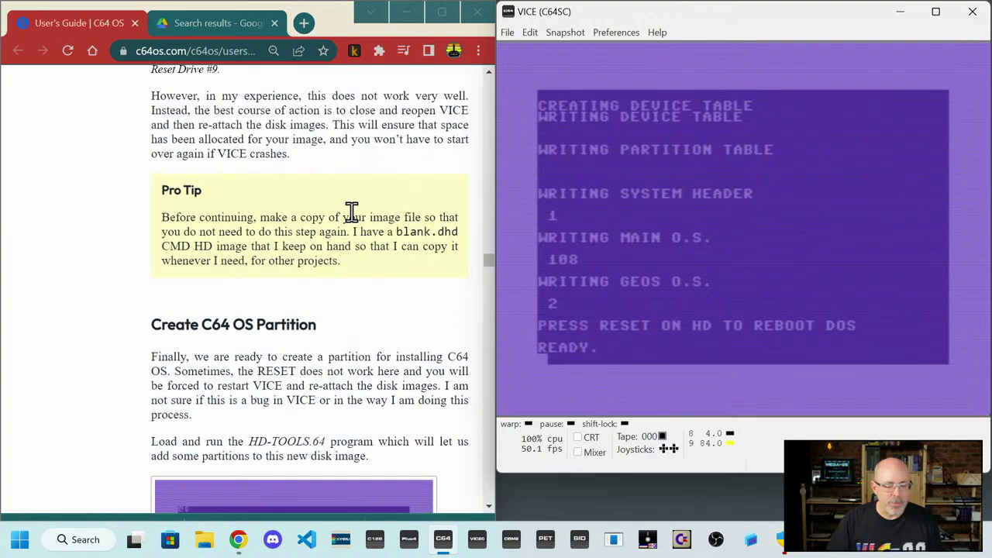
{"action": "scroll", "coordinate": [350, 214], "scroll_direction": "up", "scroll_amount": 2}
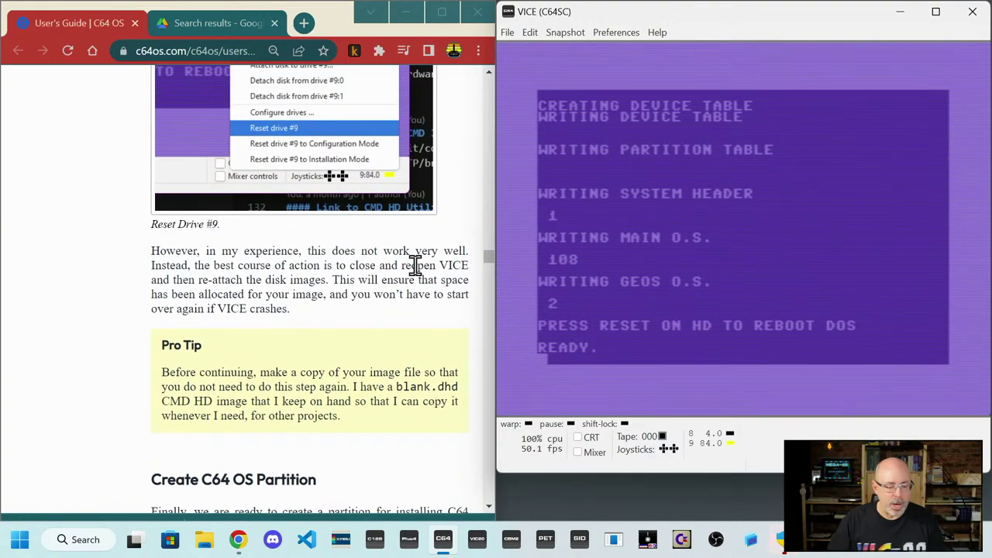
{"action": "scroll", "coordinate": [208, 293], "scroll_direction": "up", "scroll_amount": 1}
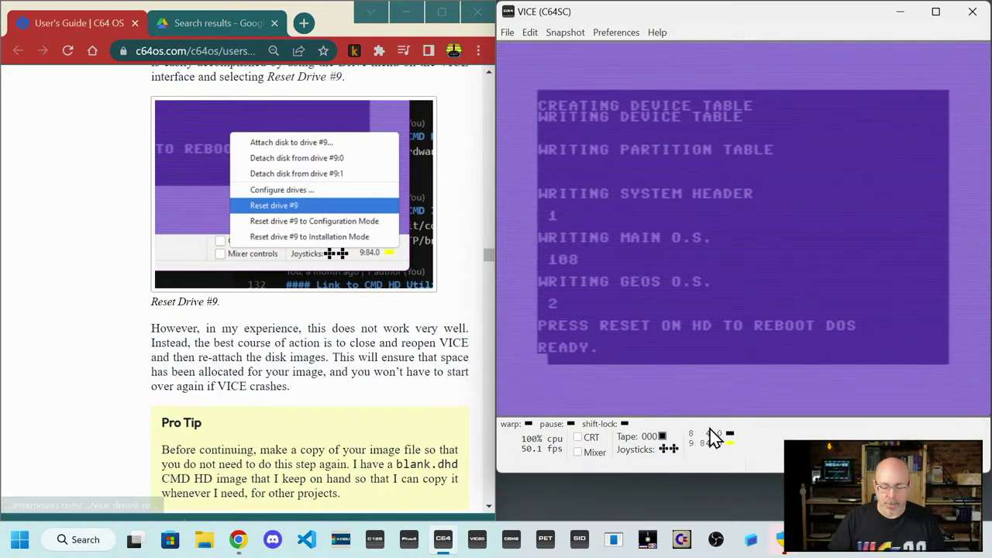
{"action": "left_click", "coordinate": [694, 453]}
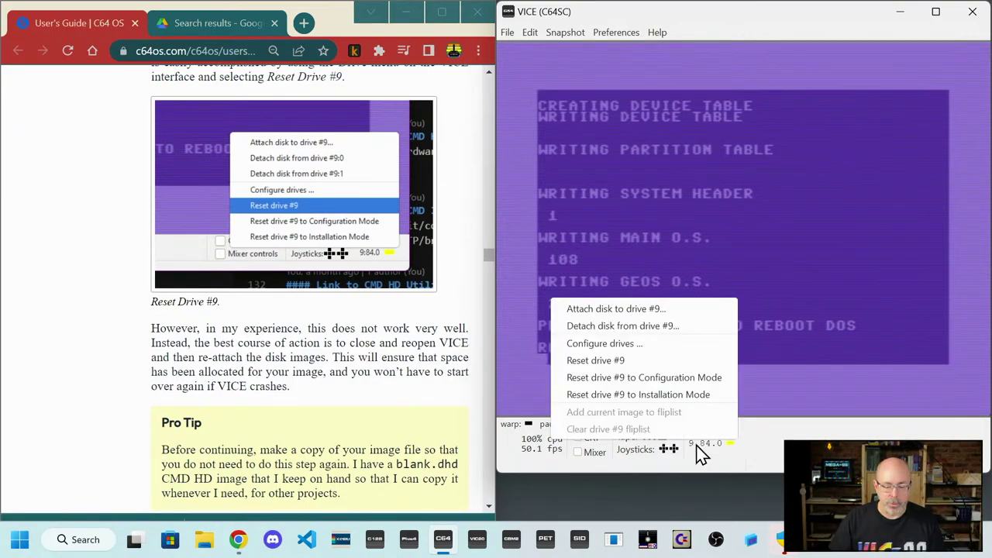
{"action": "left_click", "coordinate": [608, 361]}
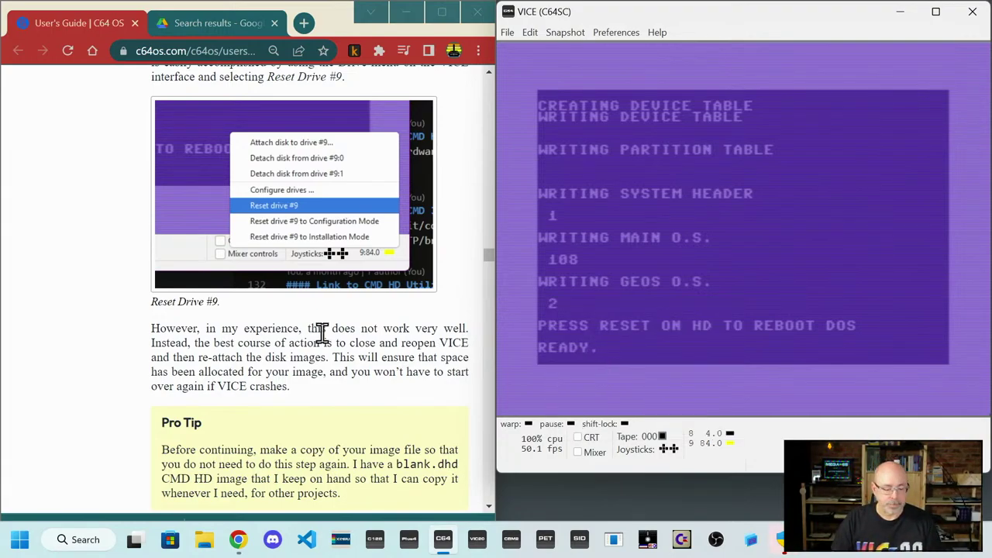
- Read the guide's Create C64 OS Partition section on loading and running HD-TOOLS.64
{"action": "scroll", "coordinate": [322, 336], "scroll_direction": "down", "scroll_amount": 2}
{"action": "scroll", "coordinate": [323, 337], "scroll_direction": "down", "scroll_amount": 1}
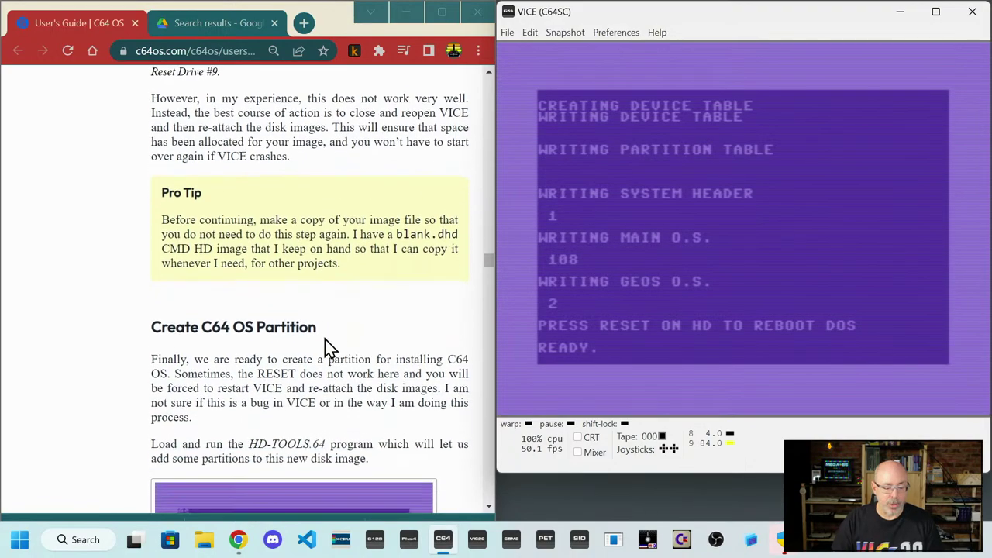
{"action": "scroll", "coordinate": [326, 339], "scroll_direction": "down", "scroll_amount": 1}
{"action": "scroll", "coordinate": [326, 341], "scroll_direction": "down", "scroll_amount": 1}
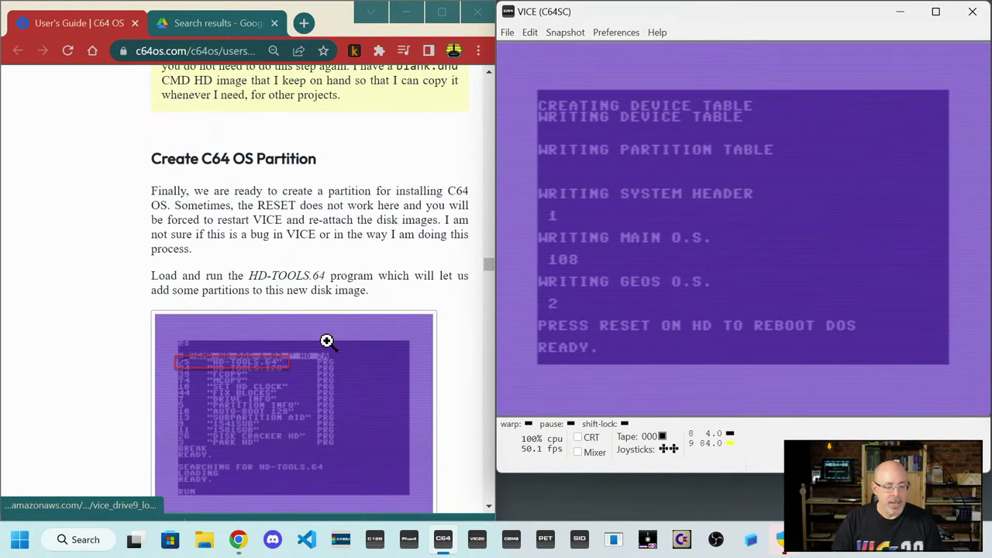
{"action": "scroll", "coordinate": [327, 338], "scroll_direction": "down", "scroll_amount": 1}
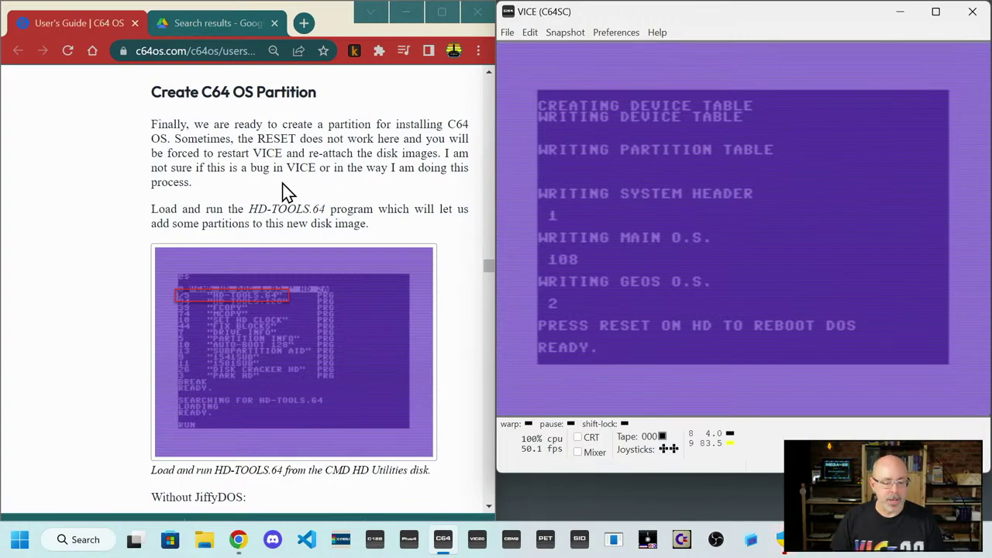
{"action": "scroll", "coordinate": [281, 183], "scroll_direction": "down", "scroll_amount": 1}
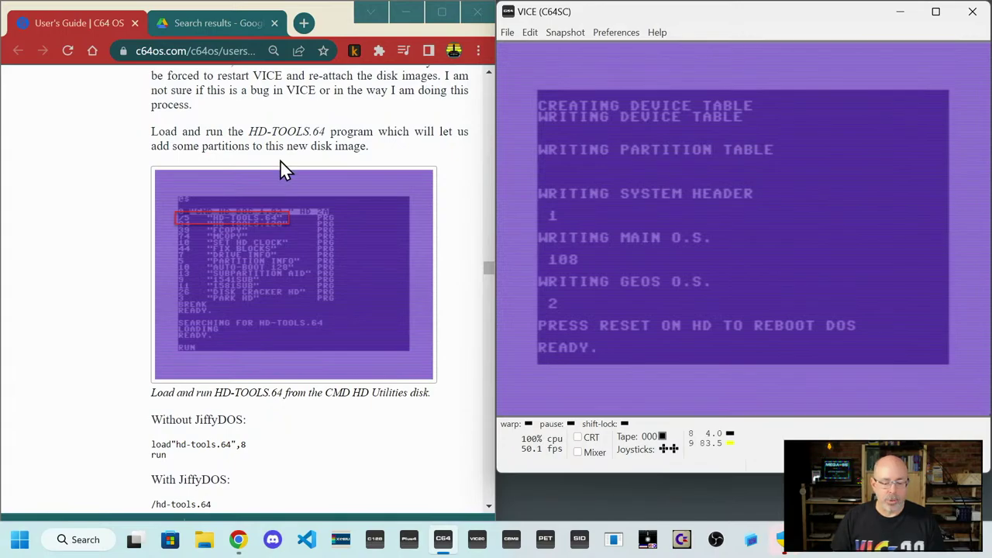
{"action": "scroll", "coordinate": [281, 169], "scroll_direction": "up", "scroll_amount": 1}
{"action": "scroll", "coordinate": [281, 169], "scroll_direction": "down", "scroll_amount": 1}
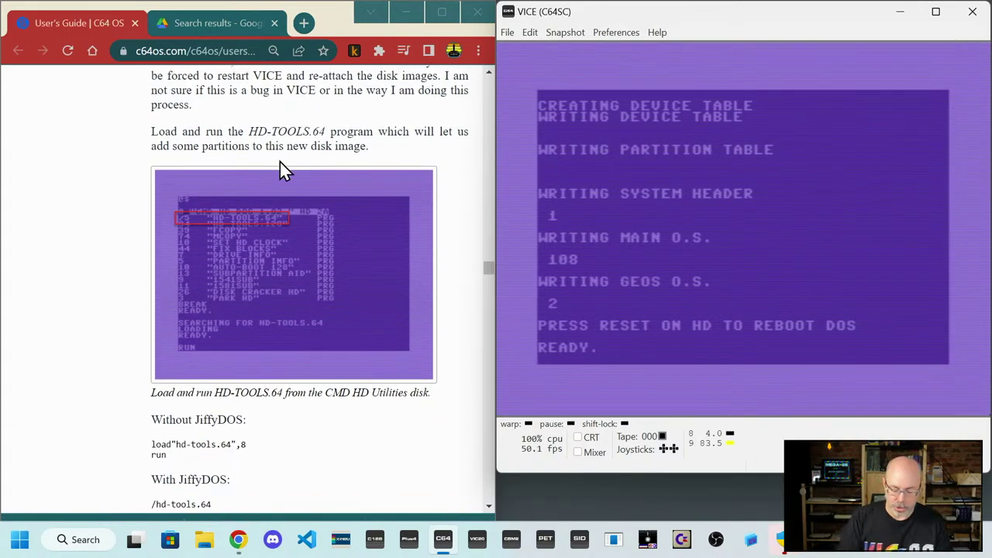
- Load the HD-TOOLS.64 program with the JiffyDOS command /HD-TOOLS.64
{"action": "type", "text": "/"}
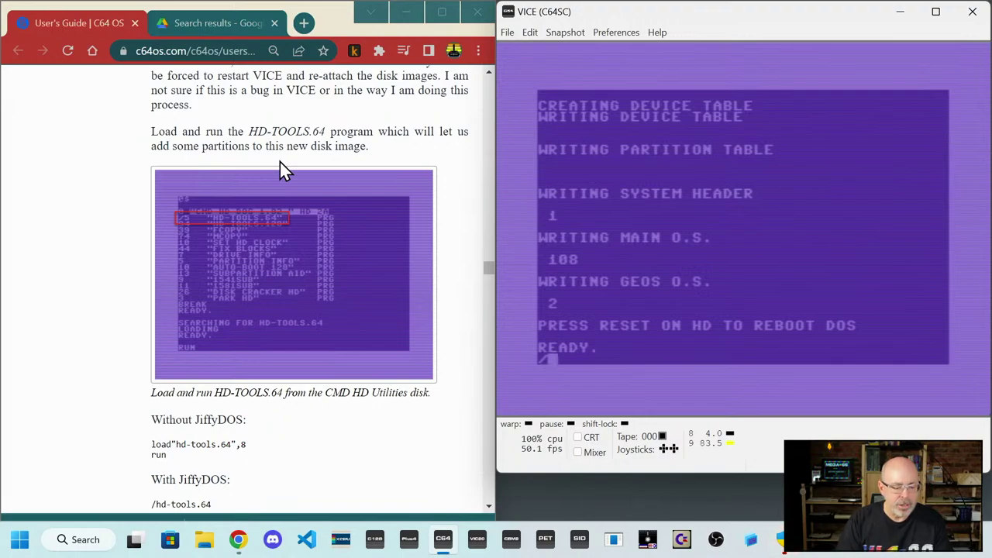
{"action": "type", "text": "hd-tools"}
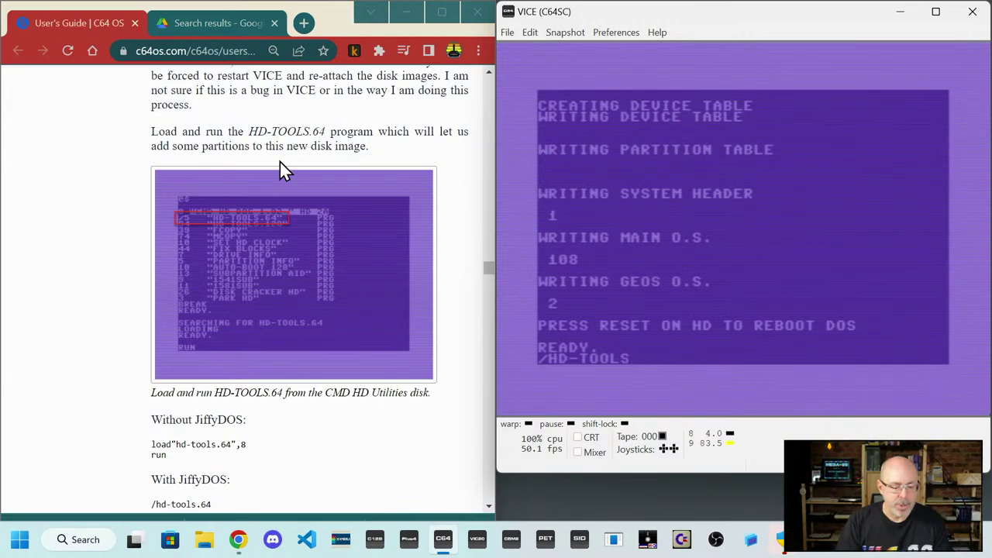
{"action": "type", "text": "."}
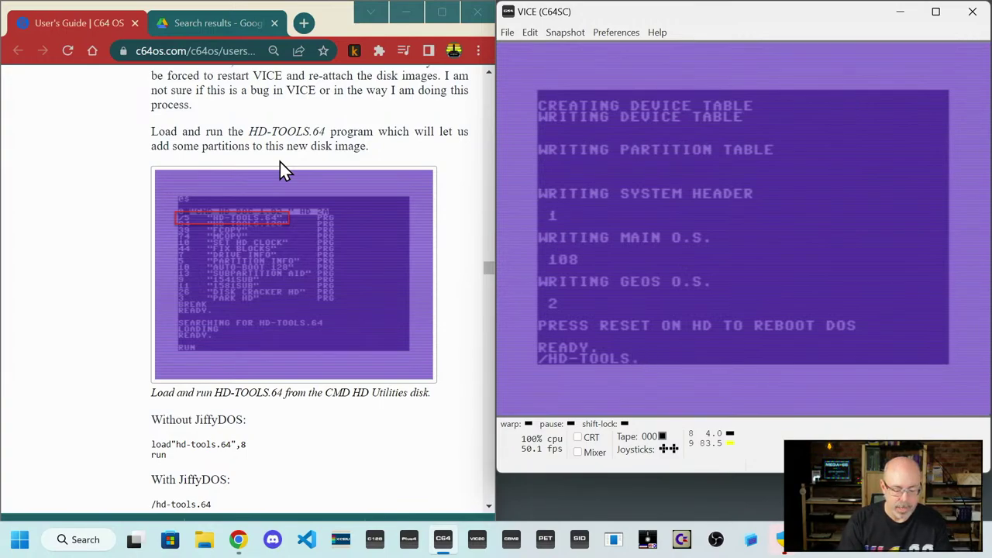
{"action": "type", "text": "64"}
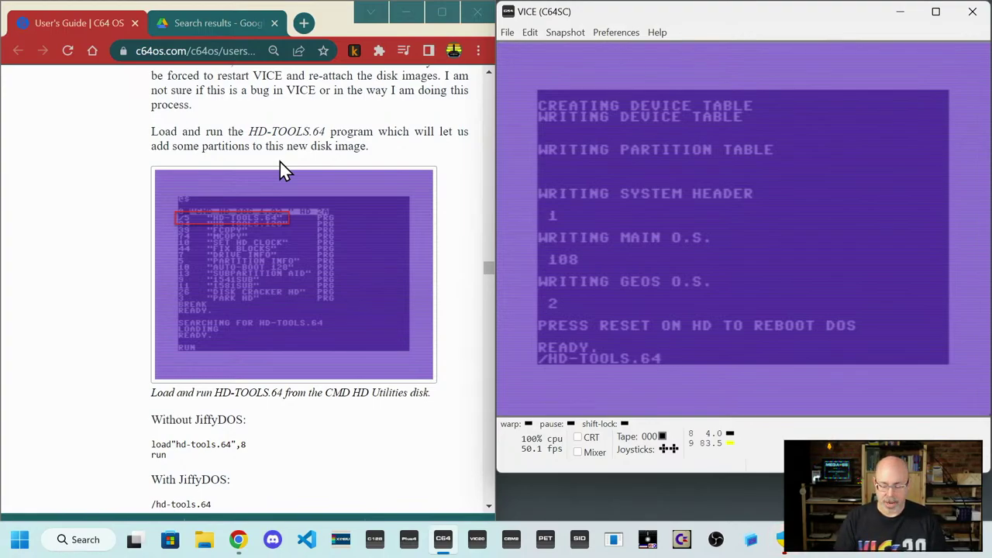
{"action": "key", "text": "Return"}
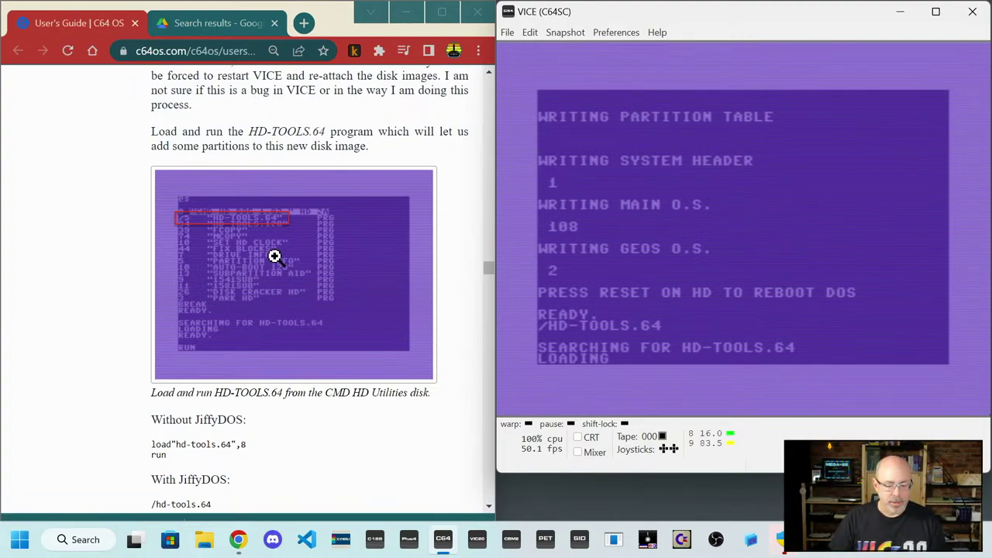
- Speed up the HD-TOOLS.64 load with warp mode, return to normal speed once it is ready, and run the program
{"action": "scroll", "coordinate": [275, 255], "scroll_direction": "down", "scroll_amount": 3}
{"action": "scroll", "coordinate": [278, 258], "scroll_direction": "down", "scroll_amount": 2}
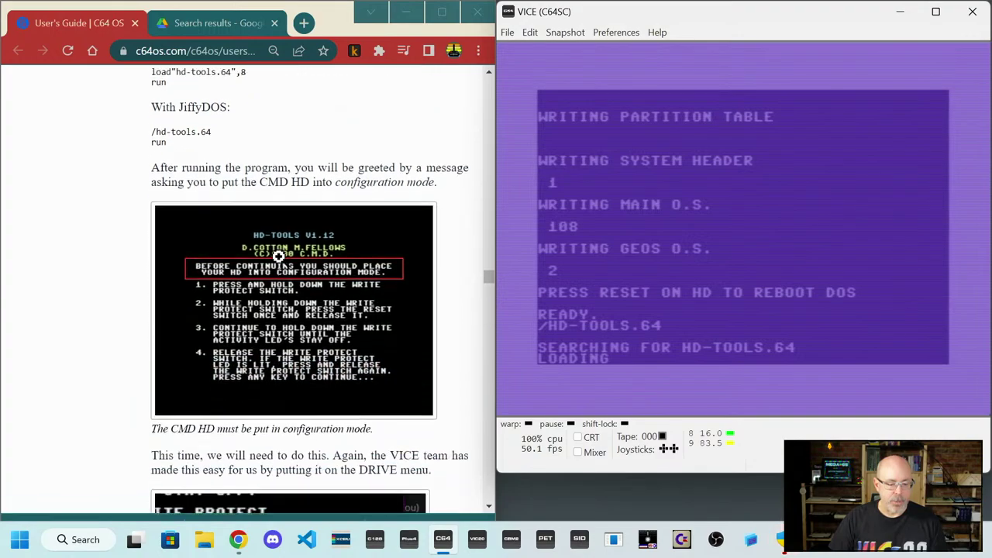
{"action": "scroll", "coordinate": [279, 258], "scroll_direction": "up", "scroll_amount": 1}
{"action": "scroll", "coordinate": [279, 258], "scroll_direction": "down", "scroll_amount": 1}
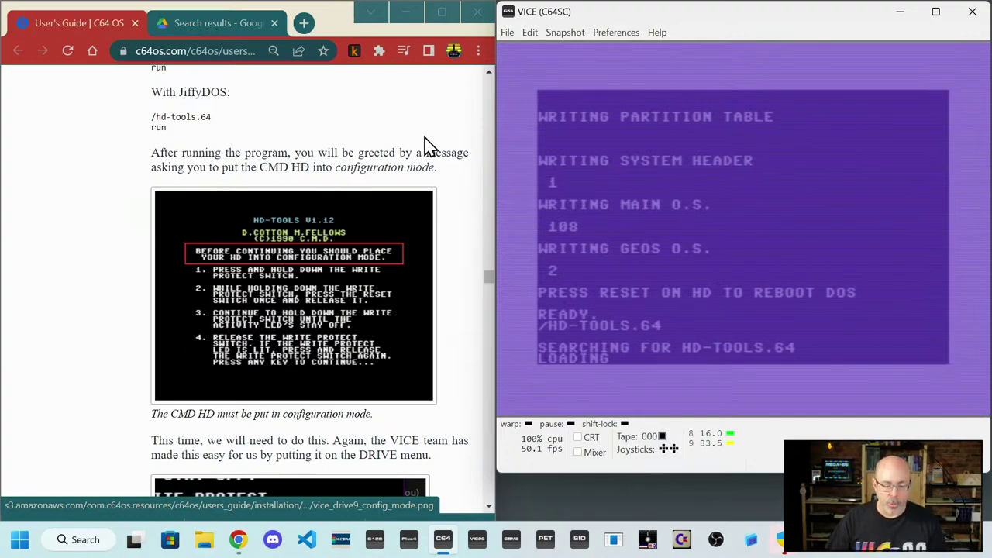
{"action": "left_click", "coordinate": [530, 424]}
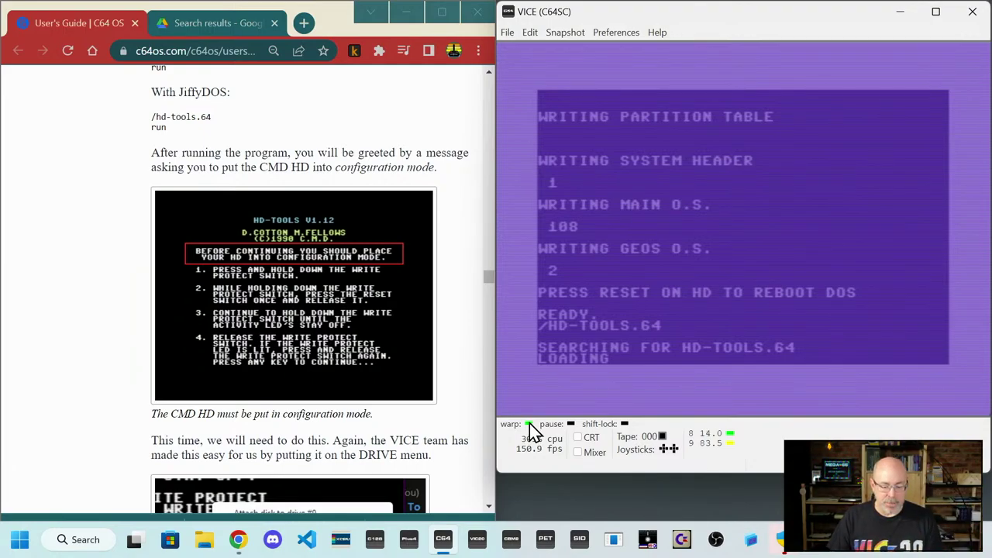
{"action": "left_click", "coordinate": [529, 423]}
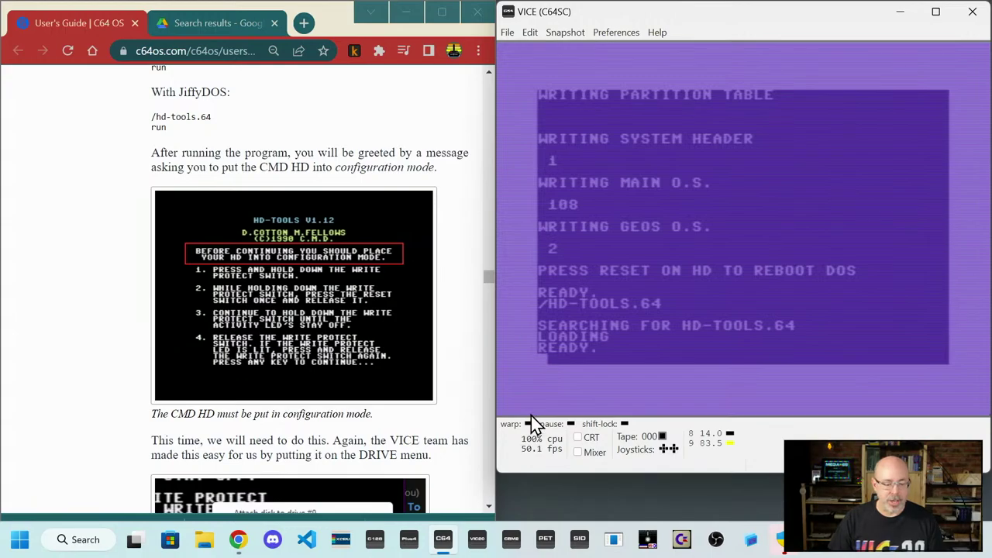
{"action": "type", "text": "run"}
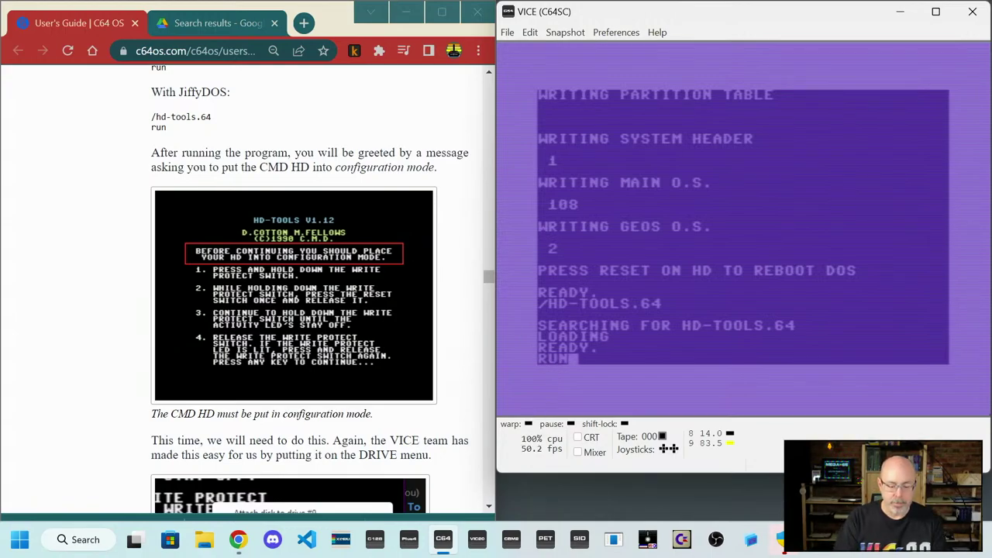
{"action": "key", "text": "Return"}
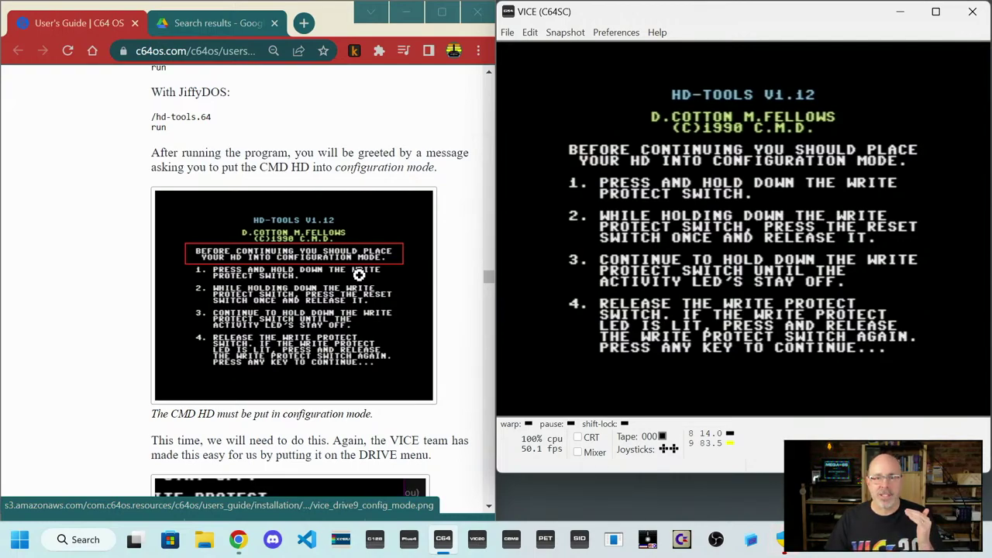
- Follow the guide's configuration mode instructions and reset Drive 9 to Configuration Mode
{"action": "scroll", "coordinate": [359, 274], "scroll_direction": "down", "scroll_amount": 1}
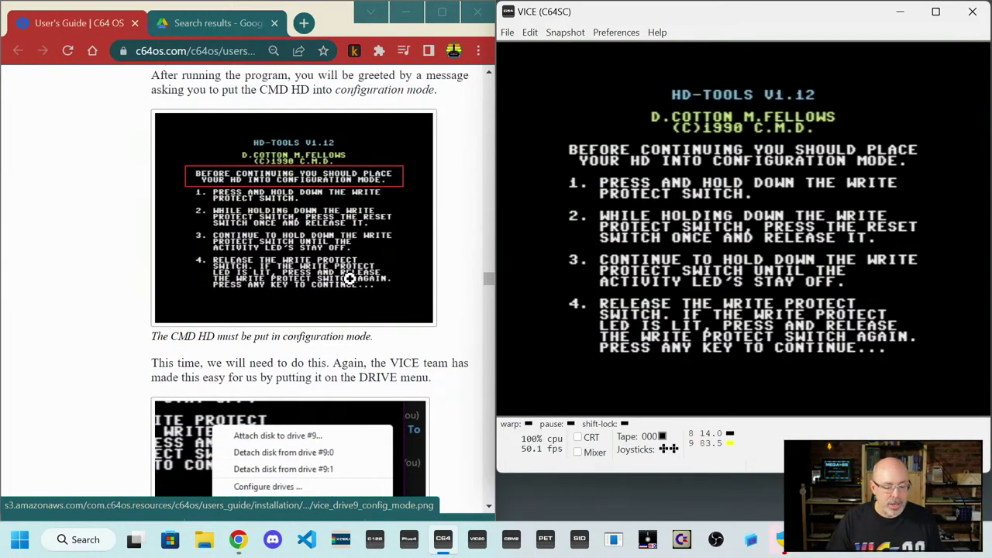
{"action": "scroll", "coordinate": [303, 359], "scroll_direction": "down", "scroll_amount": 1}
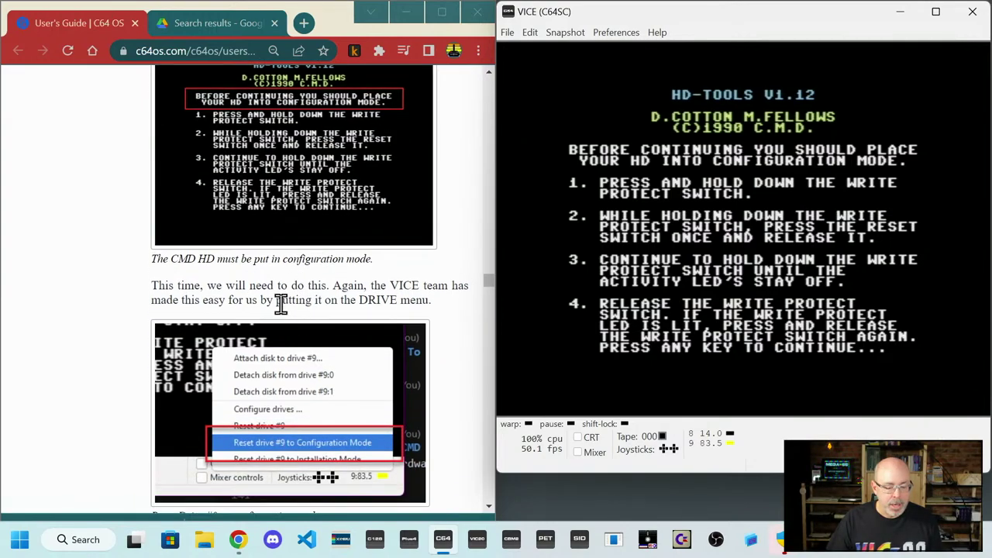
{"action": "scroll", "coordinate": [281, 304], "scroll_direction": "down", "scroll_amount": 1}
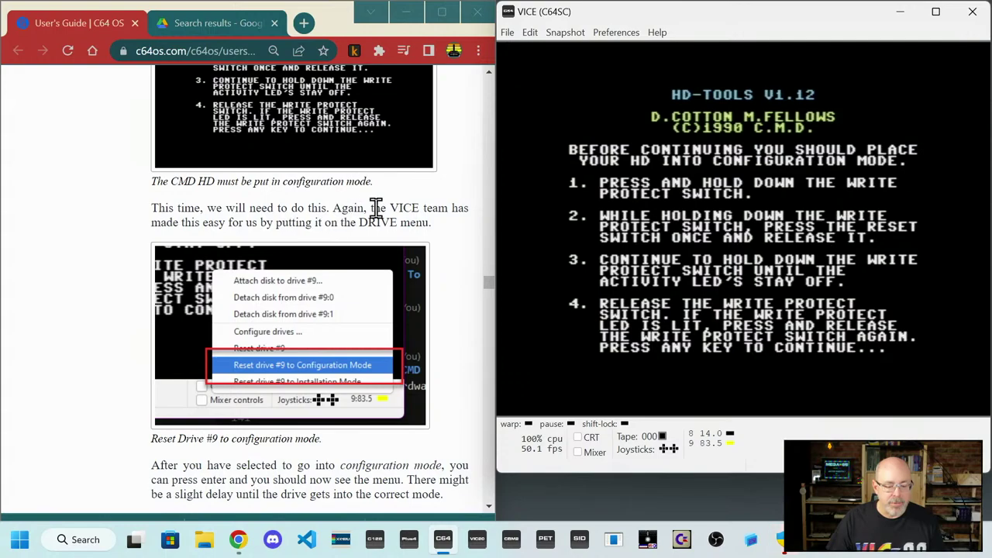
{"action": "left_click", "coordinate": [695, 447]}
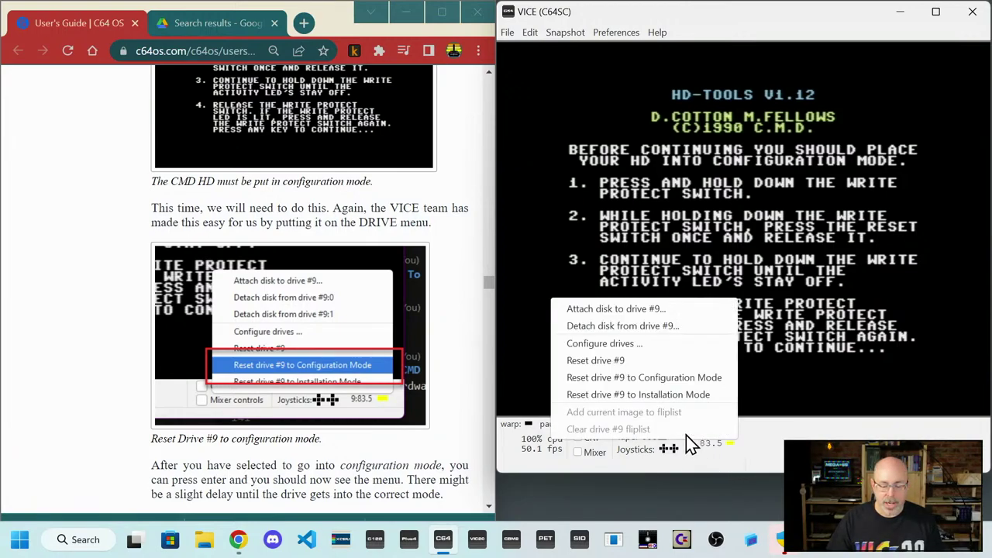
{"action": "left_click", "coordinate": [678, 379]}
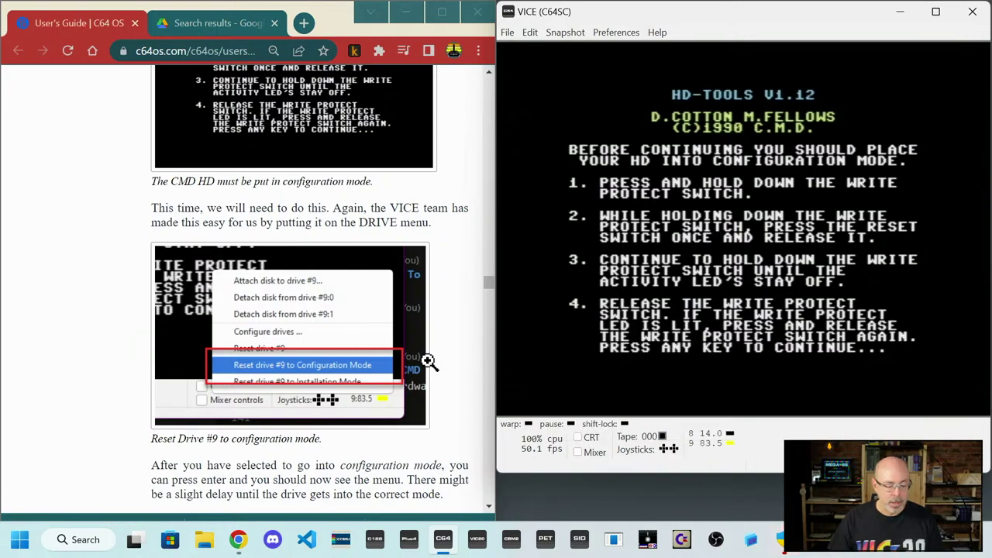
- Continue to the HD-TOOLS main menu and choose option 4 to create a new partition
{"action": "scroll", "coordinate": [431, 367], "scroll_direction": "down", "scroll_amount": 2}
{"action": "scroll", "coordinate": [424, 353], "scroll_direction": "down", "scroll_amount": 2}
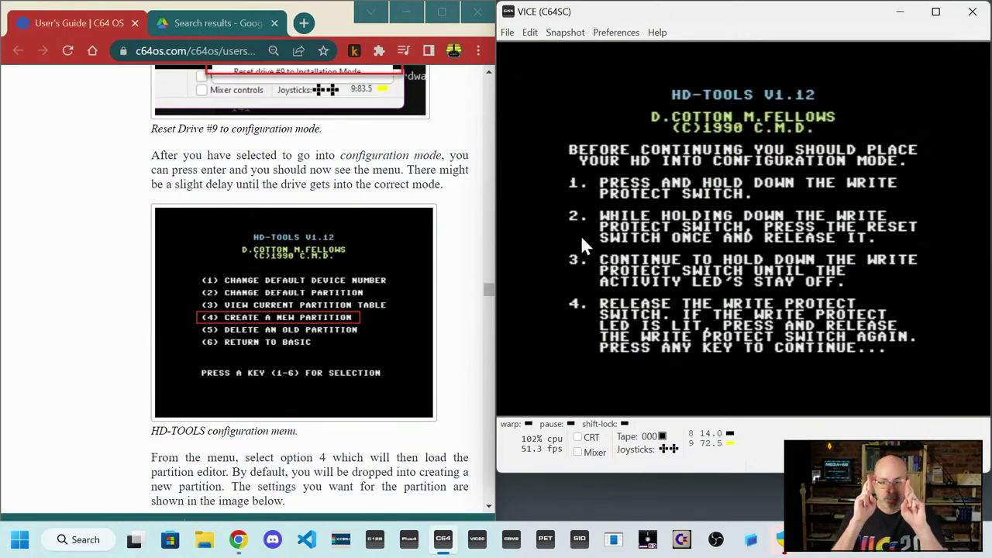
{"action": "key", "text": "Return"}
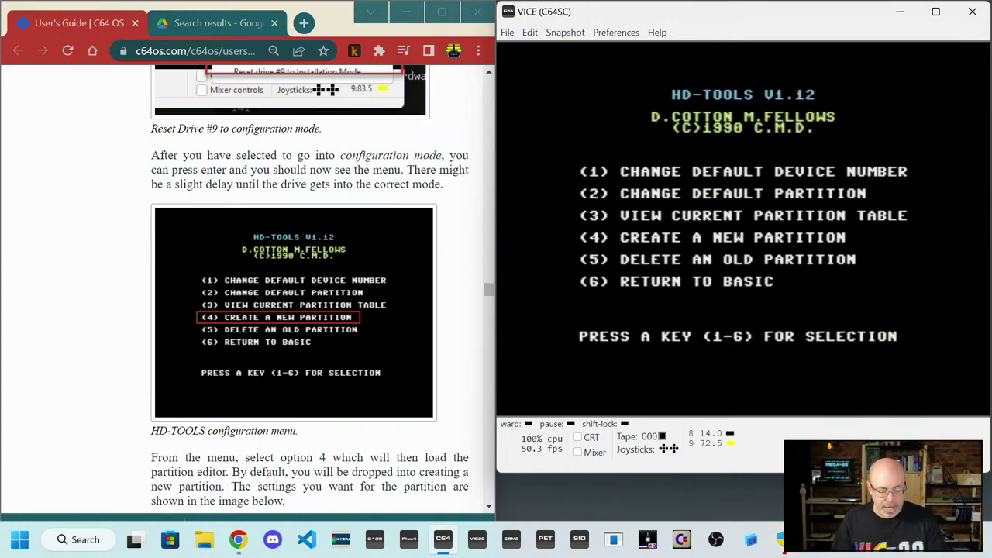
{"action": "key", "text": "4"}
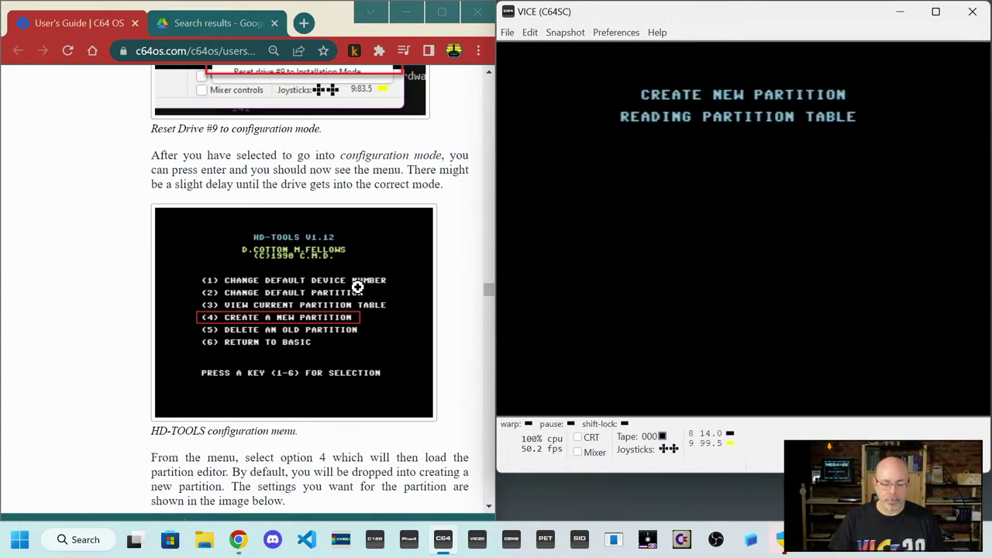
- Read the guide's recommended name, block count and type settings for the new partition
{"action": "scroll", "coordinate": [353, 291], "scroll_direction": "down", "scroll_amount": 4}
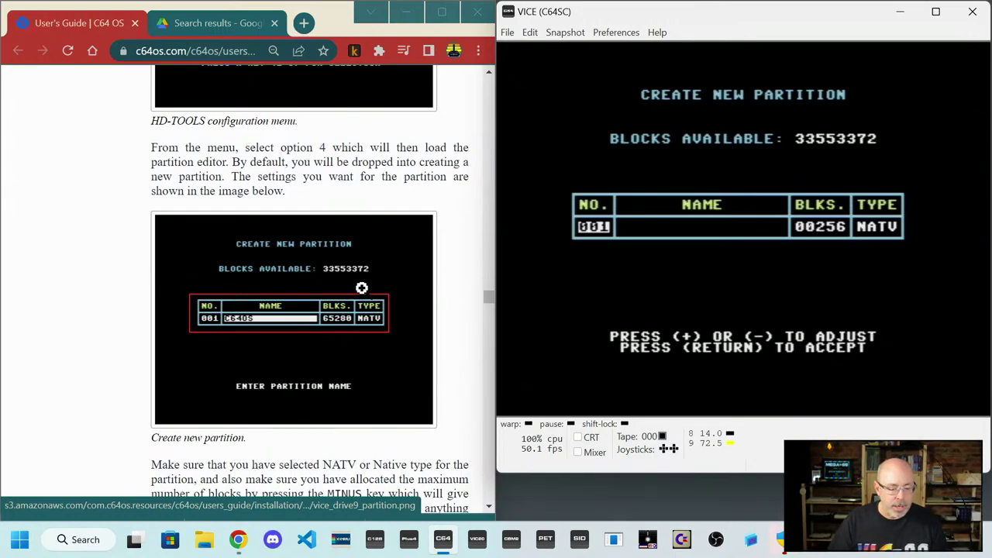
{"action": "scroll", "coordinate": [361, 288], "scroll_direction": "down", "scroll_amount": 3}
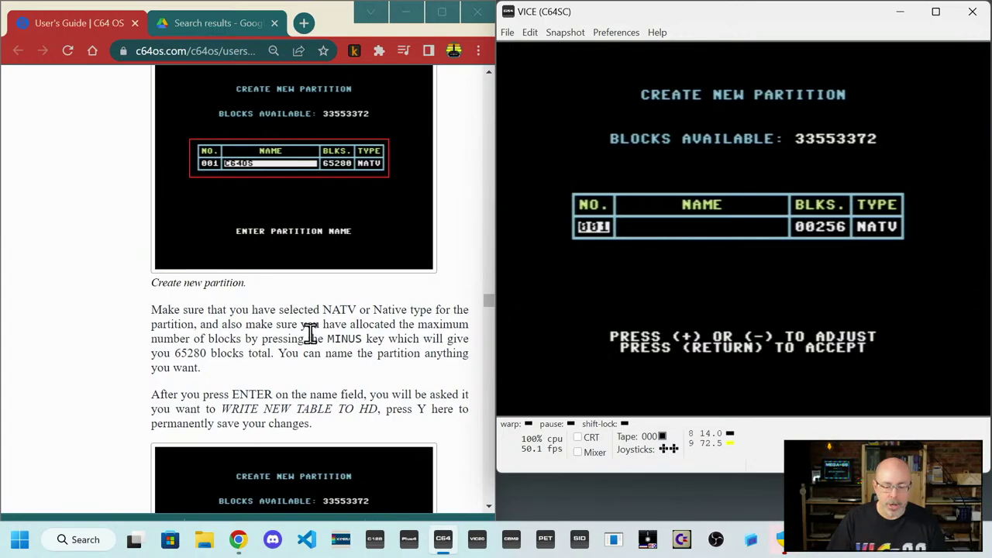
{"action": "scroll", "coordinate": [310, 333], "scroll_direction": "up", "scroll_amount": 1}
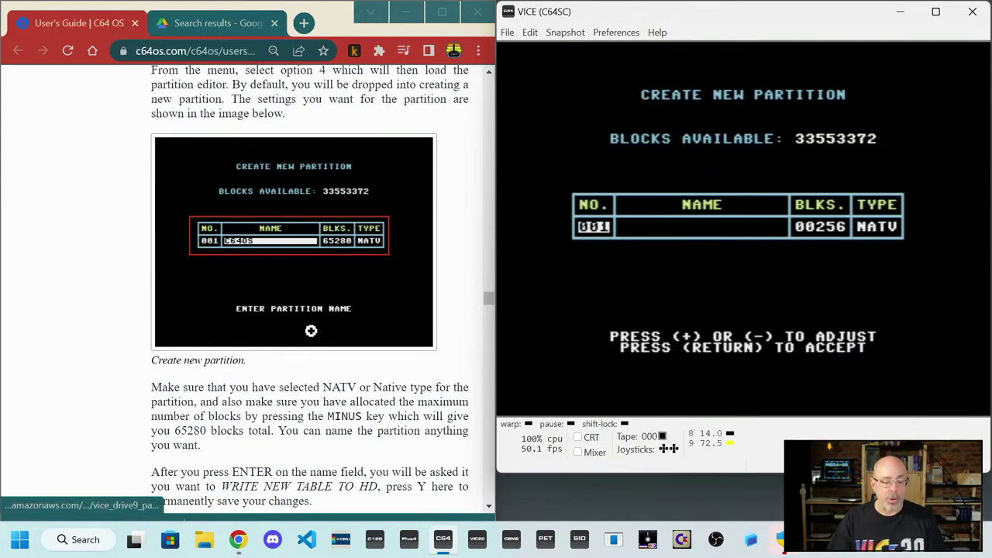
{"action": "scroll", "coordinate": [314, 341], "scroll_direction": "down", "scroll_amount": 2}
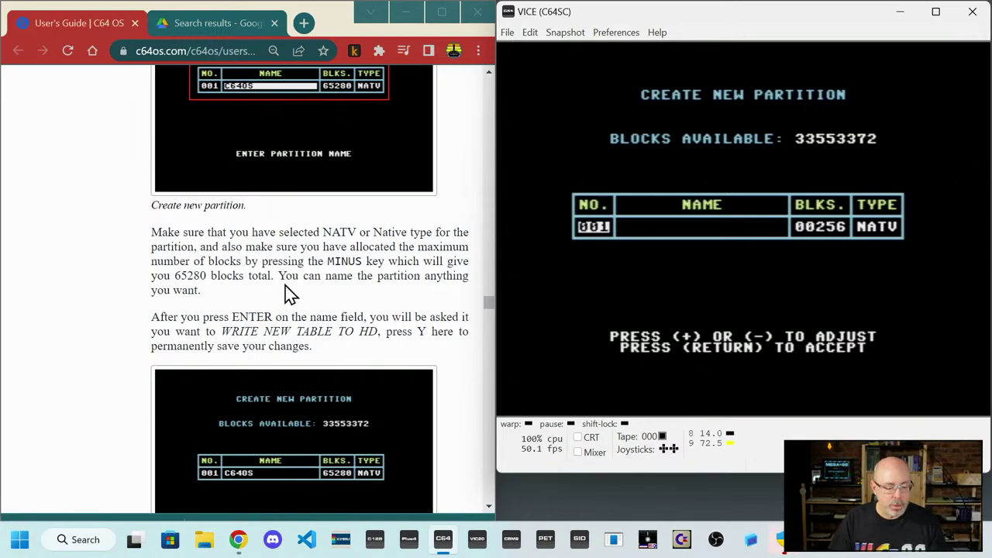
{"action": "scroll", "coordinate": [285, 286], "scroll_direction": "up", "scroll_amount": 1}
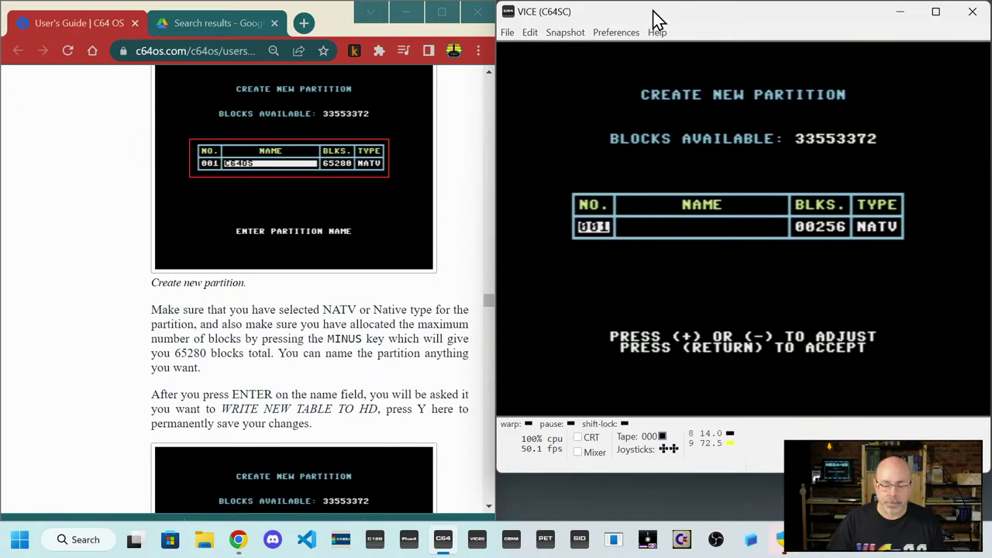
{"action": "key", "text": "minus"}
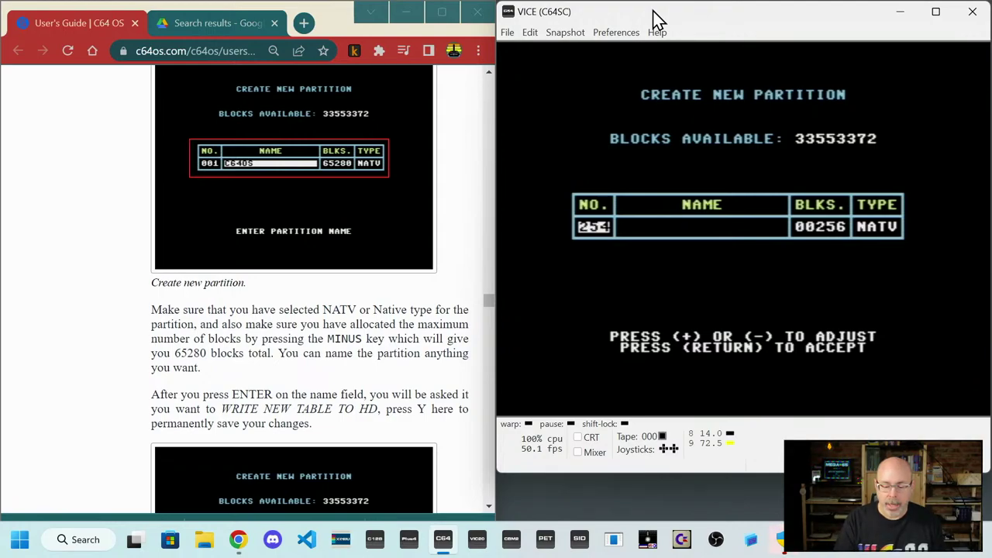
{"action": "key", "text": "minus"}
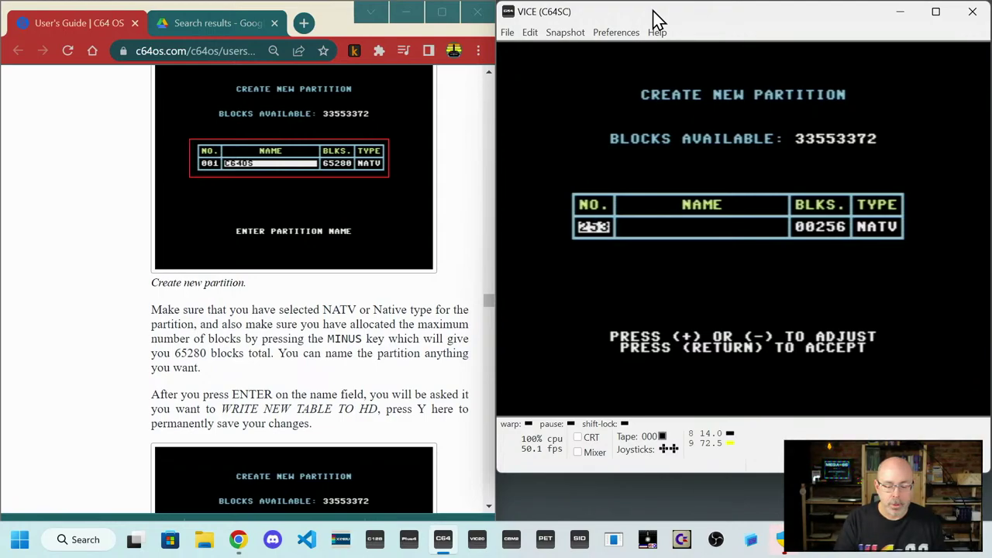
{"action": "key", "text": "minus"}
{"action": "key", "text": "minus"}
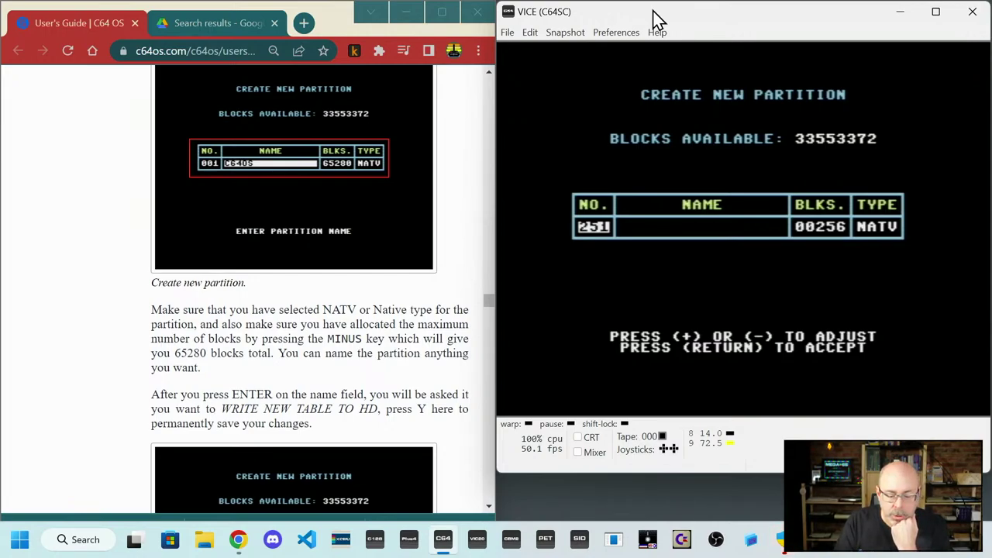
{"action": "key", "text": "minus"}
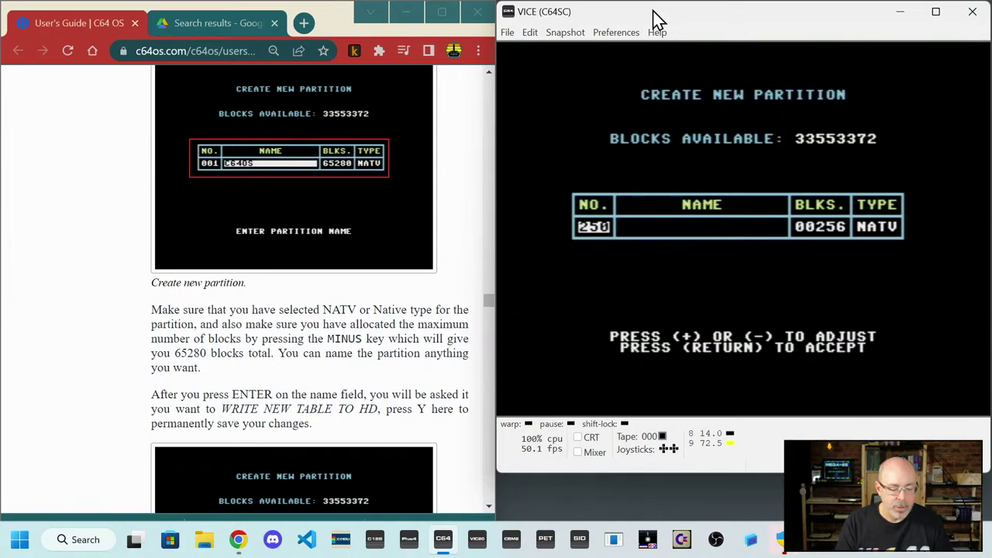
{"action": "key", "text": "minus"}
{"action": "key", "text": "minus"}
{"action": "key", "text": "minus"}
{"action": "key", "text": "minus"}
{"action": "key", "text": "minus"}
{"action": "key", "text": "minus"}
{"action": "key", "text": "minus"}
{"action": "key", "text": "minus"}
{"action": "key", "text": "minus"}
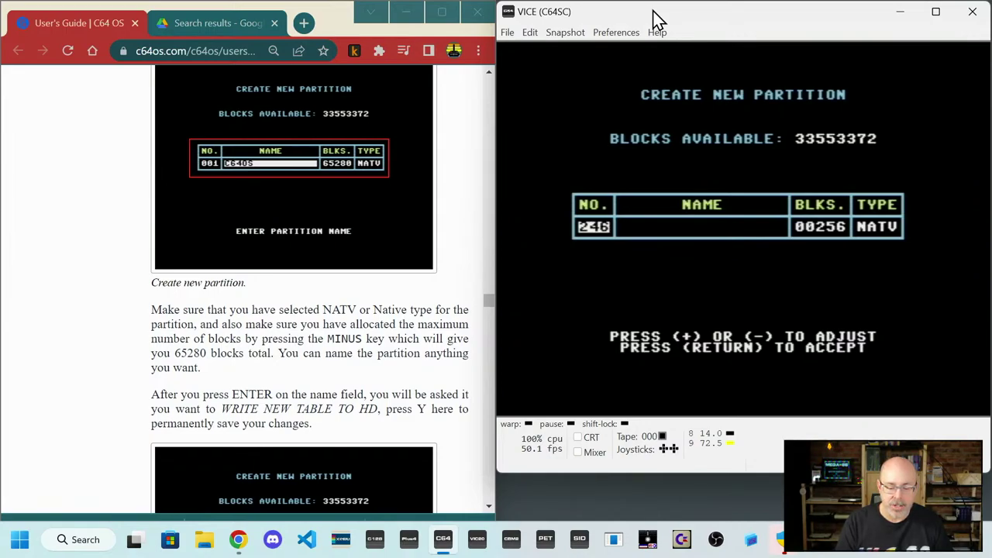
{"action": "key", "text": "minus"}
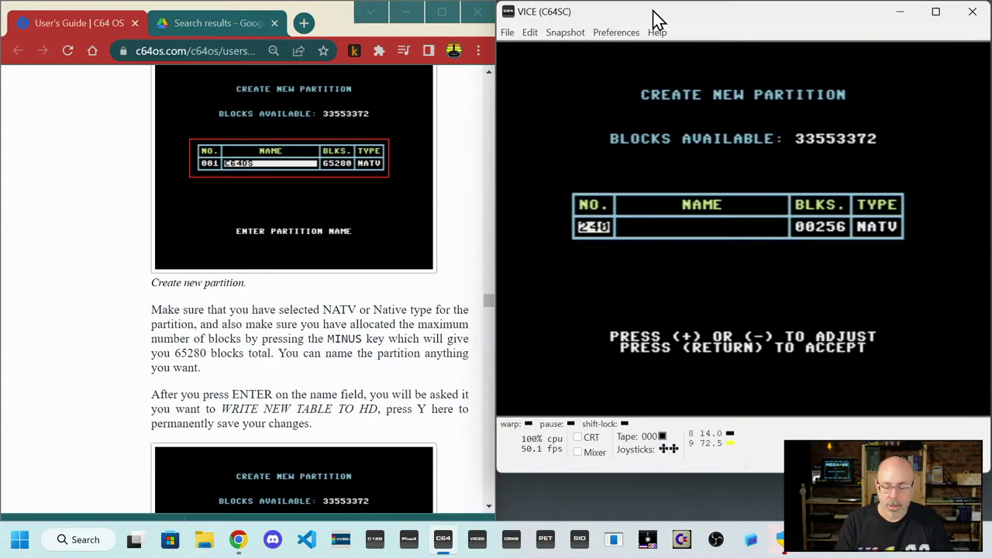
{"action": "key", "text": "minus"}
{"action": "key", "text": "minus"}
{"action": "key", "text": "minus"}
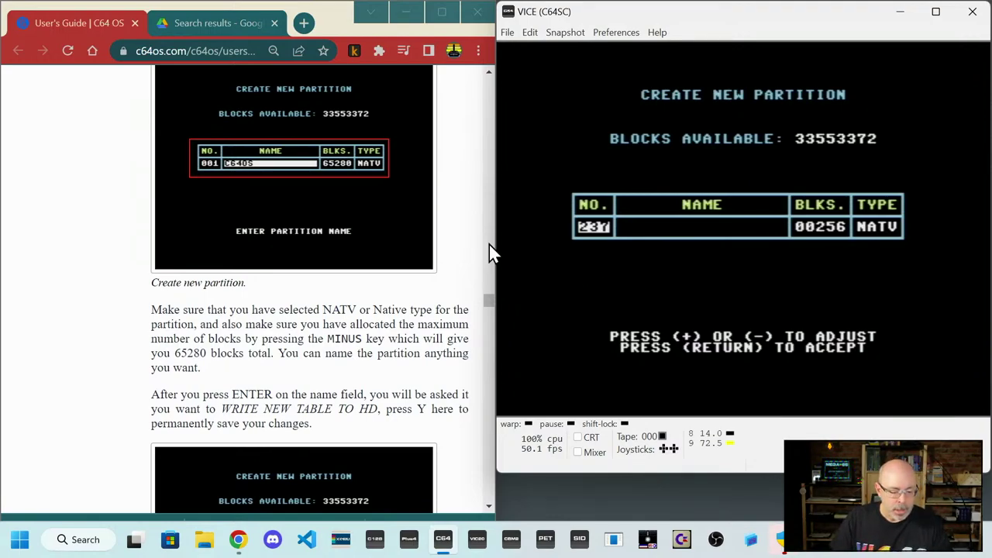
- Check the guide's partition settings for the number, name, block count and type again
{"action": "scroll", "coordinate": [310, 302], "scroll_direction": "down", "scroll_amount": 3}
{"action": "scroll", "coordinate": [361, 284], "scroll_direction": "up", "scroll_amount": 4}
{"action": "scroll", "coordinate": [304, 283], "scroll_direction": "up", "scroll_amount": 3}
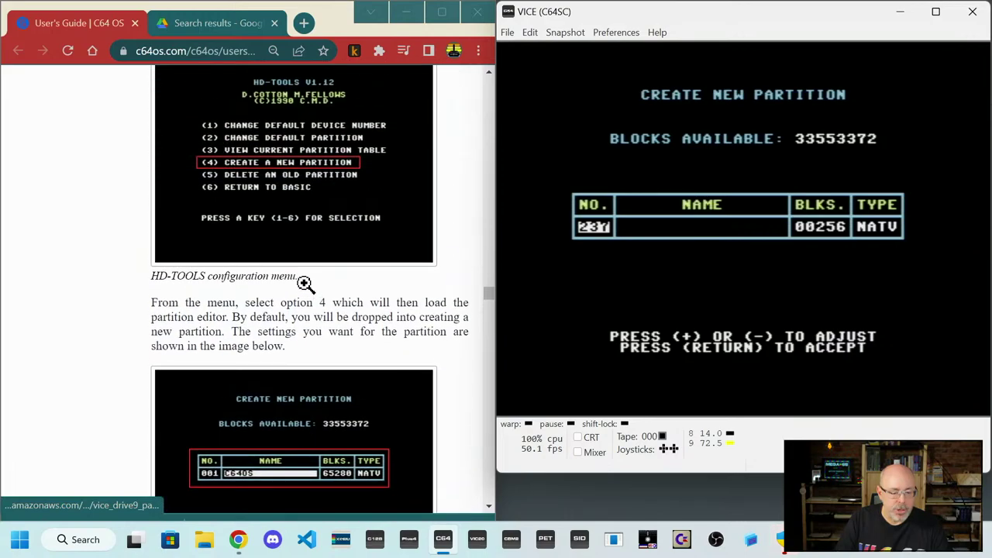
{"action": "scroll", "coordinate": [304, 285], "scroll_direction": "down", "scroll_amount": 1}
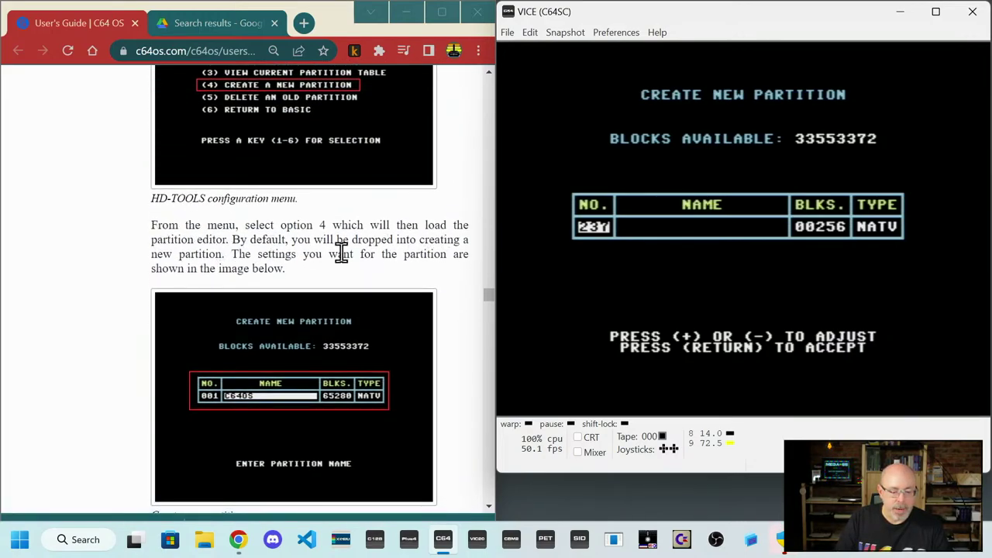
{"action": "scroll", "coordinate": [365, 269], "scroll_direction": "down", "scroll_amount": 1}
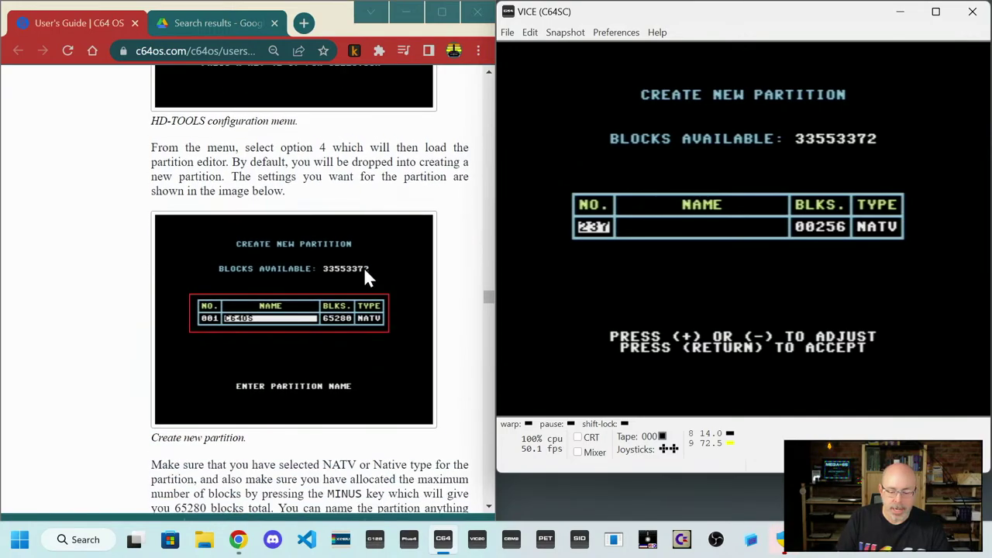
{"action": "scroll", "coordinate": [365, 269], "scroll_direction": "up", "scroll_amount": 2}
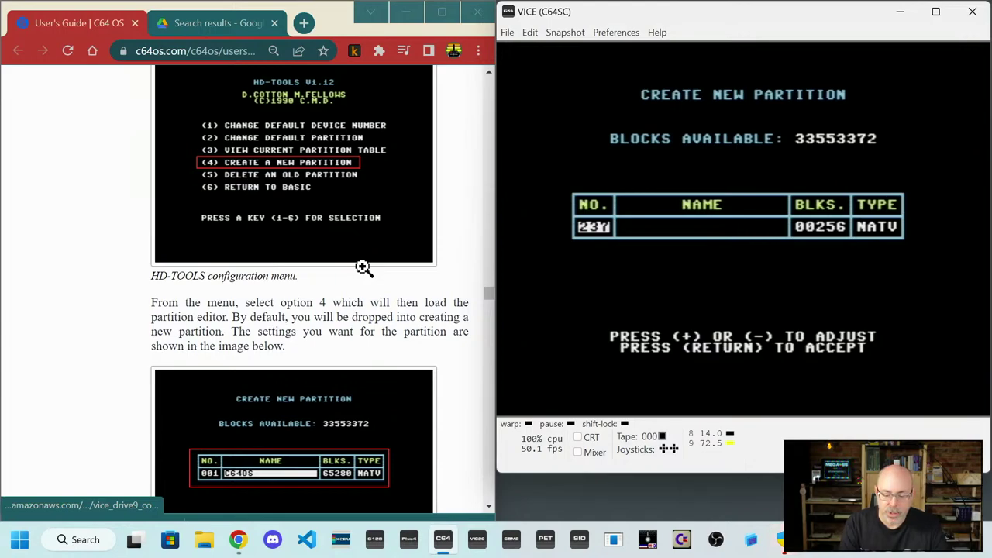
{"action": "key", "text": "minus"}
{"action": "key", "text": "minus"}
{"action": "key", "text": "minus"}
{"action": "key", "text": "minus"}
{"action": "key", "text": "minus"}
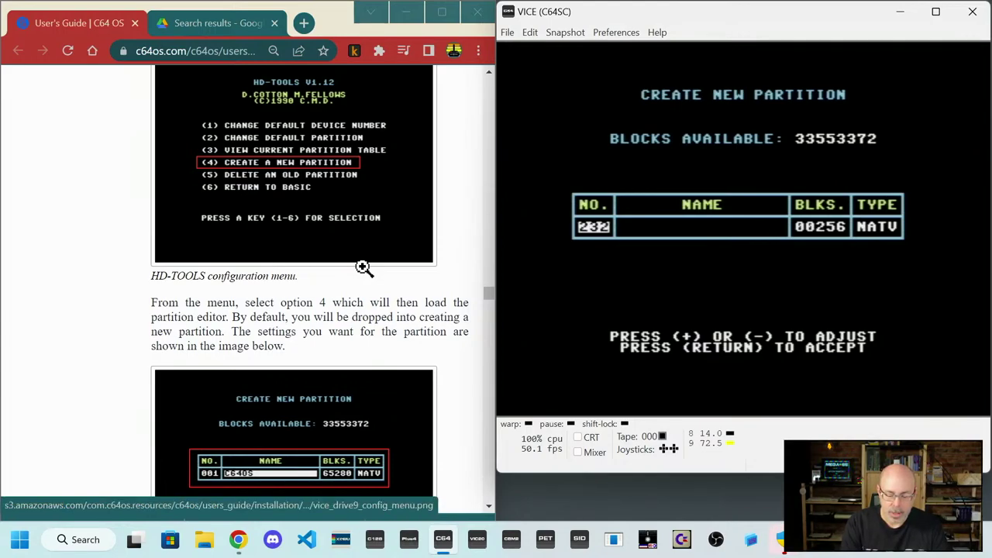
{"action": "key", "text": "minus"}
{"action": "key", "text": "minus"}
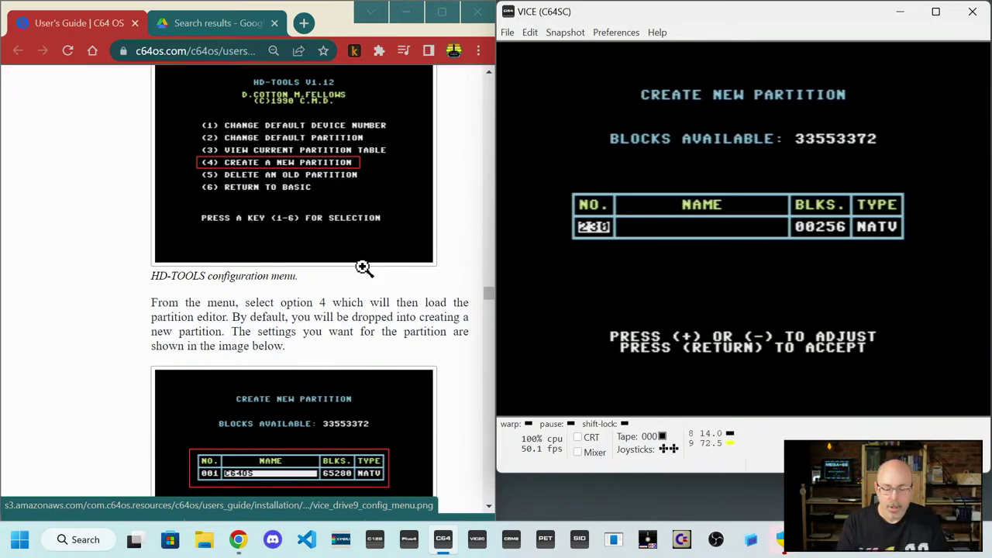
{"action": "key", "text": "plus"}
{"action": "key", "text": "plus"}
{"action": "key", "text": "plus"}
{"action": "key", "text": "plus"}
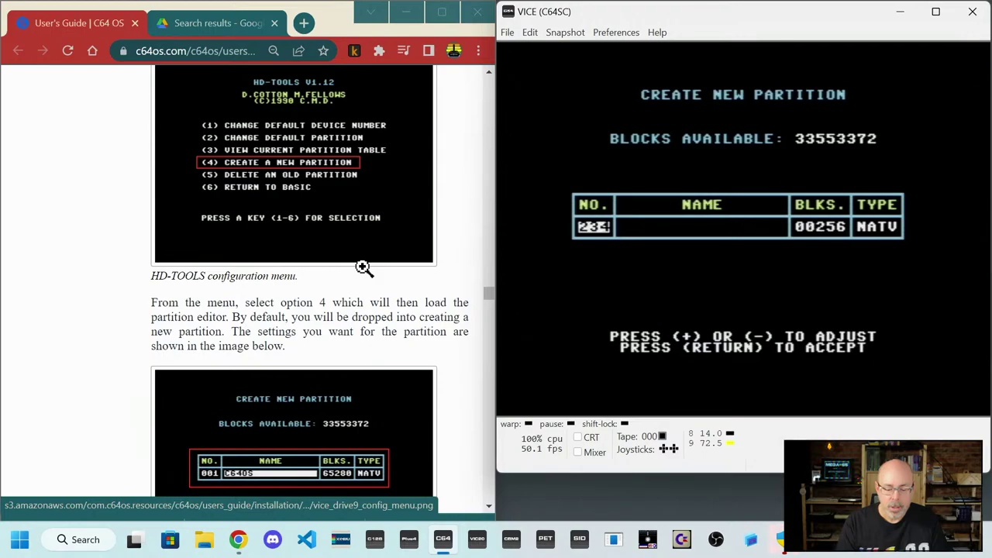
{"action": "key", "text": "plus"}
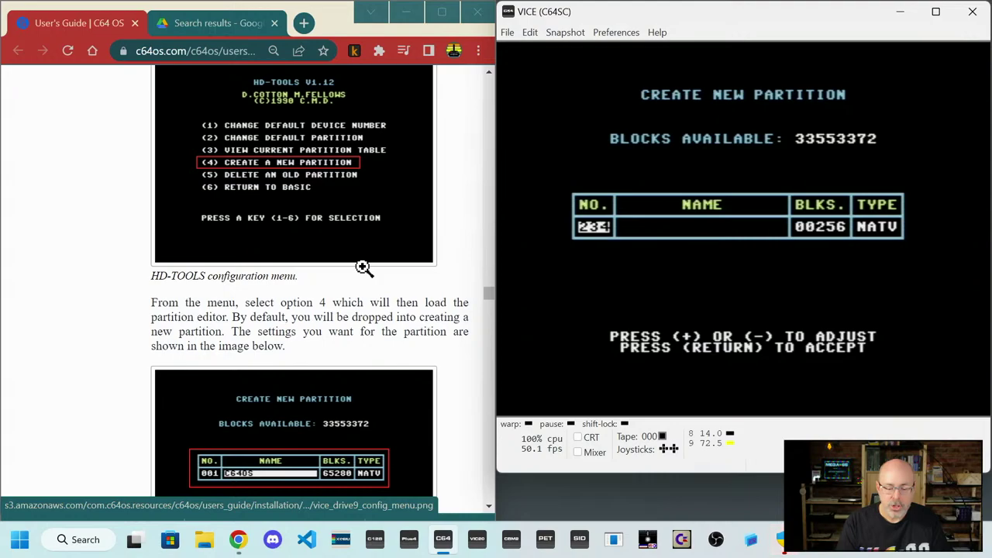
{"action": "key", "text": "minus"}
{"action": "key", "text": "minus"}
{"action": "key", "text": "minus"}
{"action": "key", "text": "minus"}
{"action": "key", "text": "minus"}
{"action": "key", "text": "minus"}
{"action": "key", "text": "minus"}
{"action": "key", "text": "minus"}
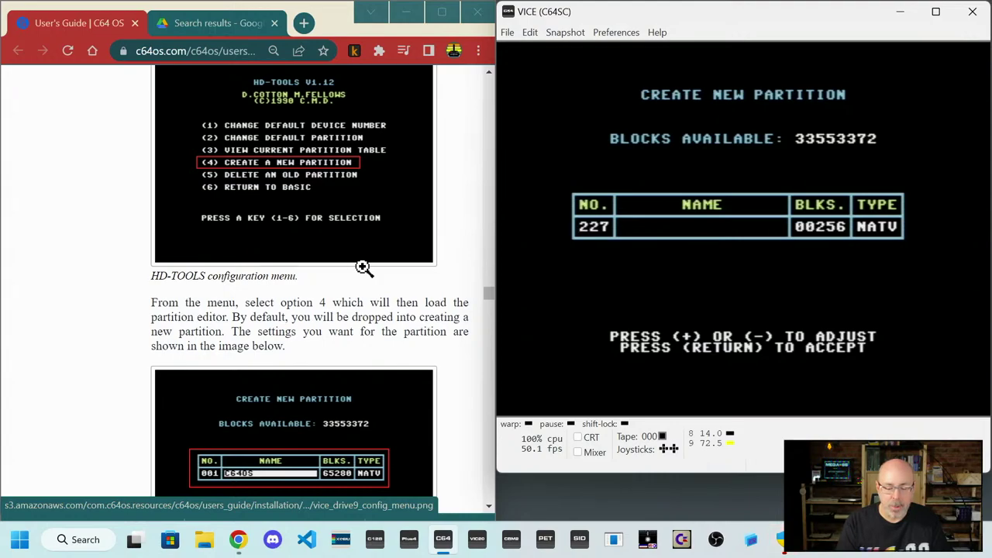
{"action": "key", "text": "minus"}
{"action": "key", "text": "minus"}
{"action": "key", "text": "minus"}
{"action": "key", "text": "minus"}
{"action": "key", "text": "minus"}
{"action": "key", "text": "minus"}
{"action": "key", "text": "minus"}
{"action": "key", "text": "minus"}
{"action": "key", "text": "minus"}
{"action": "key", "text": "minus"}
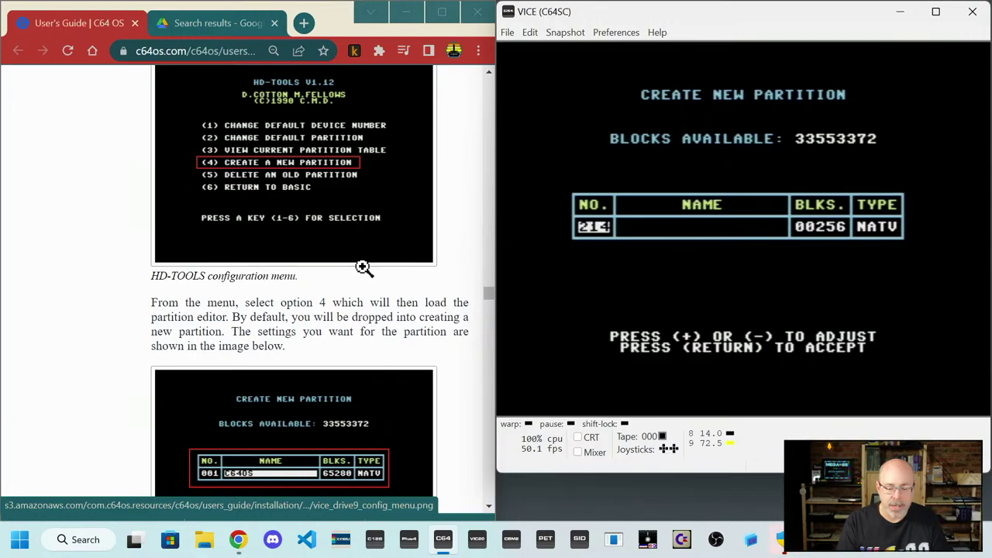
- Return the new partition's number to 001
{"action": "key", "text": "plus"}
{"action": "key", "text": "plus"}
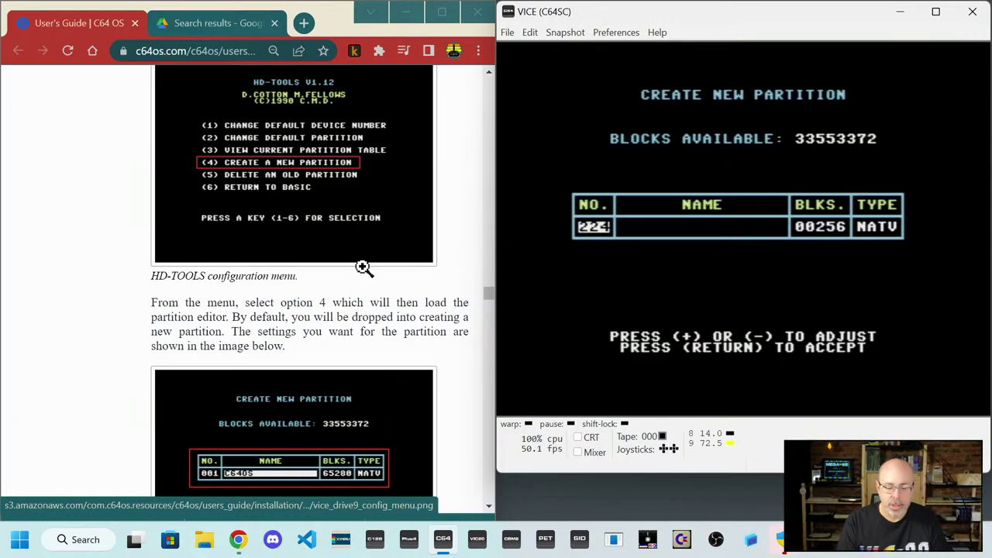
{"action": "key", "text": "plus"}
{"action": "key", "text": "plus"}
{"action": "key", "text": "plus"}
{"action": "key", "text": "plus"}
{"action": "key", "text": "plus"}
{"action": "key", "text": "plus"}
{"action": "key", "text": "plus"}
{"action": "key", "text": "plus"}
{"action": "key", "text": "plus"}
{"action": "key", "text": "plus"}
{"action": "key", "text": "plus"}
{"action": "key", "text": "plus"}
{"action": "key", "text": "plus"}
{"action": "key", "text": "plus"}
{"action": "key", "text": "plus"}
{"action": "key", "text": "plus"}
{"action": "key", "text": "plus"}
{"action": "key", "text": "plus"}
{"action": "key", "text": "plus"}
{"action": "key", "text": "plus"}
{"action": "key", "text": "plus"}
{"action": "key", "text": "plus"}
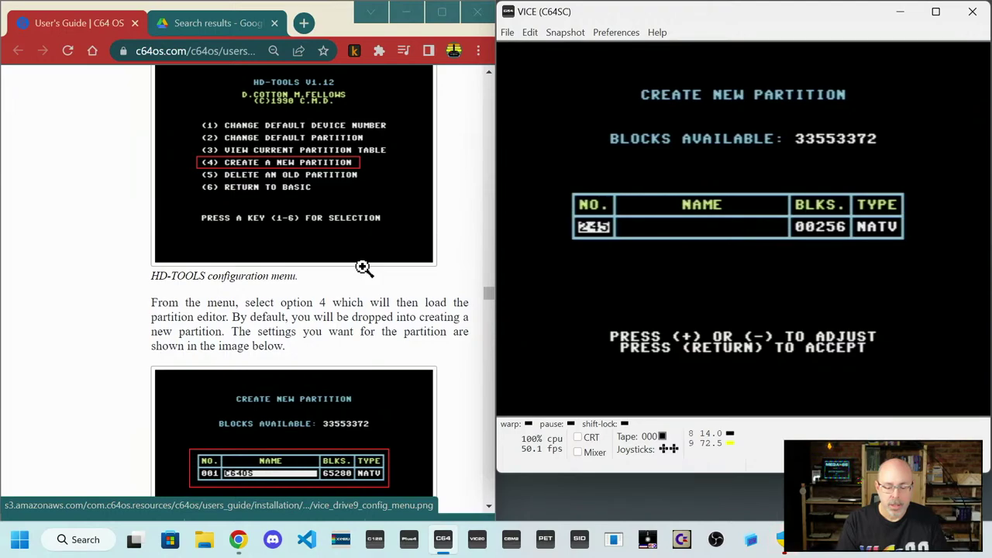
{"action": "key", "text": "plus"}
{"action": "key", "text": "plus"}
{"action": "key", "text": "plus"}
{"action": "key", "text": "plus"}
{"action": "key", "text": "plus"}
{"action": "key", "text": "plus"}
{"action": "key", "text": "plus"}
{"action": "key", "text": "plus"}
{"action": "key", "text": "alt+space"}
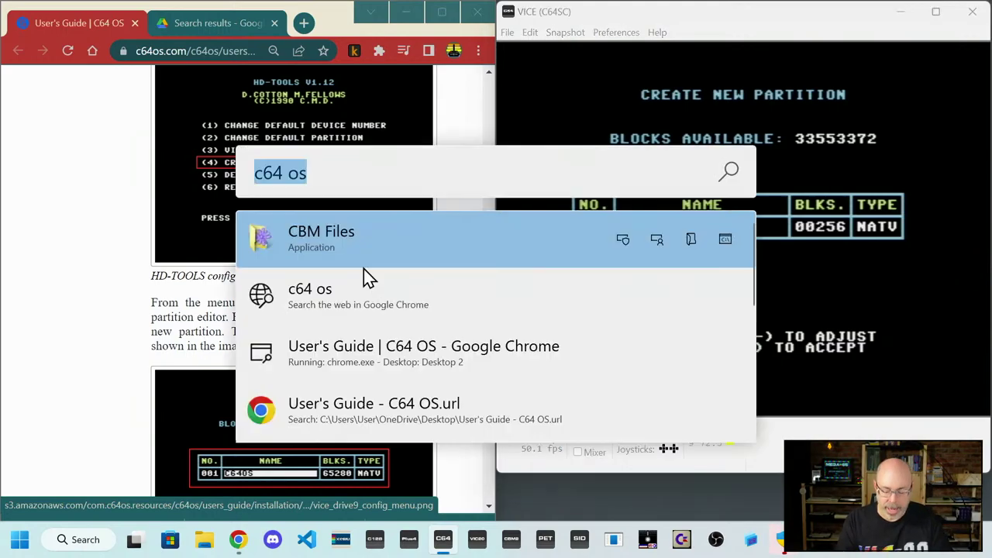
{"action": "key", "text": "Escape"}
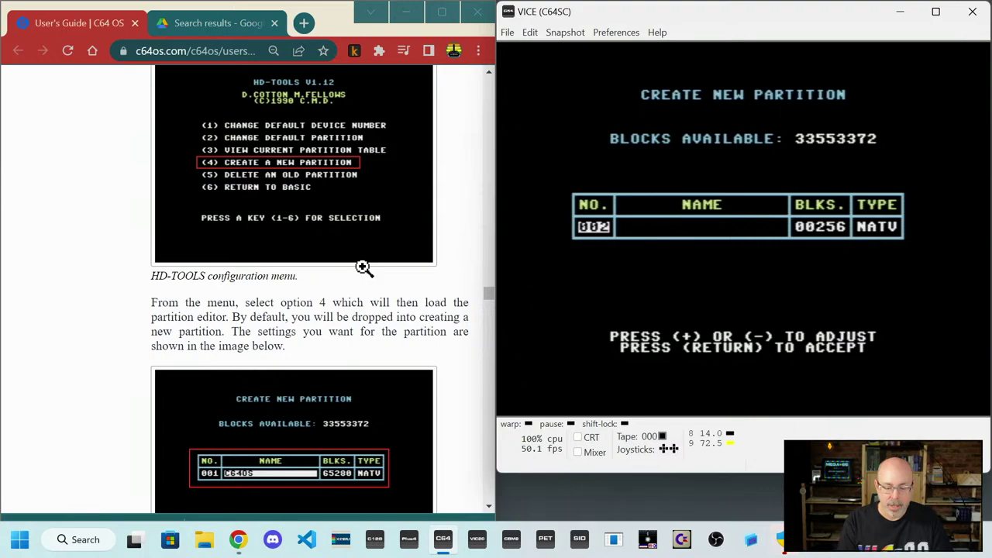
{"action": "key", "text": "minus"}
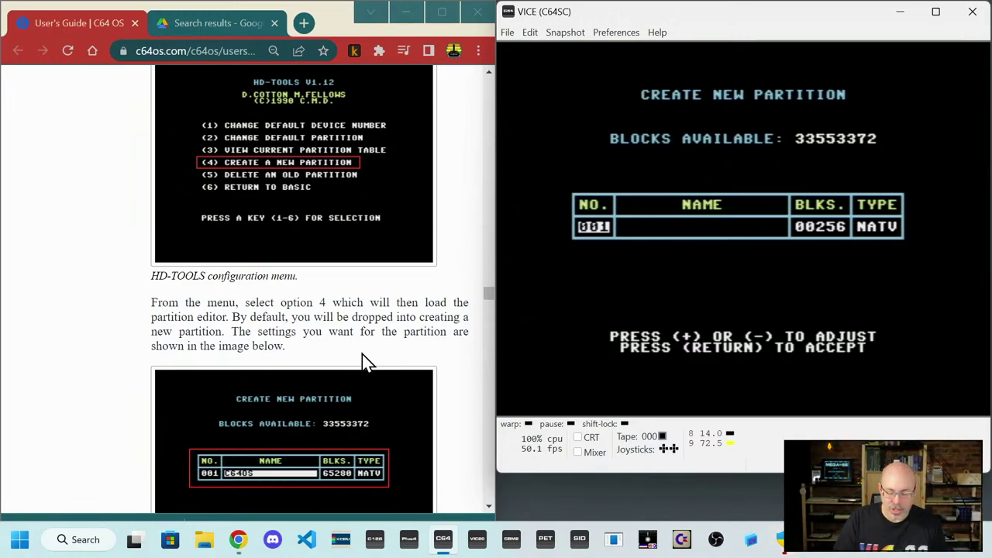
- Accept partition number 001 with type NATV, and set the partition size to the maximum of 65280 blocks
{"action": "key", "text": "Return"}
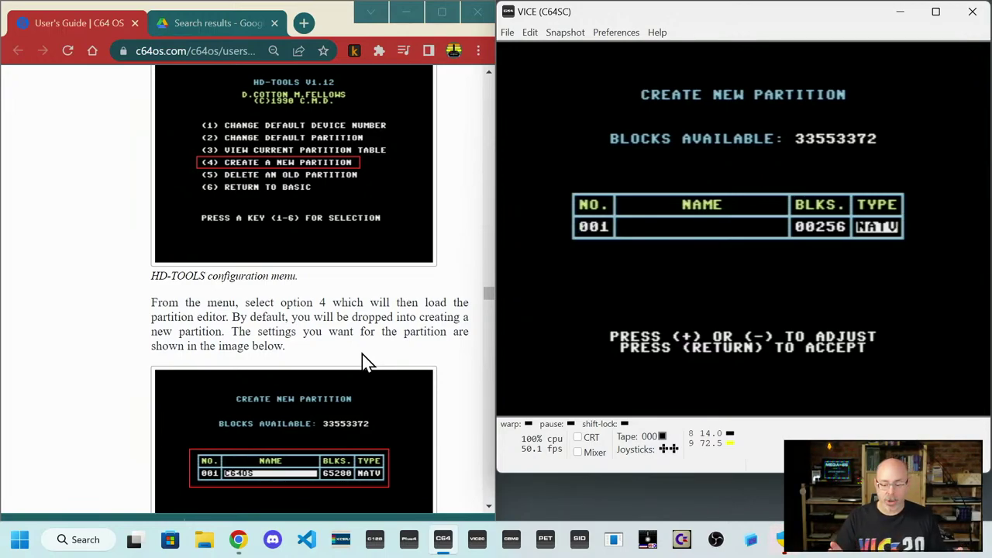
{"action": "key", "text": "Return"}
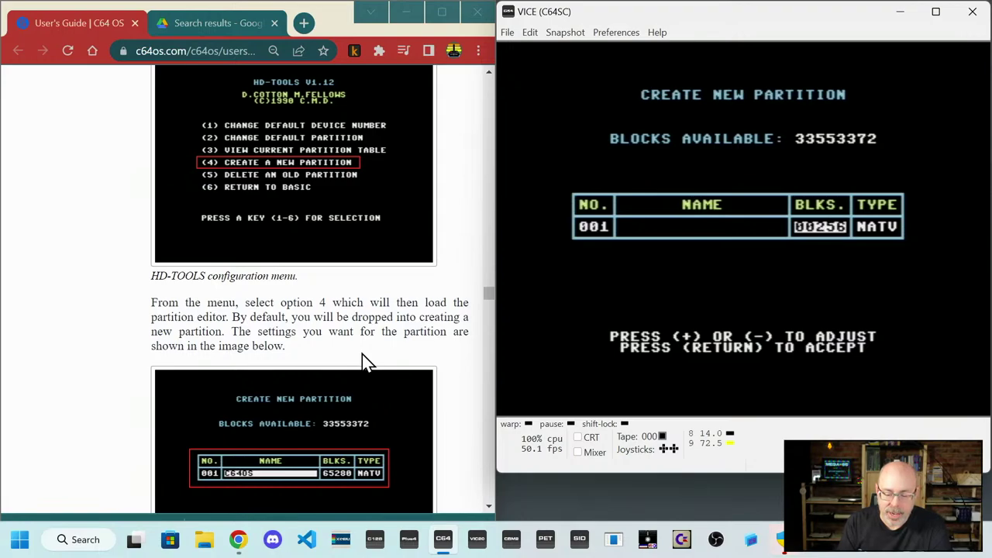
{"action": "key", "text": "minus"}
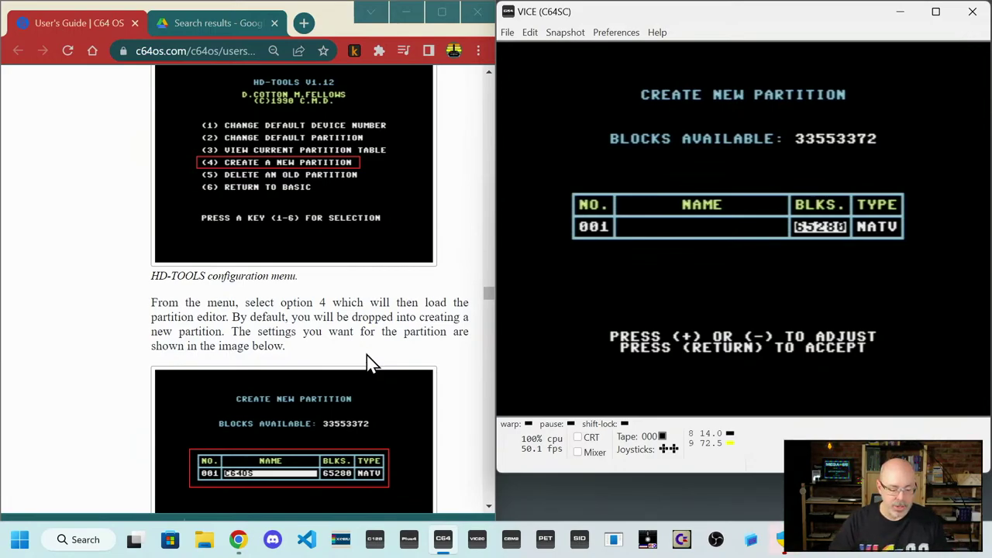
{"action": "scroll", "coordinate": [365, 355], "scroll_direction": "down", "scroll_amount": 2}
{"action": "scroll", "coordinate": [203, 194], "scroll_direction": "down", "scroll_amount": 2}
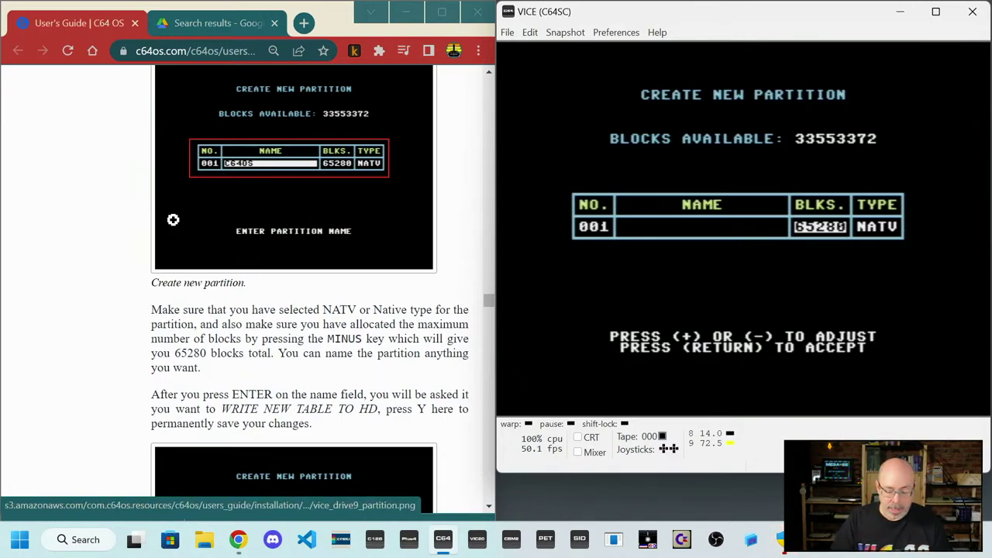
{"action": "key", "text": "Return"}
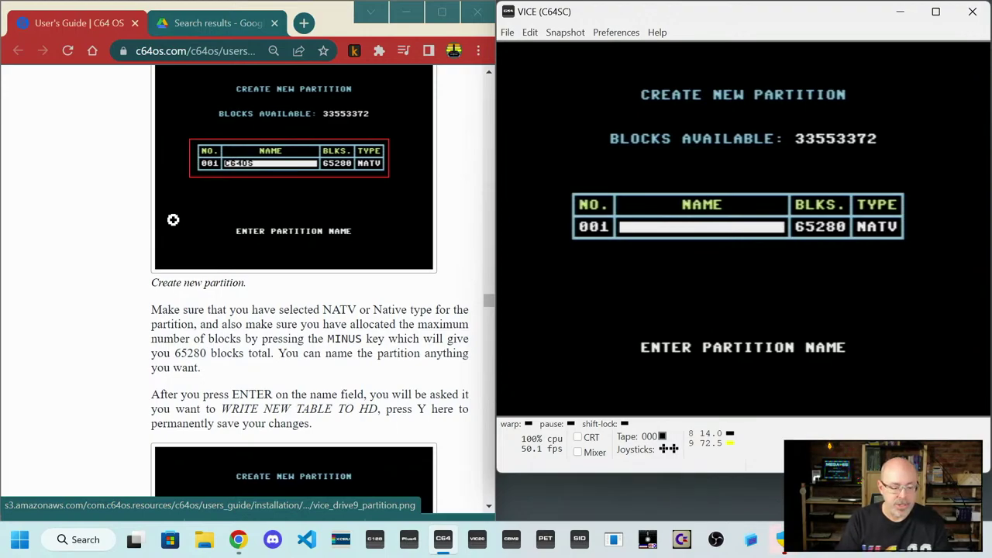
- Name the partition C64OS and write the new partition table to the hard drive
{"action": "type", "text": "C64O"}
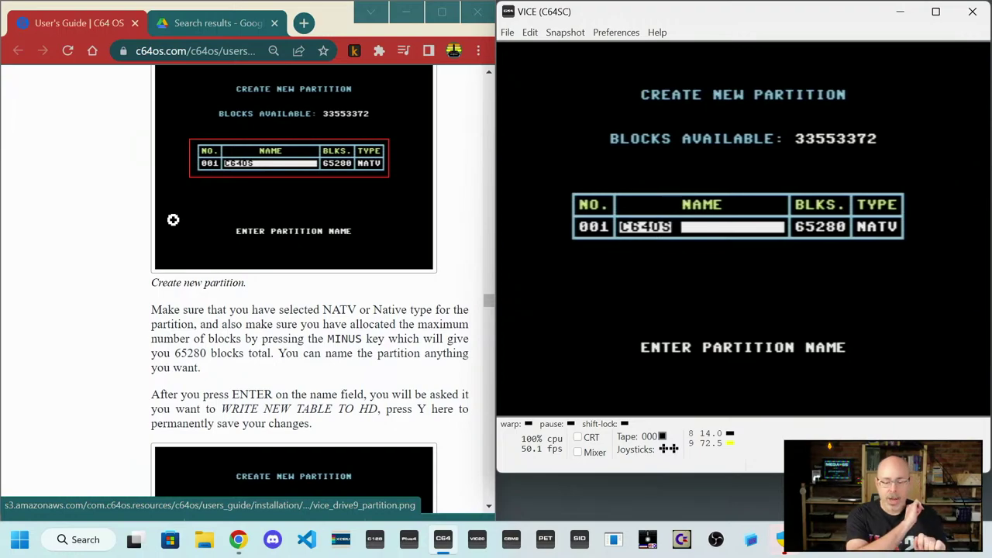
{"action": "type", "text": "S"}
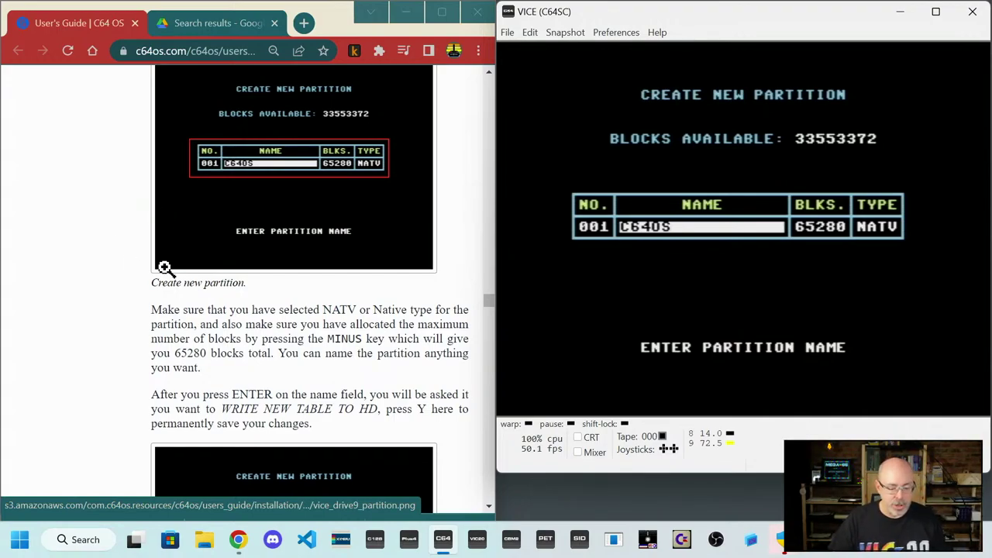
{"action": "scroll", "coordinate": [208, 294], "scroll_direction": "down", "scroll_amount": 1}
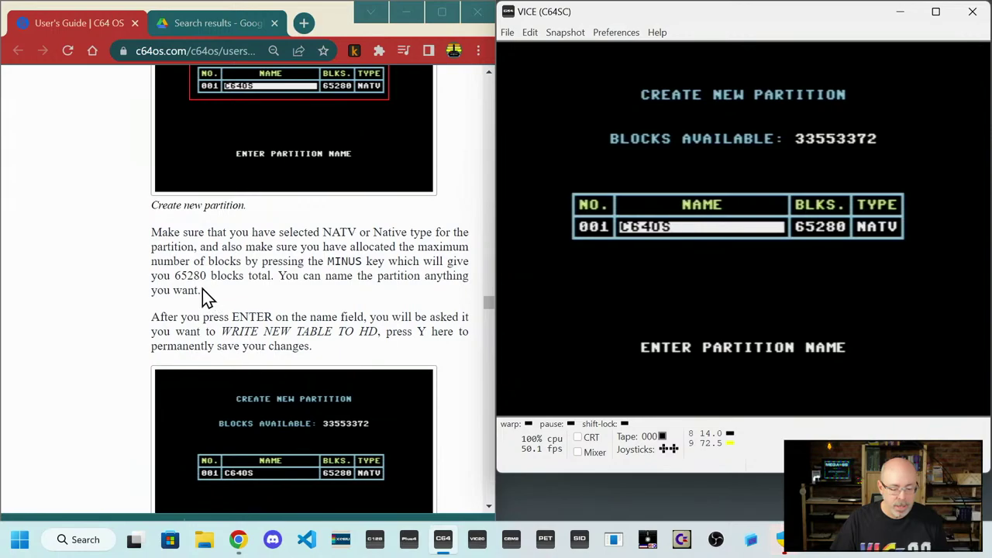
{"action": "scroll", "coordinate": [205, 295], "scroll_direction": "down", "scroll_amount": 1}
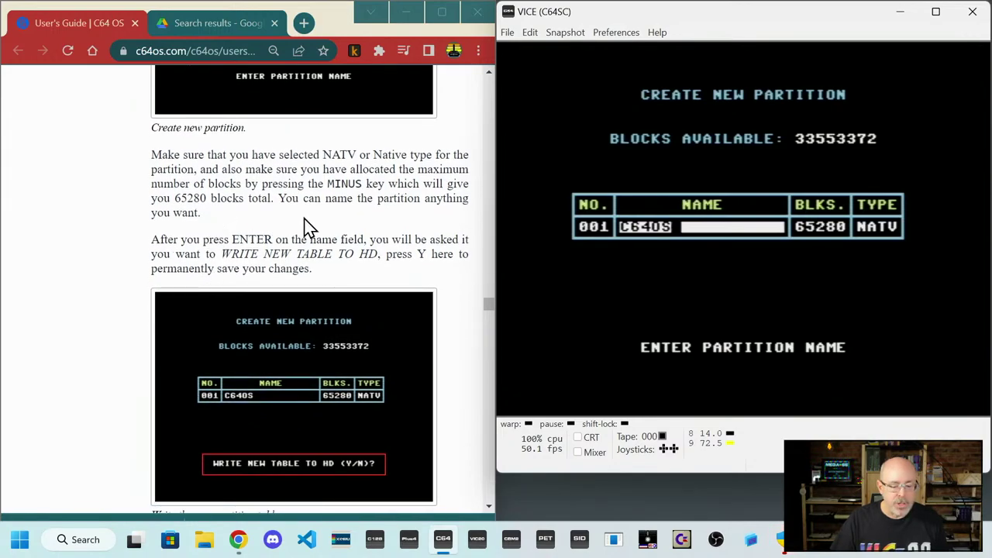
{"action": "scroll", "coordinate": [263, 239], "scroll_direction": "down", "scroll_amount": 1}
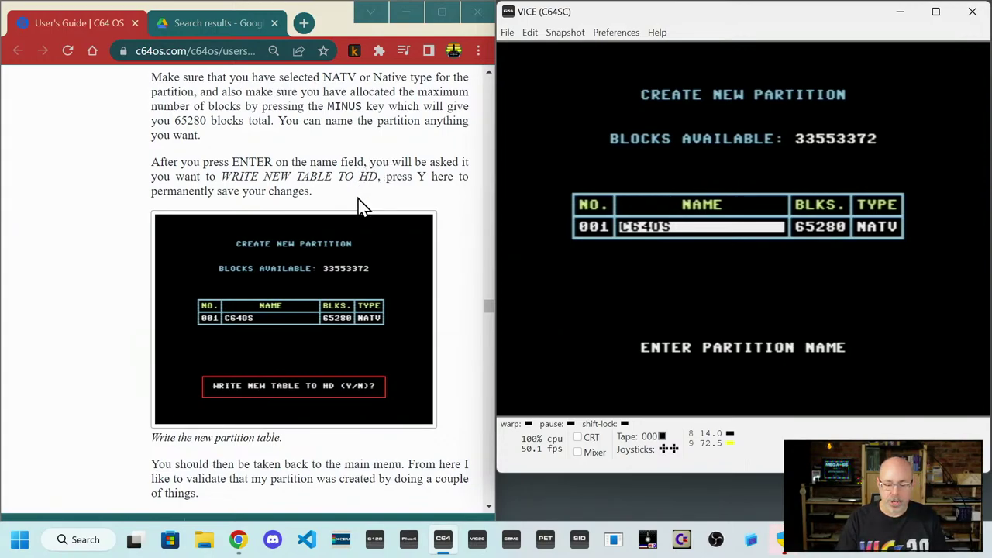
{"action": "key", "text": "Return"}
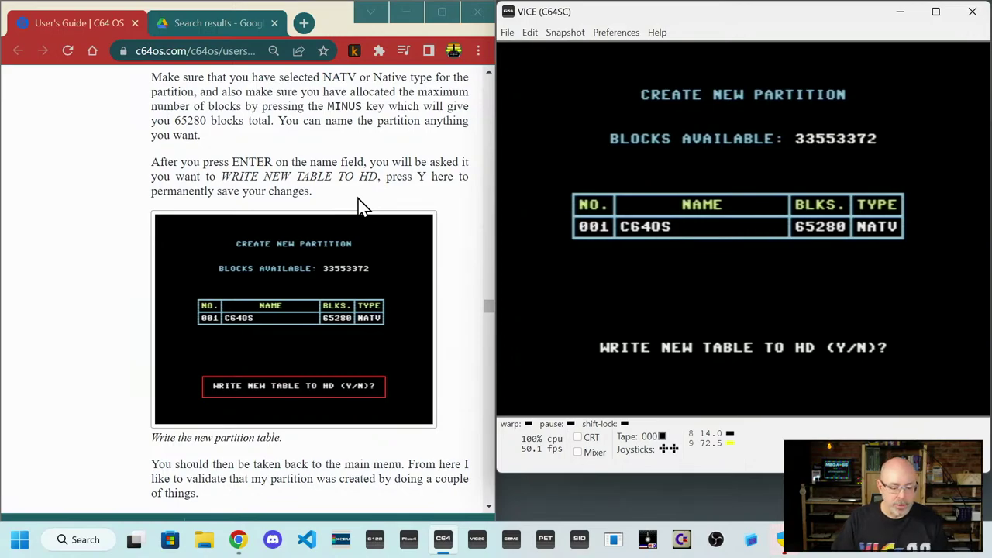
{"action": "key", "text": "y"}
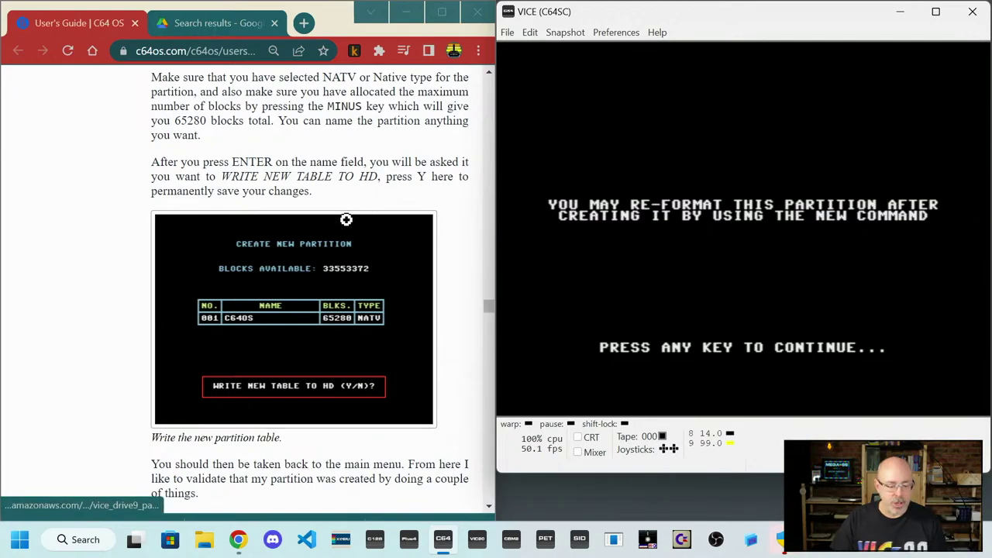
{"action": "scroll", "coordinate": [347, 219], "scroll_direction": "down", "scroll_amount": 1}
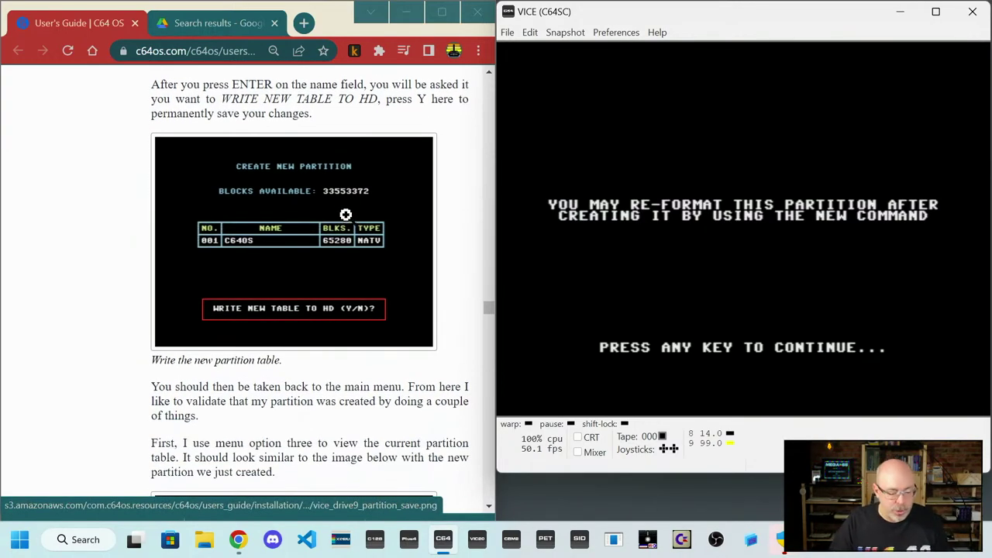
- Dismiss the re-format notice to return to the HD-TOOLS main menu, and view the current partition table
{"action": "scroll", "coordinate": [345, 215], "scroll_direction": "down", "scroll_amount": 1}
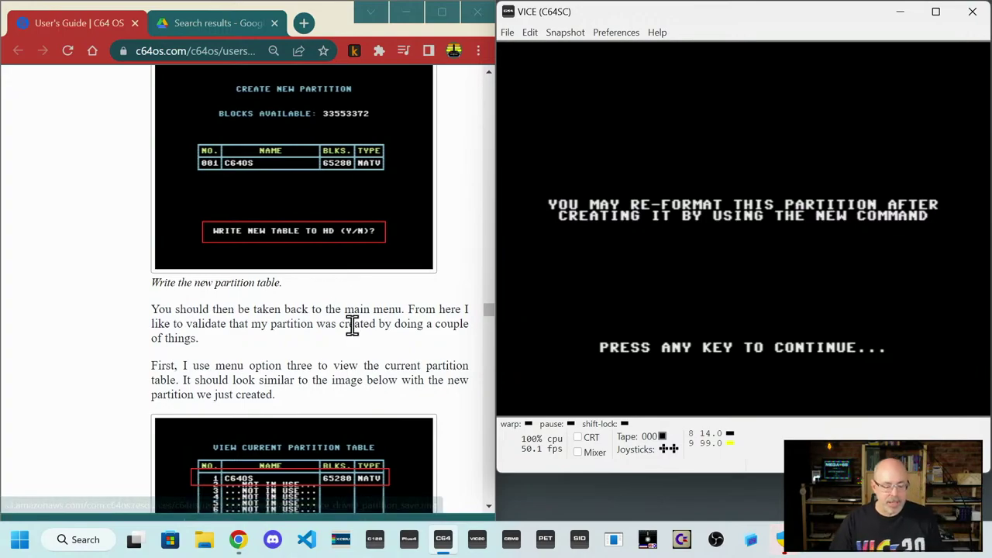
{"action": "scroll", "coordinate": [348, 324], "scroll_direction": "up", "scroll_amount": 1}
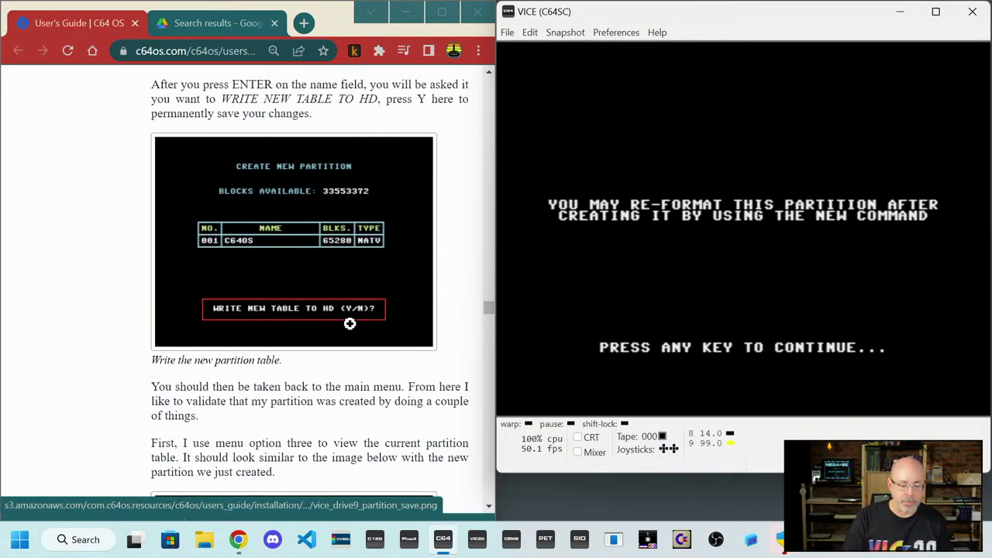
{"action": "key", "text": "space"}
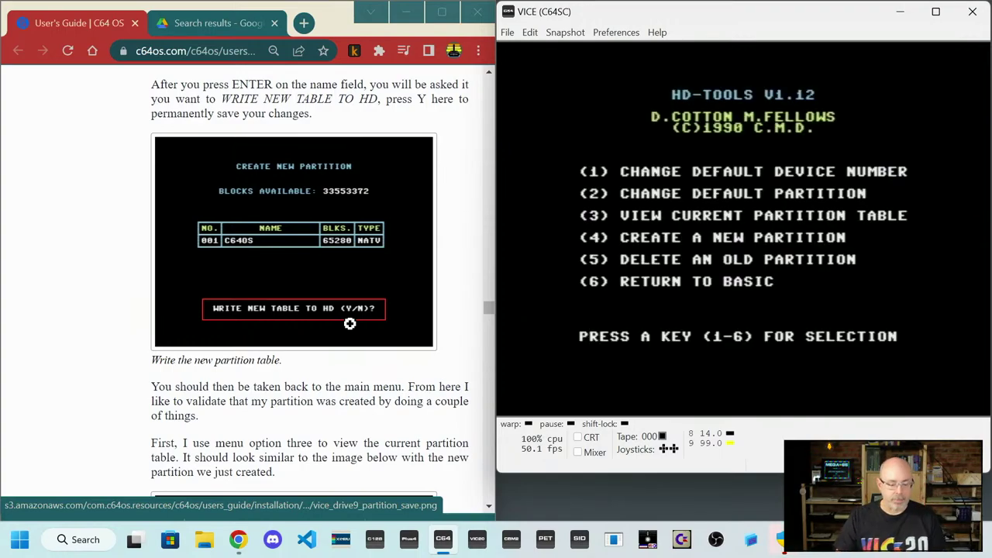
{"action": "scroll", "coordinate": [277, 328], "scroll_direction": "down", "scroll_amount": 2}
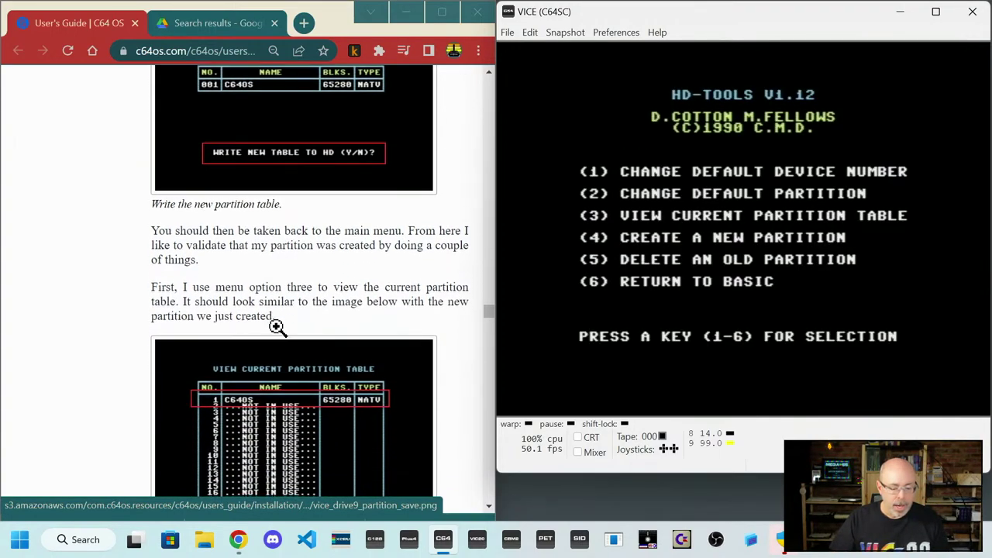
{"action": "scroll", "coordinate": [277, 327], "scroll_direction": "down", "scroll_amount": 1}
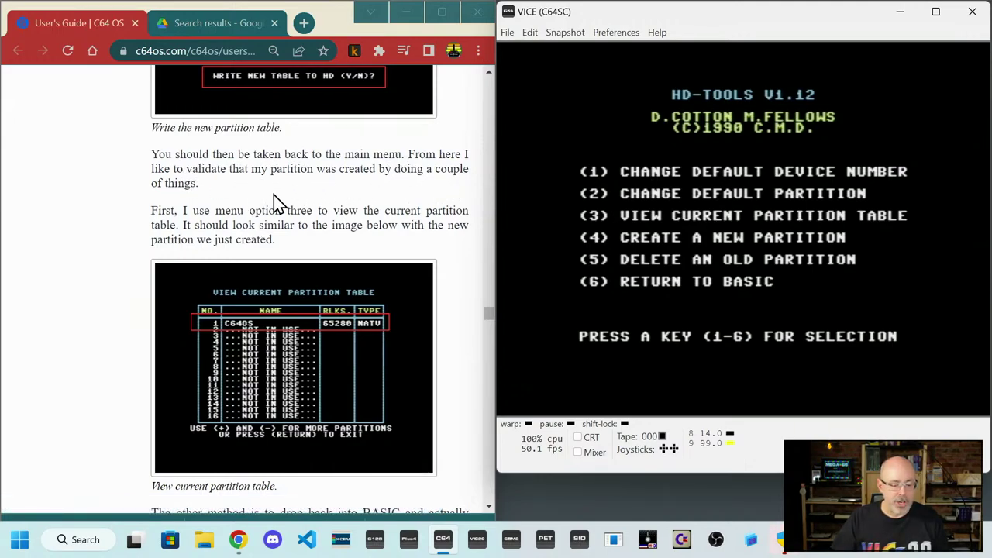
{"action": "scroll", "coordinate": [274, 196], "scroll_direction": "down", "scroll_amount": 1}
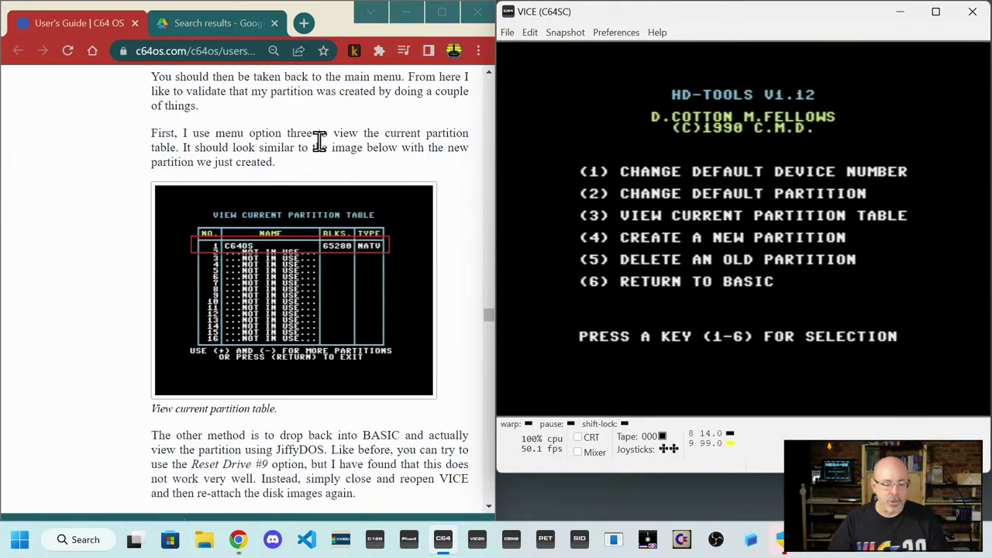
{"action": "key", "text": "3"}
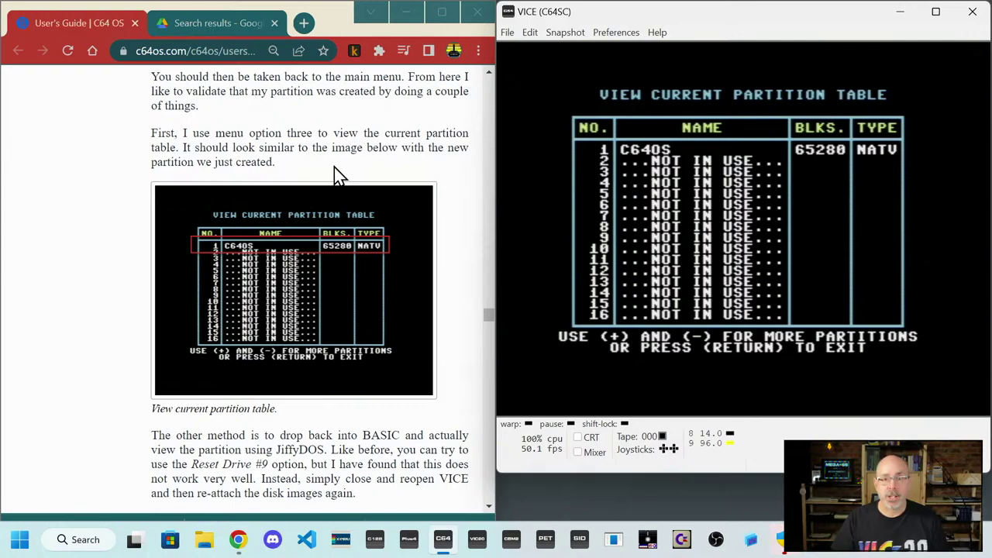
- Read the guide's advice on checking the partition from BASIC, and reset drive #9
{"action": "scroll", "coordinate": [334, 167], "scroll_direction": "down", "scroll_amount": 2}
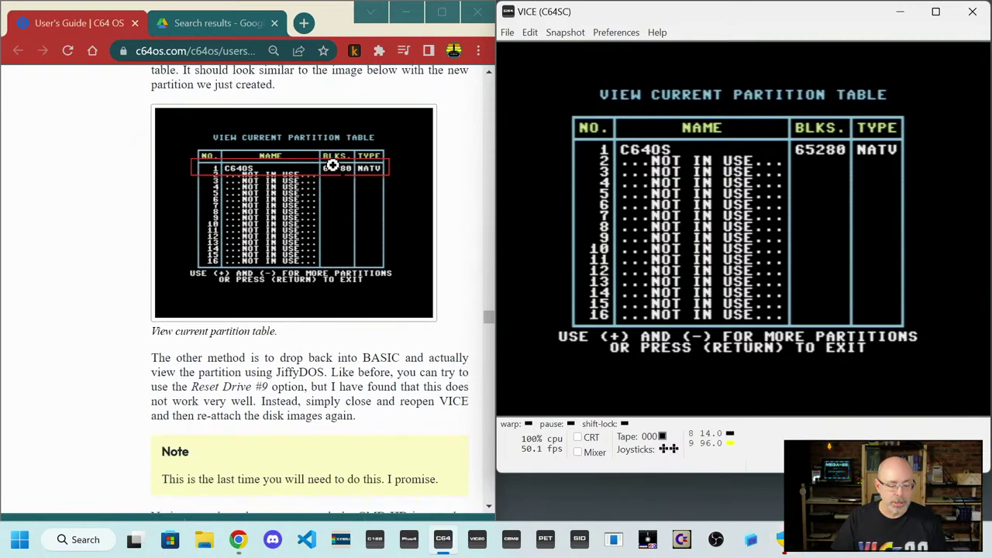
{"action": "scroll", "coordinate": [333, 164], "scroll_direction": "down", "scroll_amount": 1}
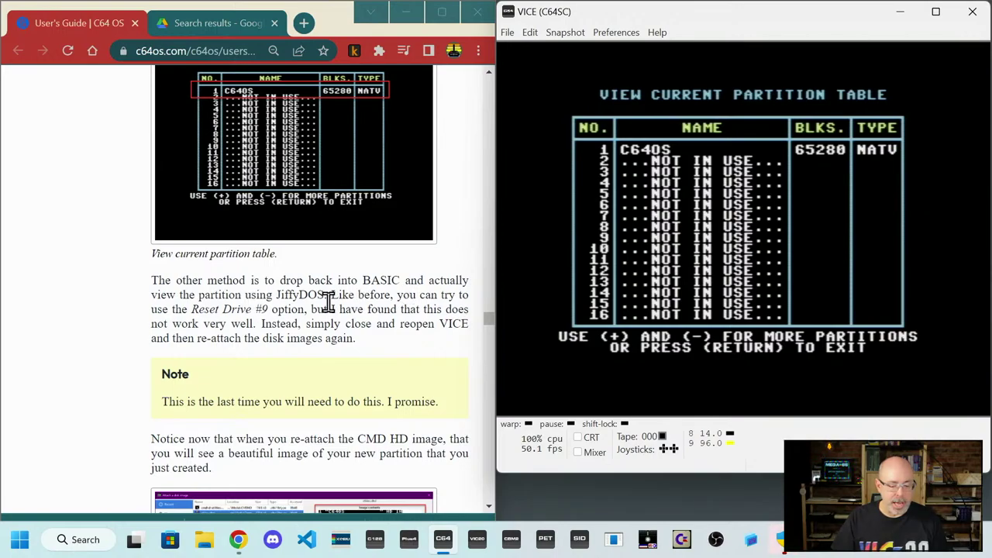
{"action": "scroll", "coordinate": [352, 314], "scroll_direction": "down", "scroll_amount": 1}
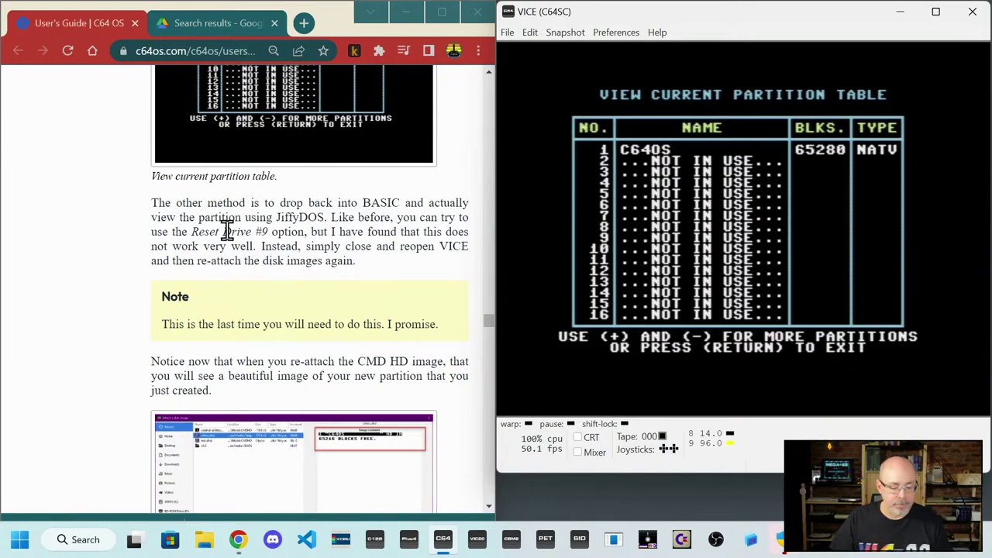
{"action": "scroll", "coordinate": [226, 231], "scroll_direction": "down", "scroll_amount": 1}
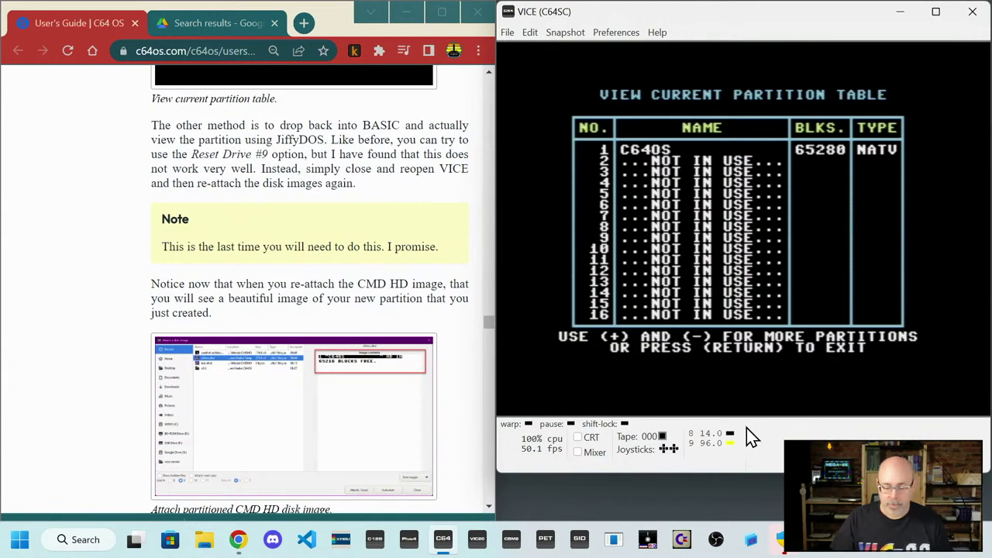
{"action": "left_click", "coordinate": [705, 446]}
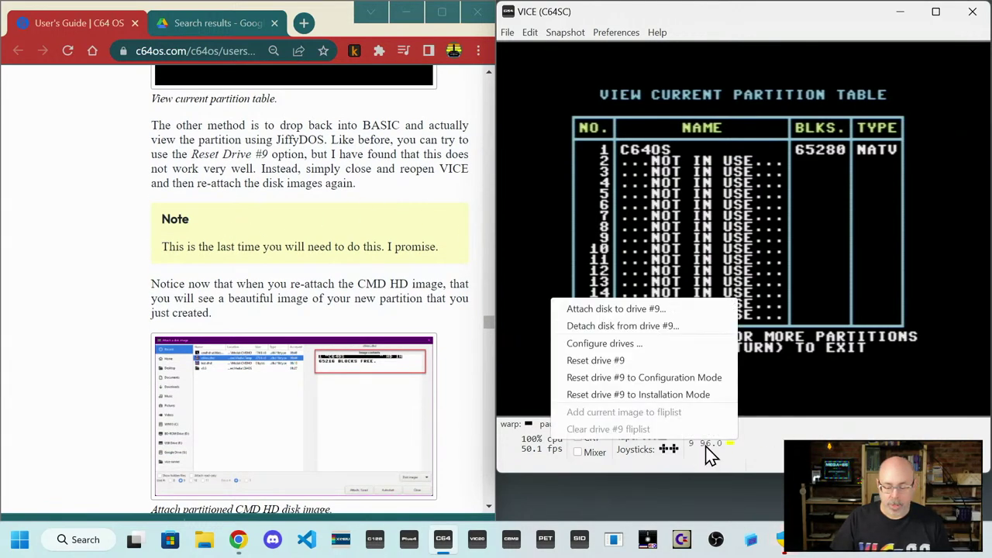
{"action": "left_click", "coordinate": [625, 361]}
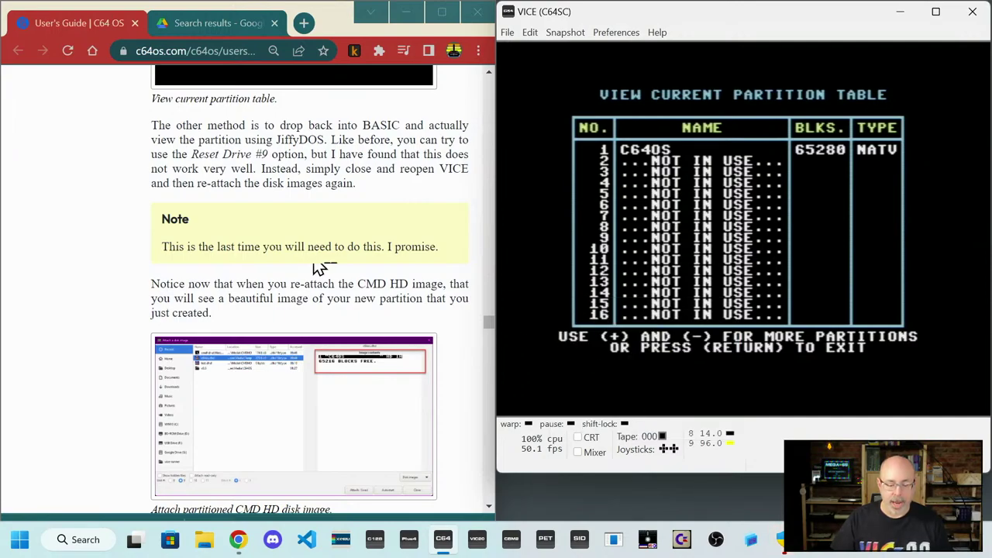
- Leave the partition table and exit HD-TOOLS to BASIC, resetting drive #9 when asked to reset the HD
{"action": "scroll", "coordinate": [282, 246], "scroll_direction": "down", "scroll_amount": 3}
{"action": "scroll", "coordinate": [286, 252], "scroll_direction": "down", "scroll_amount": 1}
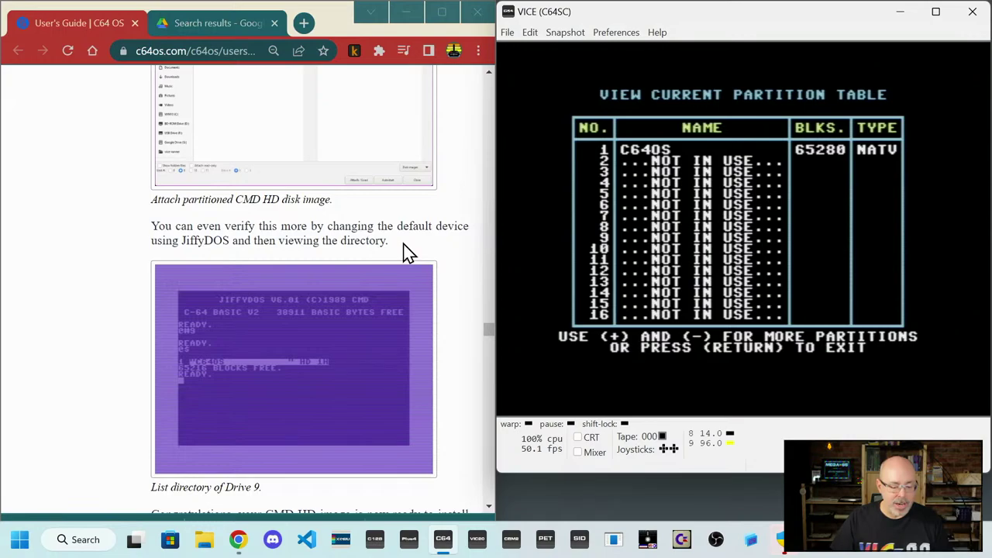
{"action": "scroll", "coordinate": [403, 244], "scroll_direction": "down", "scroll_amount": 1}
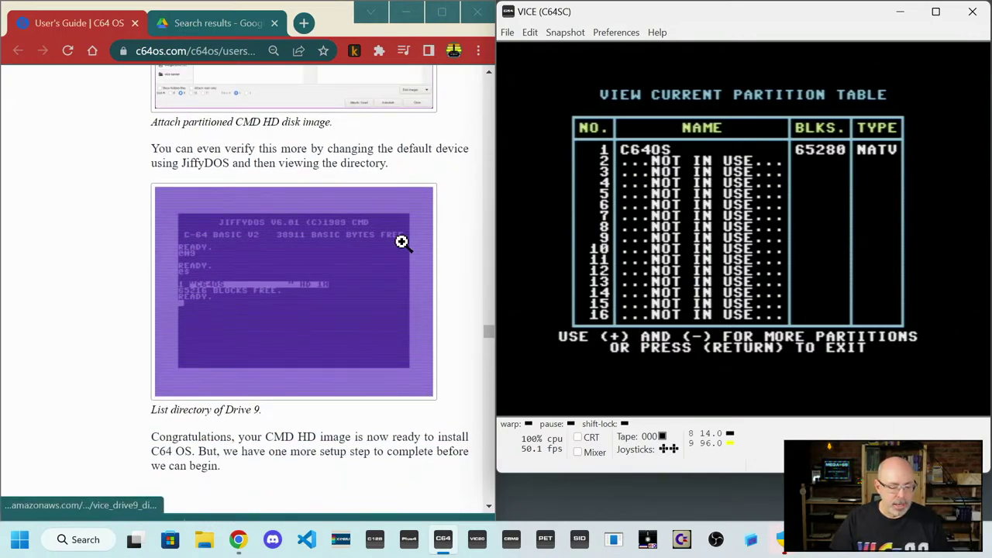
{"action": "scroll", "coordinate": [401, 242], "scroll_direction": "up", "scroll_amount": 1}
{"action": "scroll", "coordinate": [403, 250], "scroll_direction": "down", "scroll_amount": 1}
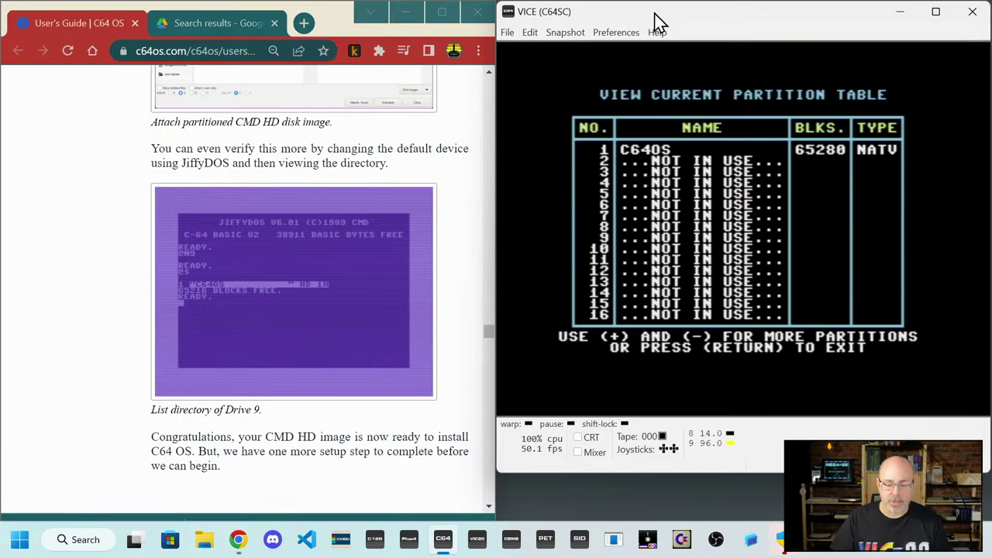
{"action": "key", "text": "Return"}
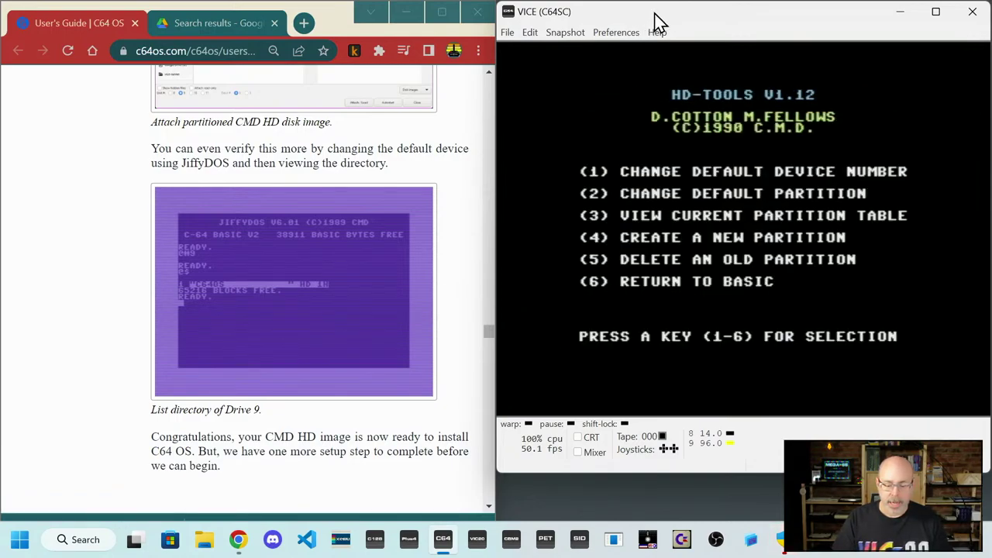
{"action": "key", "text": "2"}
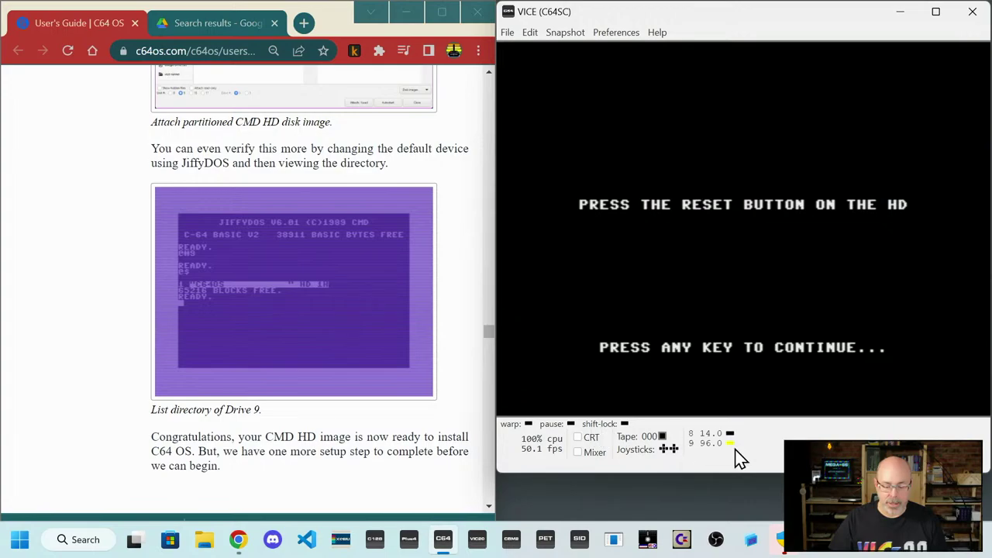
{"action": "left_click", "coordinate": [703, 448]}
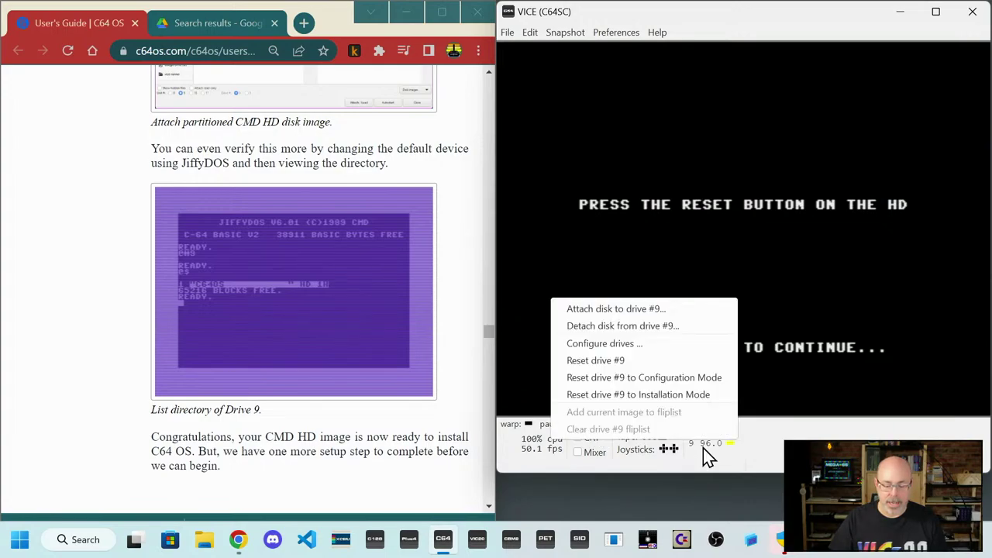
{"action": "left_click", "coordinate": [620, 361]}
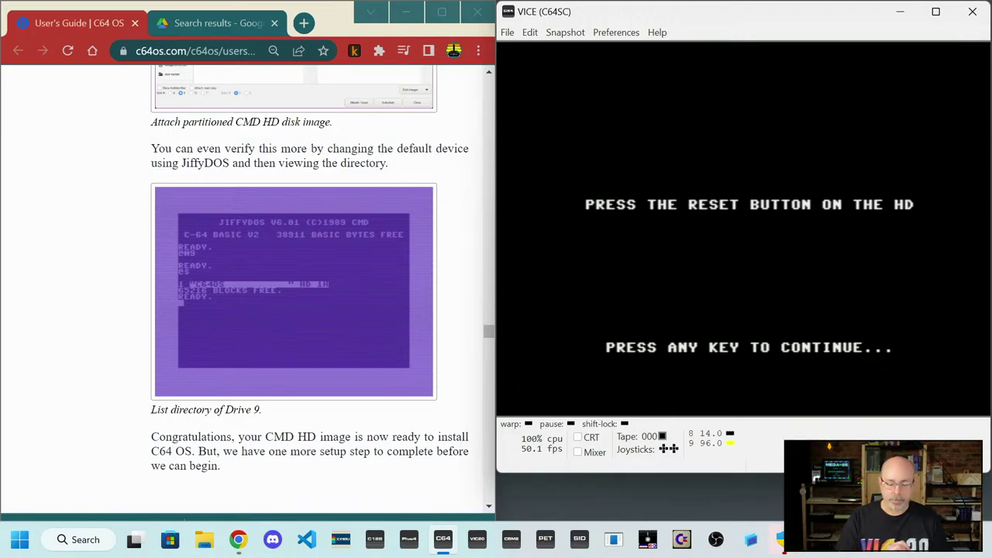
{"action": "key", "text": "space"}
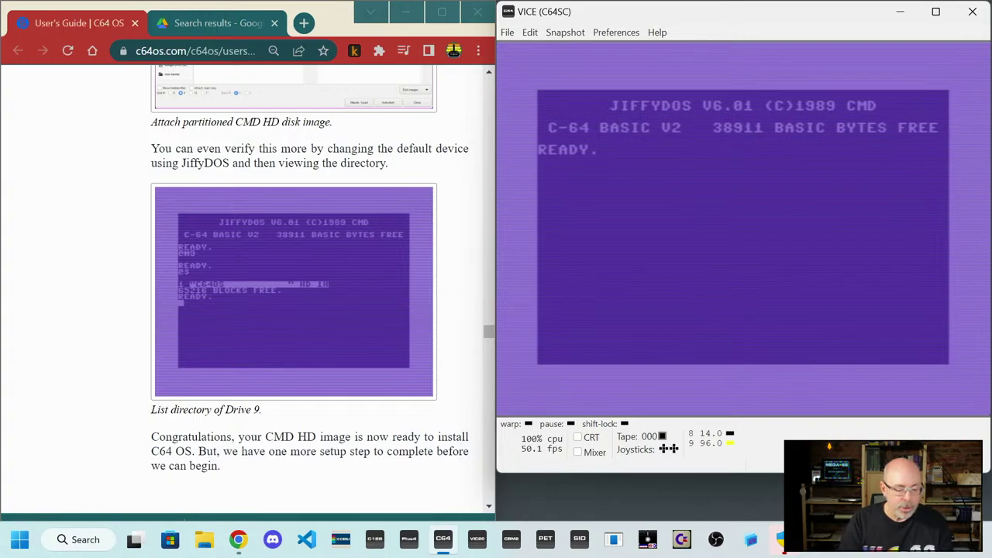
- Try to list the directory with the JiffyDOS command @$, with warp mode on
{"action": "type", "text": "@$"}
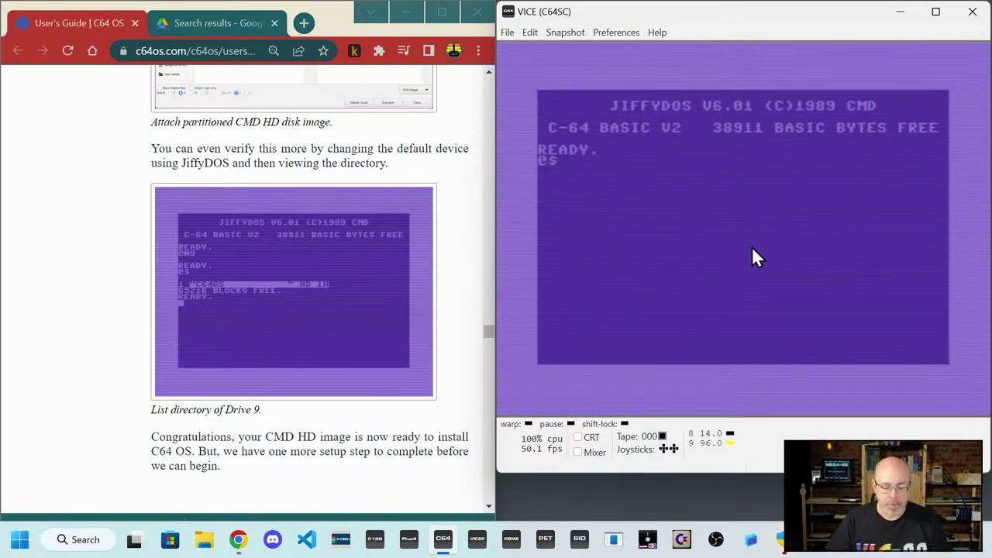
{"action": "left_click", "coordinate": [528, 425]}
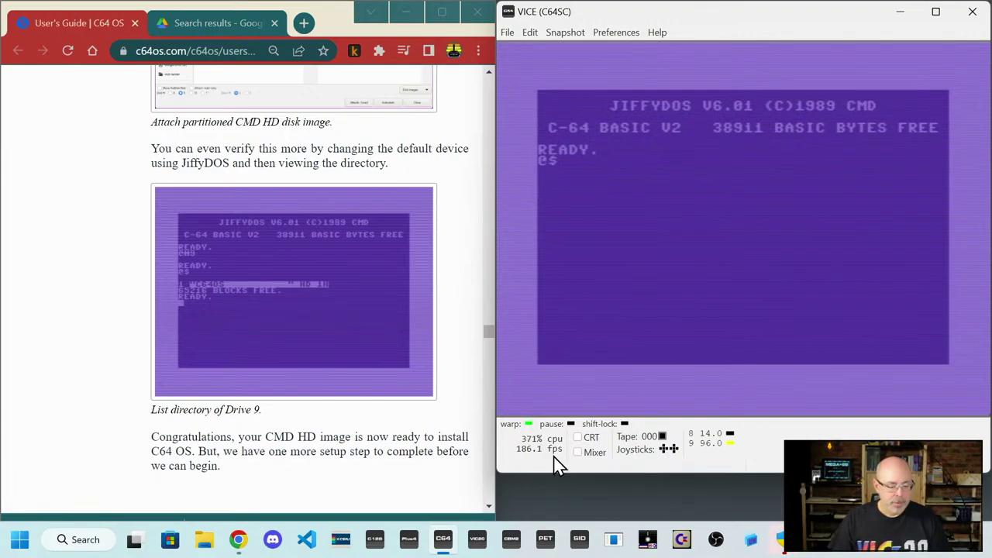
- Check the guide's instructions for resetting drive #9, reopening VICE, re-attaching the disk images and listing the Drive 9 directory
{"action": "scroll", "coordinate": [340, 465], "scroll_direction": "up", "scroll_amount": 1}
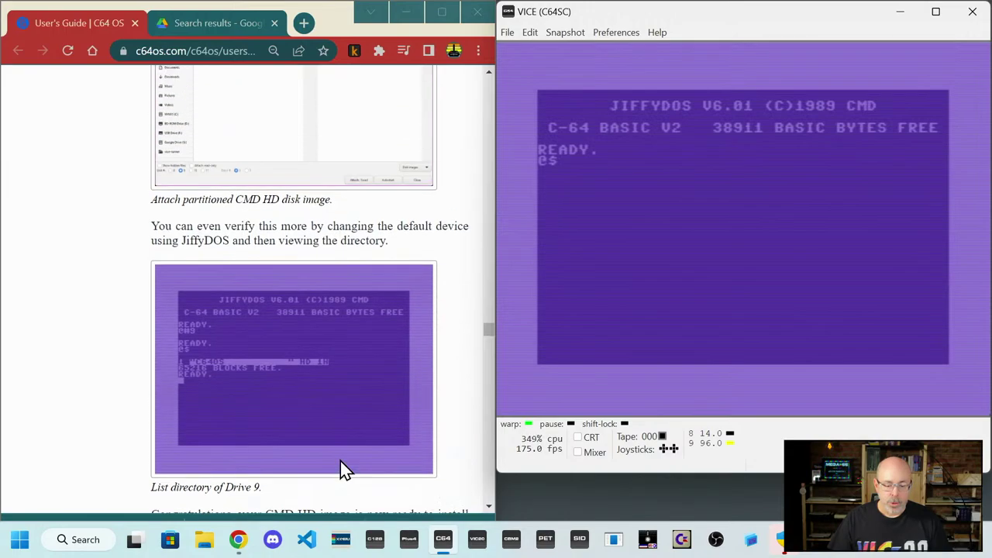
{"action": "scroll", "coordinate": [341, 460], "scroll_direction": "down", "scroll_amount": 1}
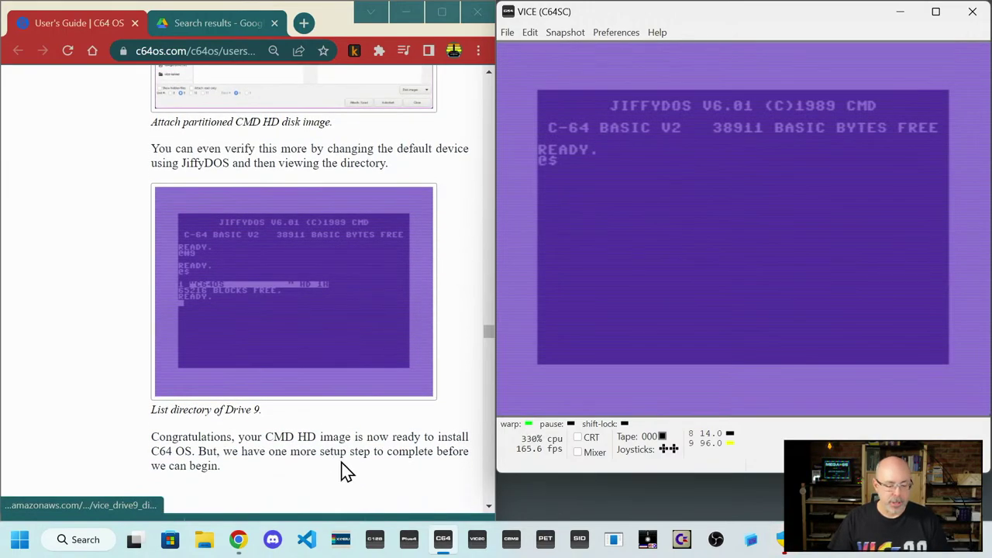
{"action": "scroll", "coordinate": [366, 435], "scroll_direction": "up", "scroll_amount": 1}
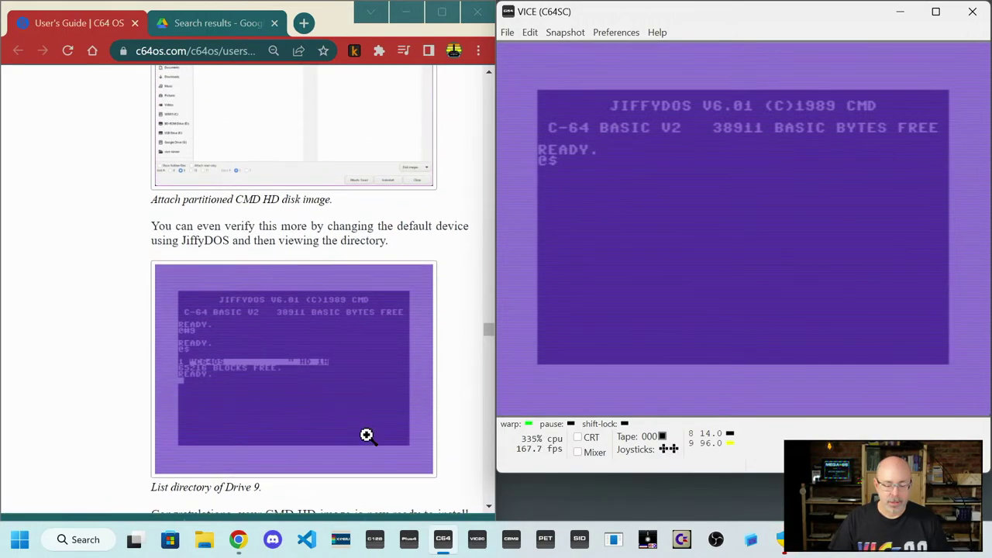
{"action": "scroll", "coordinate": [365, 434], "scroll_direction": "up", "scroll_amount": 2}
{"action": "scroll", "coordinate": [384, 376], "scroll_direction": "up", "scroll_amount": 1}
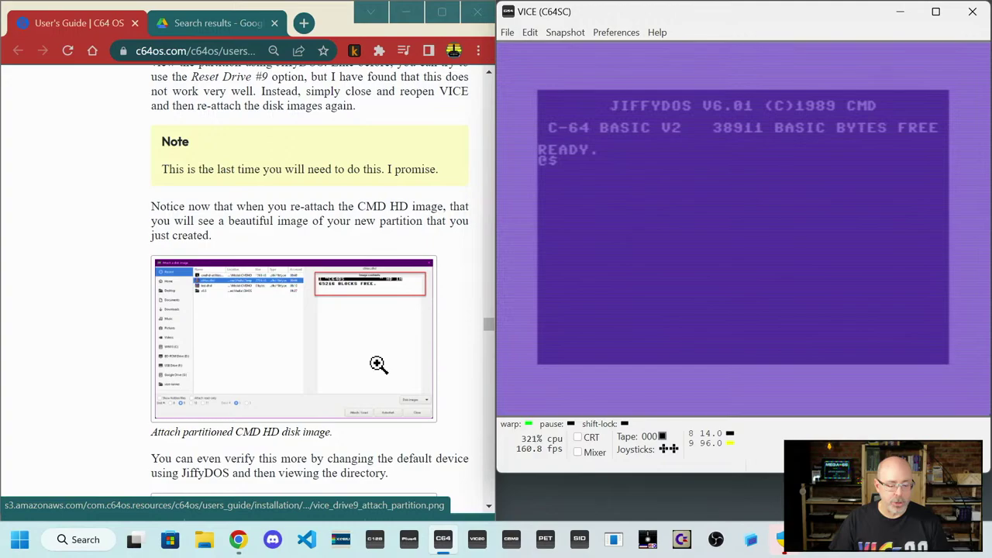
{"action": "scroll", "coordinate": [377, 364], "scroll_direction": "down", "scroll_amount": 2}
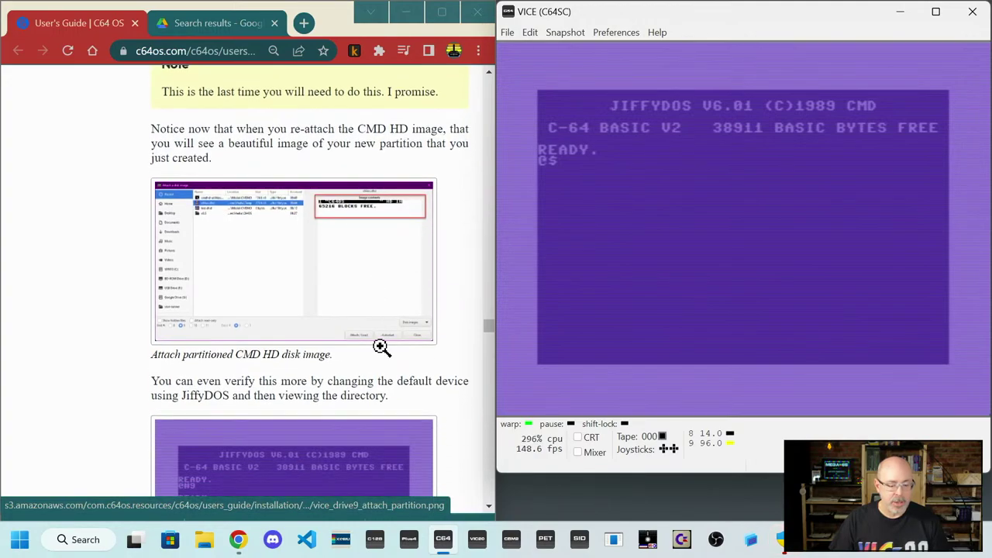
{"action": "scroll", "coordinate": [382, 346], "scroll_direction": "up", "scroll_amount": 3}
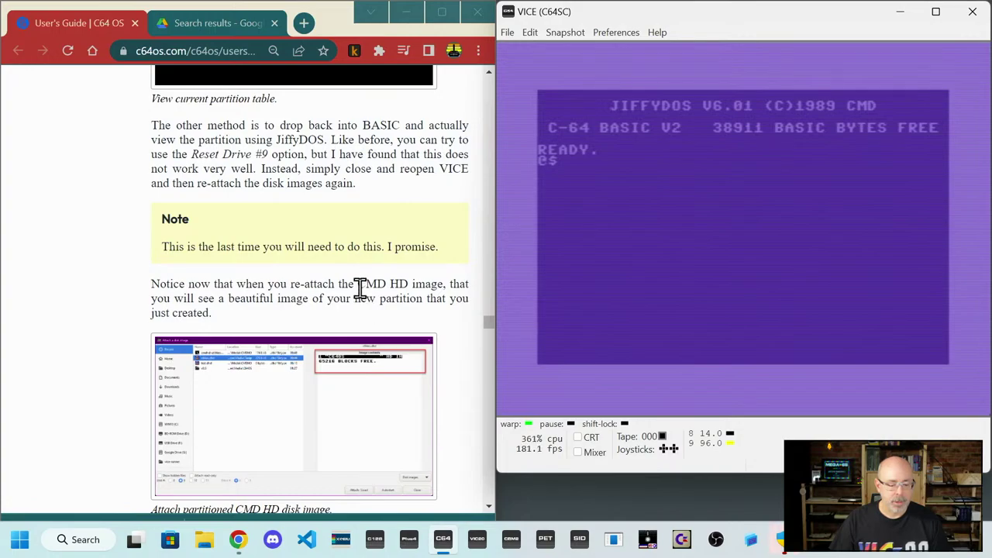
{"action": "scroll", "coordinate": [358, 283], "scroll_direction": "down", "scroll_amount": 1}
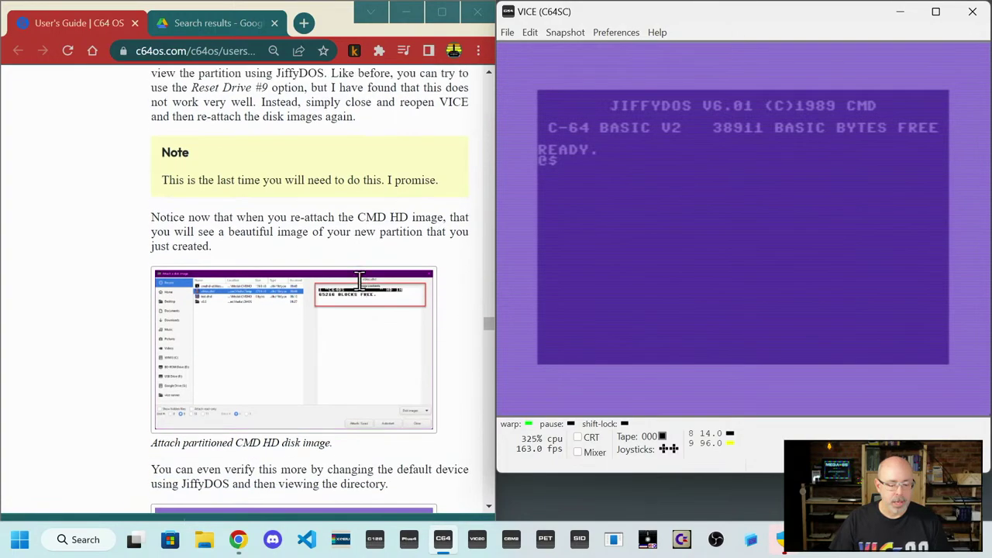
{"action": "scroll", "coordinate": [365, 271], "scroll_direction": "up", "scroll_amount": 1}
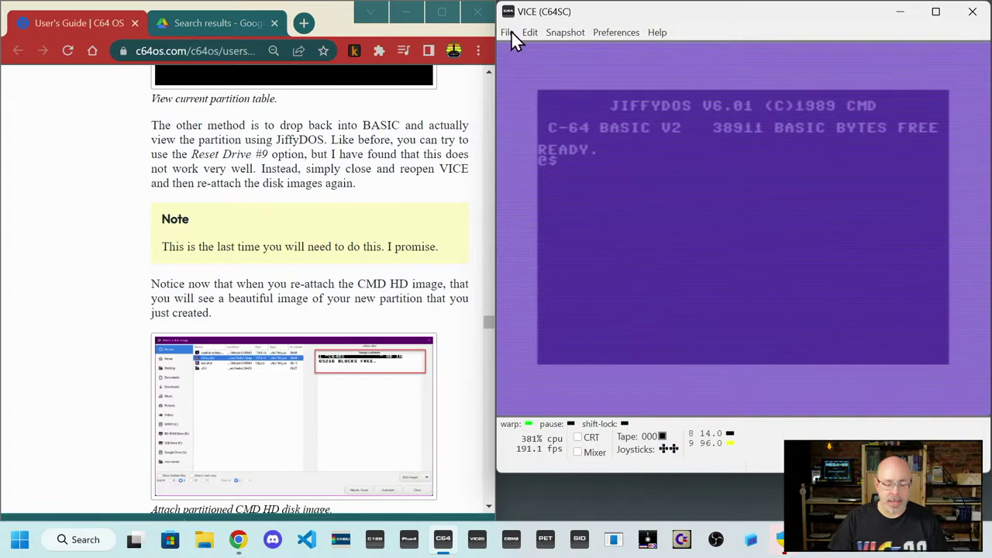
- Turn warp mode off and hard reset the emulated C64
{"action": "left_click", "coordinate": [527, 424]}
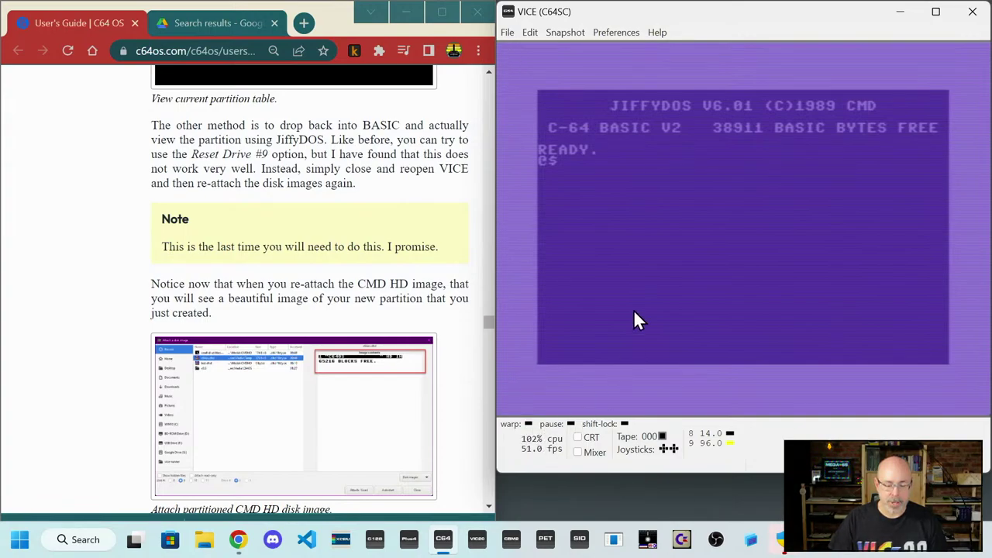
{"action": "left_click", "coordinate": [507, 33]}
{"action": "mouse_move", "coordinate": [587, 275]}
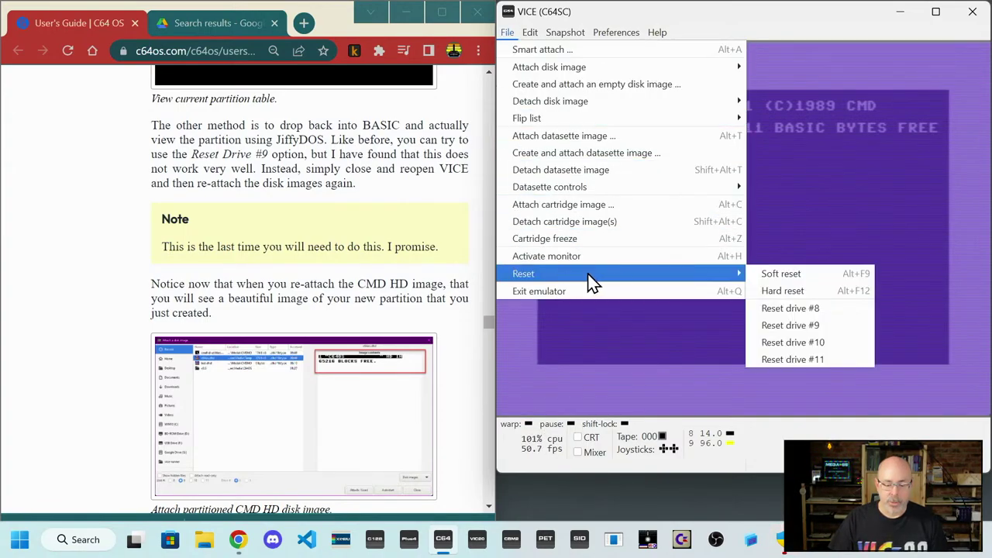
{"action": "left_click", "coordinate": [769, 291]}
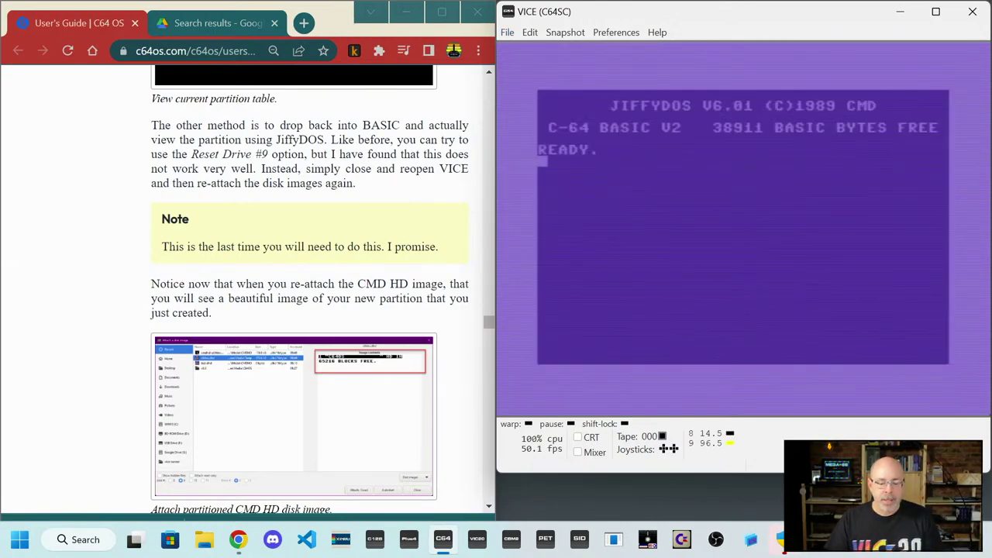
- Exit VICE, confirming the exit, and relaunch the C64 emulator
{"action": "left_click", "coordinate": [972, 12]}
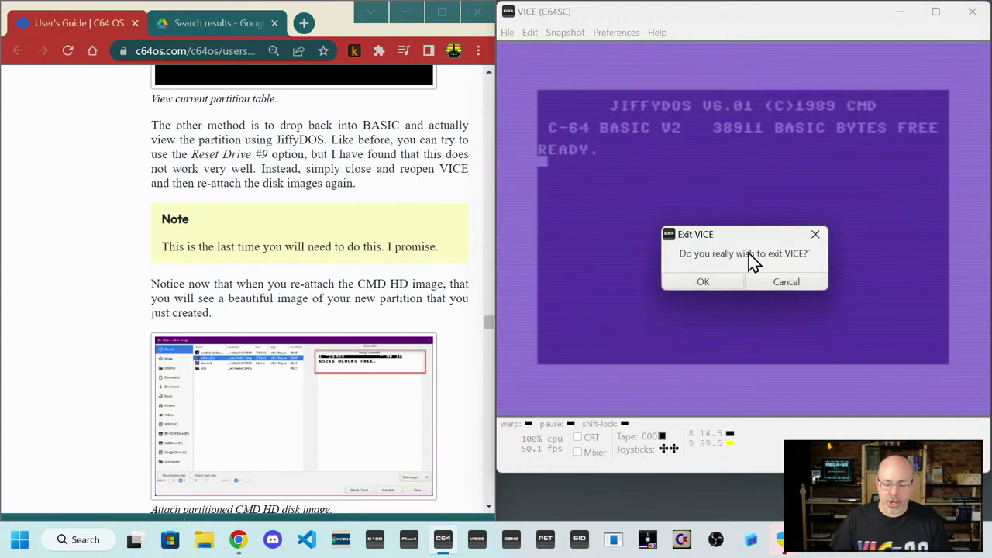
{"action": "left_click", "coordinate": [710, 284]}
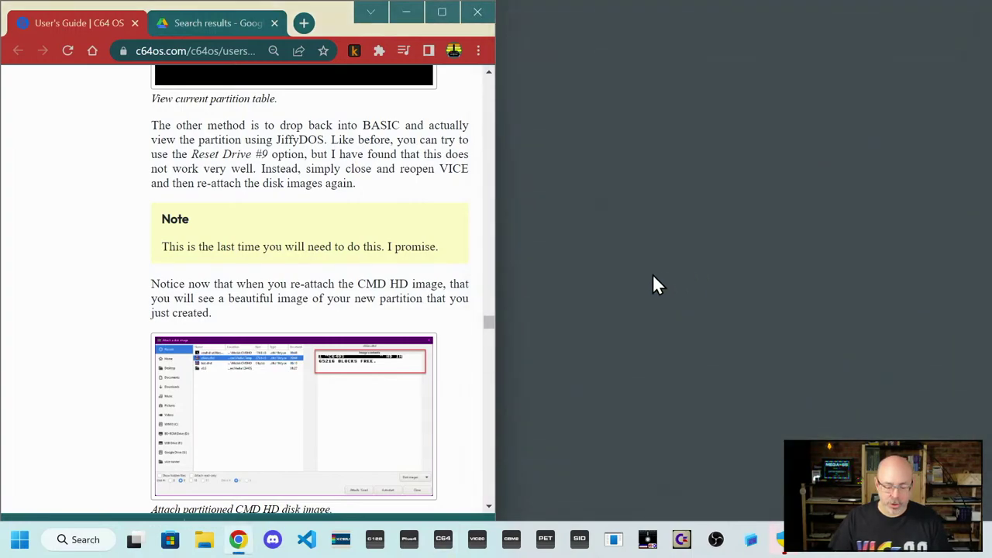
{"action": "left_click", "coordinate": [443, 547]}
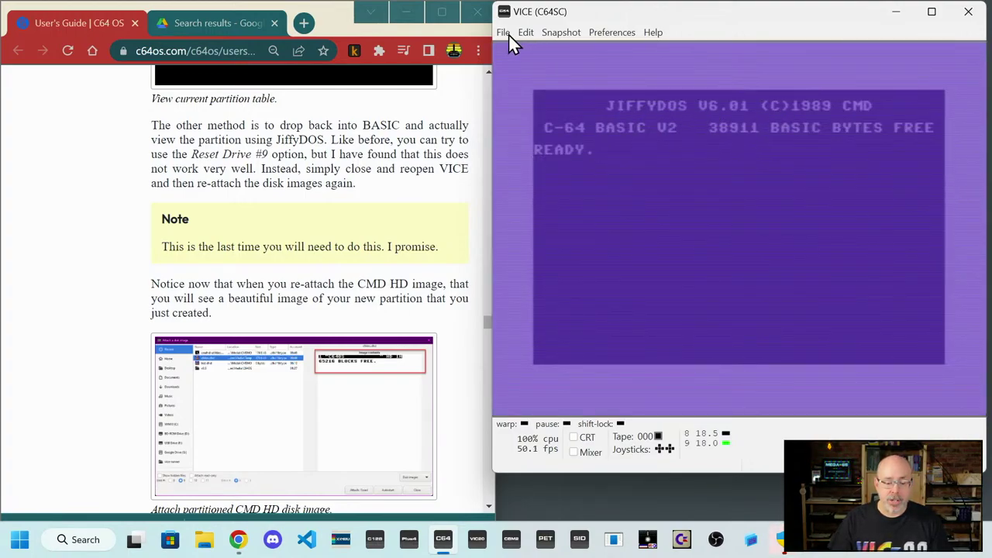
- Attach the C64 OS.dhd disk image to Drive #9
{"action": "left_click", "coordinate": [504, 34]}
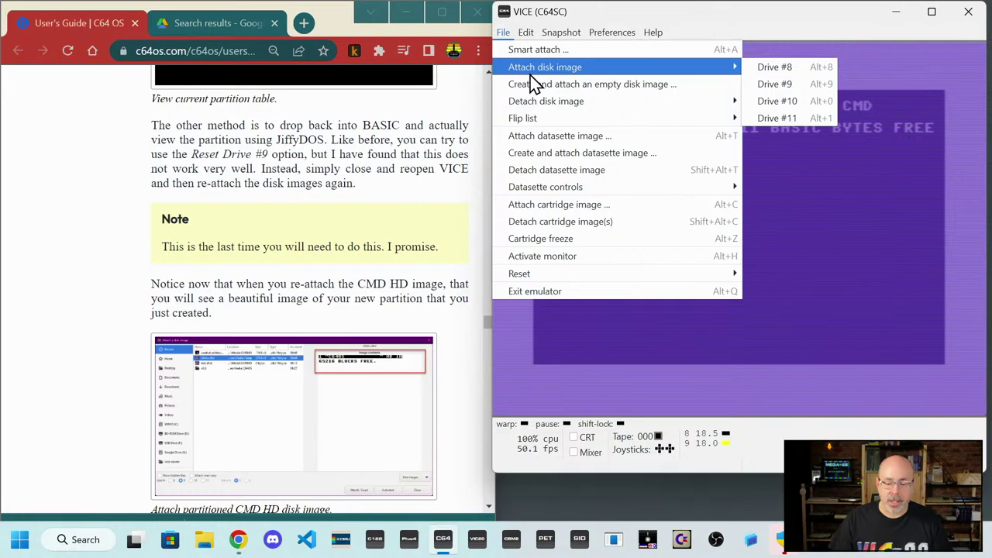
{"action": "left_click", "coordinate": [752, 88]}
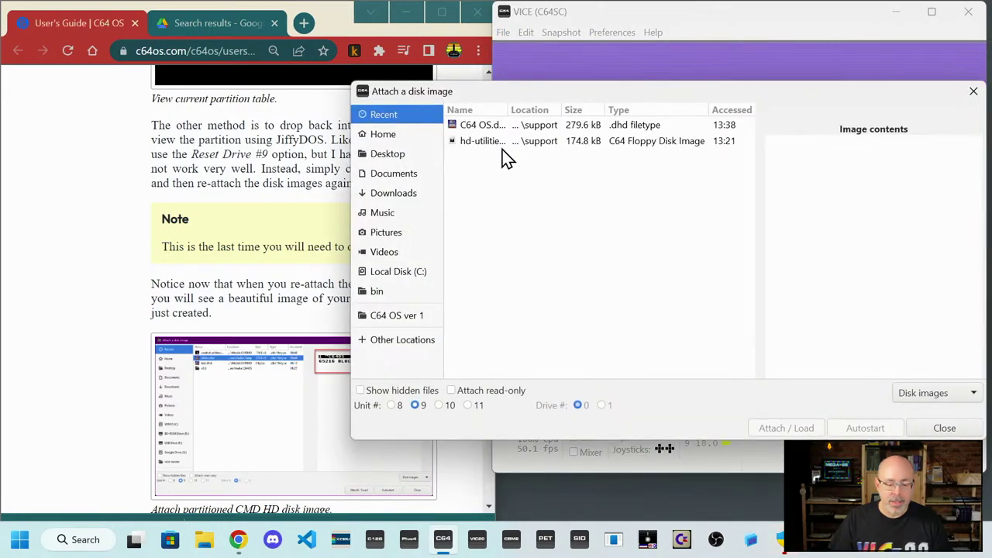
{"action": "left_click", "coordinate": [487, 126]}
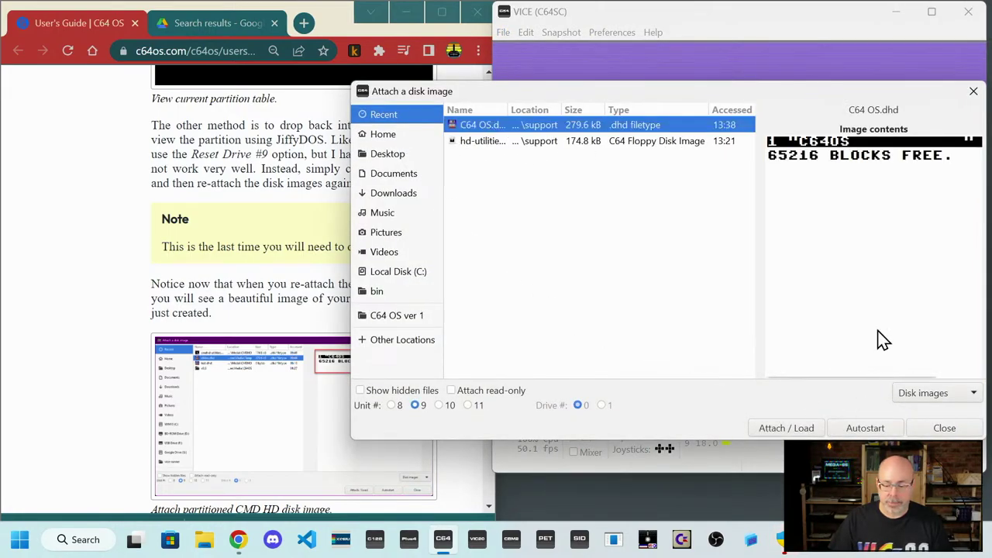
{"action": "left_click", "coordinate": [786, 428]}
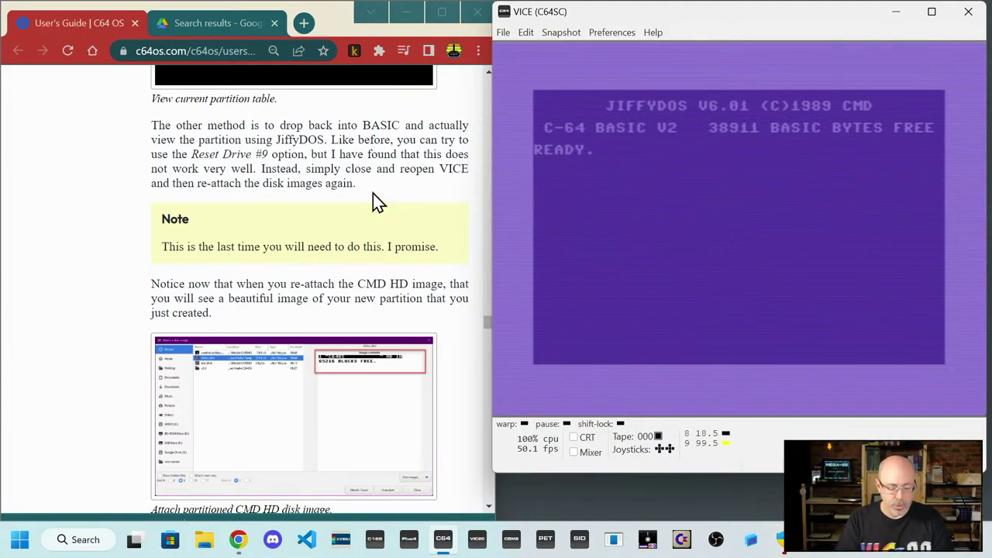
- Try to list the default drive's directory with the JiffyDOS command @$, followed by LIST
{"action": "type", "text": "@$"}
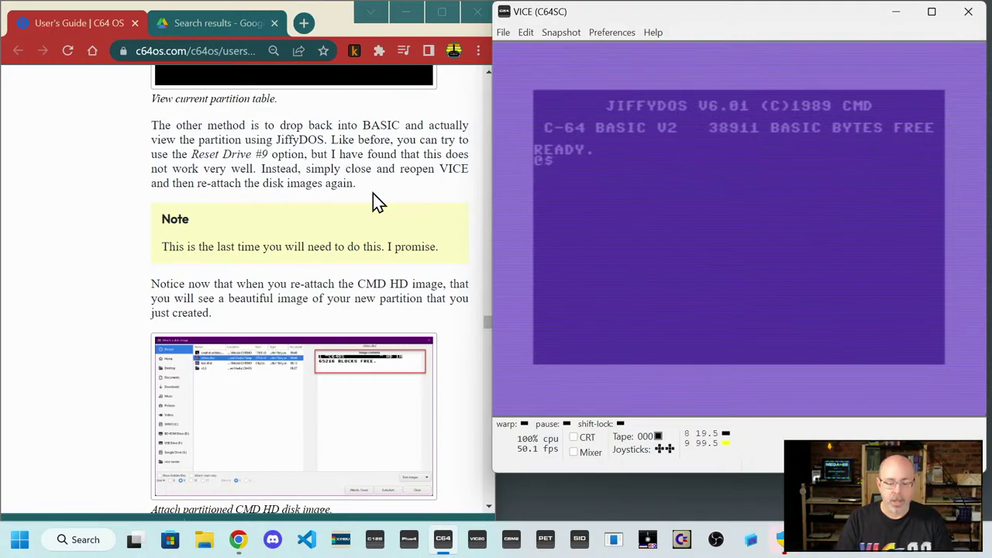
{"action": "key", "text": "Return"}
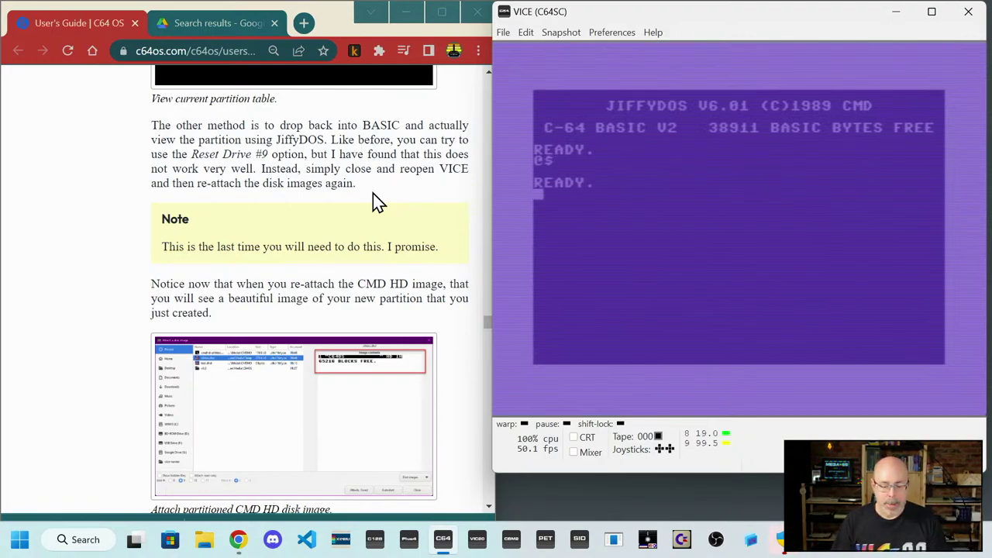
{"action": "type", "text": "list"}
{"action": "key", "text": "Return"}
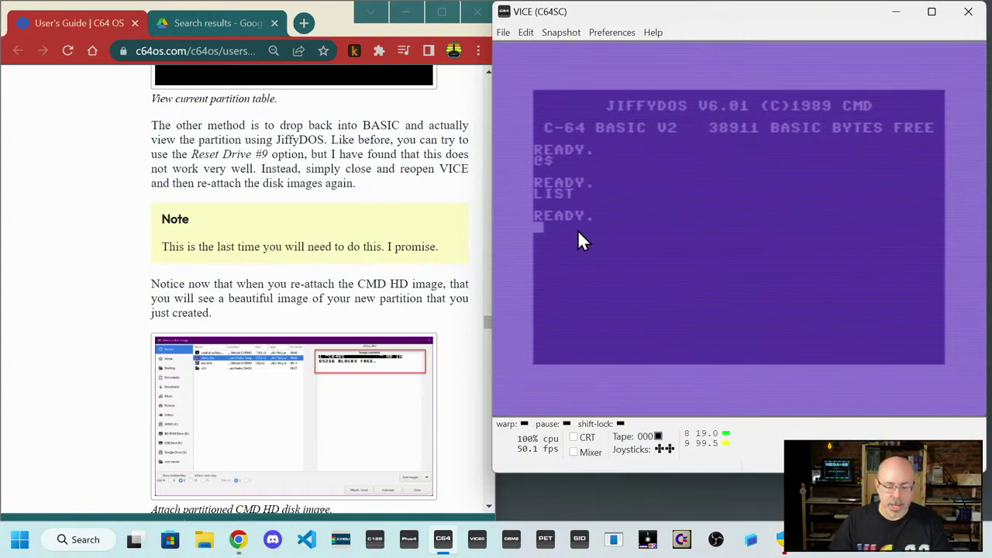
- Follow the guide's verification example and change the JiffyDOS default device to drive 9 with @#9
{"action": "scroll", "coordinate": [345, 259], "scroll_direction": "down", "scroll_amount": 3}
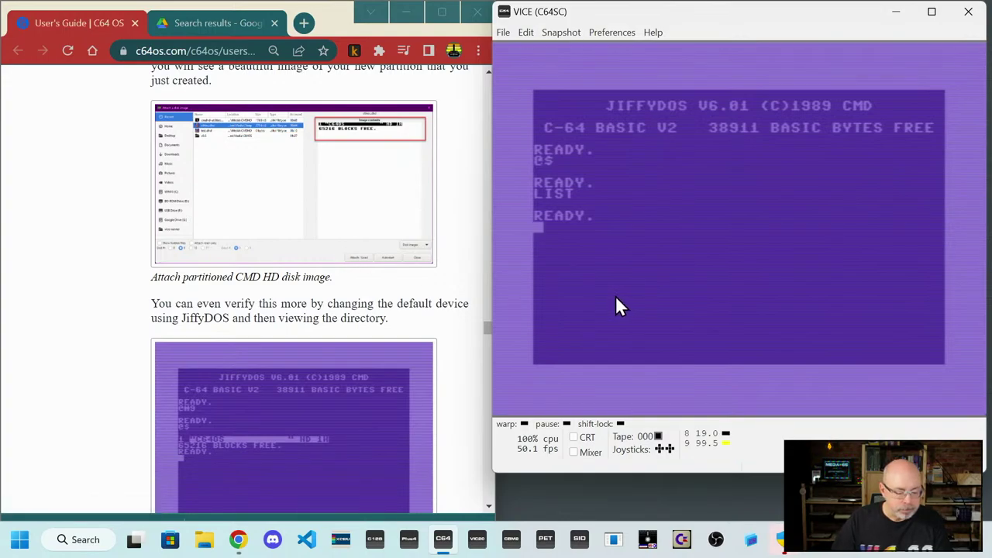
{"action": "type", "text": "@"}
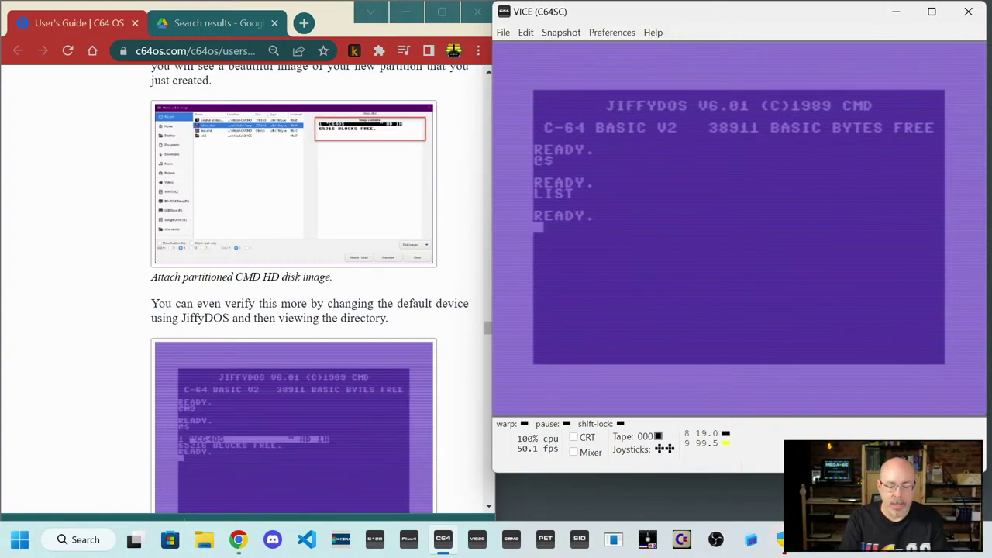
{"action": "type", "text": "@"}
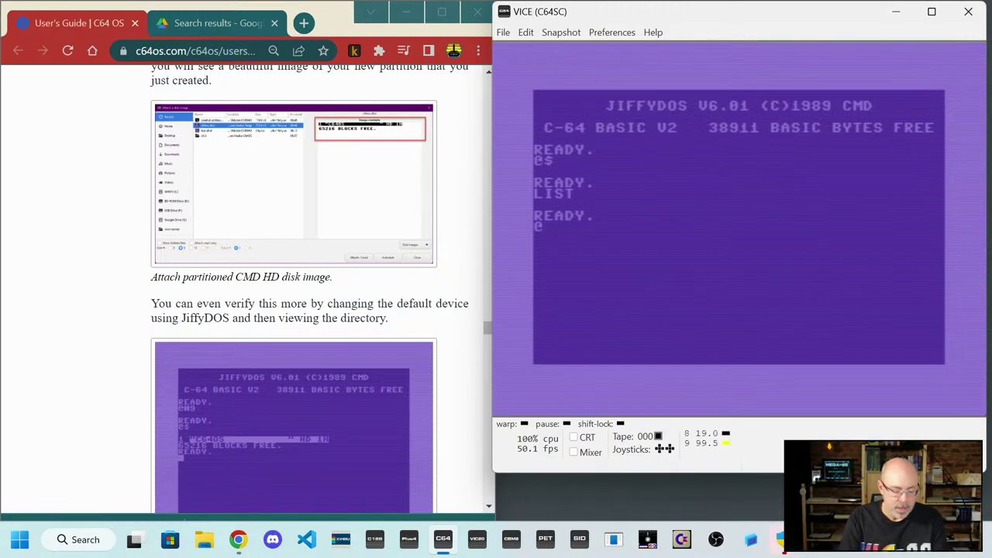
{"action": "type", "text": "#$"}
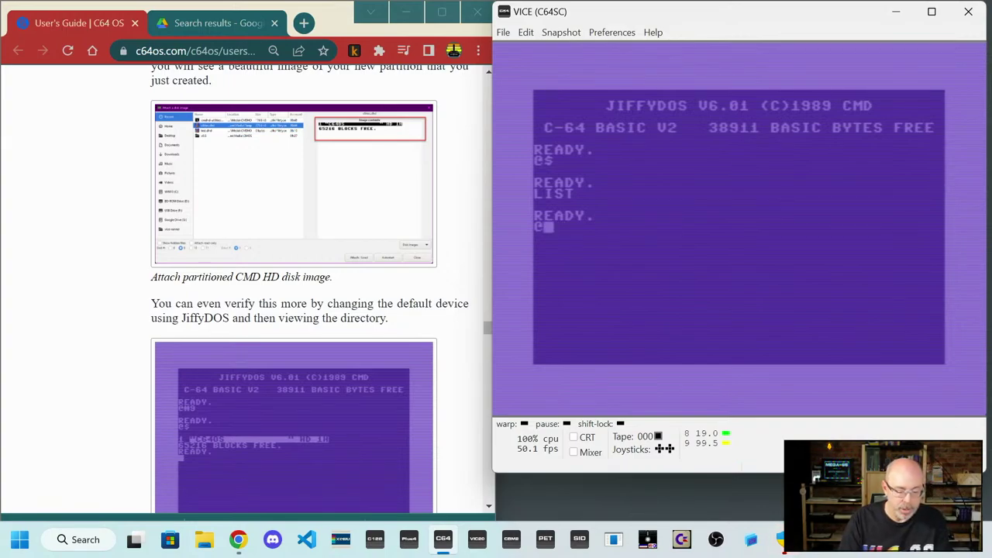
{"action": "type", "text": "9"}
{"action": "key", "text": "Return"}
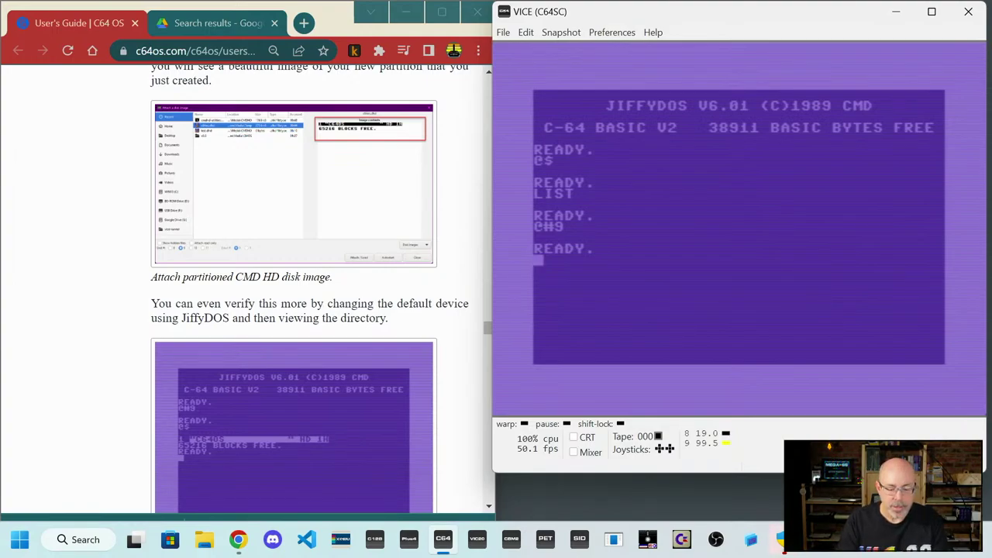
- List the directory of drive 9 with the JiffyDOS command @$
{"action": "type", "text": "@"}
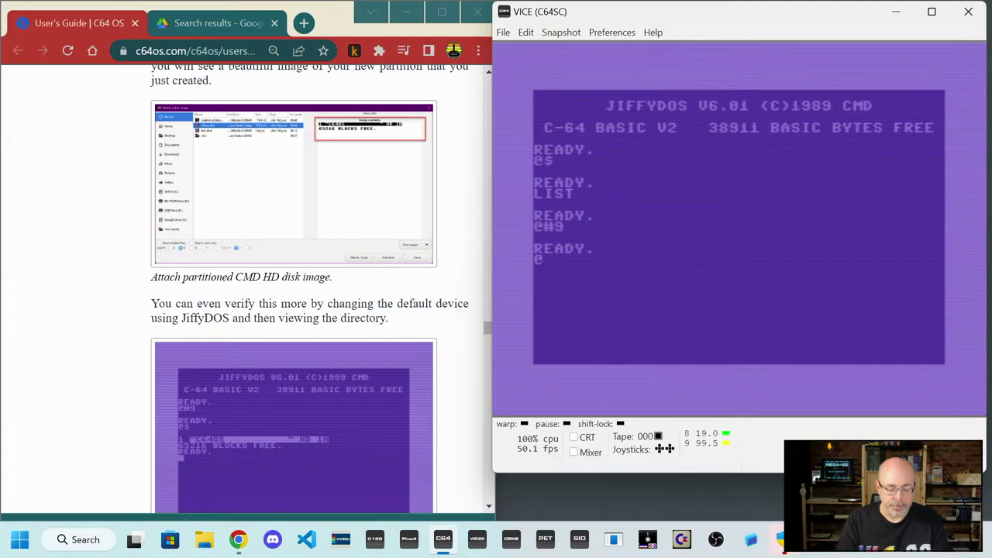
{"action": "type", "text": "$"}
{"action": "key", "text": "Return"}
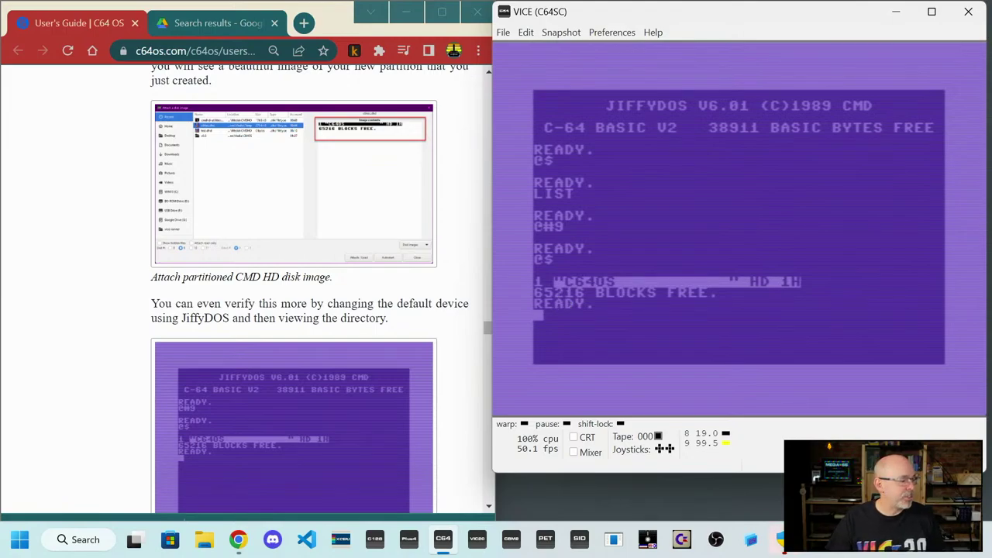
- Compare the guide's Drive 9 directory listing with the emulator, and read its Drive 10 instructions on enabling virtual devices
{"action": "scroll", "coordinate": [409, 290], "scroll_direction": "down", "scroll_amount": 3}
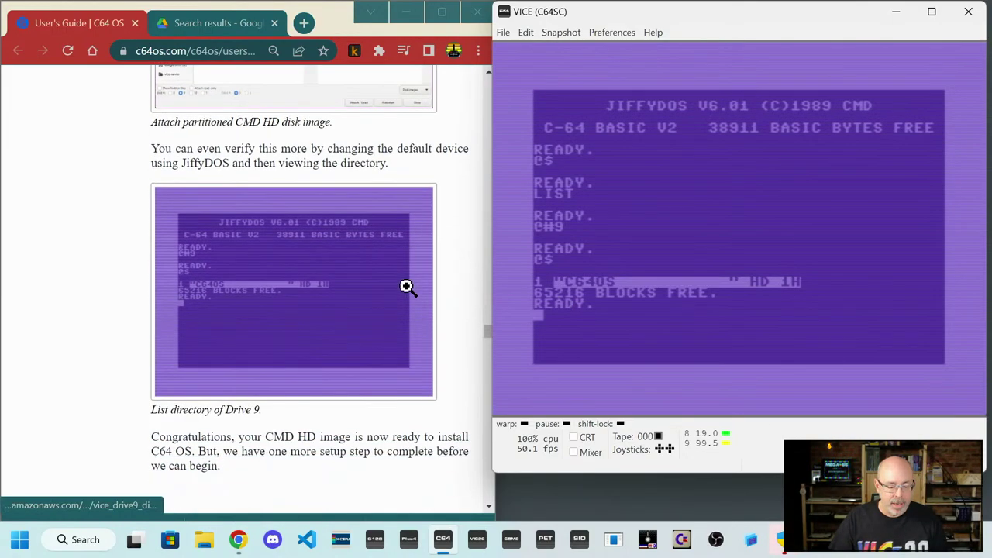
{"action": "scroll", "coordinate": [407, 287], "scroll_direction": "down", "scroll_amount": 2}
{"action": "left_click", "coordinate": [354, 226]}
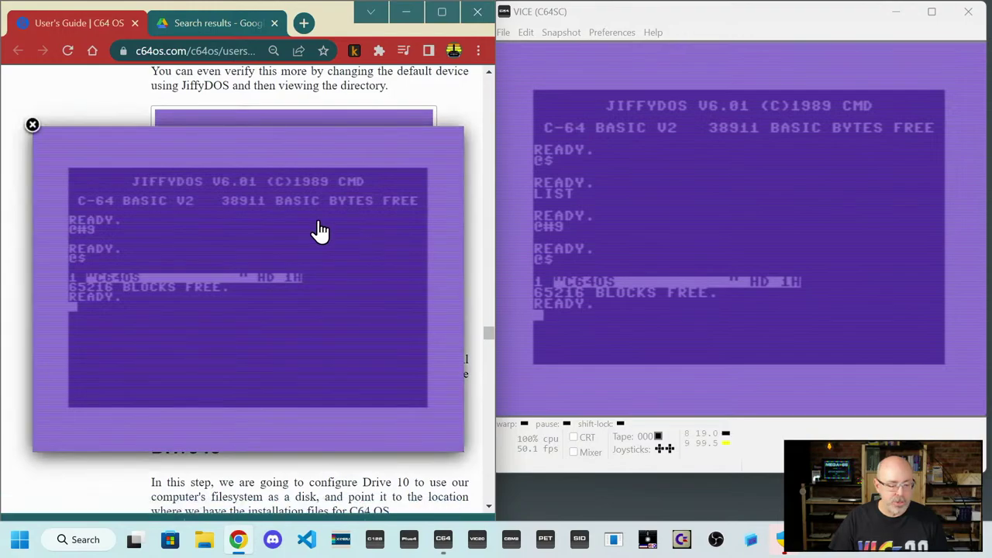
{"action": "left_click", "coordinate": [32, 126]}
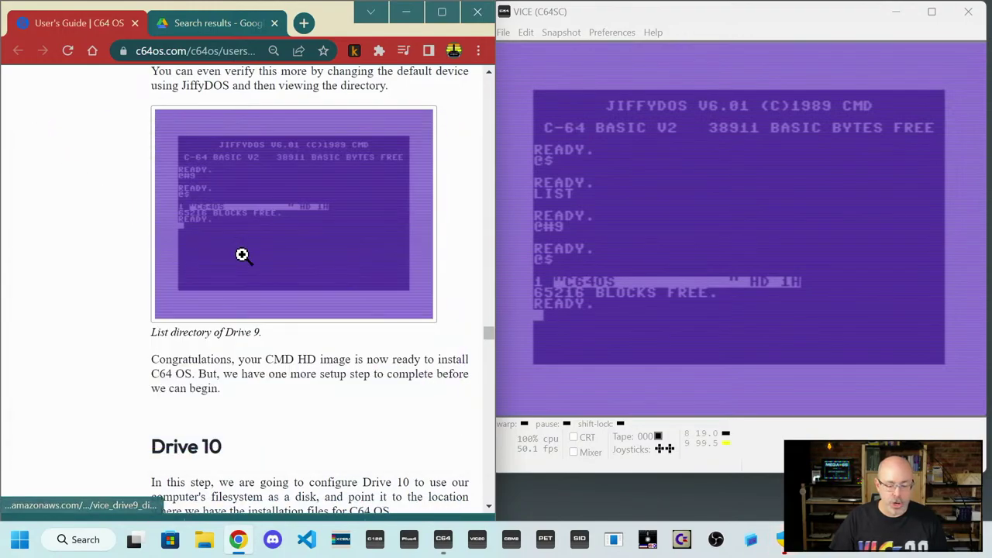
{"action": "scroll", "coordinate": [242, 255], "scroll_direction": "down", "scroll_amount": 1}
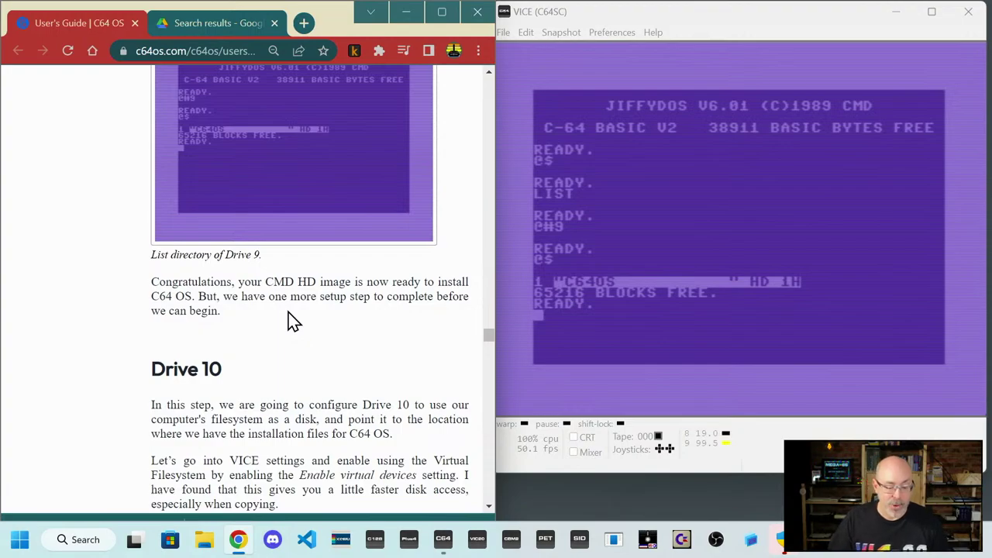
{"action": "scroll", "coordinate": [287, 321], "scroll_direction": "down", "scroll_amount": 1}
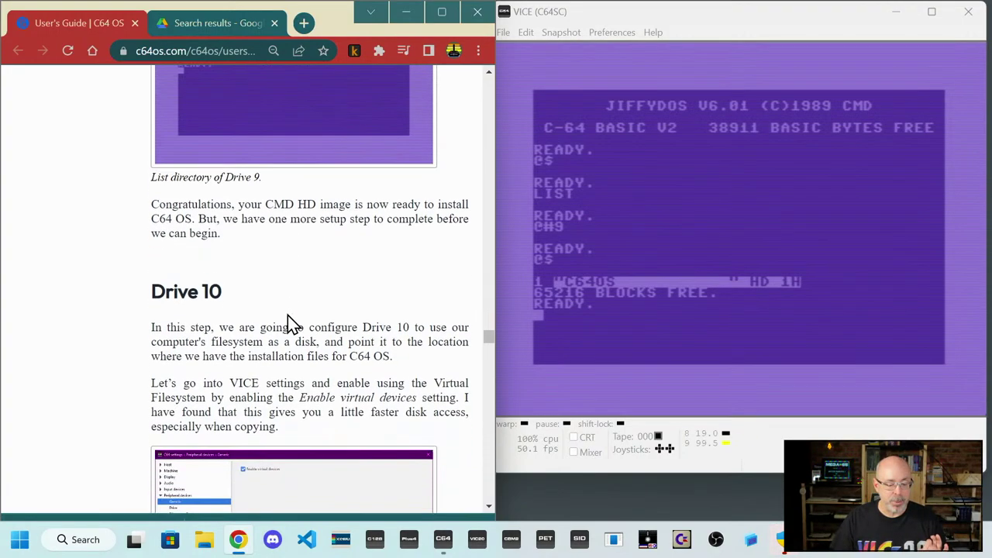
{"action": "scroll", "coordinate": [288, 316], "scroll_direction": "down", "scroll_amount": 1}
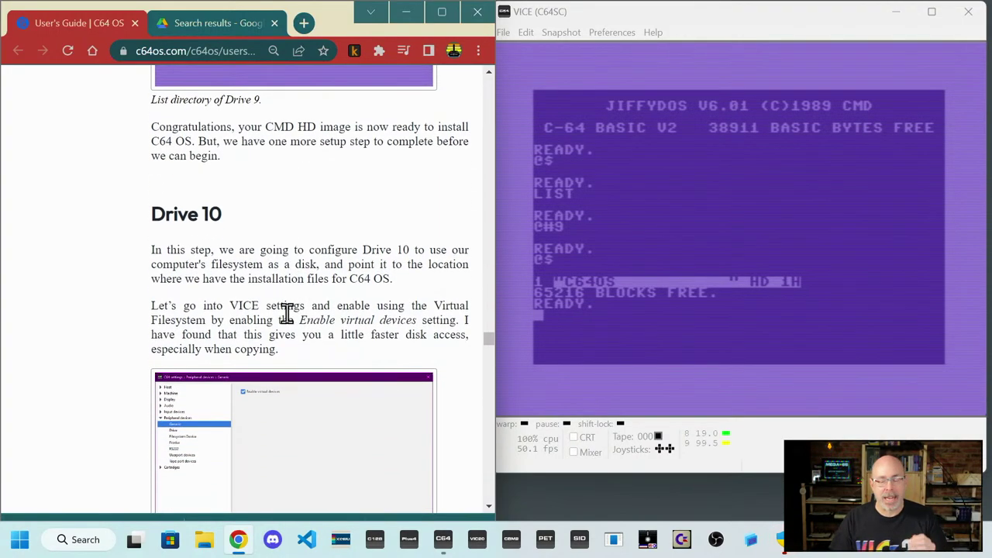
{"action": "scroll", "coordinate": [287, 314], "scroll_direction": "down", "scroll_amount": 1}
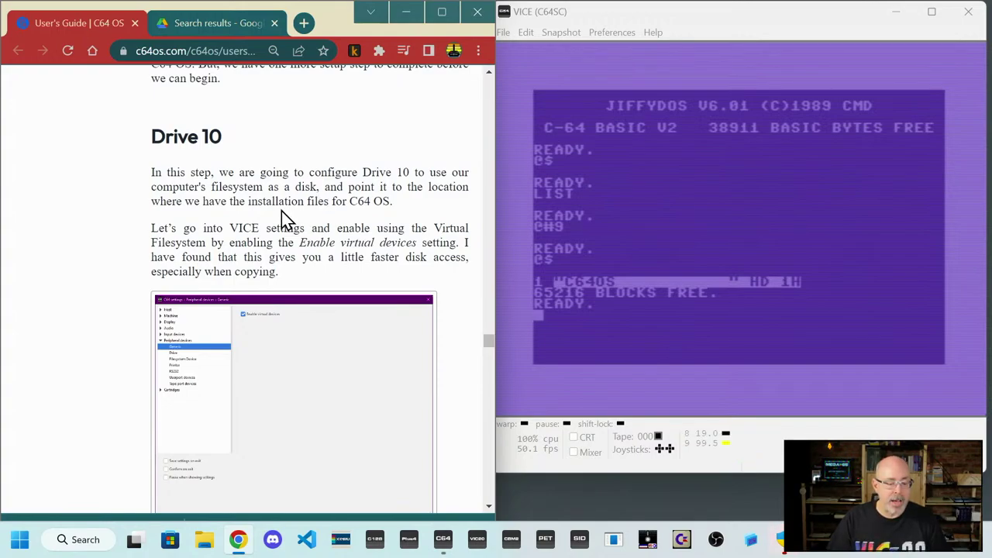
{"action": "scroll", "coordinate": [357, 213], "scroll_direction": "down", "scroll_amount": 1}
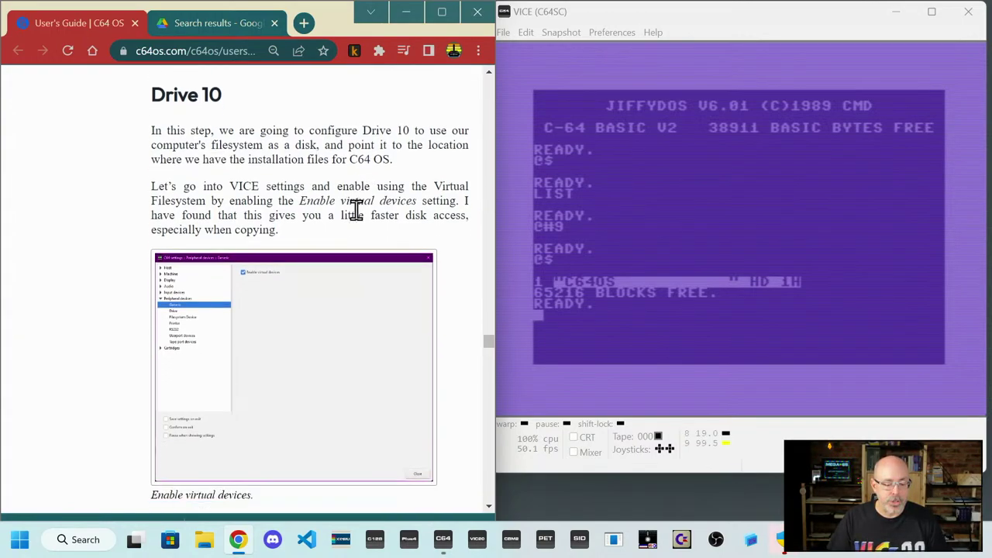
{"action": "scroll", "coordinate": [356, 216], "scroll_direction": "down", "scroll_amount": 1}
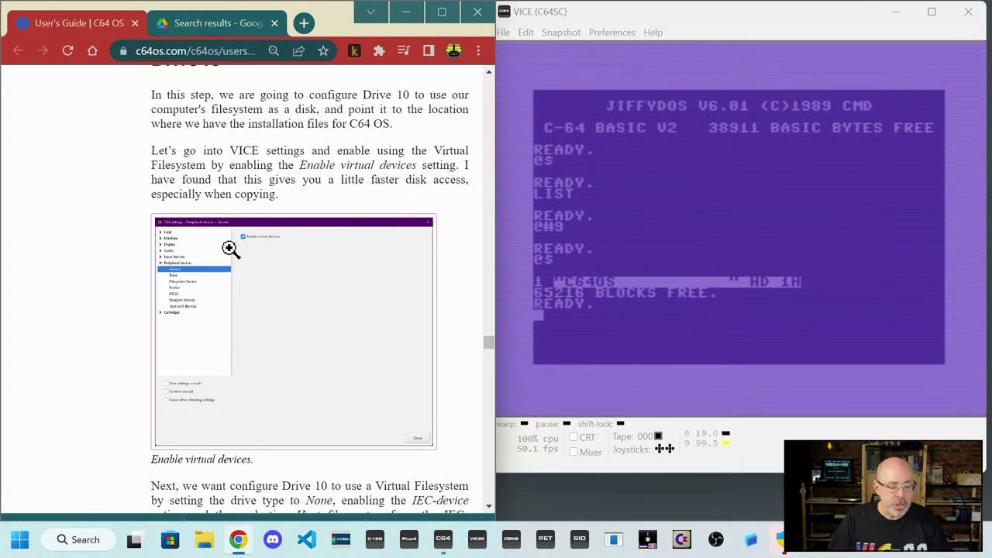
- Open the Drive settings under Peripheral devices and move the settings window so its options fit on screen
{"action": "left_click", "coordinate": [614, 32]}
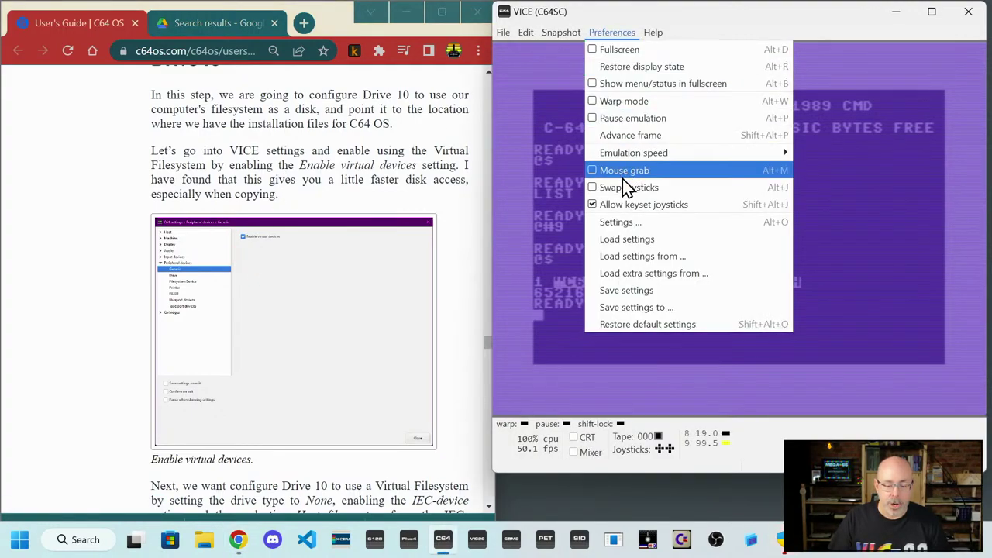
{"action": "left_click", "coordinate": [624, 221]}
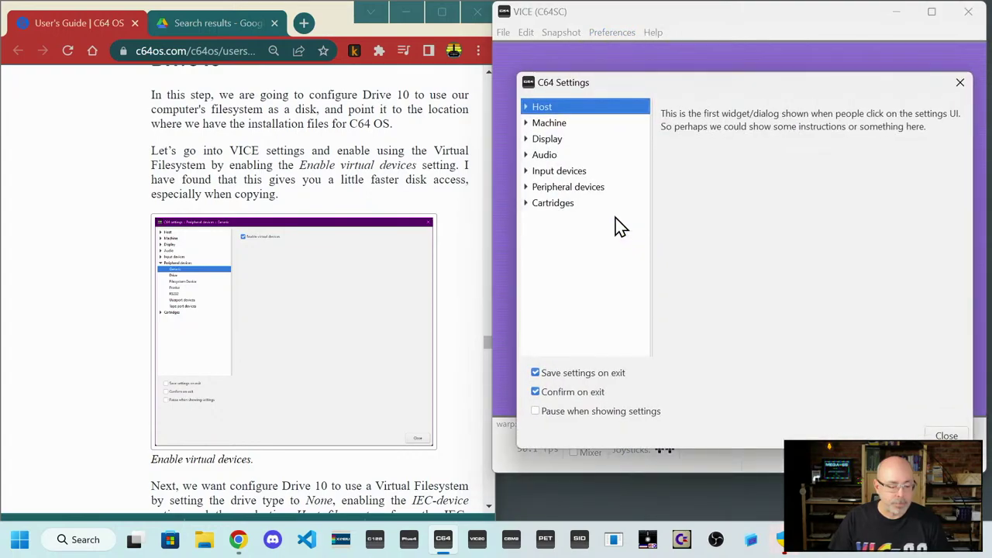
{"action": "left_click", "coordinate": [525, 187]}
{"action": "left_click", "coordinate": [554, 205]}
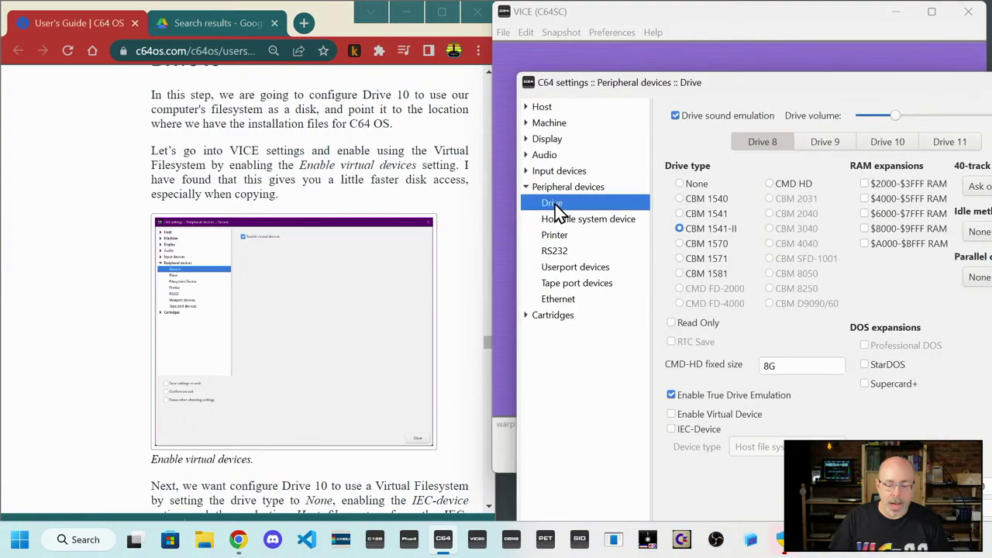
{"action": "left_click_drag", "start_coordinate": [735, 81], "coordinate": [653, 32]}
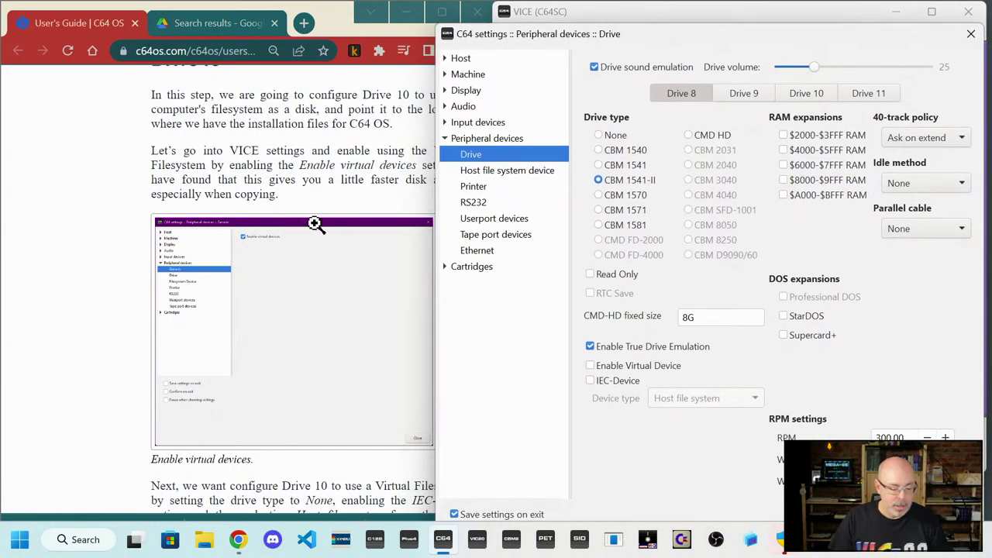
- Check the guide's Enable virtual devices text and enlarged screenshot against the Peripheral devices settings, and return to the settings window
{"action": "left_click", "coordinate": [111, 269]}
{"action": "scroll", "coordinate": [112, 271], "scroll_direction": "down", "scroll_amount": 2}
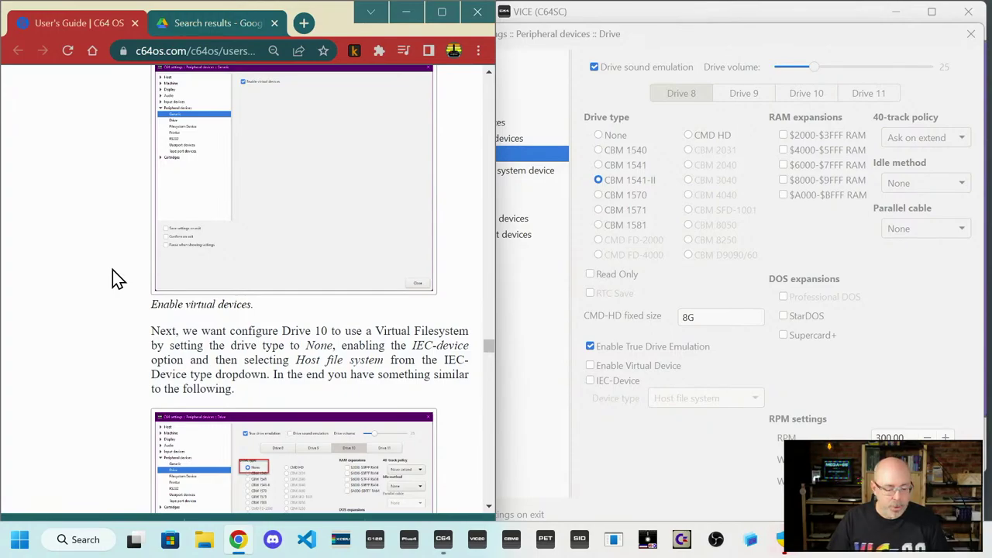
{"action": "scroll", "coordinate": [113, 279], "scroll_direction": "up", "scroll_amount": 1}
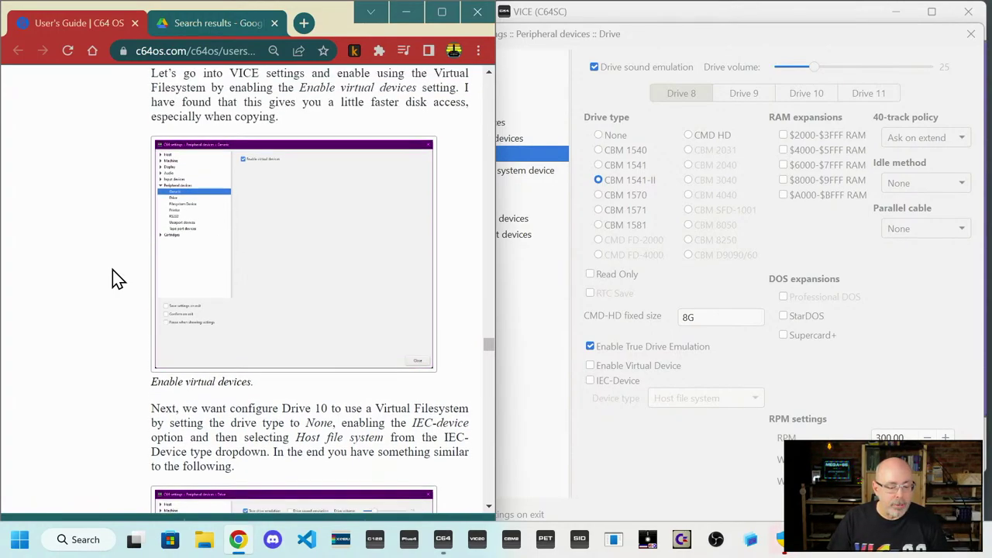
{"action": "left_click", "coordinate": [638, 37]}
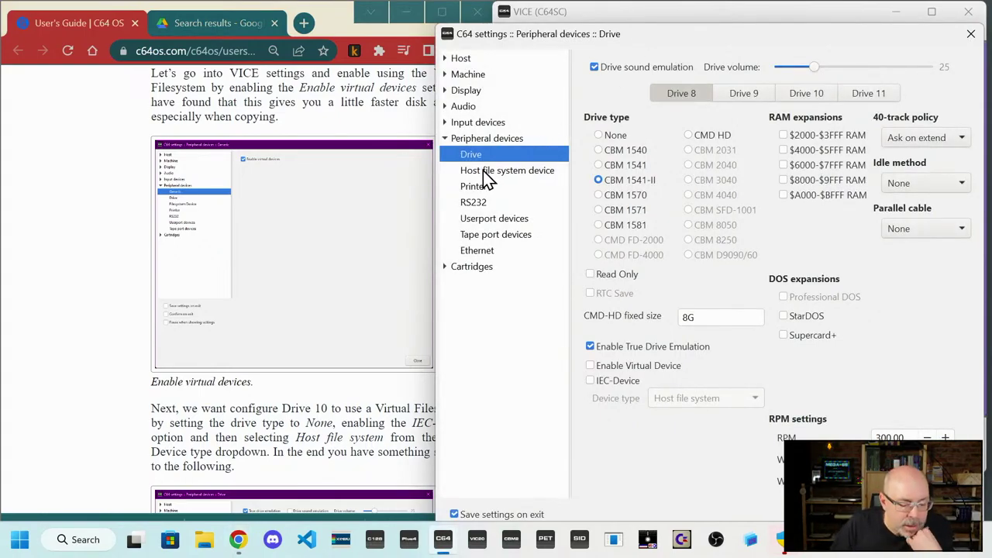
{"action": "left_click", "coordinate": [324, 212]}
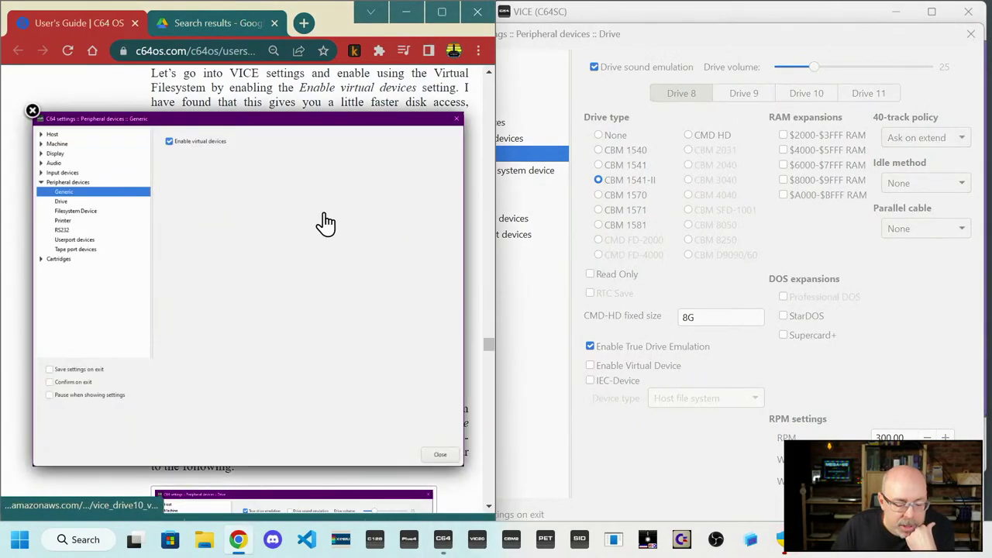
{"action": "left_click", "coordinate": [32, 110]}
{"action": "left_click", "coordinate": [525, 282]}
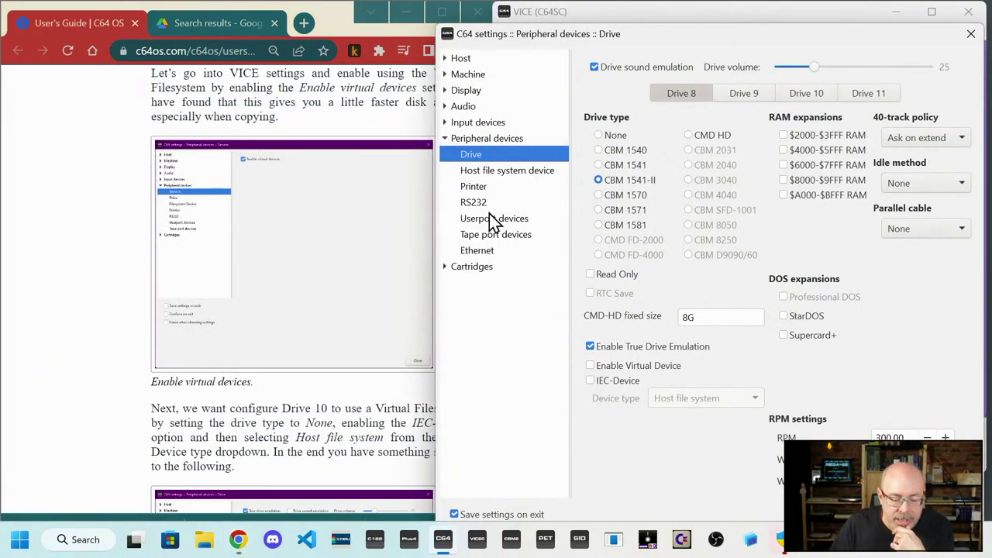
- Check the Peripheral devices pages against the guide's Enable virtual devices screenshot, and enable the virtual device option for Drive 8
{"action": "left_click", "coordinate": [497, 172]}
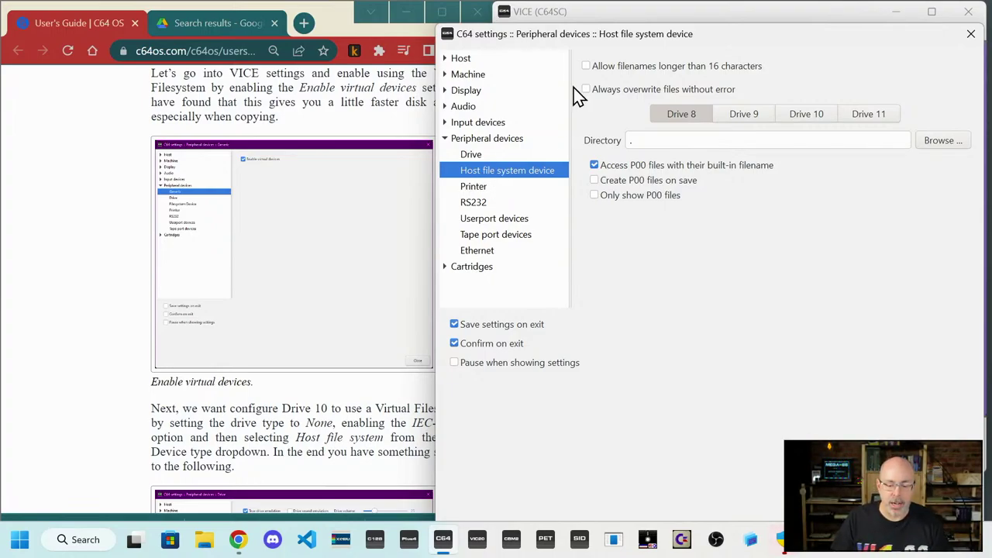
{"action": "left_click", "coordinate": [473, 155]}
{"action": "left_click", "coordinate": [479, 172]}
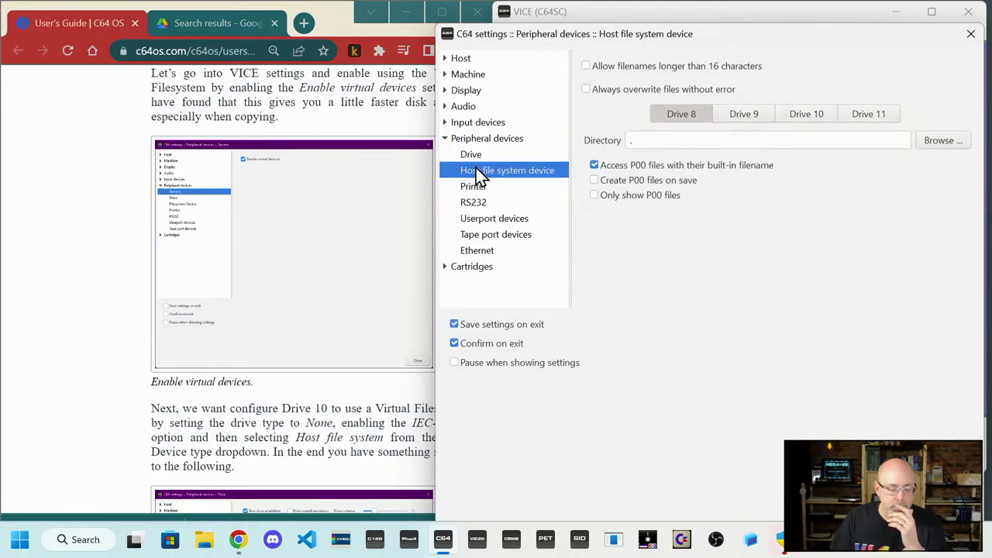
{"action": "left_click", "coordinate": [287, 233]}
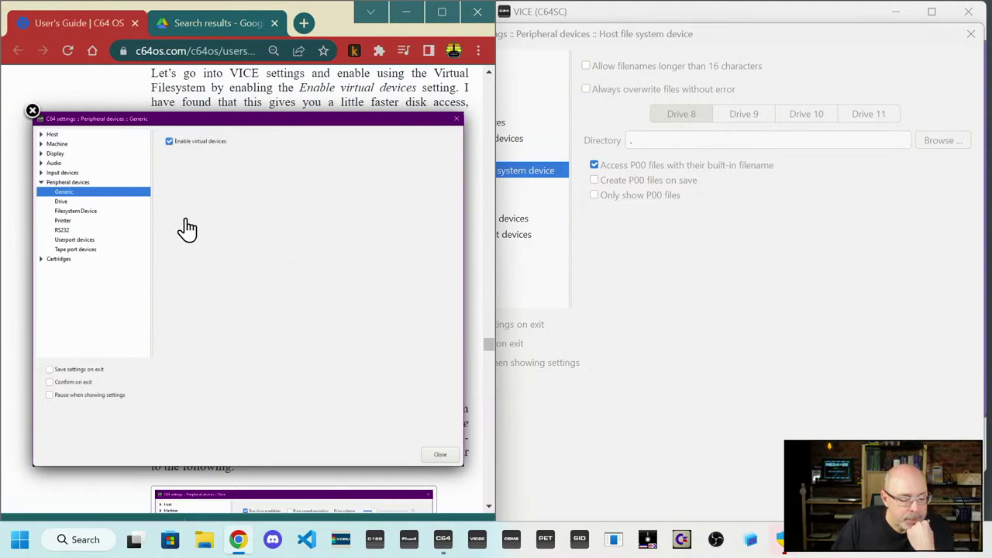
{"action": "left_click", "coordinate": [33, 113]}
{"action": "left_click", "coordinate": [678, 282]}
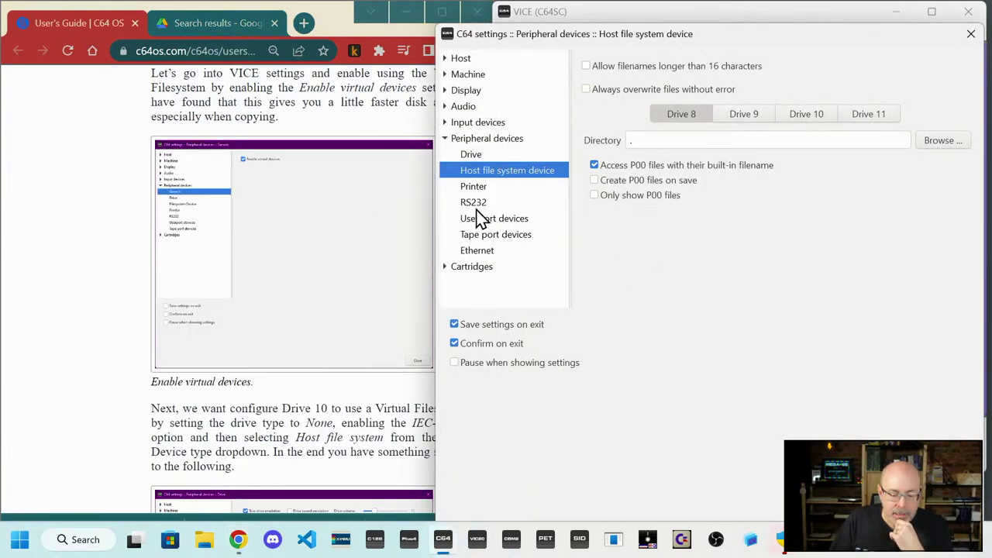
{"action": "left_click", "coordinate": [492, 140]}
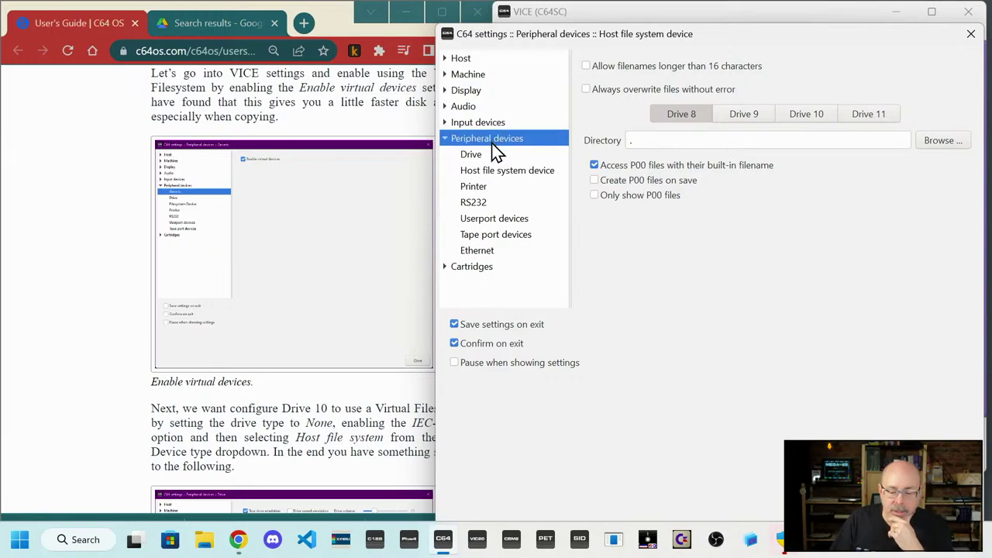
{"action": "left_click", "coordinate": [479, 159]}
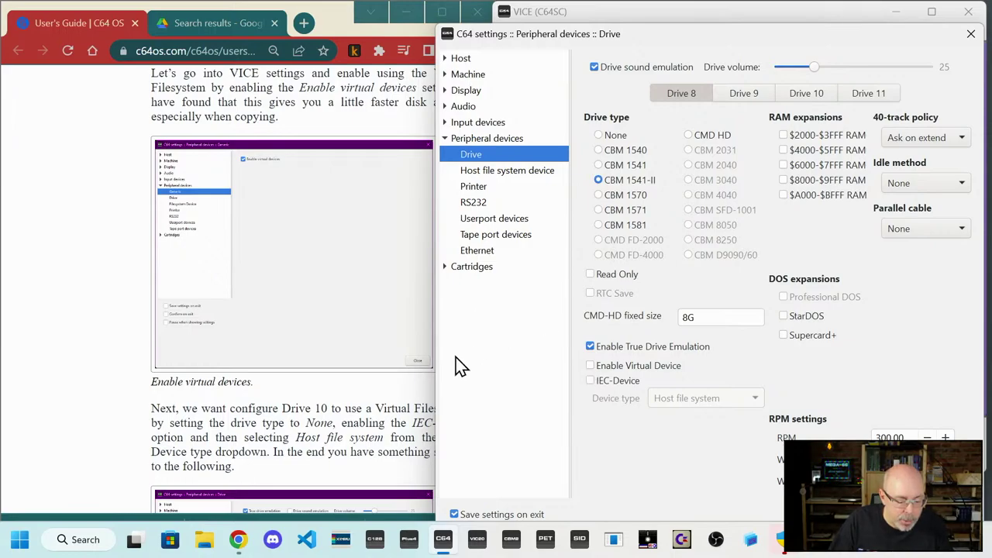
{"action": "left_click", "coordinate": [594, 368]}
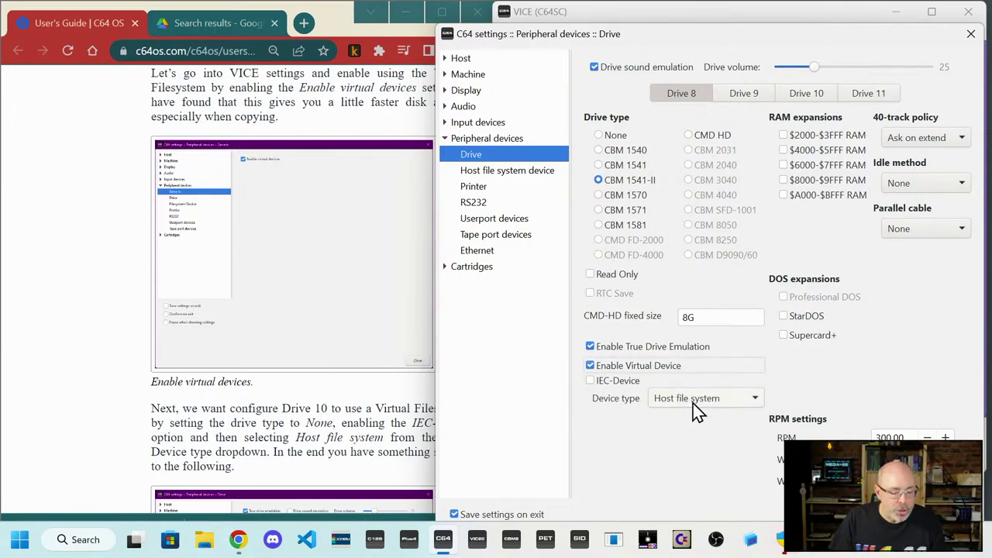
- Read the guide's Drive 10 instructions on the host file system IEC-device, and enlarge its screenshot of the virtual filesystem options
{"action": "scroll", "coordinate": [281, 327], "scroll_direction": "up", "scroll_amount": 2}
{"action": "scroll", "coordinate": [281, 327], "scroll_direction": "down", "scroll_amount": 3}
{"action": "scroll", "coordinate": [280, 326], "scroll_direction": "down", "scroll_amount": 3}
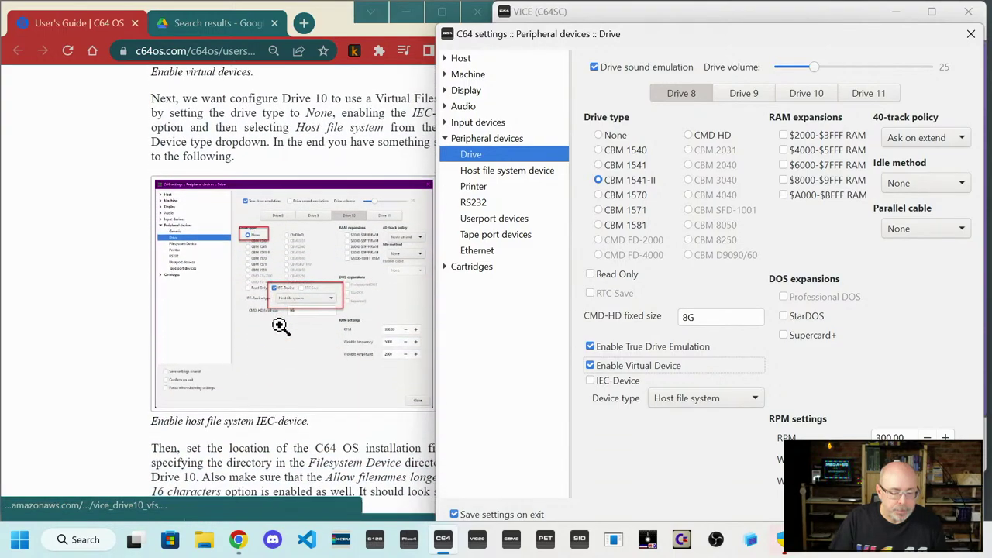
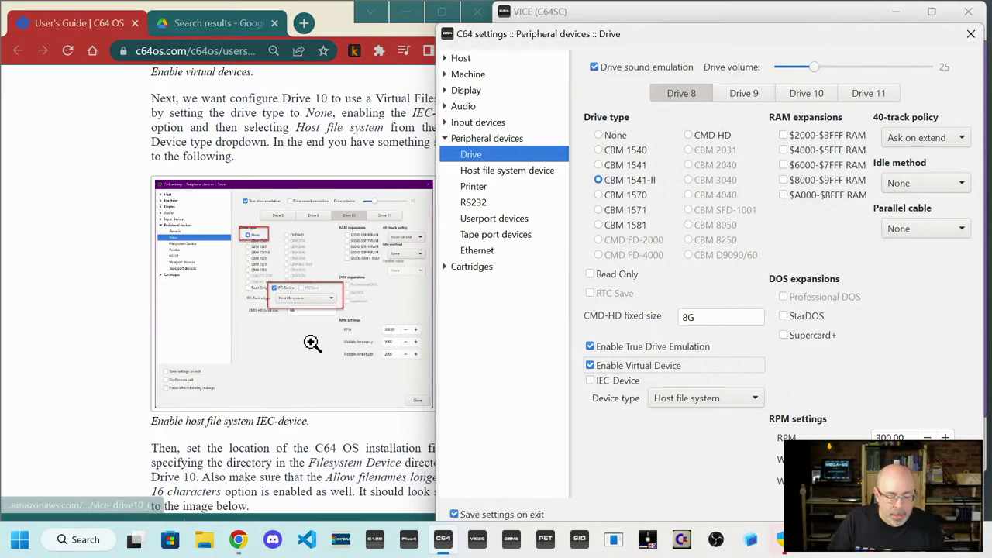
{"action": "scroll", "coordinate": [311, 345], "scroll_direction": "down", "scroll_amount": 1}
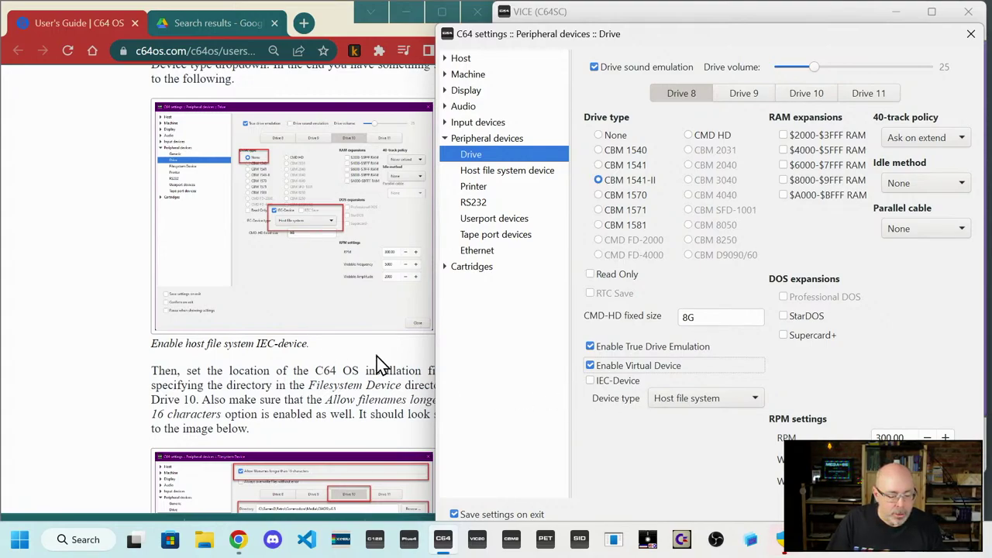
{"action": "scroll", "coordinate": [376, 363], "scroll_direction": "down", "scroll_amount": 1}
{"action": "scroll", "coordinate": [372, 363], "scroll_direction": "down", "scroll_amount": 1}
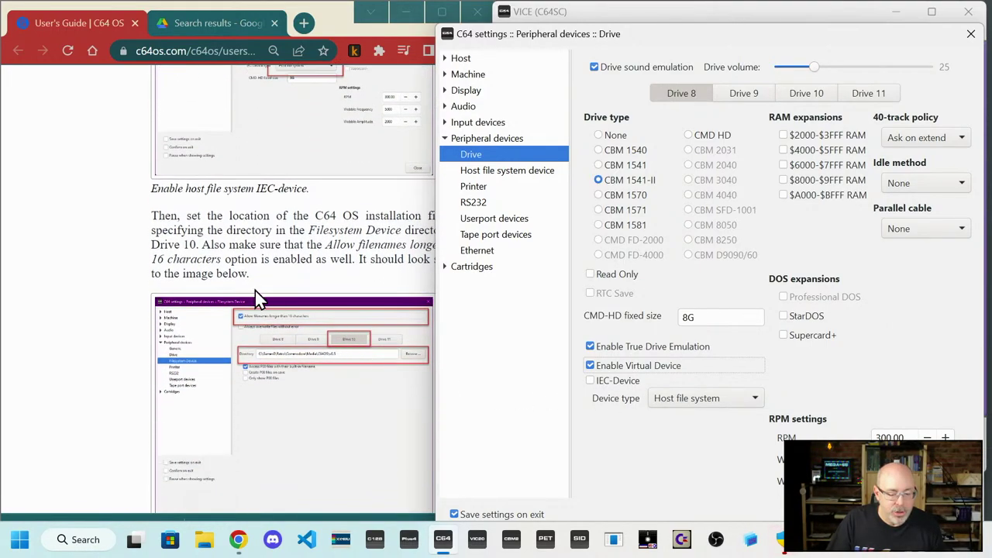
{"action": "left_click", "coordinate": [306, 282]}
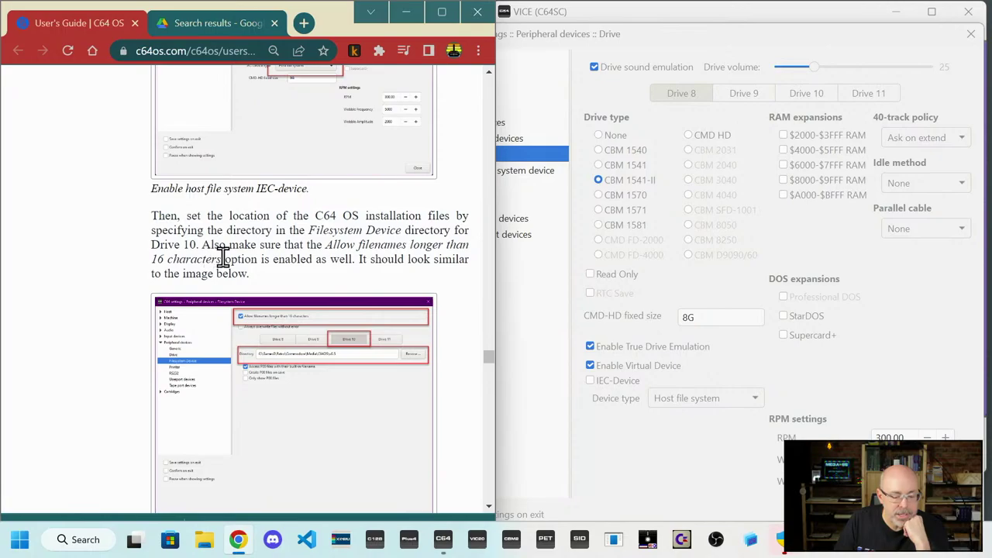
{"action": "scroll", "coordinate": [230, 256], "scroll_direction": "down", "scroll_amount": 2}
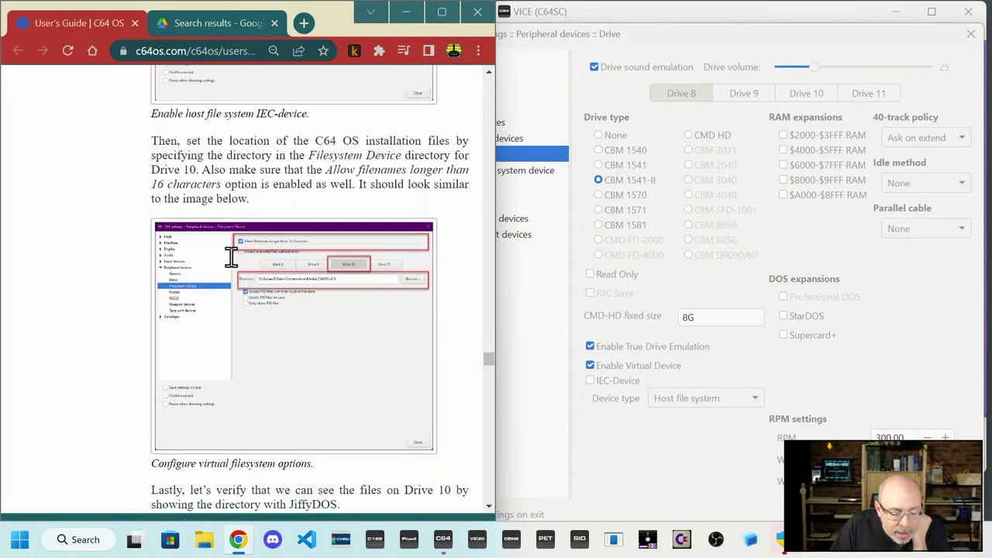
{"action": "left_click", "coordinate": [284, 361]}
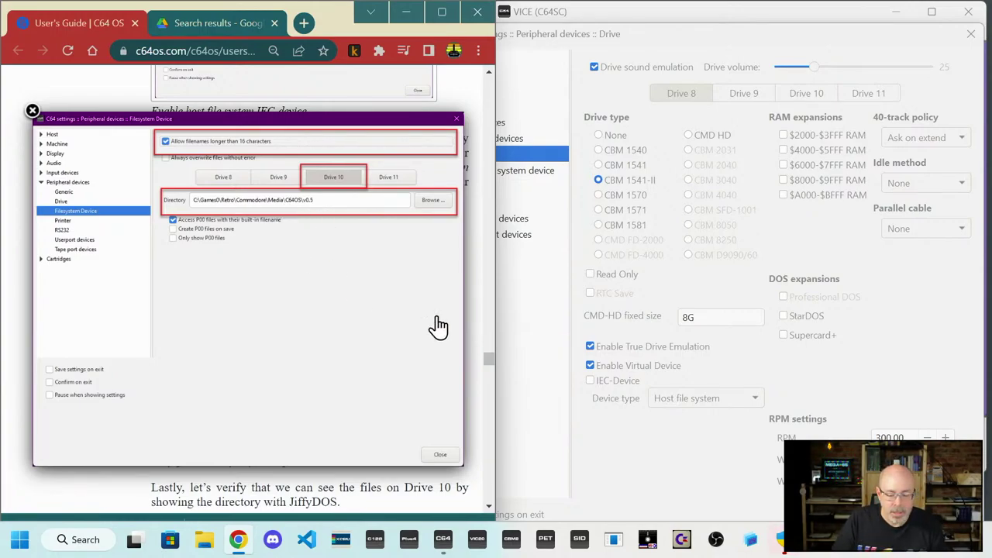
- Turn off the virtual device option for Drive 8 and enable it for Drive 10 instead
{"action": "left_click", "coordinate": [720, 427]}
{"action": "left_click", "coordinate": [730, 403]}
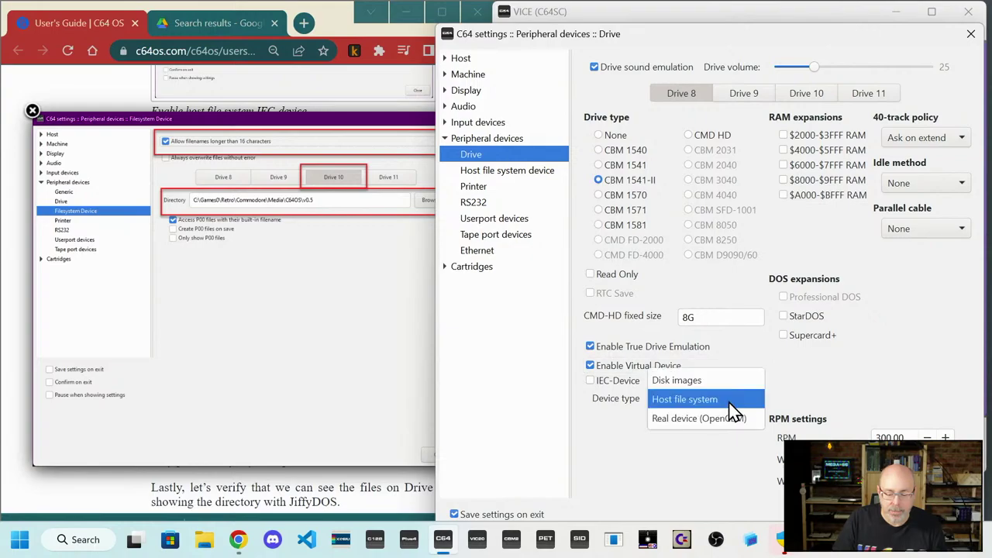
{"action": "left_click", "coordinate": [727, 400]}
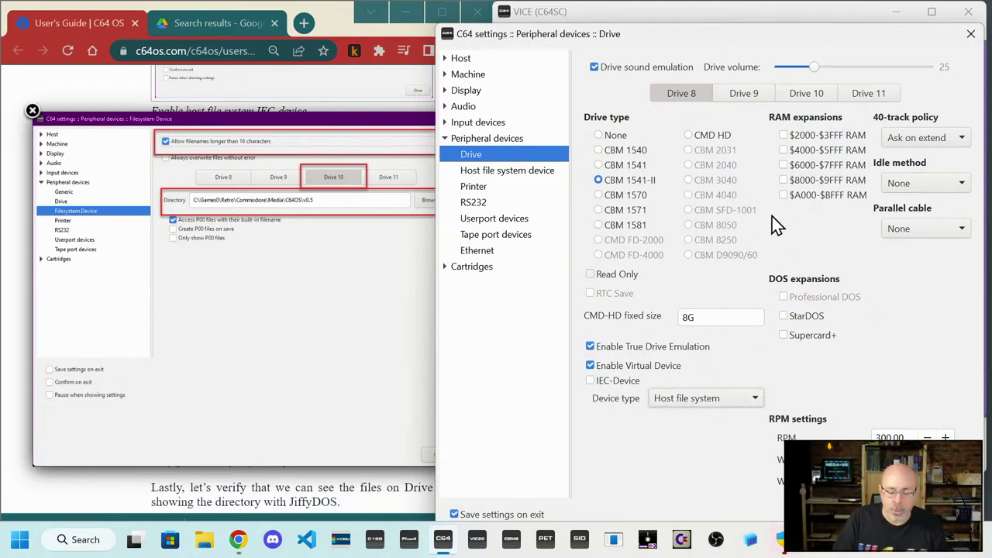
{"action": "left_click", "coordinate": [798, 93]}
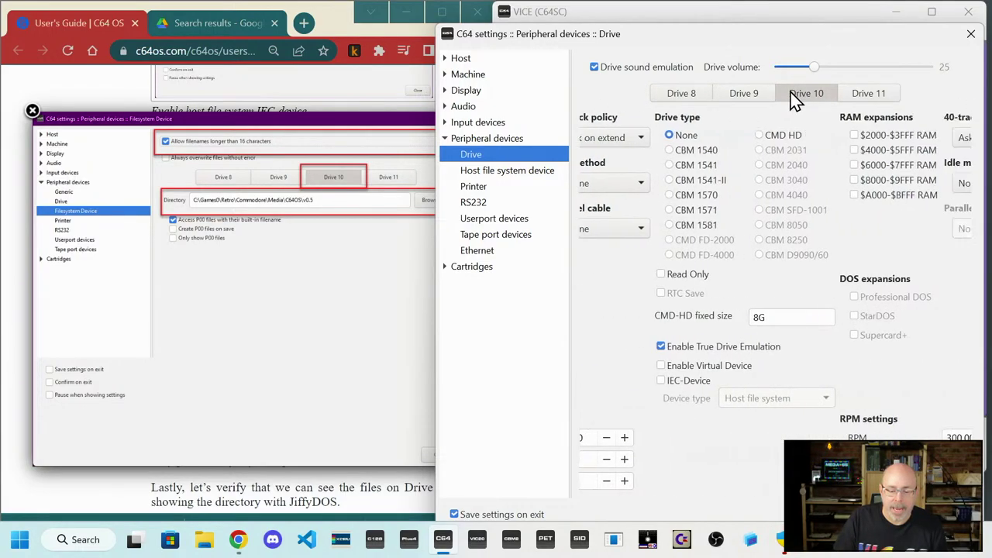
{"action": "left_click", "coordinate": [686, 96]}
{"action": "left_click", "coordinate": [591, 367]}
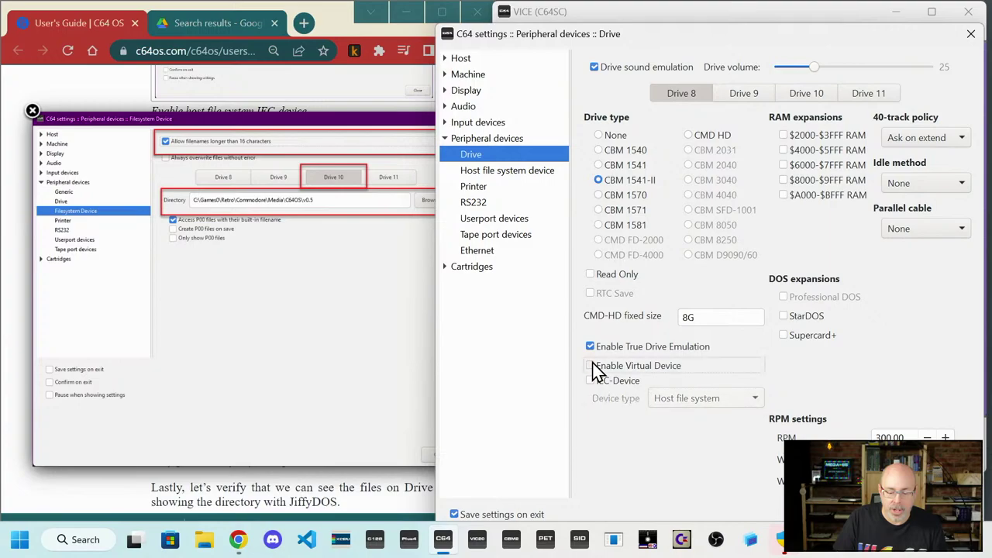
{"action": "left_click", "coordinate": [803, 94]}
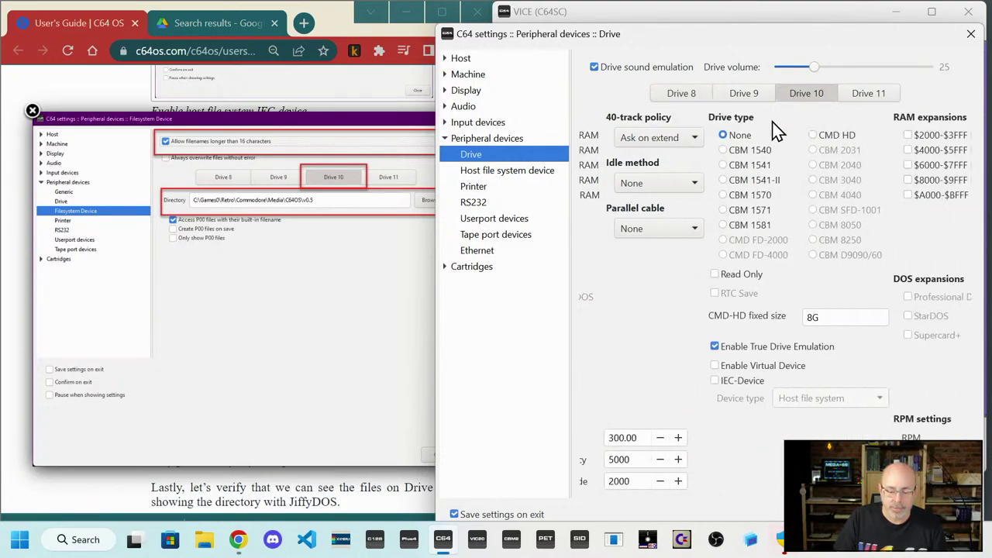
{"action": "left_click", "coordinate": [593, 366]}
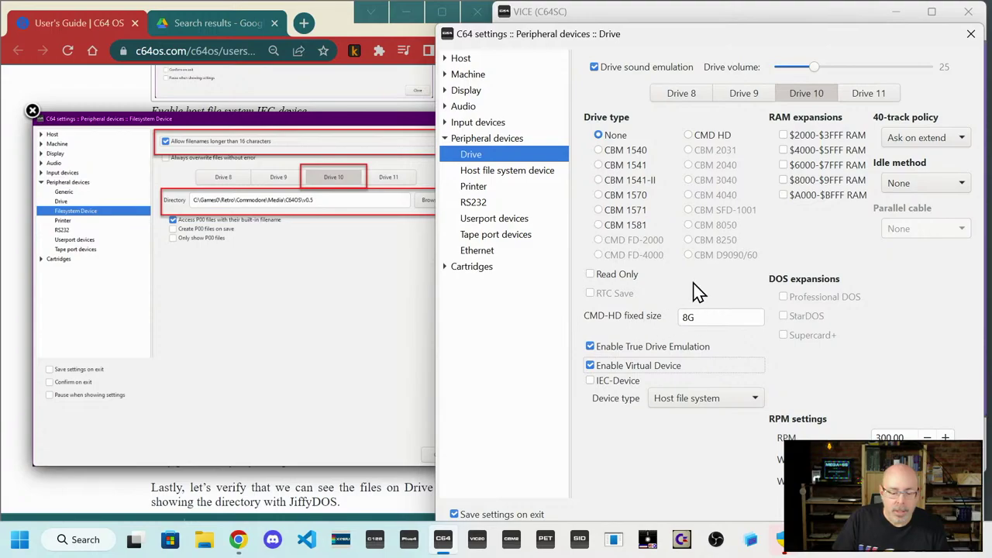
- Open the Host file system device settings for Drive 10
{"action": "left_click", "coordinate": [525, 172]}
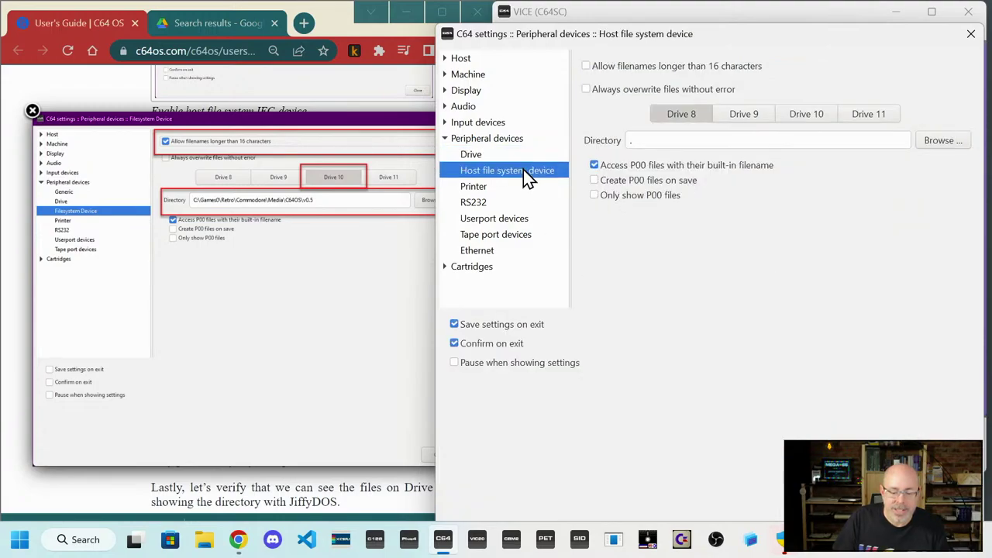
{"action": "left_click", "coordinate": [809, 116]}
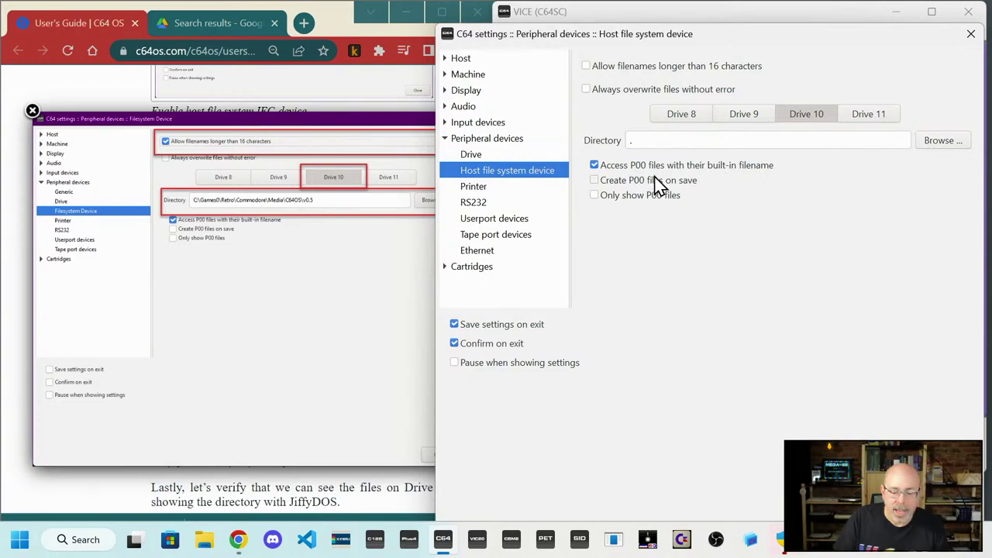
{"action": "left_click", "coordinate": [945, 144]}
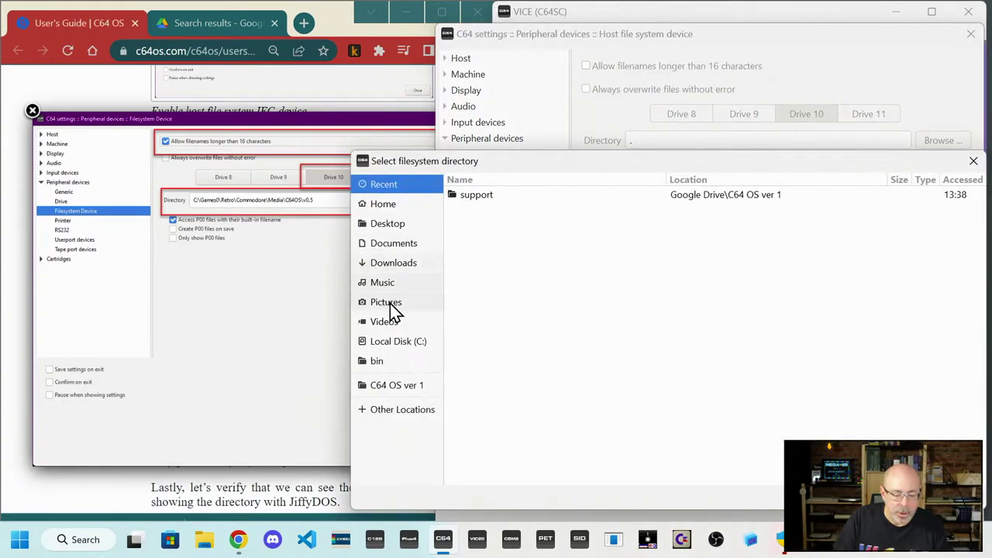
{"action": "left_click", "coordinate": [399, 387]}
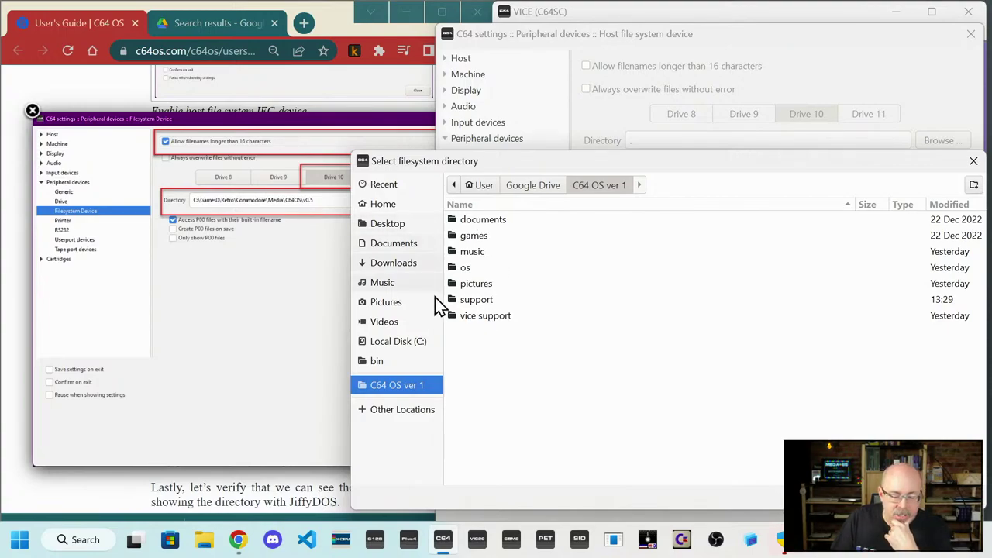
{"action": "double_click", "coordinate": [463, 266]}
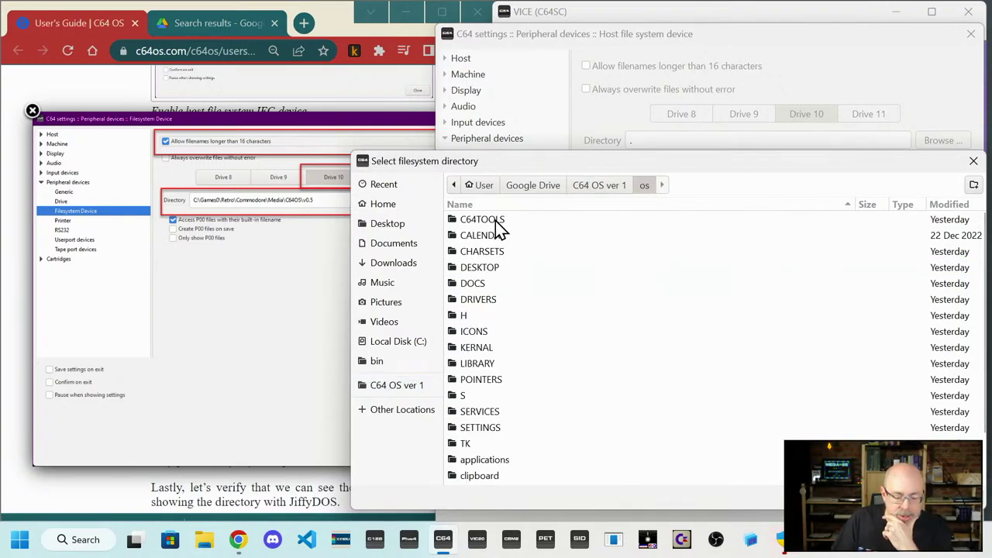
{"action": "scroll", "coordinate": [503, 370], "scroll_direction": "down", "scroll_amount": 3}
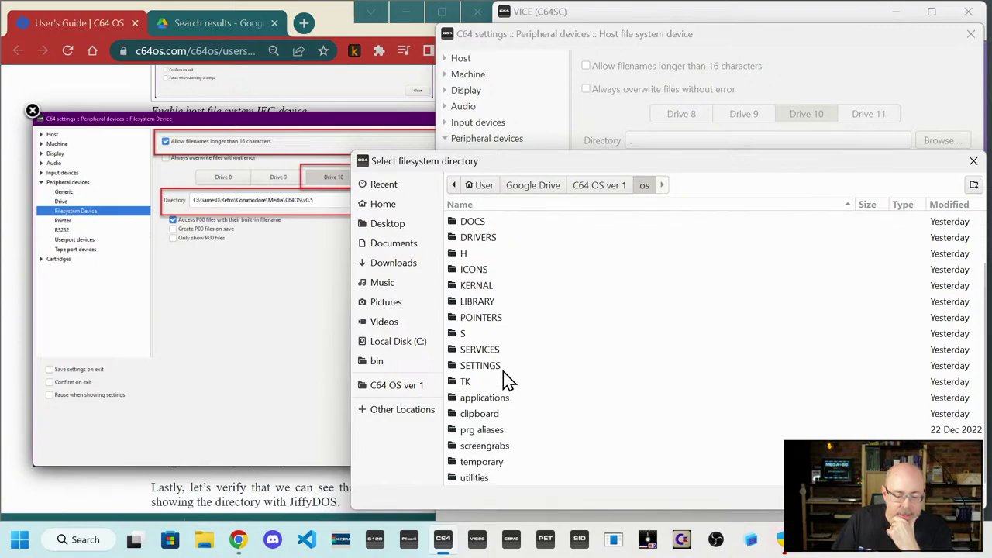
{"action": "scroll", "coordinate": [512, 356], "scroll_direction": "up", "scroll_amount": 3}
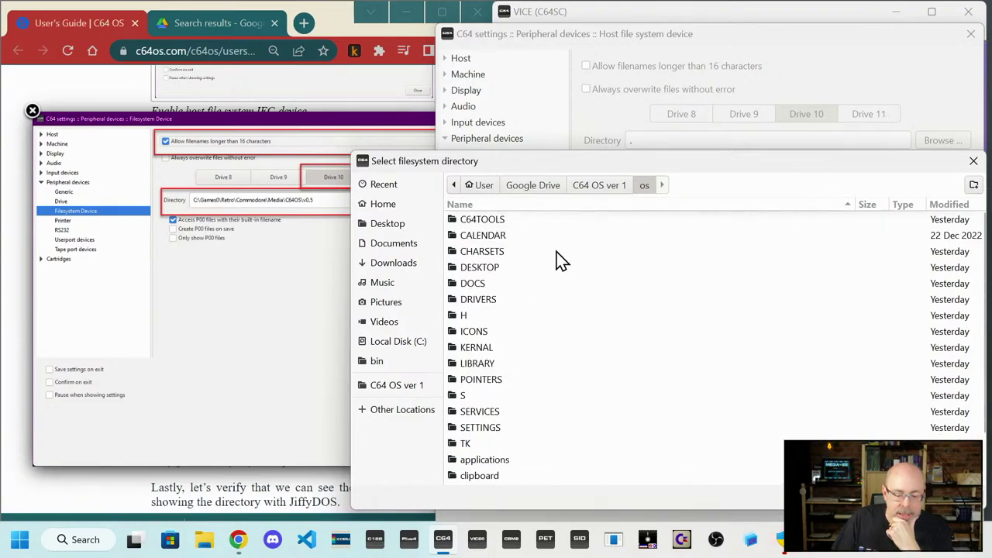
{"action": "left_click", "coordinate": [597, 192]}
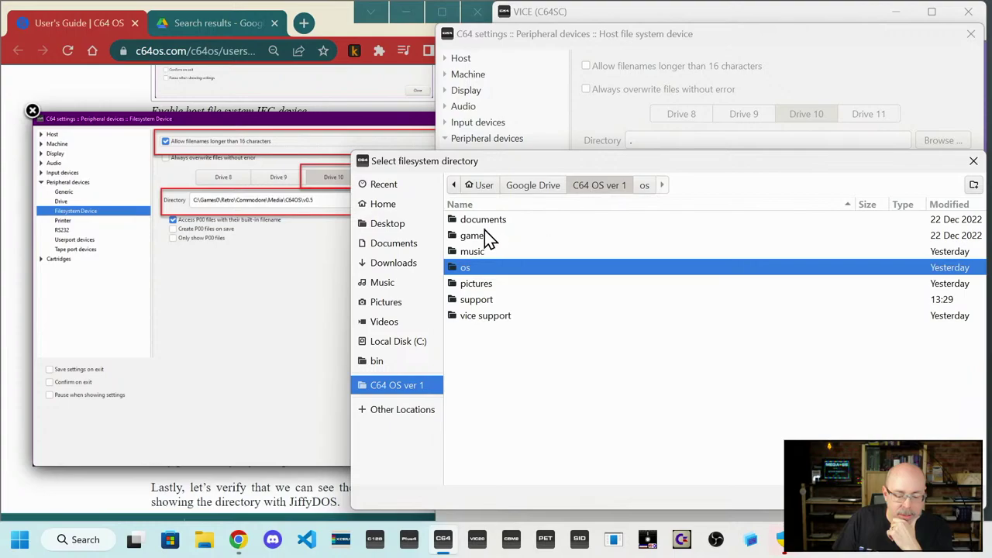
{"action": "left_click", "coordinate": [117, 93]}
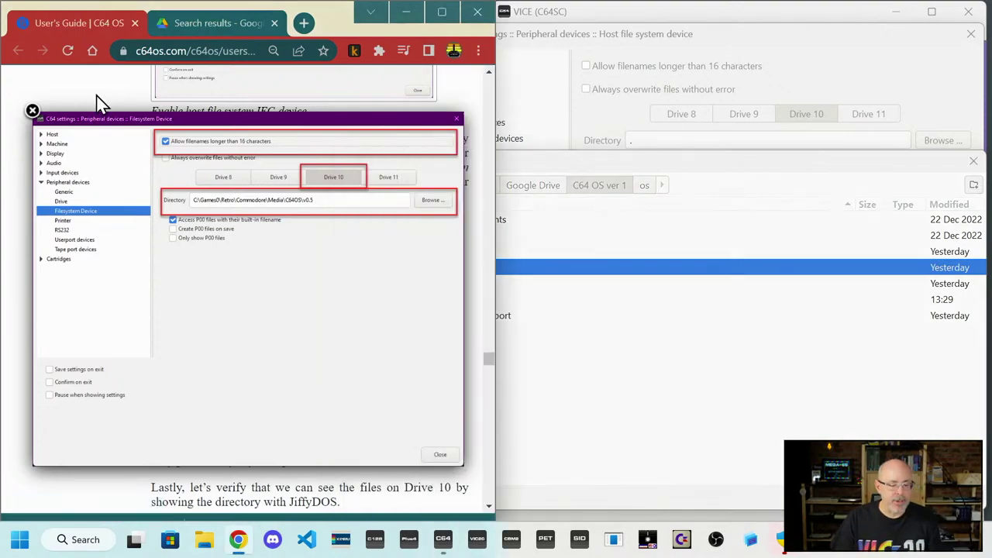
{"action": "left_click", "coordinate": [32, 111]}
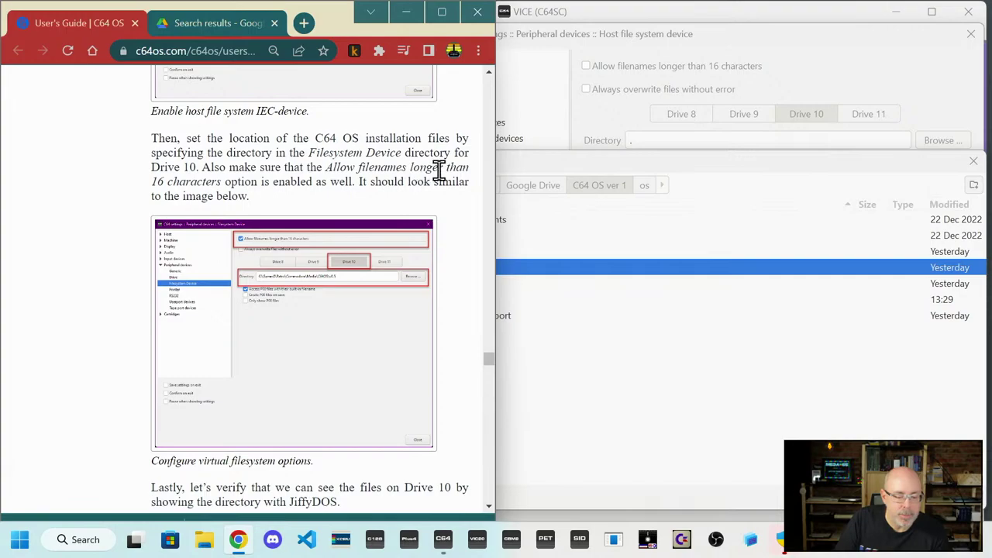
{"action": "left_click", "coordinate": [621, 237]}
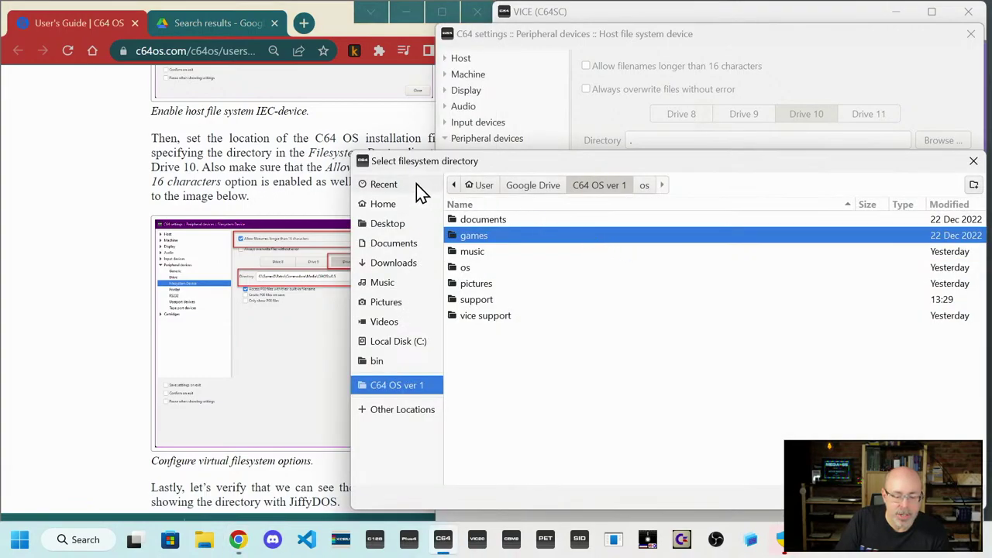
{"action": "key", "text": "Escape"}
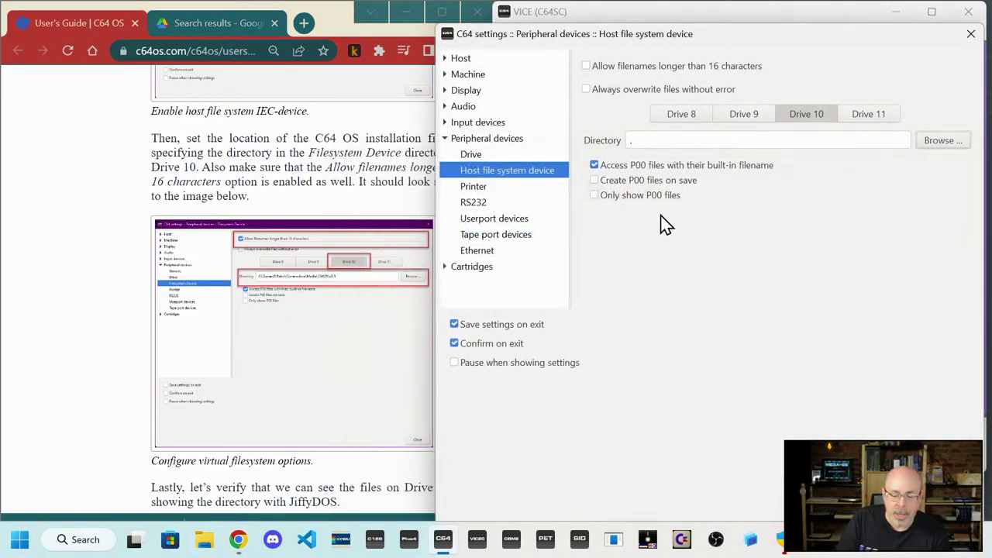
- Allow filenames longer than 16 characters on the host file system device, and check the guide's virtual filesystem instructions
{"action": "left_click", "coordinate": [586, 67]}
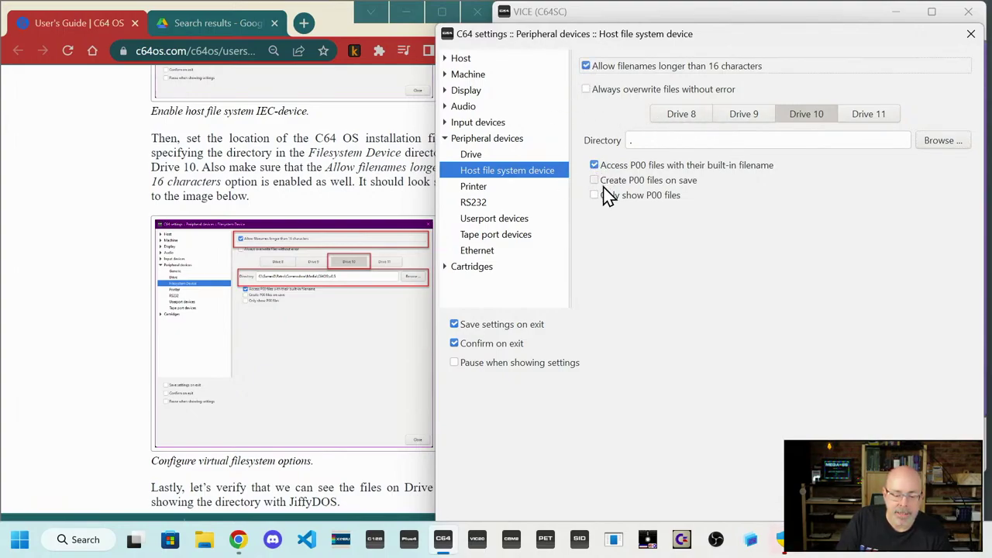
{"action": "left_click", "coordinate": [139, 211]}
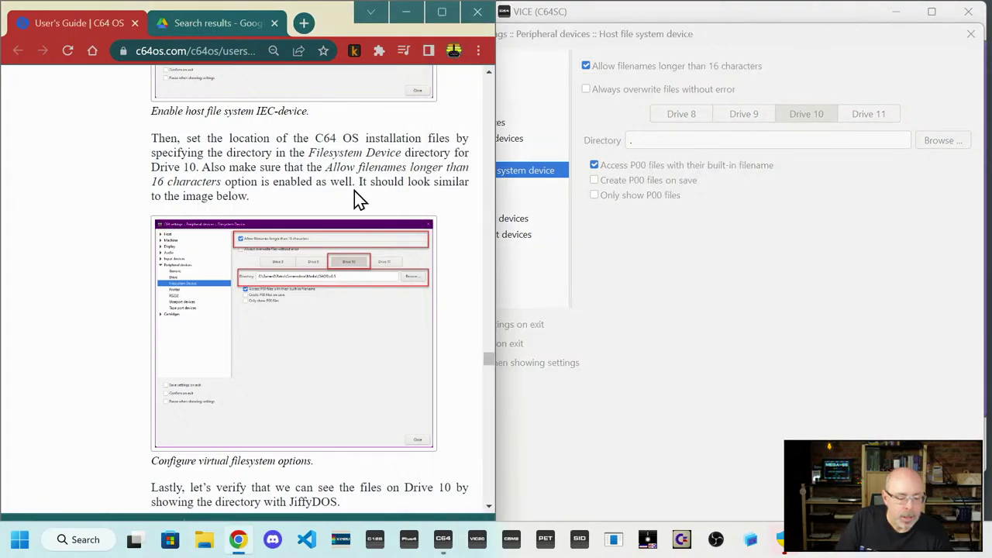
{"action": "scroll", "coordinate": [355, 191], "scroll_direction": "up", "scroll_amount": 1}
{"action": "scroll", "coordinate": [353, 192], "scroll_direction": "down", "scroll_amount": 2}
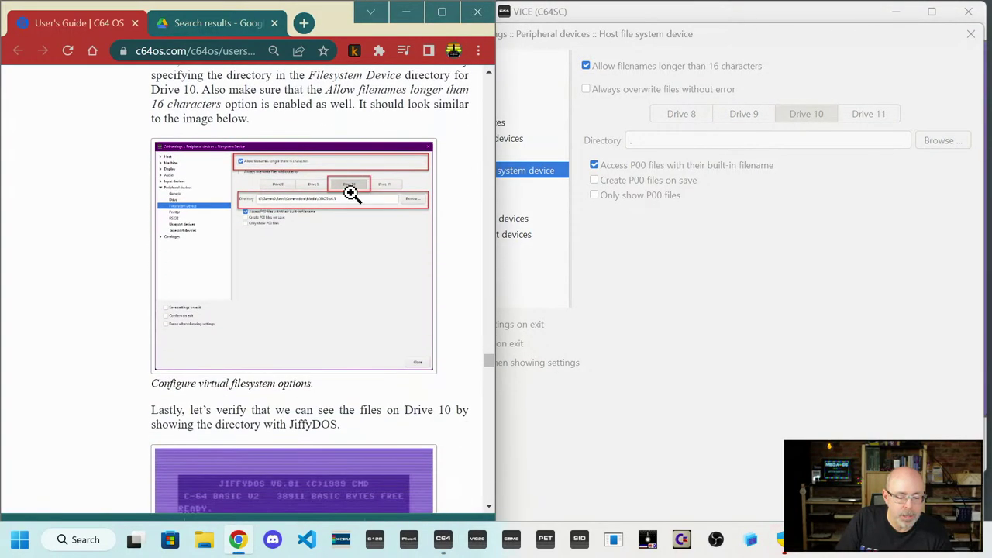
- Reread the guide's instructions on setting the Drive 10 directory and enlarge the screenshot of the virtual filesystem options
{"action": "scroll", "coordinate": [351, 194], "scroll_direction": "down", "scroll_amount": 1}
{"action": "scroll", "coordinate": [347, 197], "scroll_direction": "up", "scroll_amount": 1}
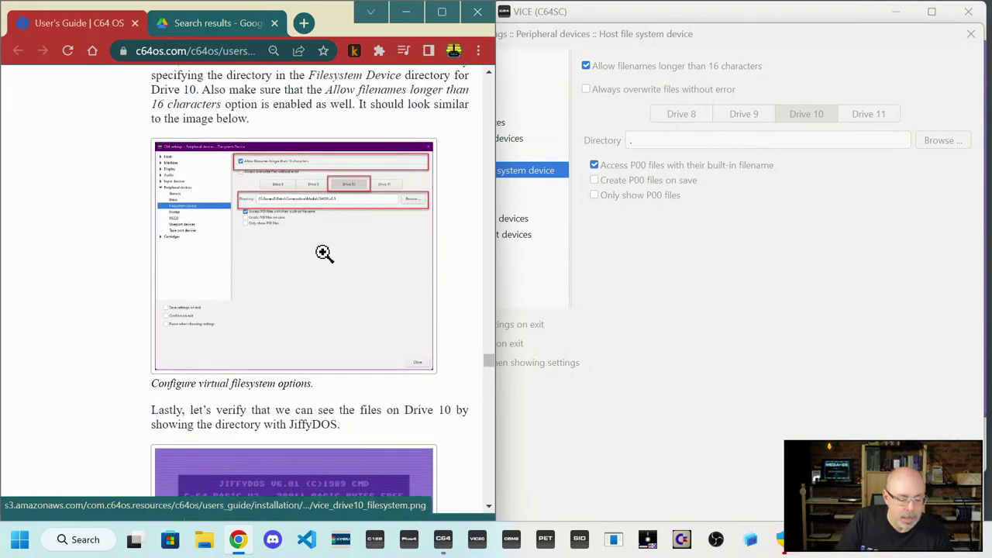
{"action": "scroll", "coordinate": [324, 253], "scroll_direction": "down", "scroll_amount": 1}
{"action": "scroll", "coordinate": [322, 251], "scroll_direction": "up", "scroll_amount": 3}
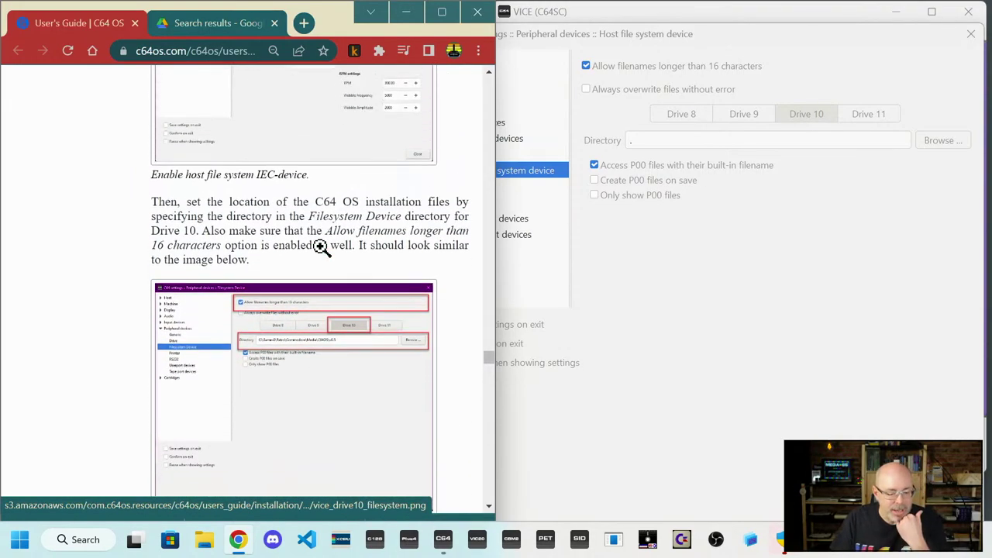
{"action": "scroll", "coordinate": [320, 246], "scroll_direction": "up", "scroll_amount": 1}
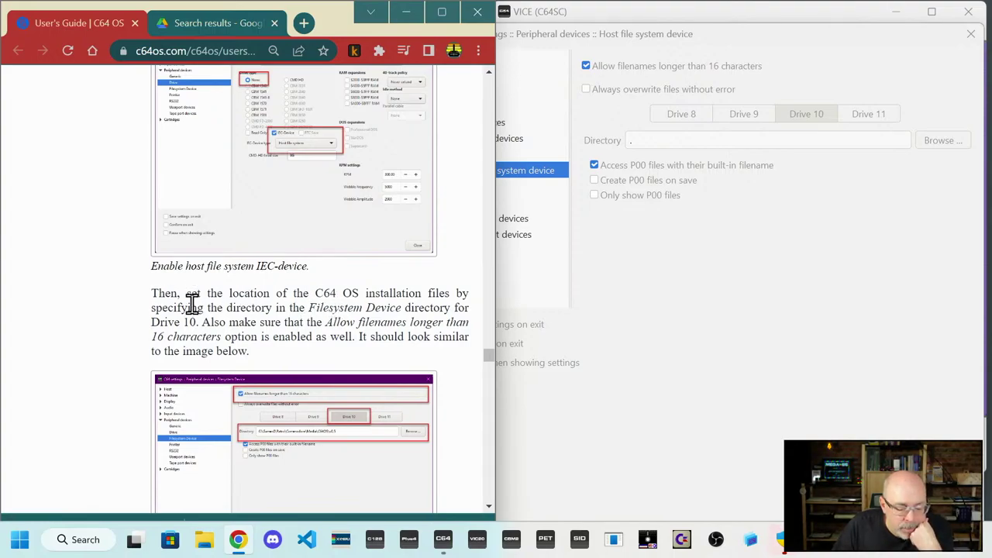
{"action": "scroll", "coordinate": [192, 304], "scroll_direction": "down", "scroll_amount": 1}
{"action": "left_click", "coordinate": [284, 355]}
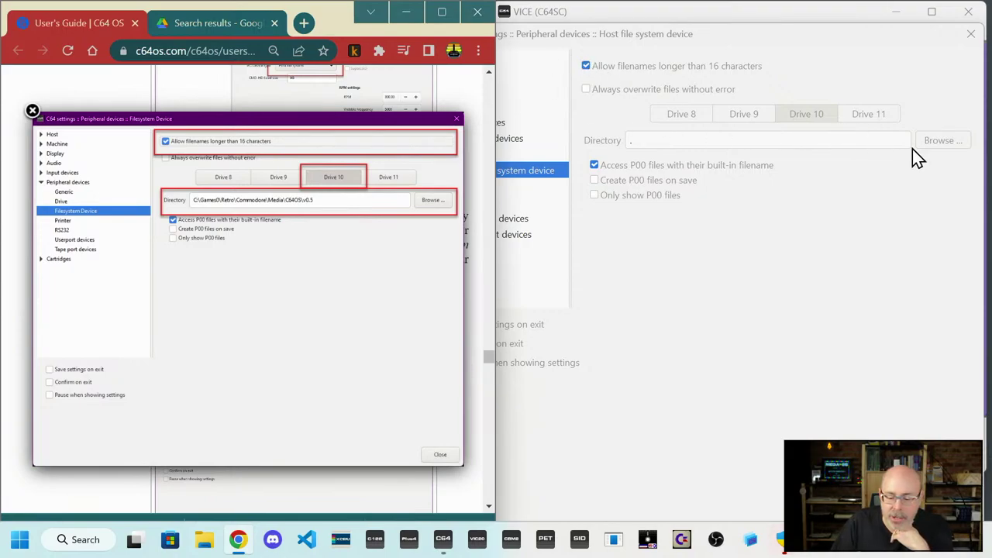
- Browse for the Drive 10 directory, inspecting the support, vice support, os and KERNAL folders within C64 OS ver 1
{"action": "left_click", "coordinate": [945, 141]}
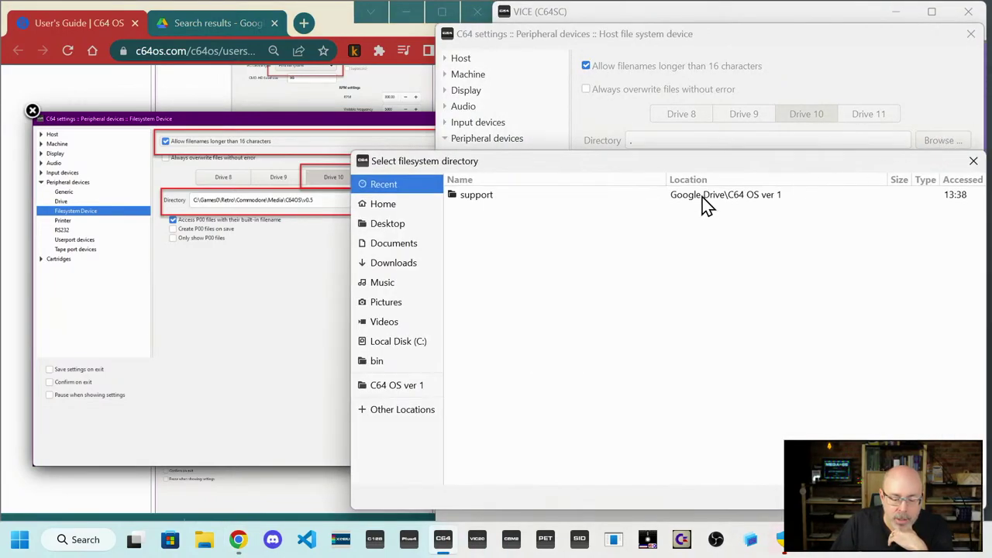
{"action": "double_click", "coordinate": [469, 197]}
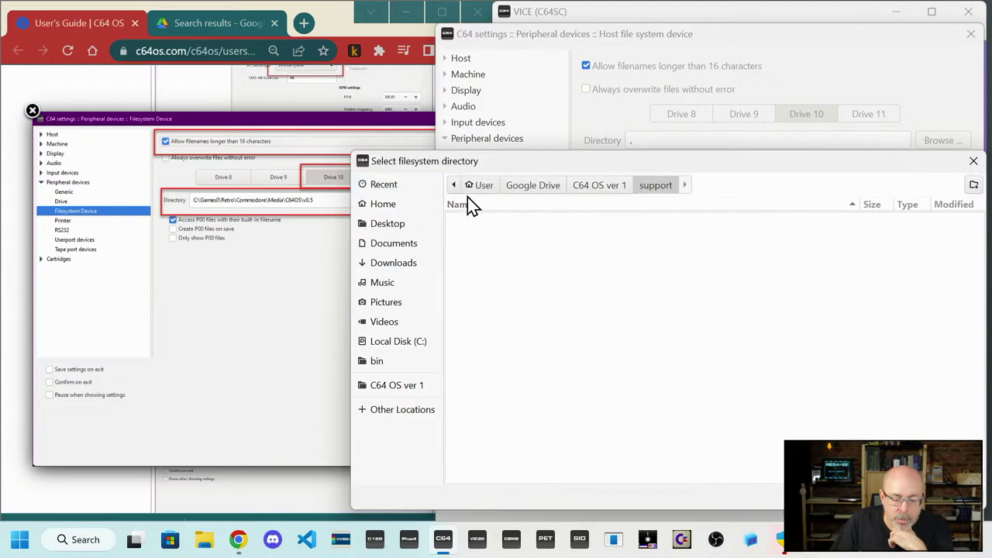
{"action": "left_click", "coordinate": [597, 185]}
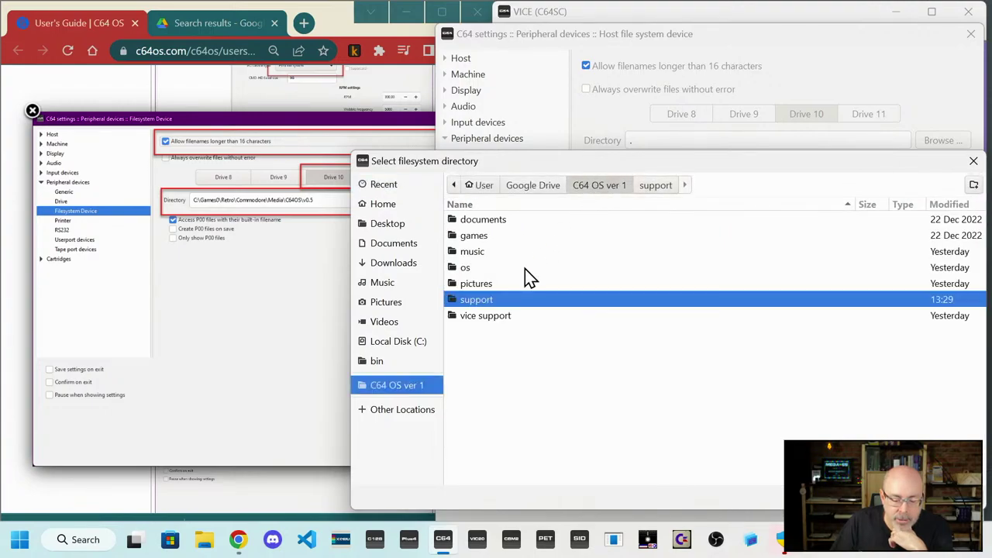
{"action": "double_click", "coordinate": [486, 316]}
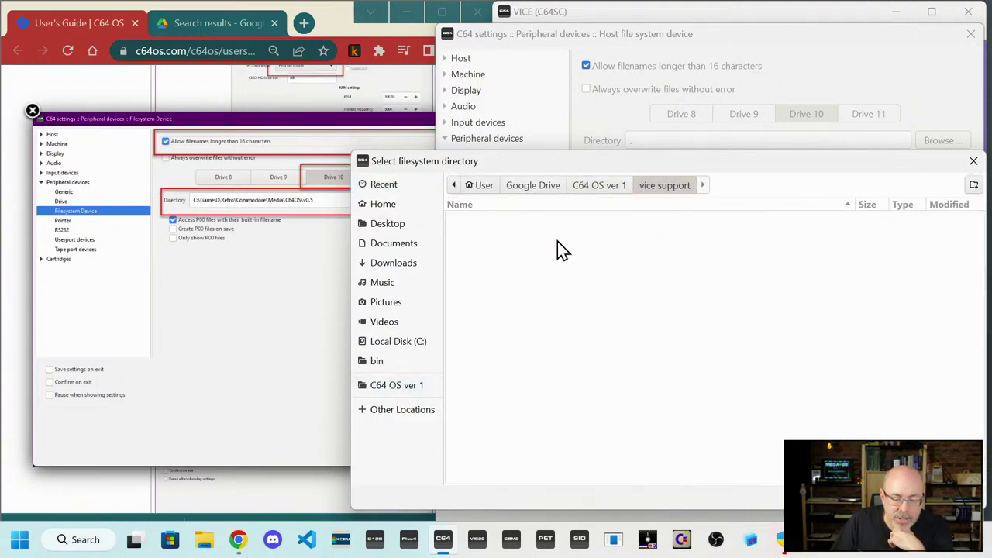
{"action": "left_click", "coordinate": [593, 184]}
{"action": "double_click", "coordinate": [460, 265]}
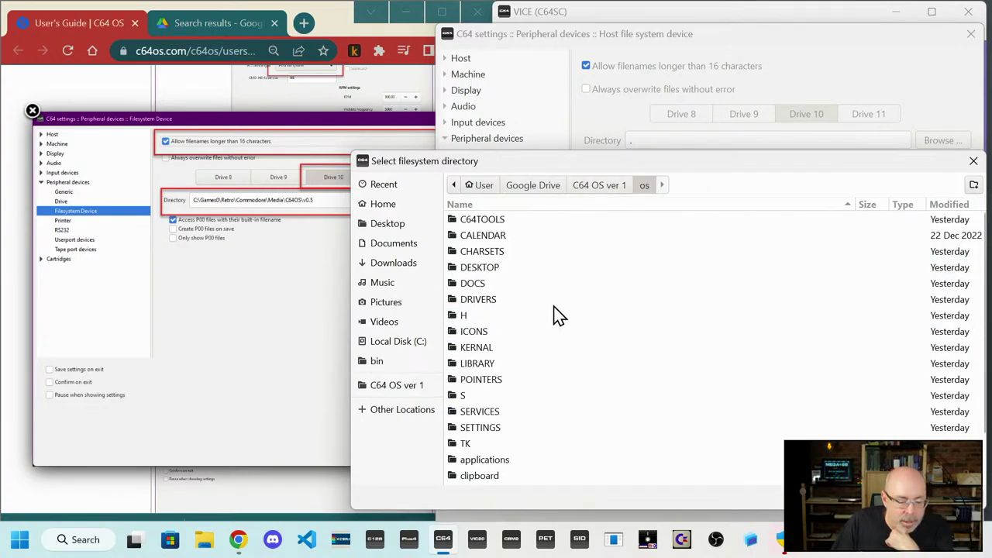
{"action": "scroll", "coordinate": [503, 289], "scroll_direction": "down", "scroll_amount": 2}
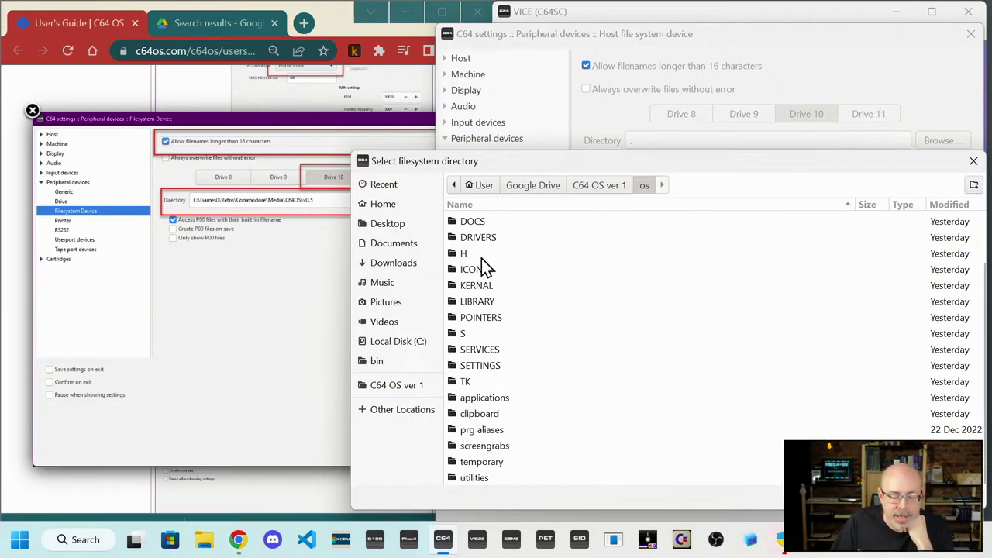
{"action": "double_click", "coordinate": [476, 287]}
{"action": "left_click", "coordinate": [601, 188]}
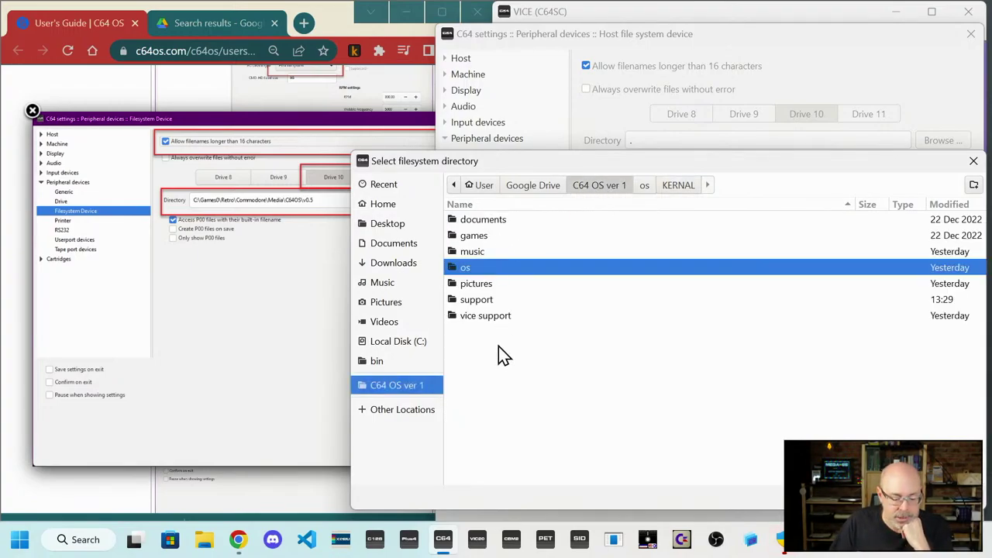
- Check the files in the C64 OS ver 1 folder in File Explorer, and close it
{"action": "left_click", "coordinate": [206, 541]}
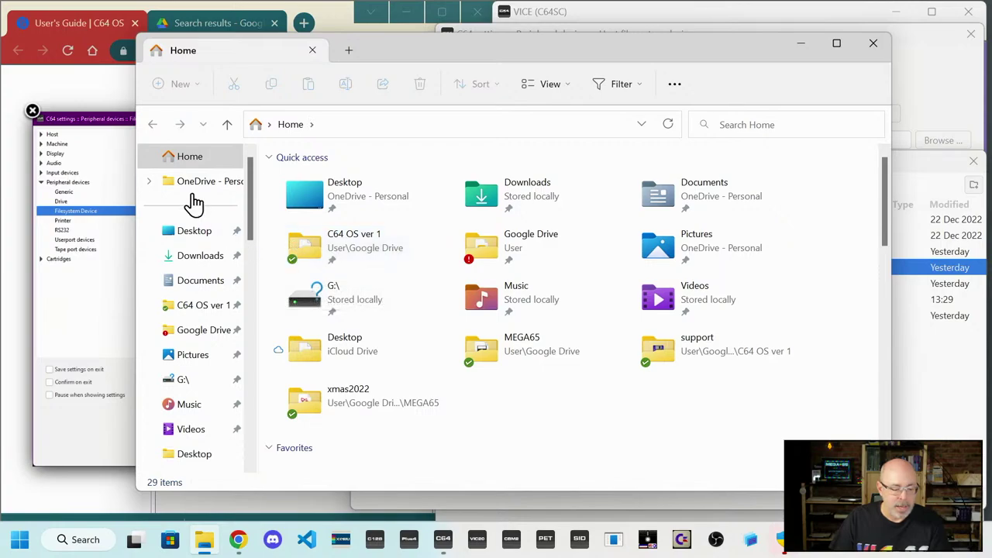
{"action": "left_click", "coordinate": [194, 306]}
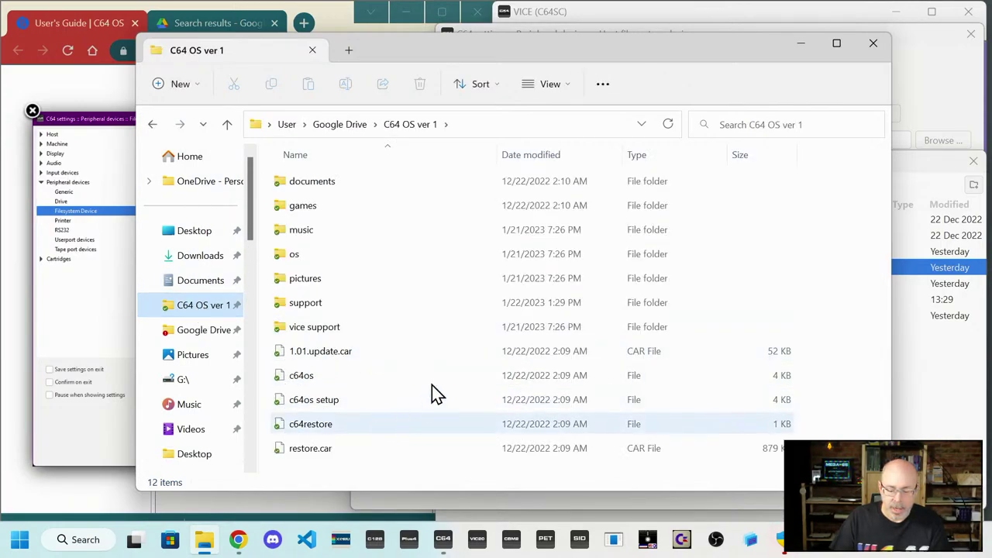
{"action": "left_click", "coordinate": [874, 45]}
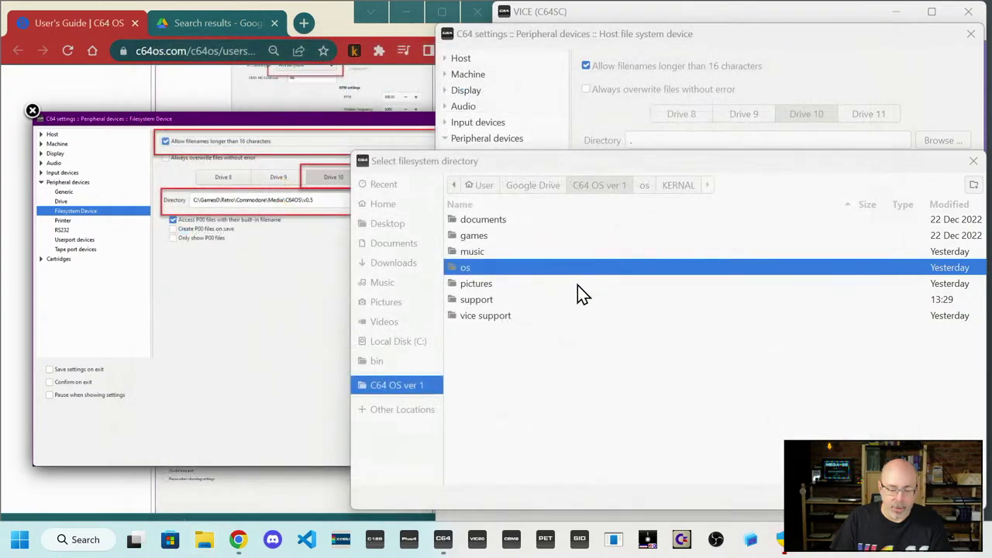
- Set the Drive 10 directory to the C64 OS ver 1 folder in Google Drive, and close the settings
{"action": "left_click_drag", "start_coordinate": [593, 164], "coordinate": [513, 112]}
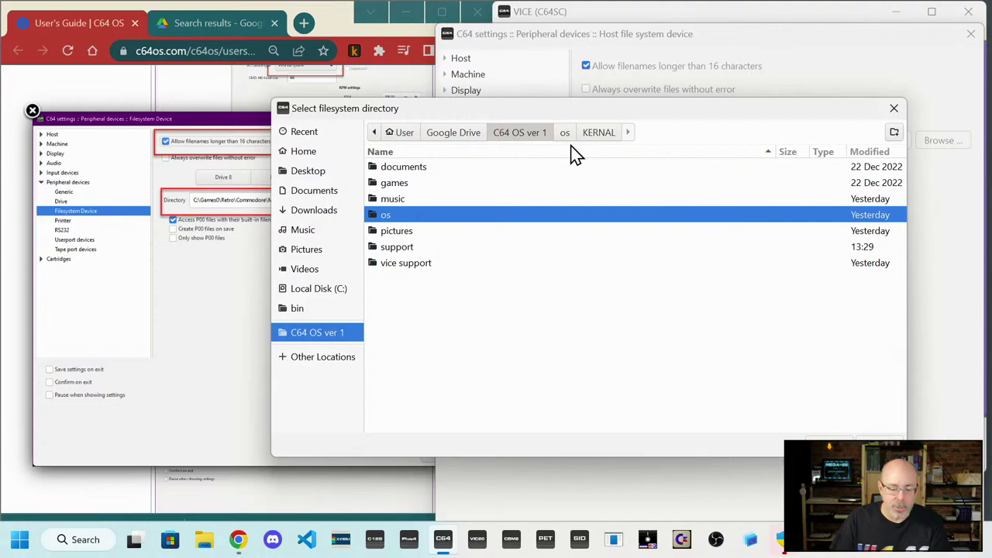
{"action": "left_click", "coordinate": [468, 135]}
{"action": "double_click", "coordinate": [431, 183]}
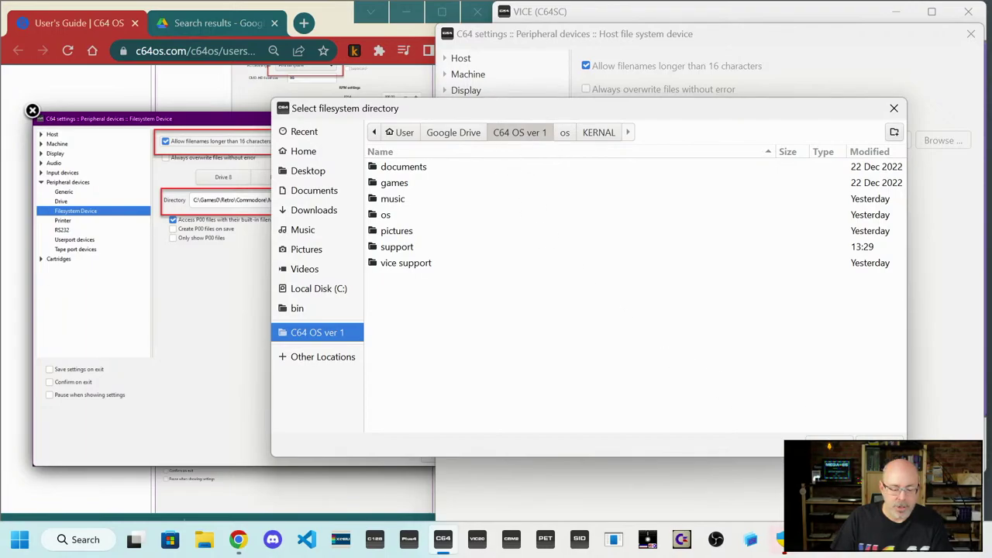
{"action": "key", "text": "Return"}
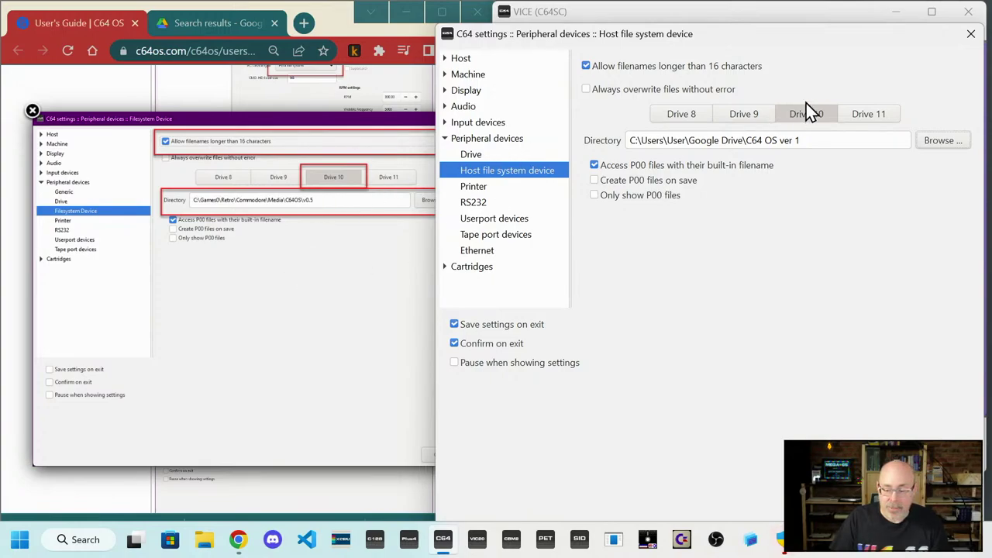
{"action": "left_click_drag", "start_coordinate": [830, 42], "coordinate": [789, 27]}
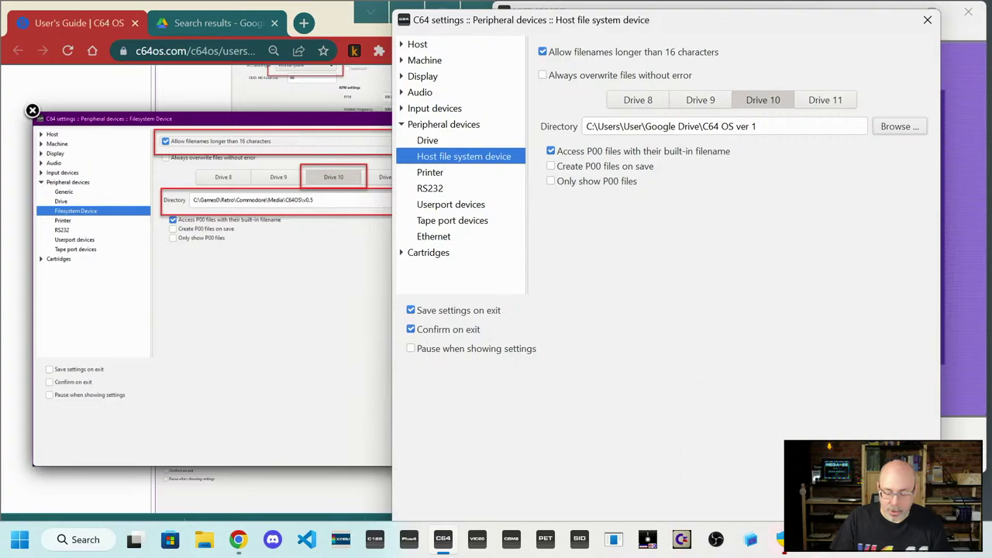
{"action": "left_click", "coordinate": [987, 546]}
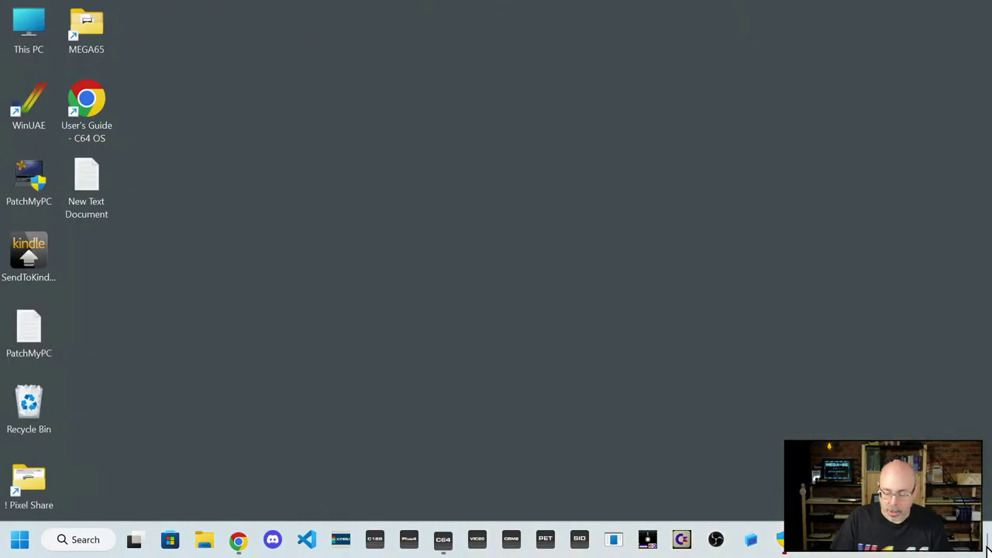
{"action": "left_click", "coordinate": [988, 548]}
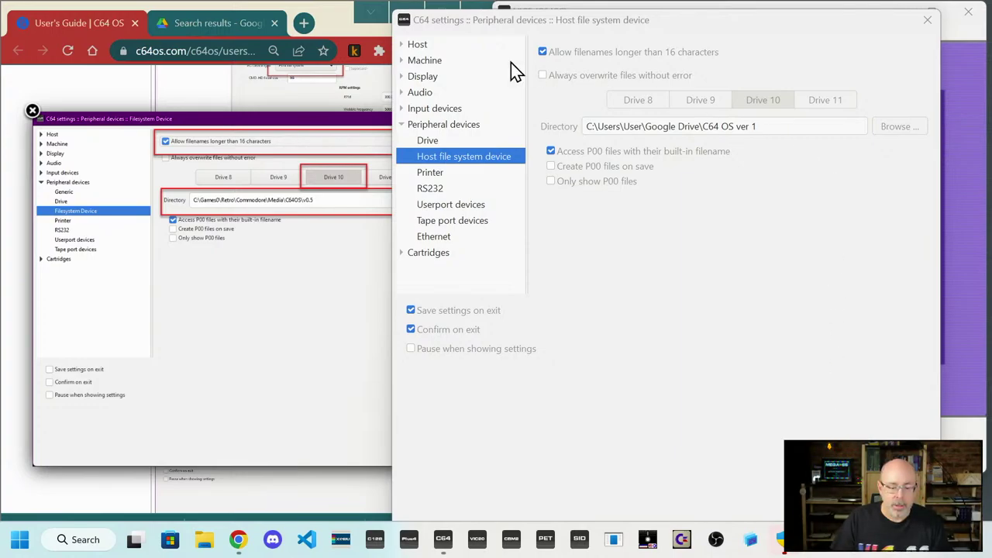
{"action": "left_click", "coordinate": [929, 20]}
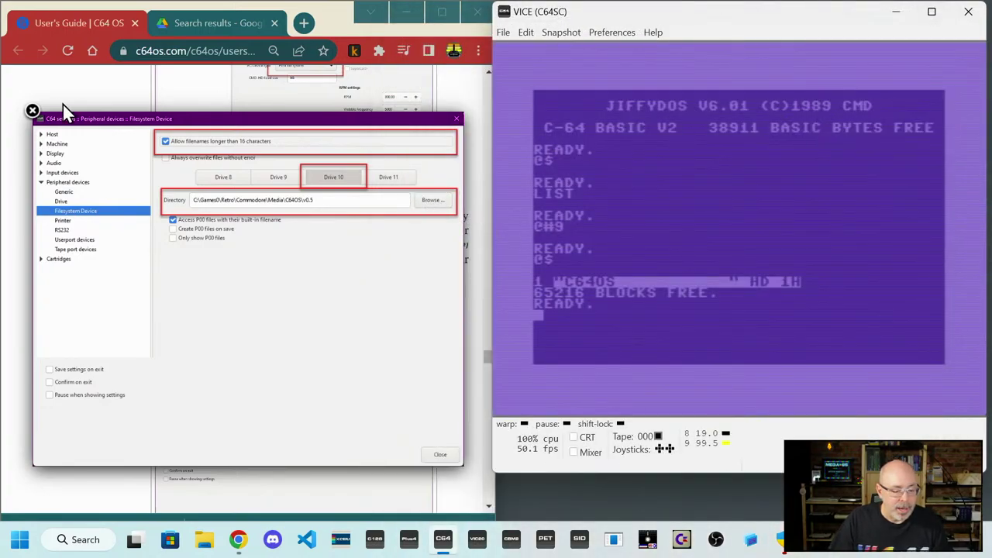
- Read the guide's instructions on verifying the Drive 10 files with JiffyDOS, and enlarge the directory listing screenshot
{"action": "left_click", "coordinate": [32, 110]}
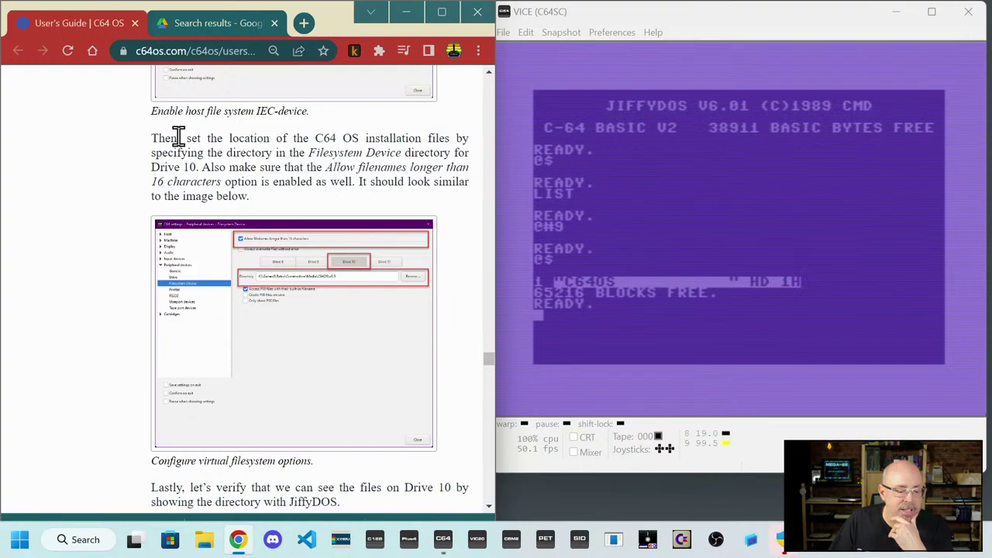
{"action": "left_click_drag", "start_coordinate": [186, 137], "coordinate": [449, 134]}
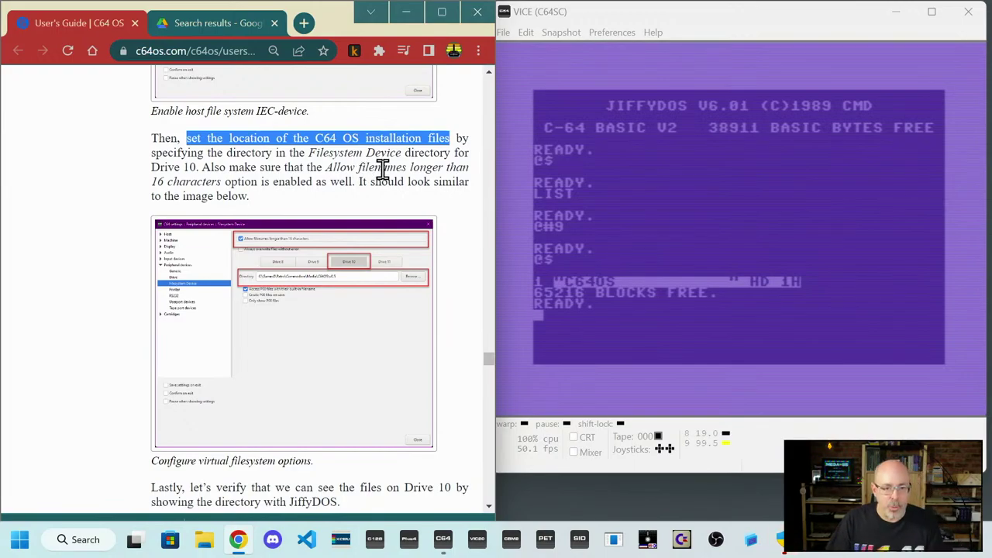
{"action": "scroll", "coordinate": [380, 171], "scroll_direction": "down", "scroll_amount": 3}
{"action": "scroll", "coordinate": [382, 174], "scroll_direction": "down", "scroll_amount": 2}
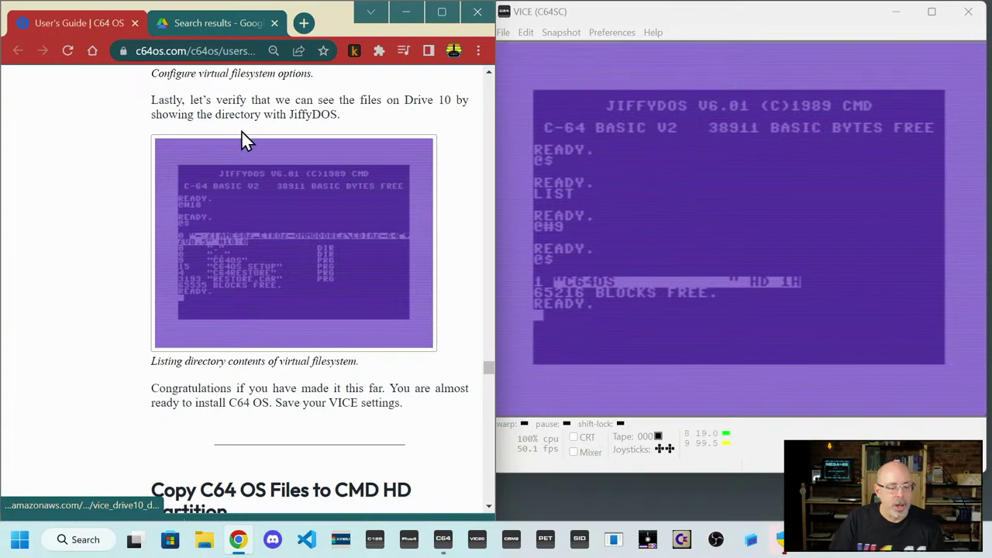
{"action": "left_click_drag", "start_coordinate": [150, 98], "coordinate": [346, 121]}
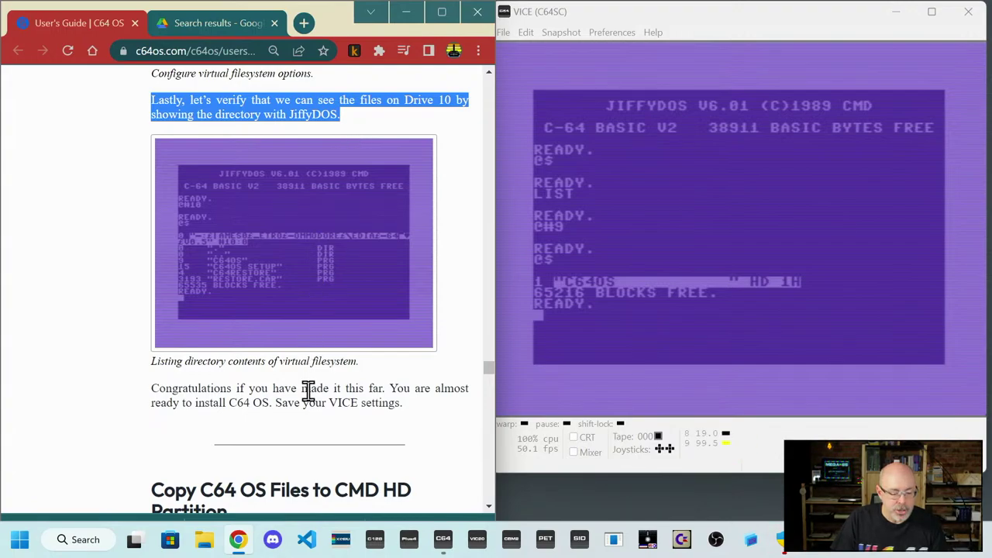
{"action": "left_click", "coordinate": [373, 285]}
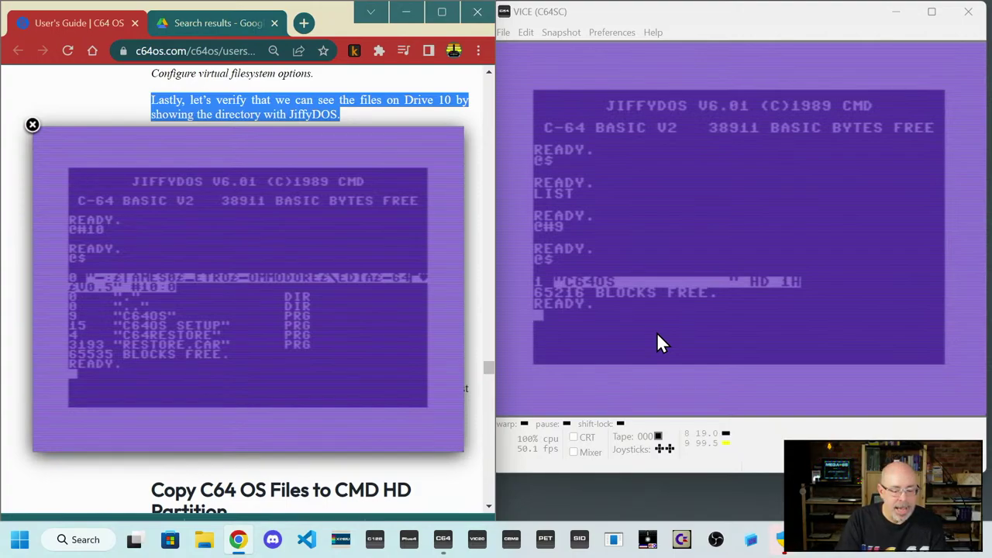
- Try to make device 10 the current JiffyDOS drive in VICE with the command @#10
{"action": "left_click", "coordinate": [656, 333]}
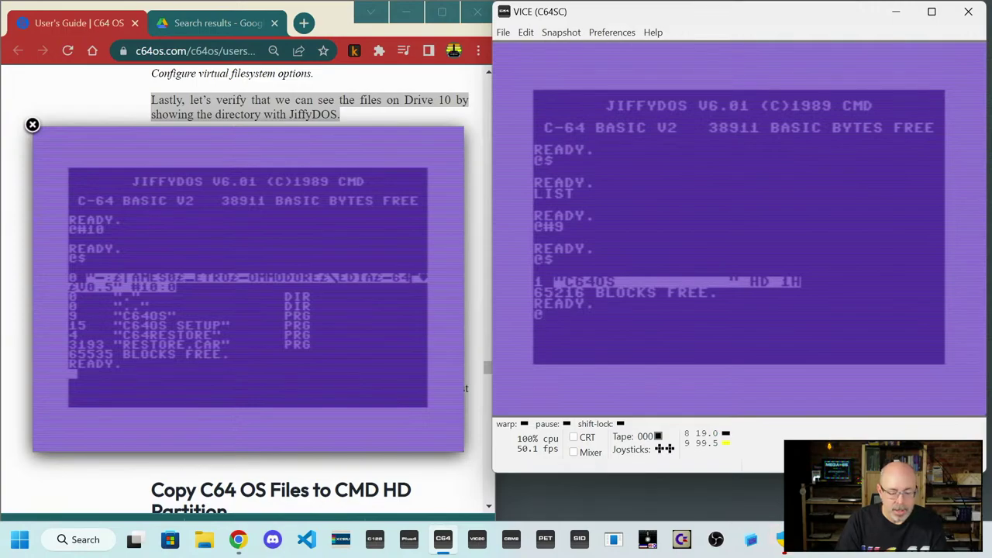
{"action": "type", "text": "@#10"}
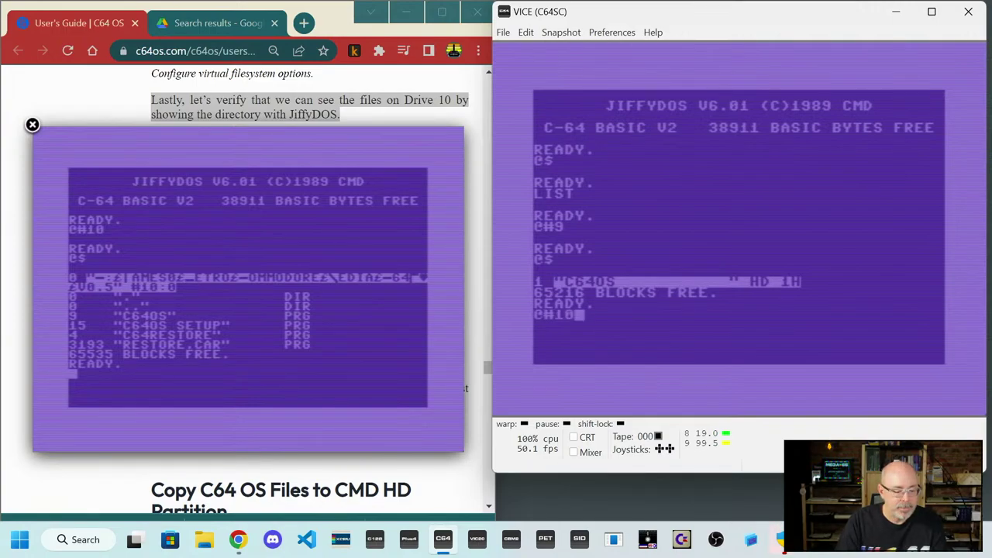
{"action": "key", "text": "Return"}
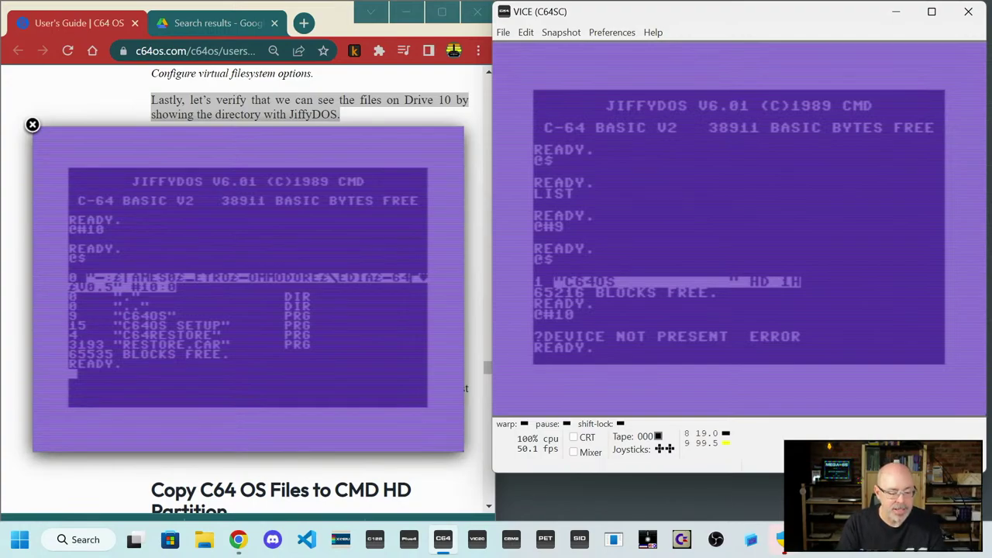
- Reopen the C64 settings to recheck the Drive 10 host file system options, and close the guide's enlarged screenshot
{"action": "left_click", "coordinate": [623, 33]}
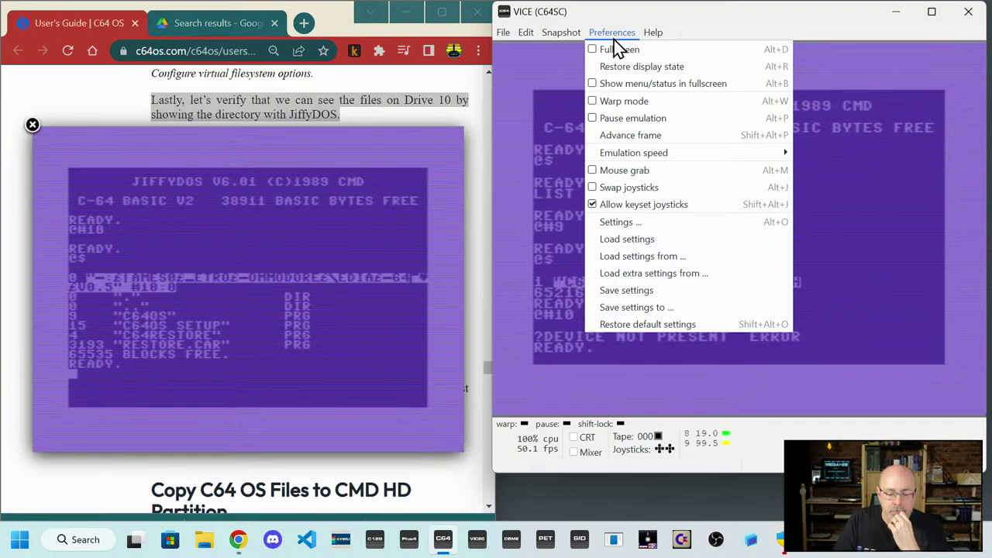
{"action": "left_click", "coordinate": [628, 222]}
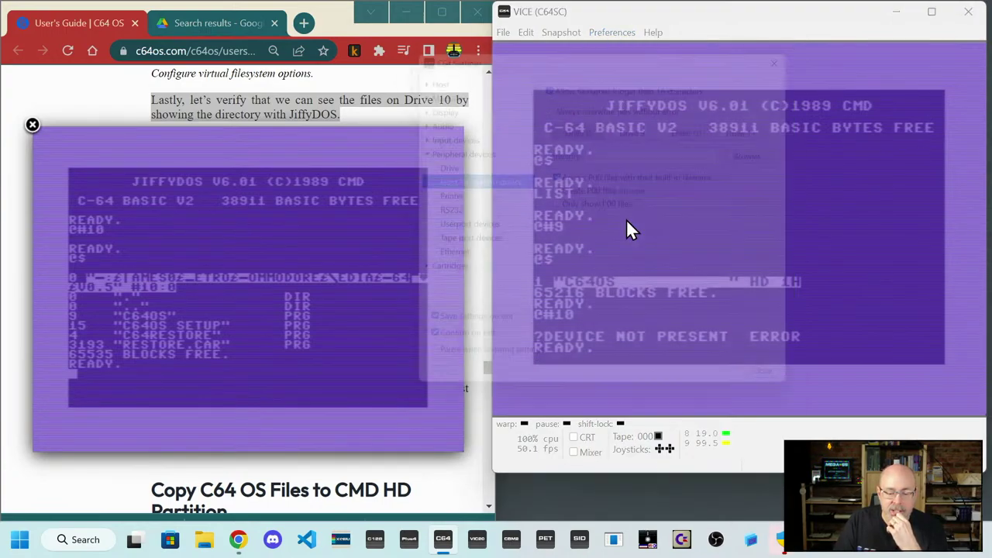
{"action": "left_click", "coordinate": [708, 125]}
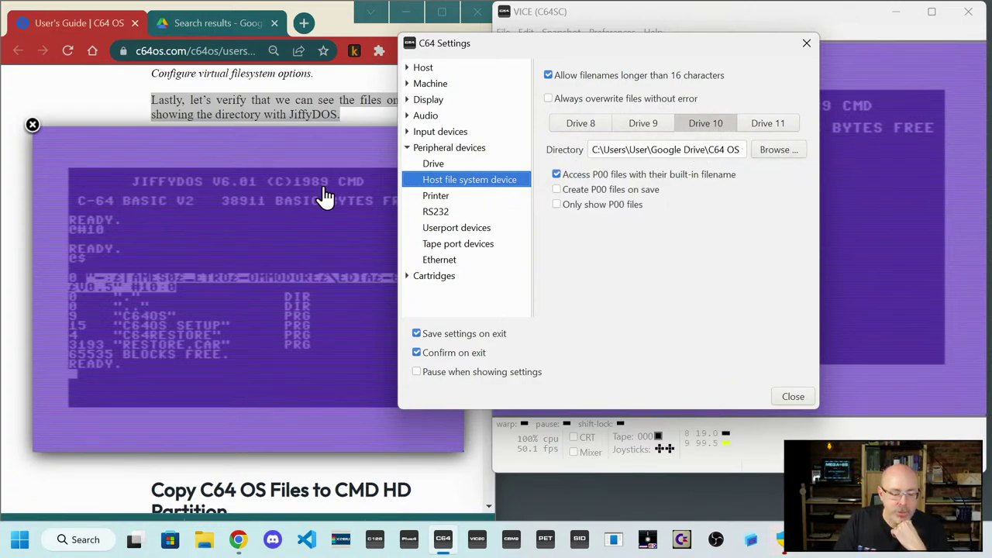
{"action": "left_click", "coordinate": [33, 125]}
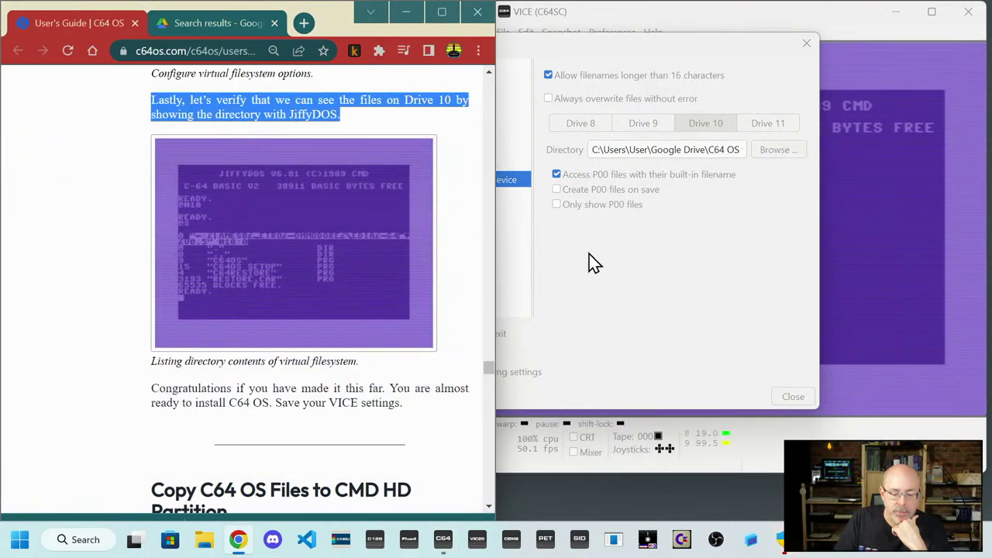
- Compare the drive type and virtual device options of Drive 9 and Drive 10 in the peripheral drive settings
{"action": "left_click", "coordinate": [594, 264]}
{"action": "left_click", "coordinate": [440, 164]}
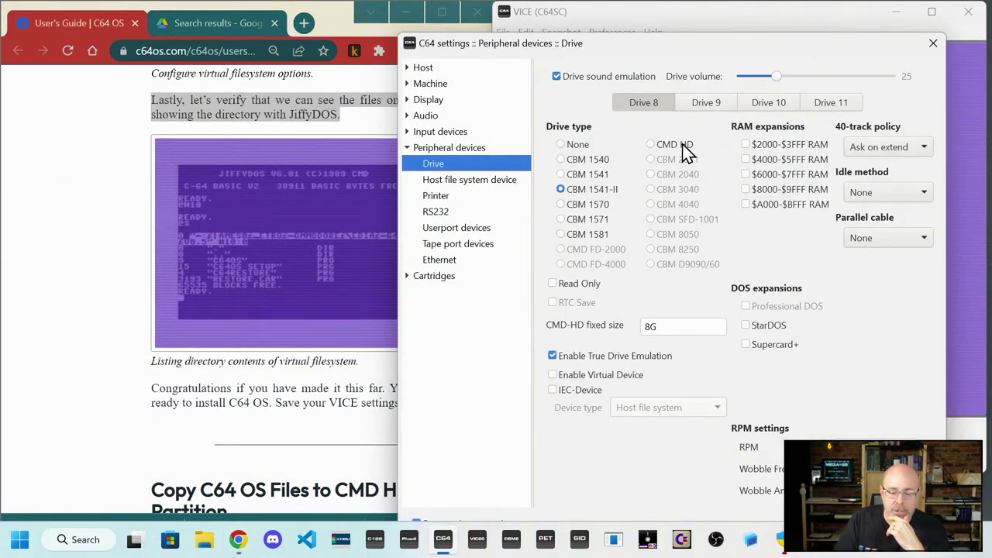
{"action": "left_click", "coordinate": [763, 102]}
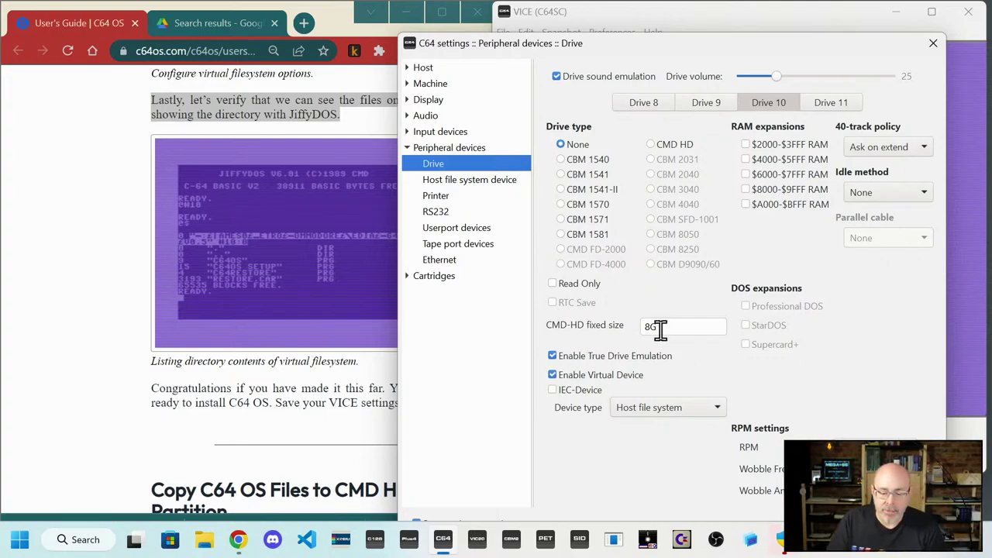
{"action": "left_click", "coordinate": [703, 107]}
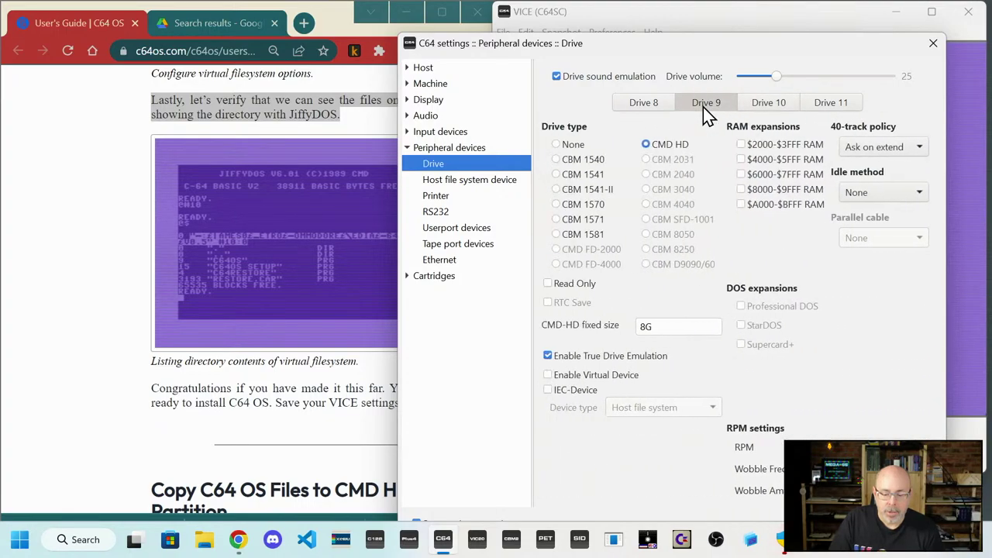
{"action": "left_click", "coordinate": [781, 107]}
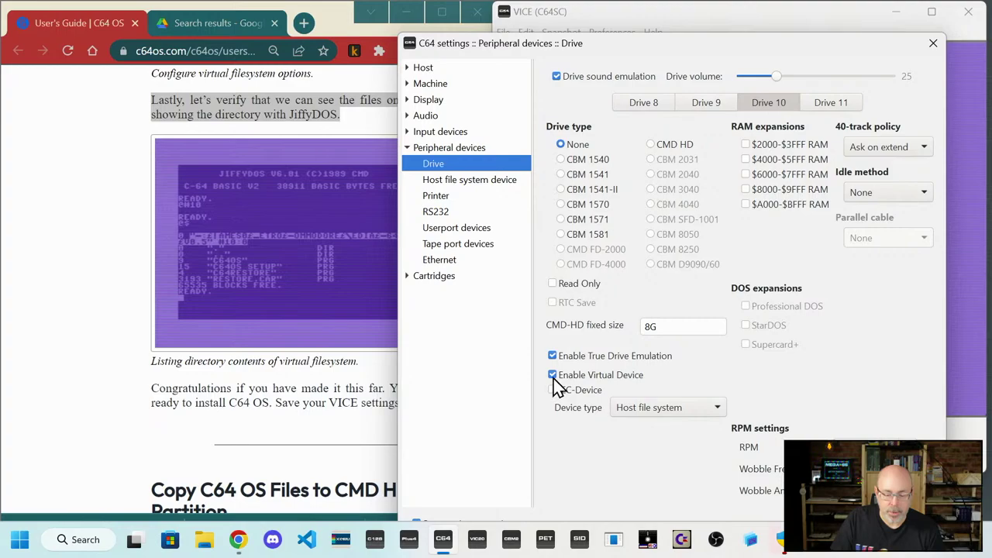
- Read the end of the guide's virtual filesystem section, recheck the Drive 10 options, and close the C64 settings
{"action": "left_click", "coordinate": [108, 325]}
{"action": "scroll", "coordinate": [107, 329], "scroll_direction": "down", "scroll_amount": 2}
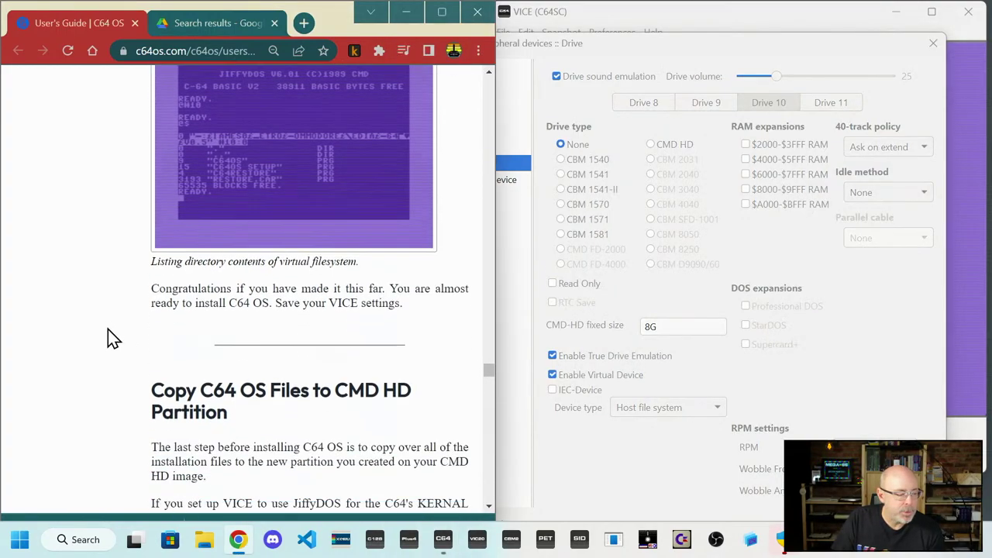
{"action": "scroll", "coordinate": [109, 339], "scroll_direction": "up", "scroll_amount": 1}
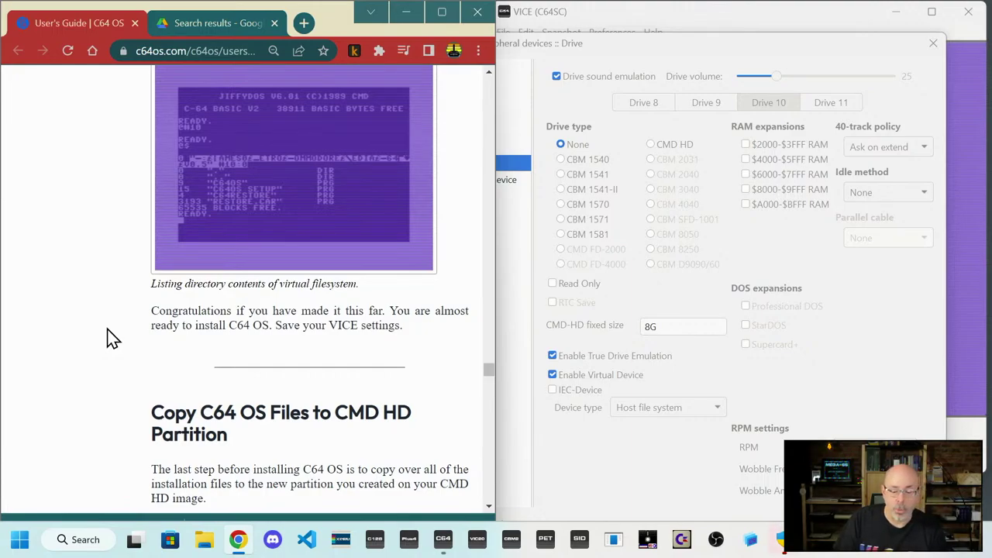
{"action": "left_click", "coordinate": [743, 253]}
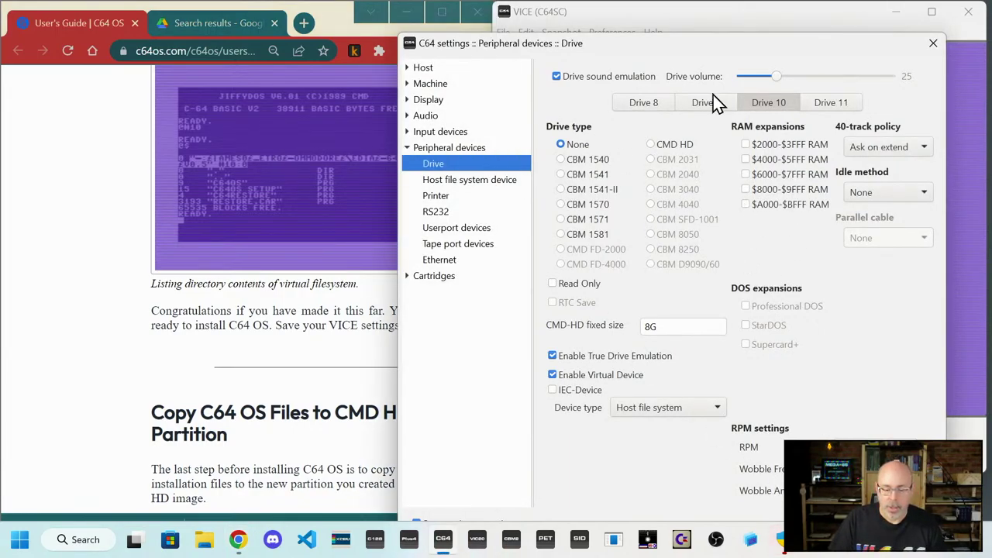
{"action": "left_click", "coordinate": [933, 43]}
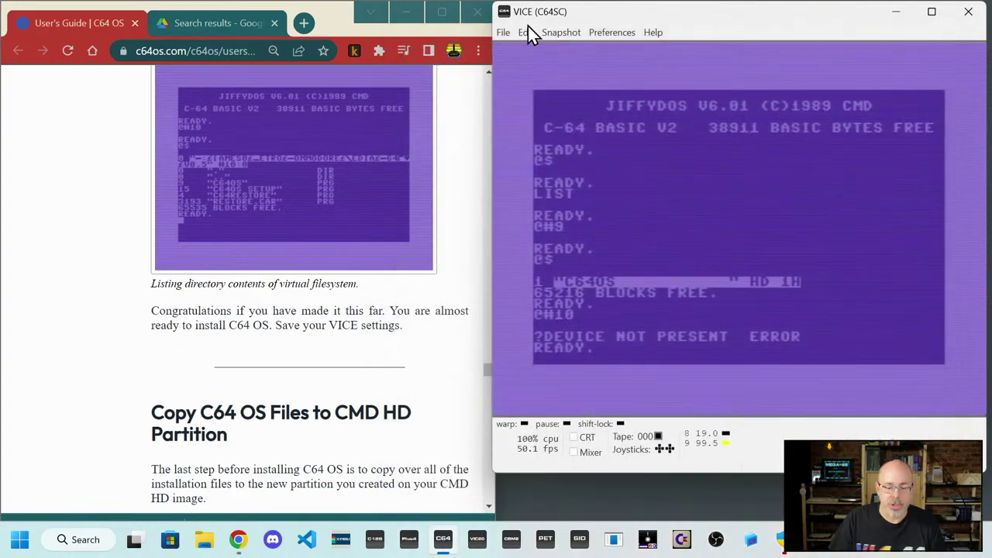
- Start attaching a disk image to Drive 10 and browse to the C64 OS ver 1 folder
{"action": "left_click", "coordinate": [504, 33]}
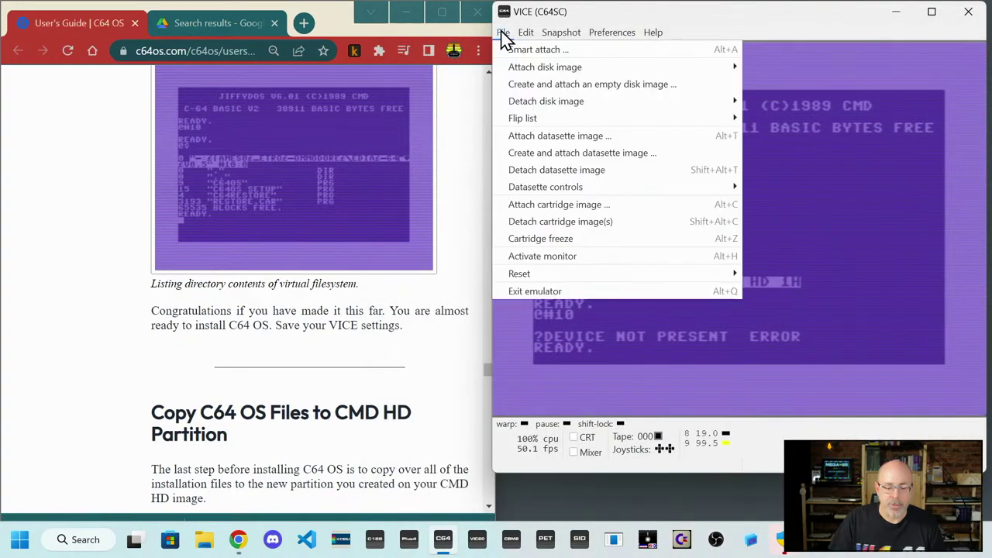
{"action": "mouse_move", "coordinate": [736, 68]}
{"action": "left_click", "coordinate": [765, 101]}
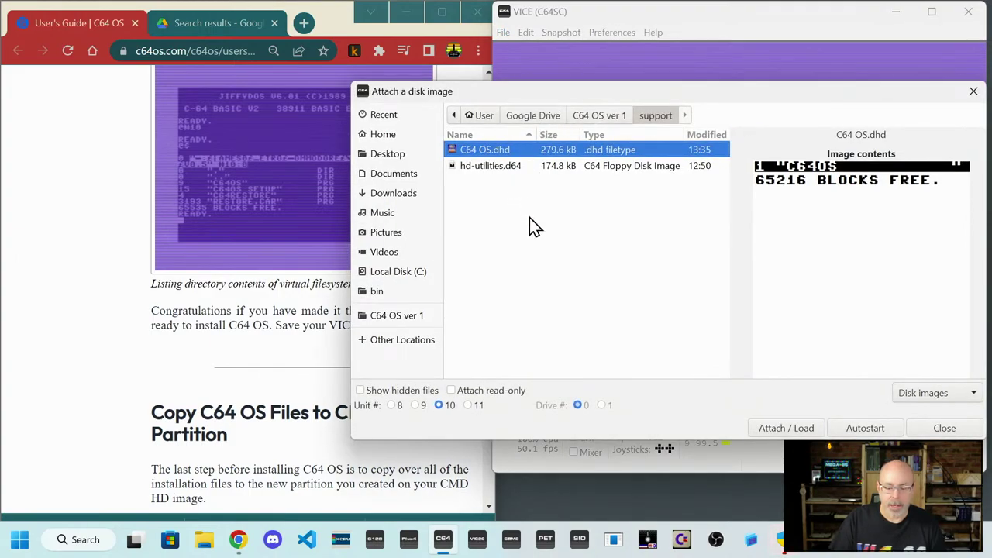
{"action": "left_click", "coordinate": [609, 118]}
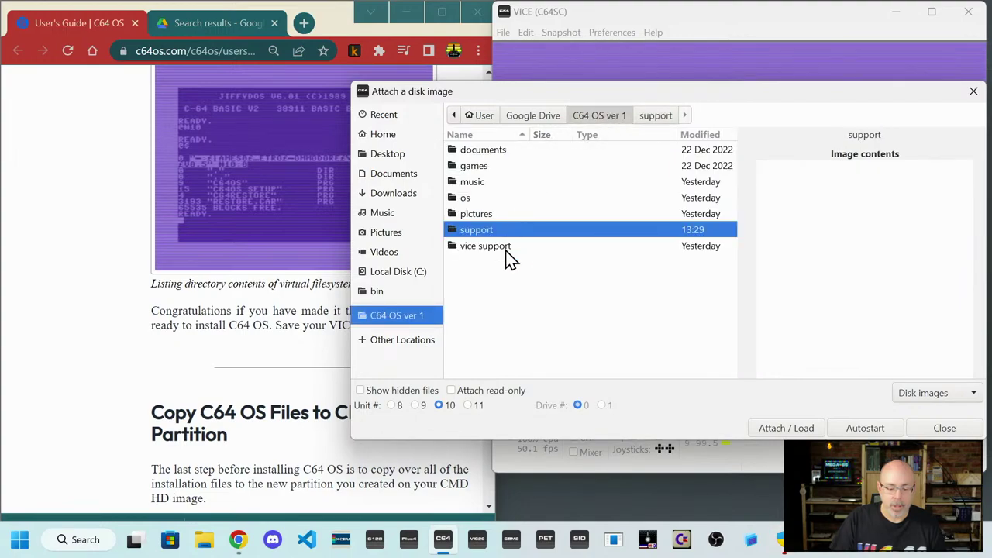